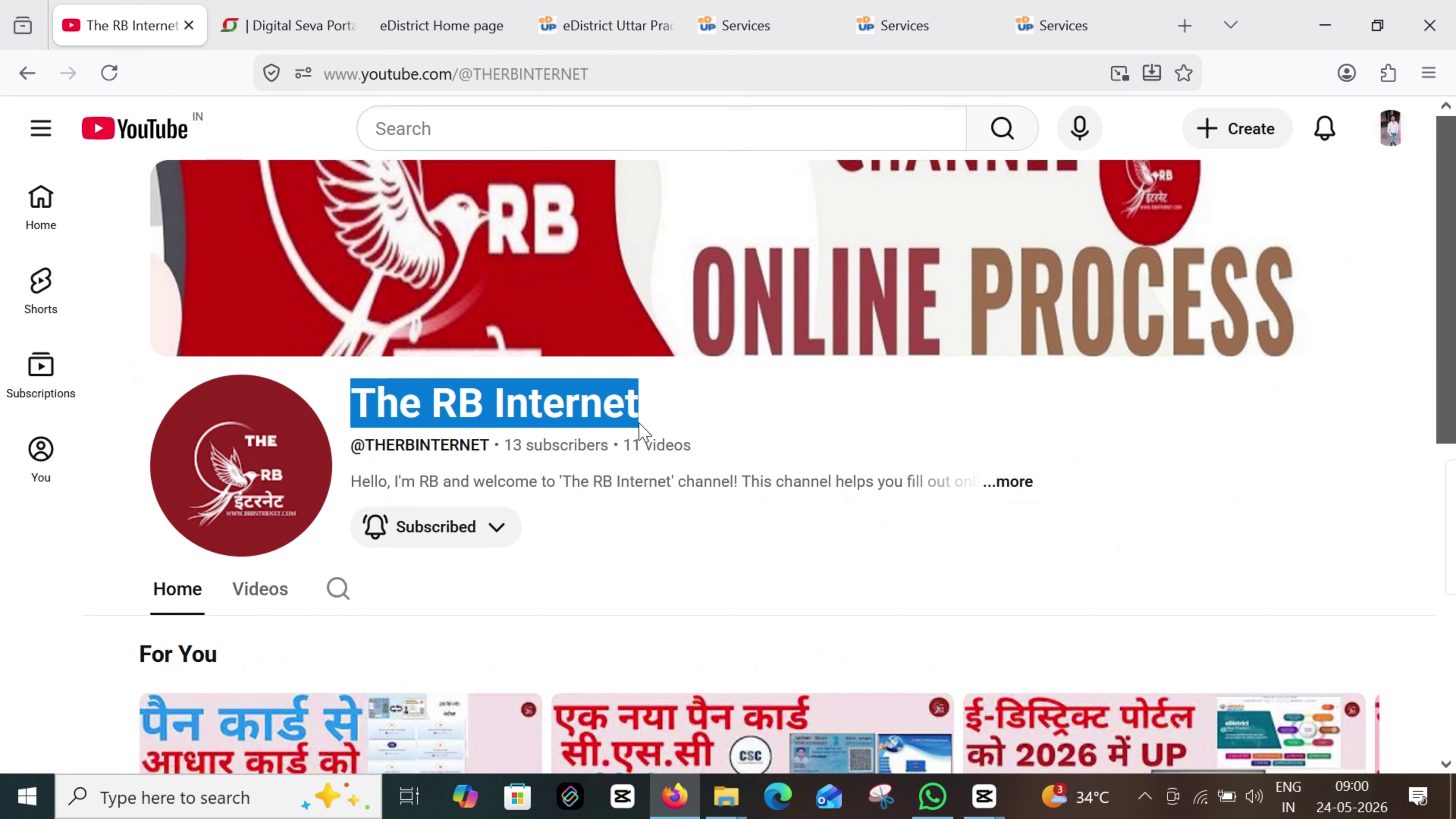
Move from the Digital Seva Portal dashboard to the eDistrict Uttar Pradesh income certificate services page
click(277, 20)
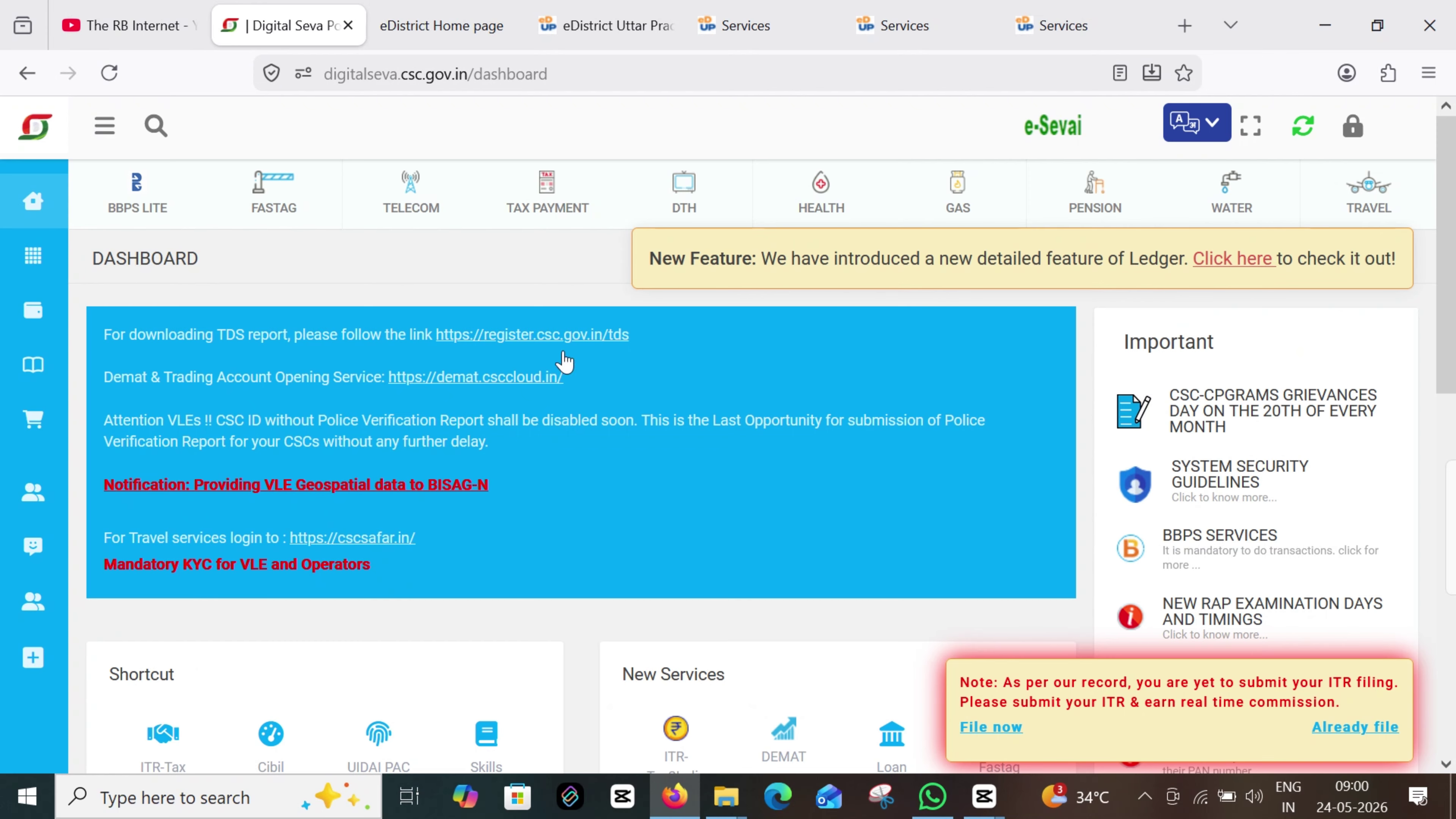
click(454, 29)
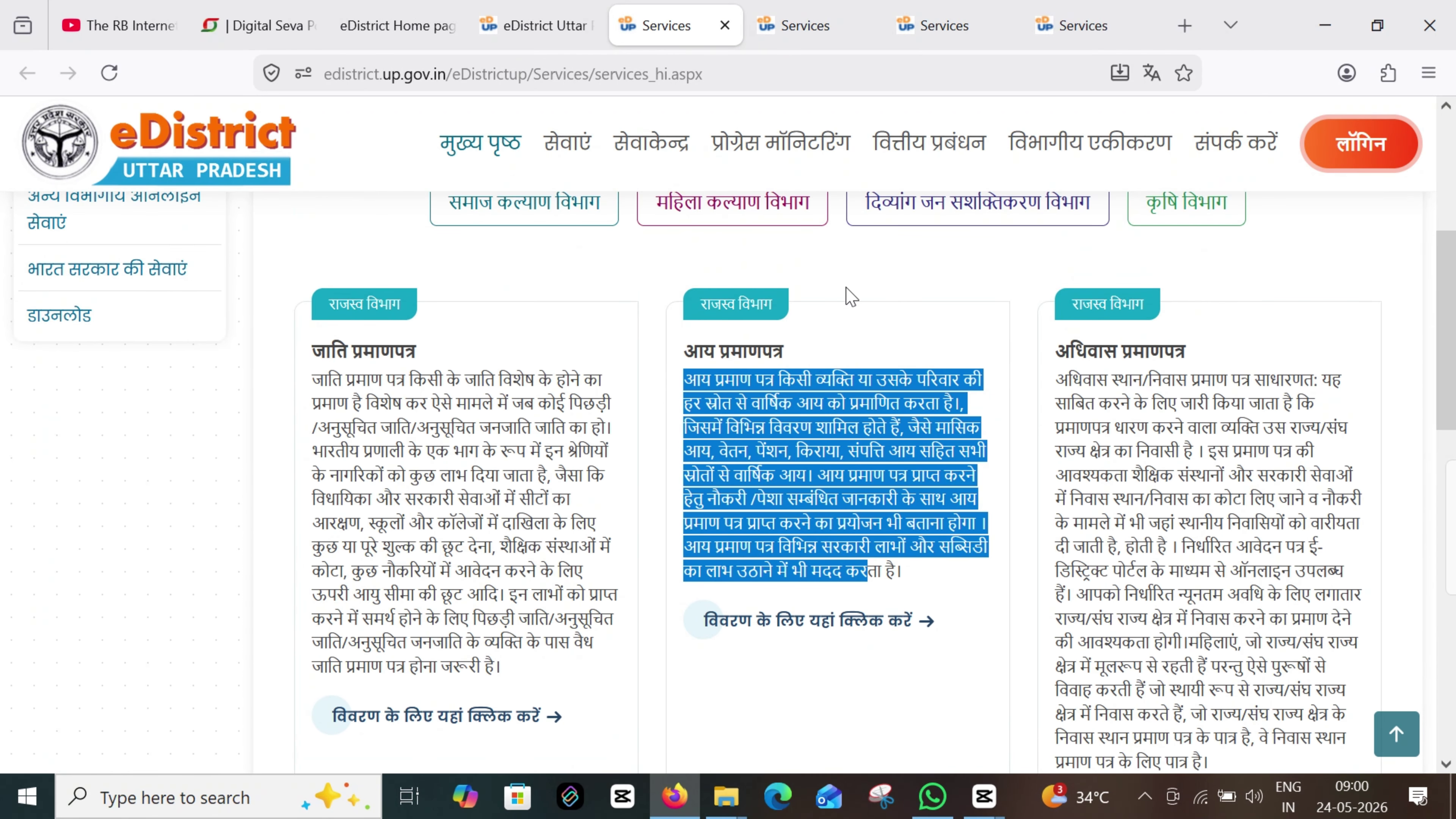
click(852, 295)
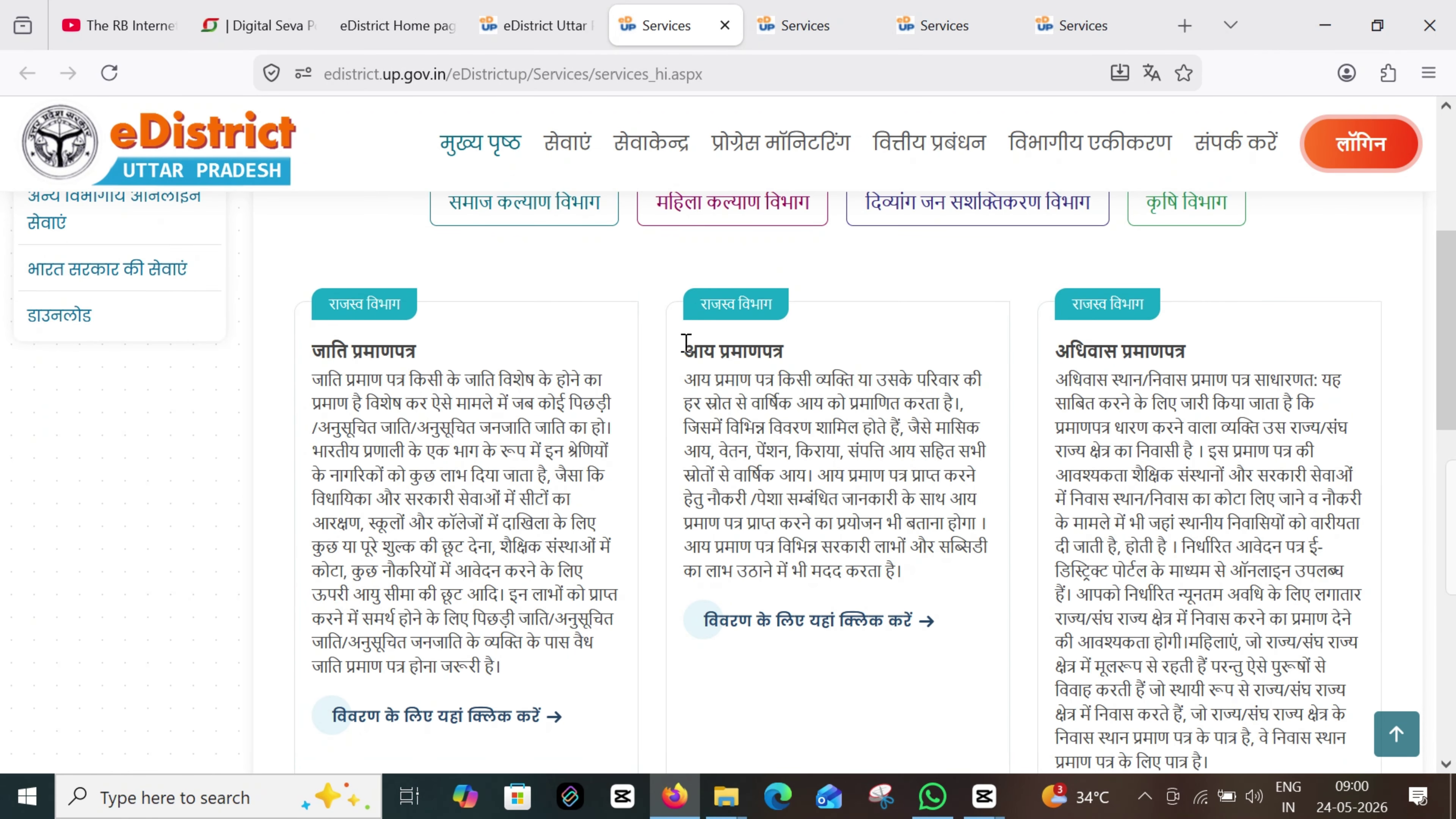
drag(684, 350, 819, 352)
drag(686, 376, 918, 607)
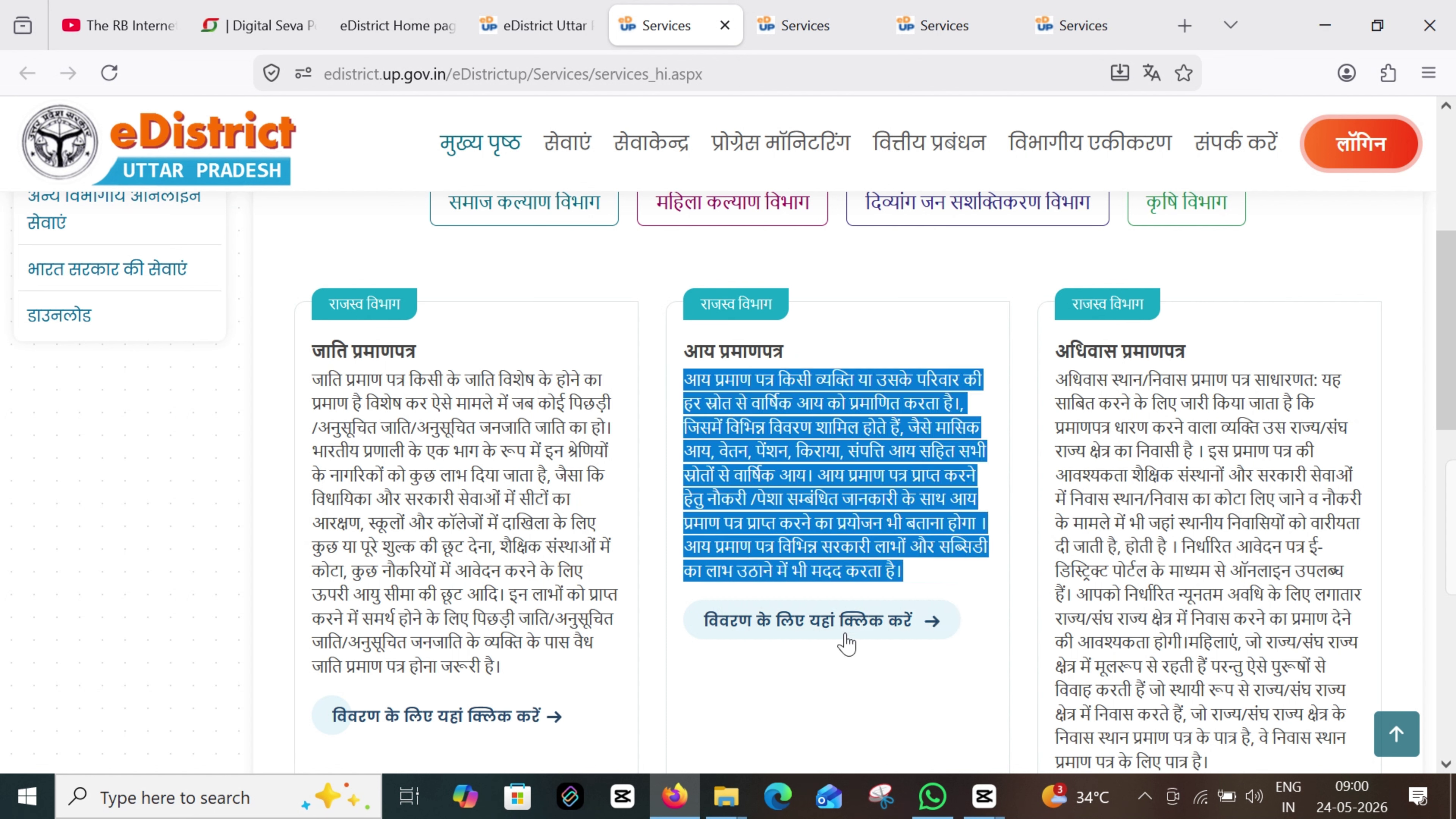
click(882, 293)
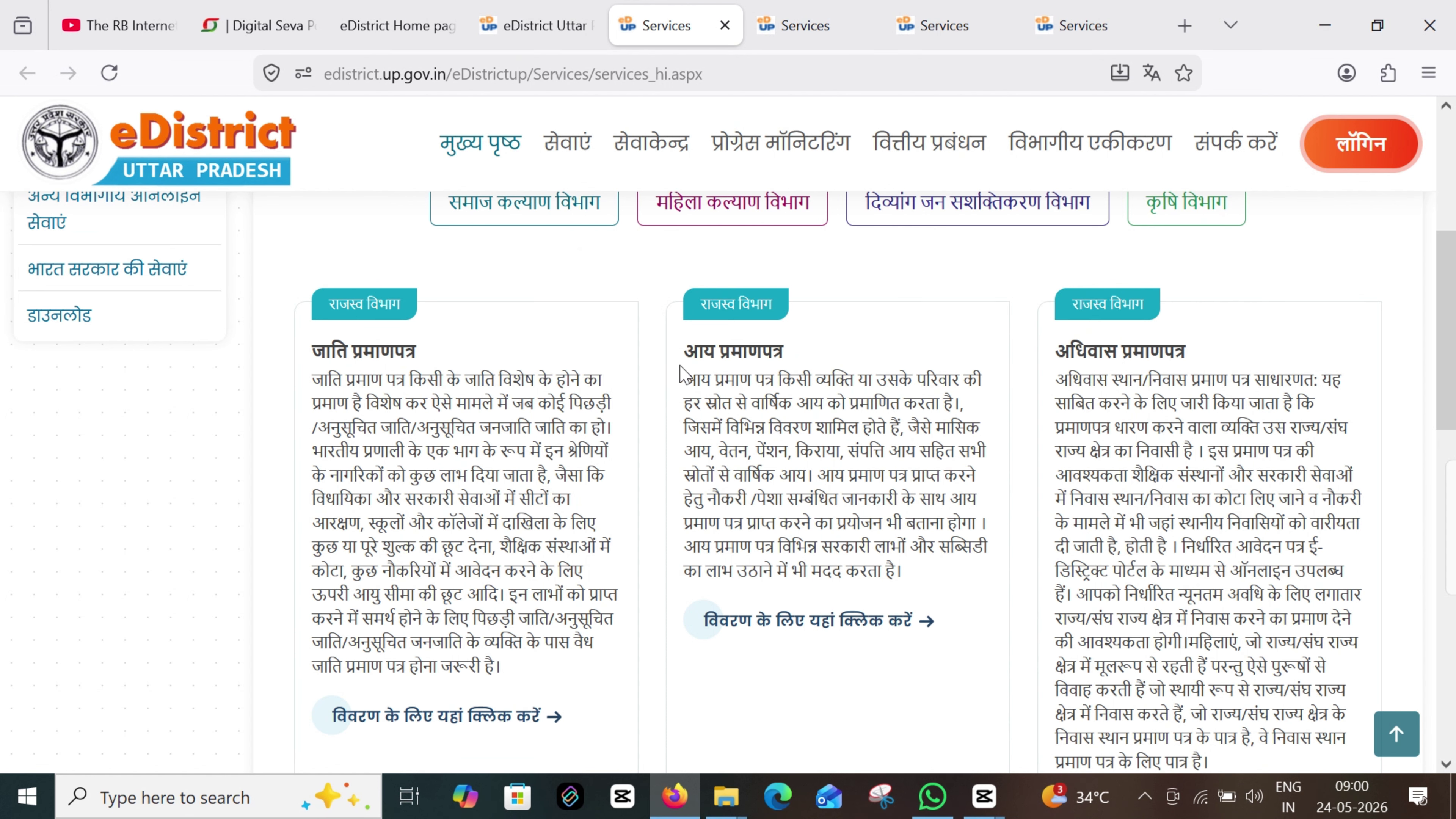
drag(702, 350, 819, 351)
drag(678, 382, 946, 600)
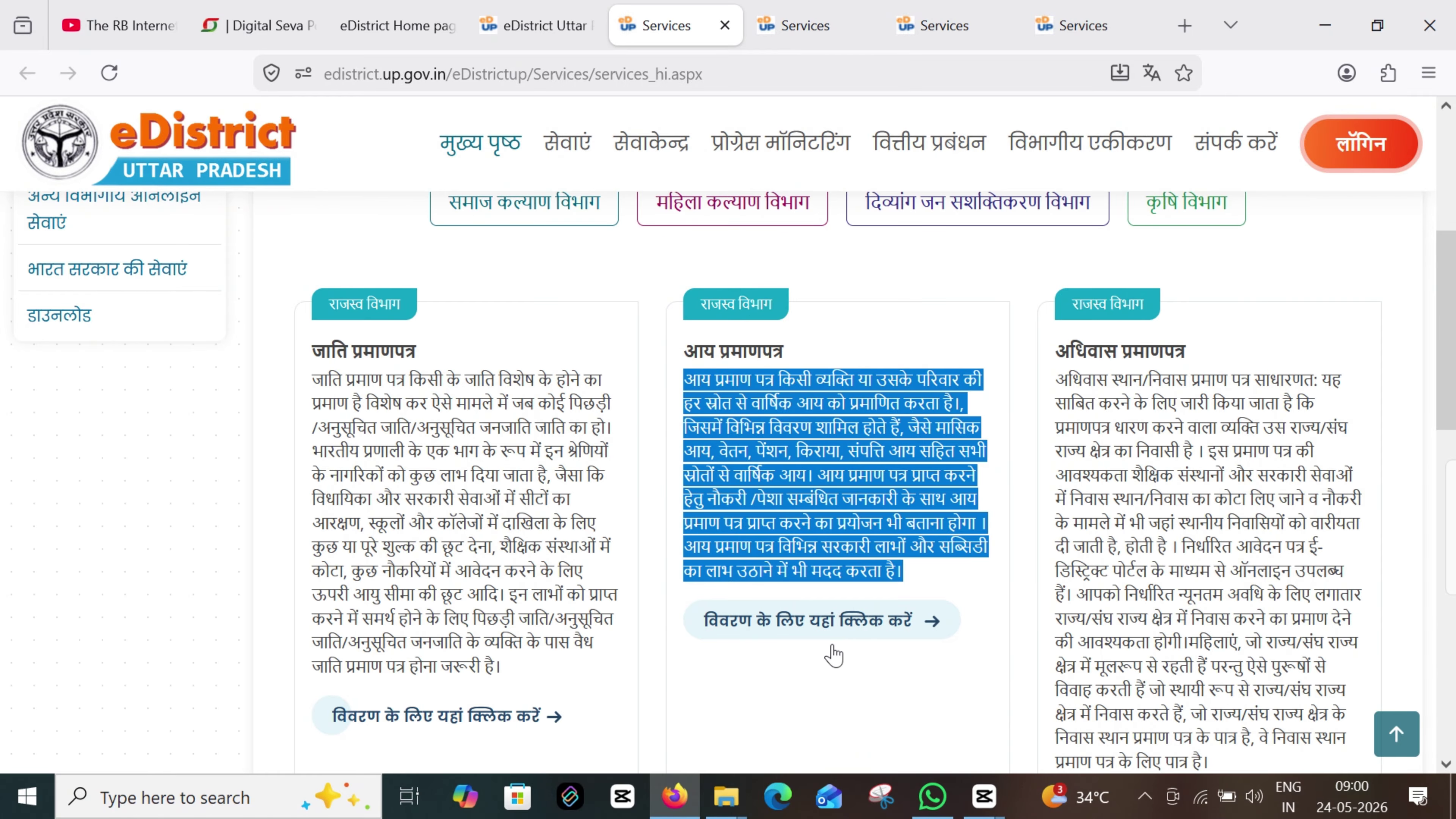
click(864, 633)
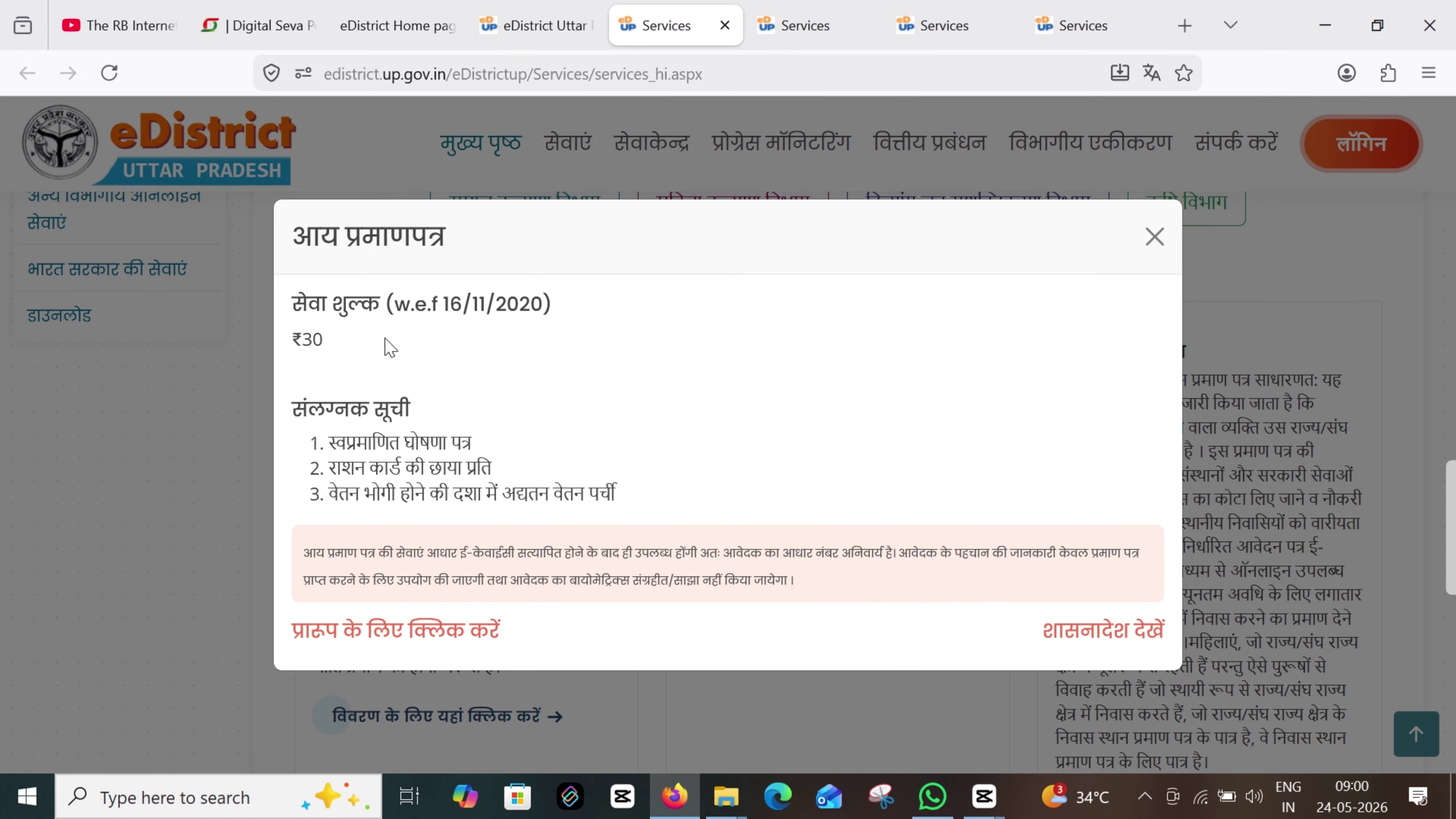
drag(296, 311, 494, 612)
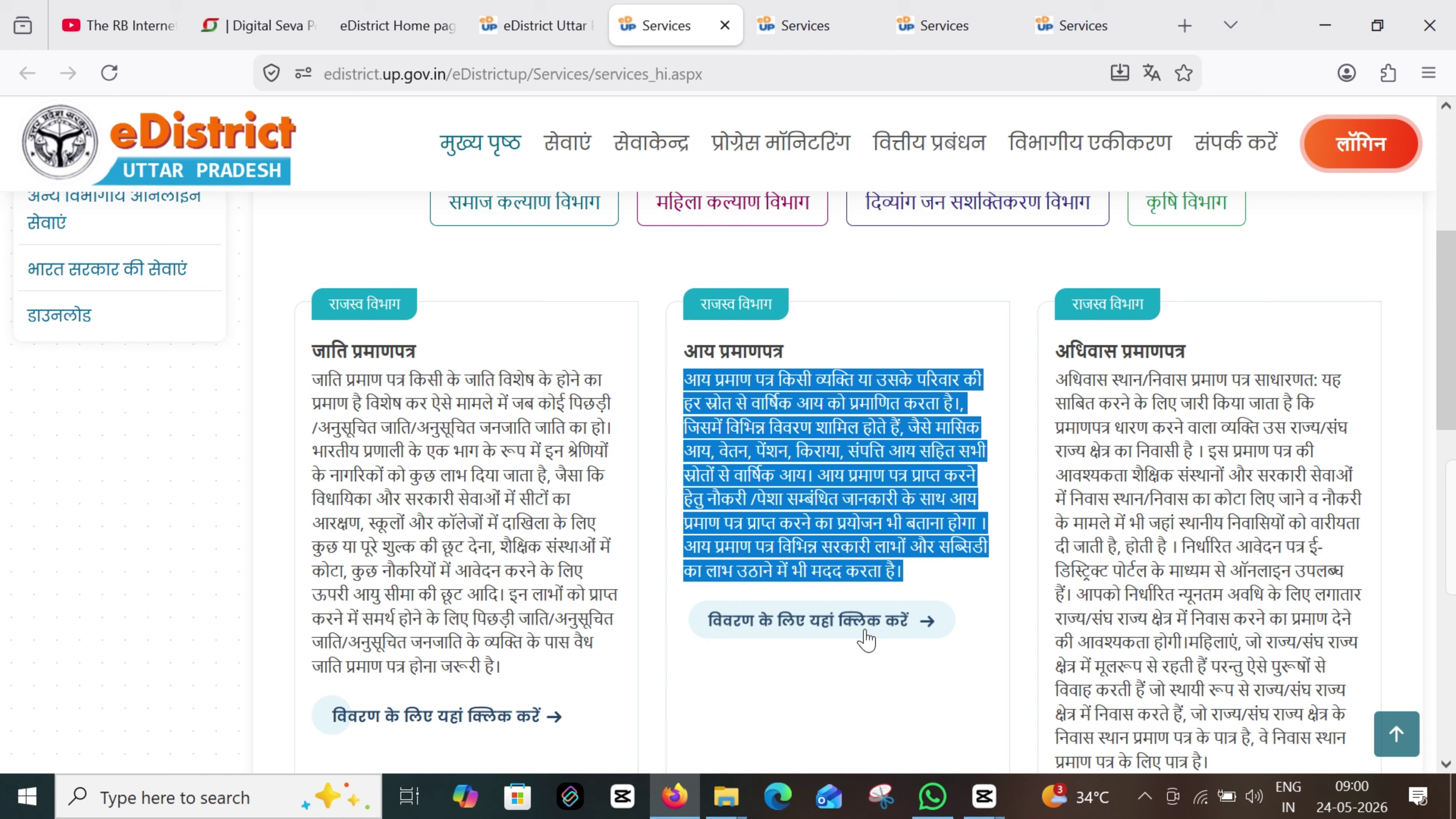
click(867, 636)
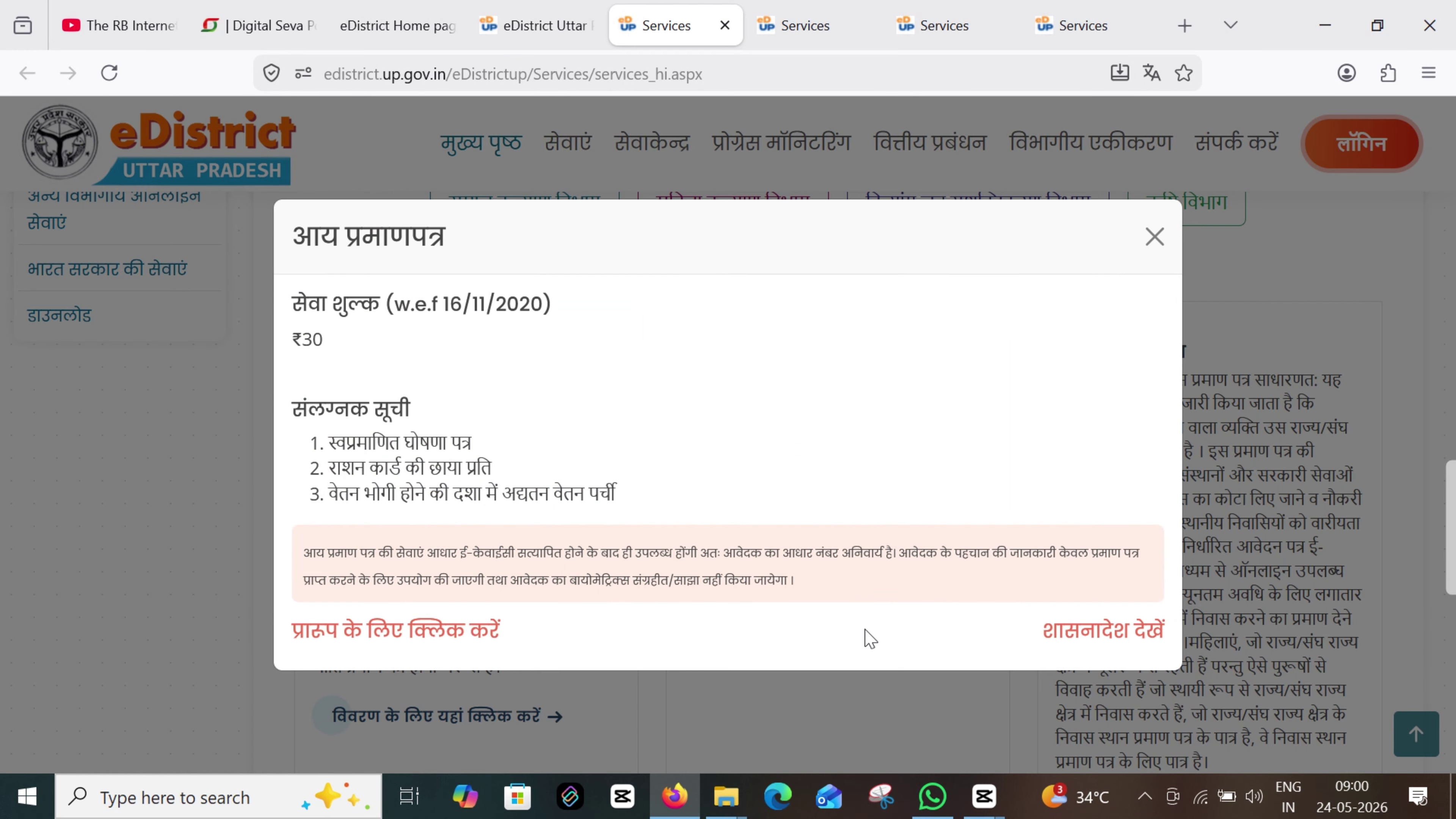
drag(288, 290, 564, 625)
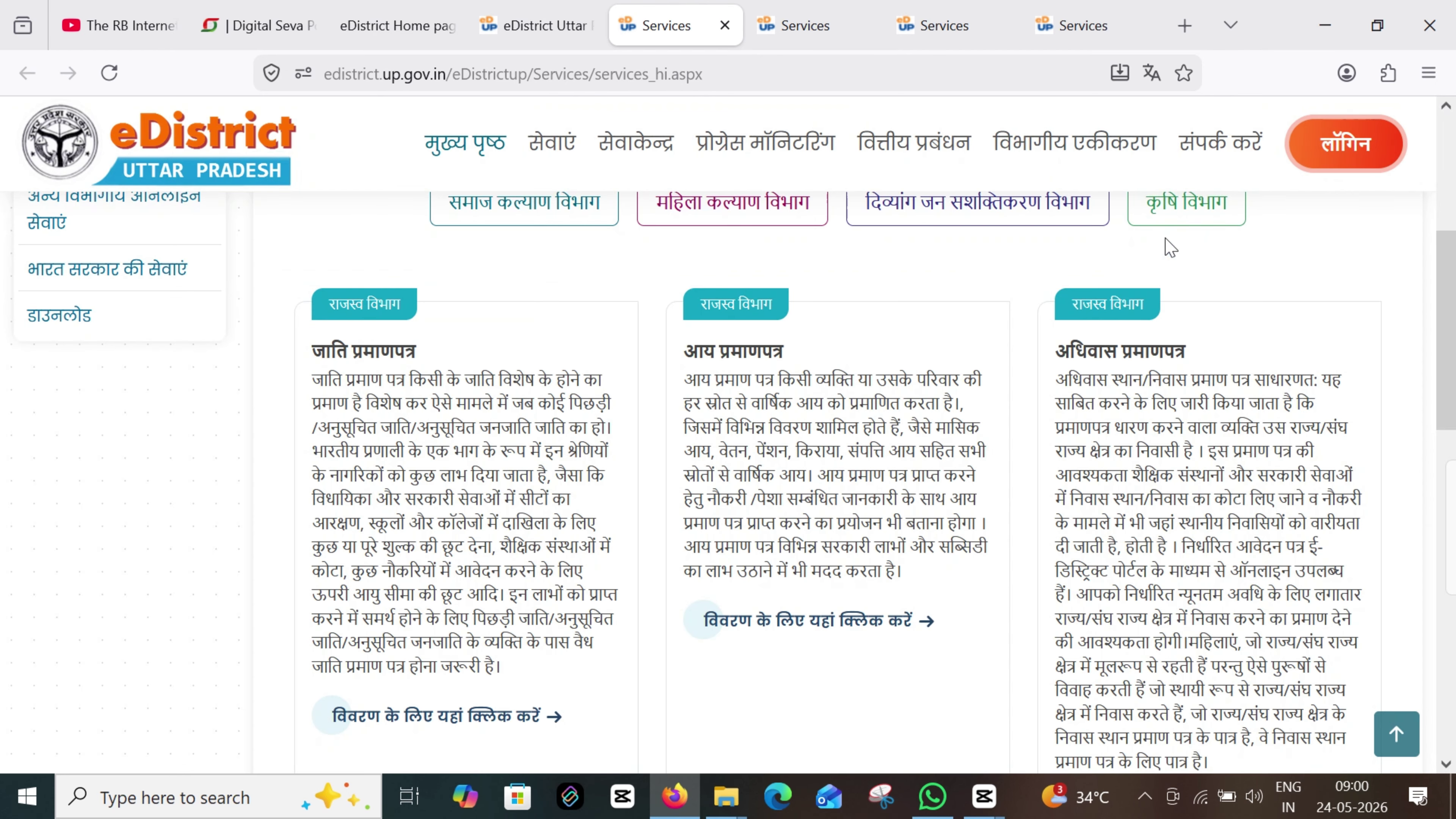
click(1155, 237)
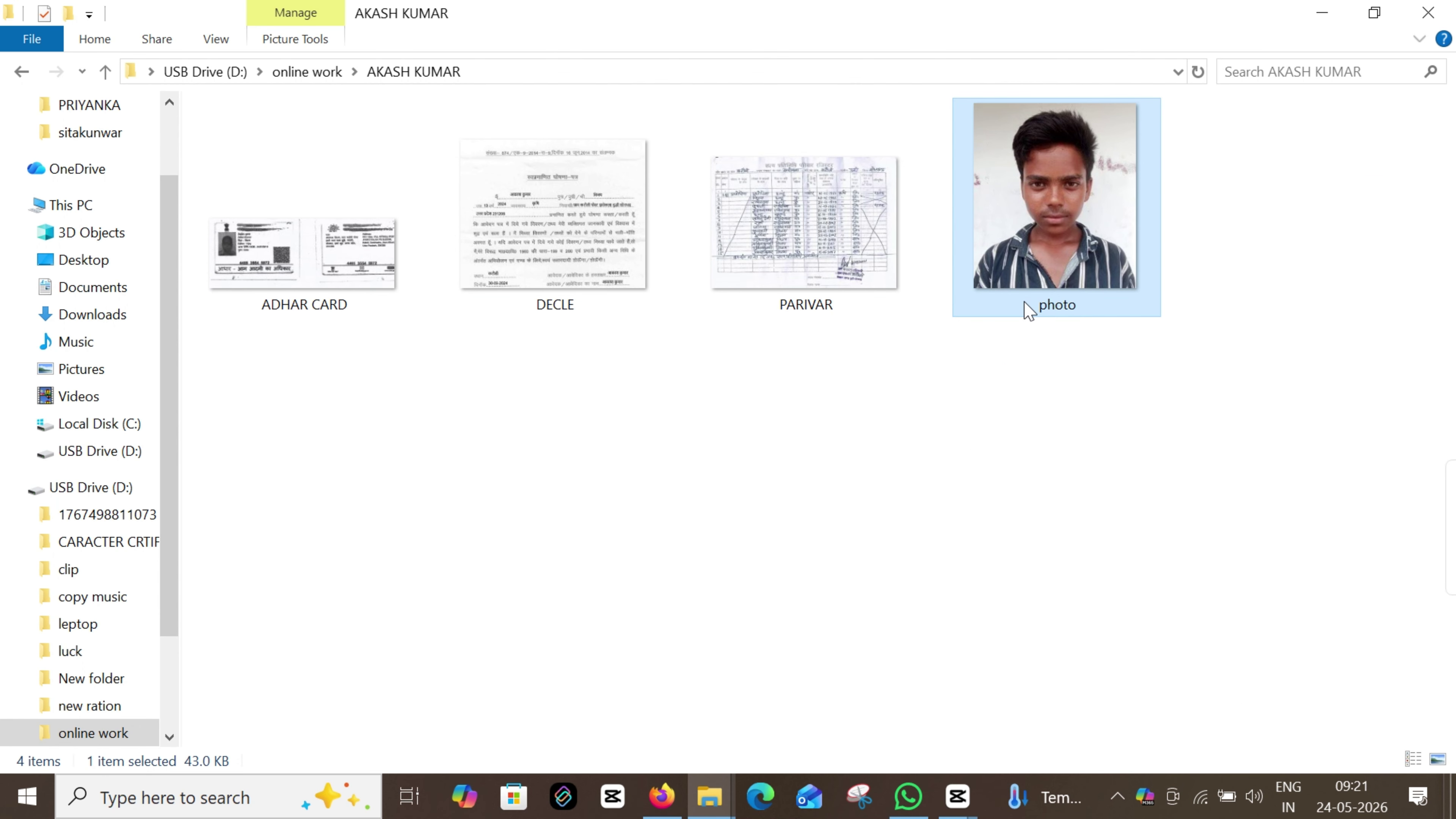
drag(1027, 309, 1010, 234)
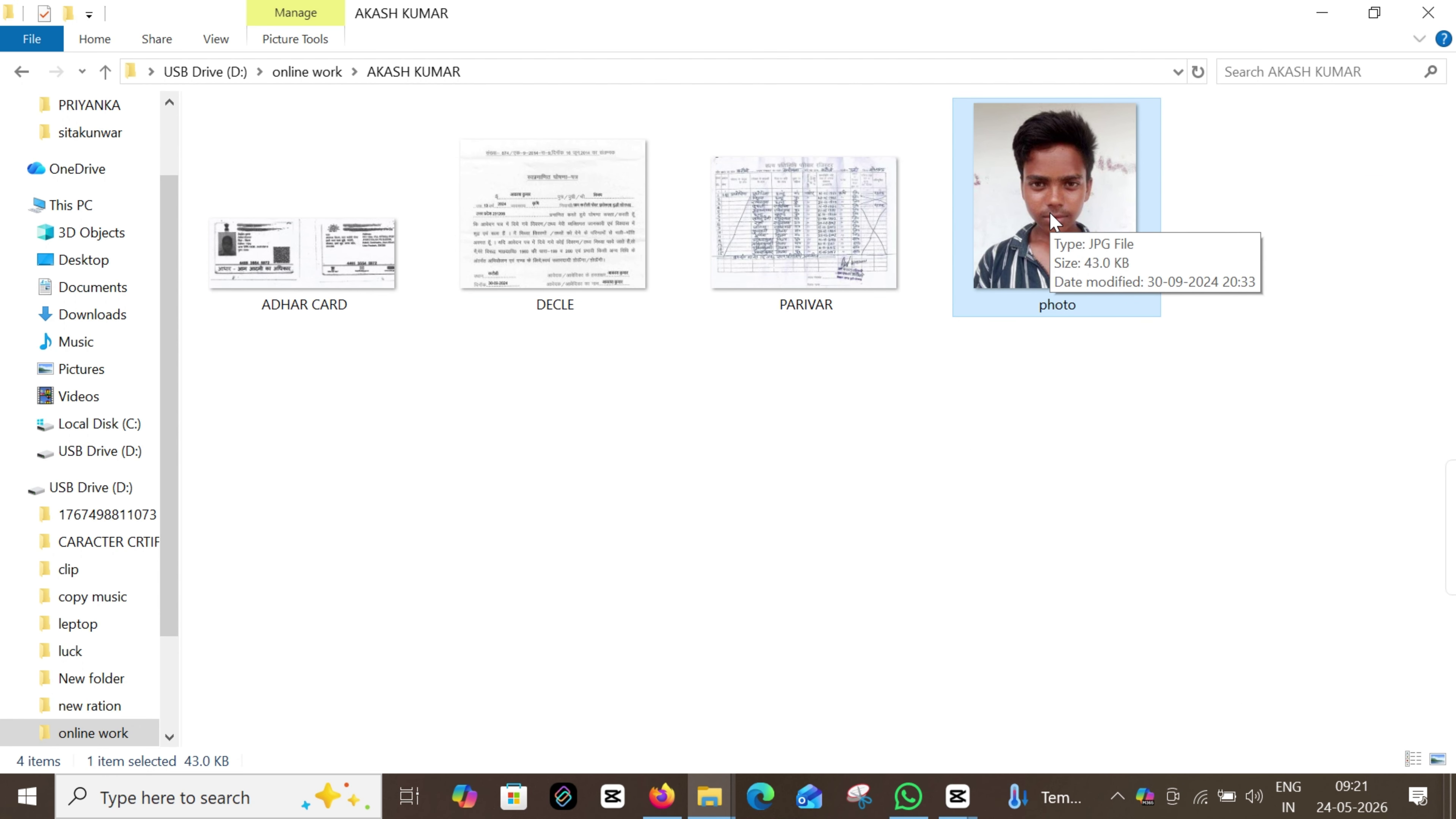
Review the ADHAR CARD, PARIVAR and DECLE scans, then enter 'up edistrict.up.gov.in' in Firefox
drag(256, 270, 288, 268)
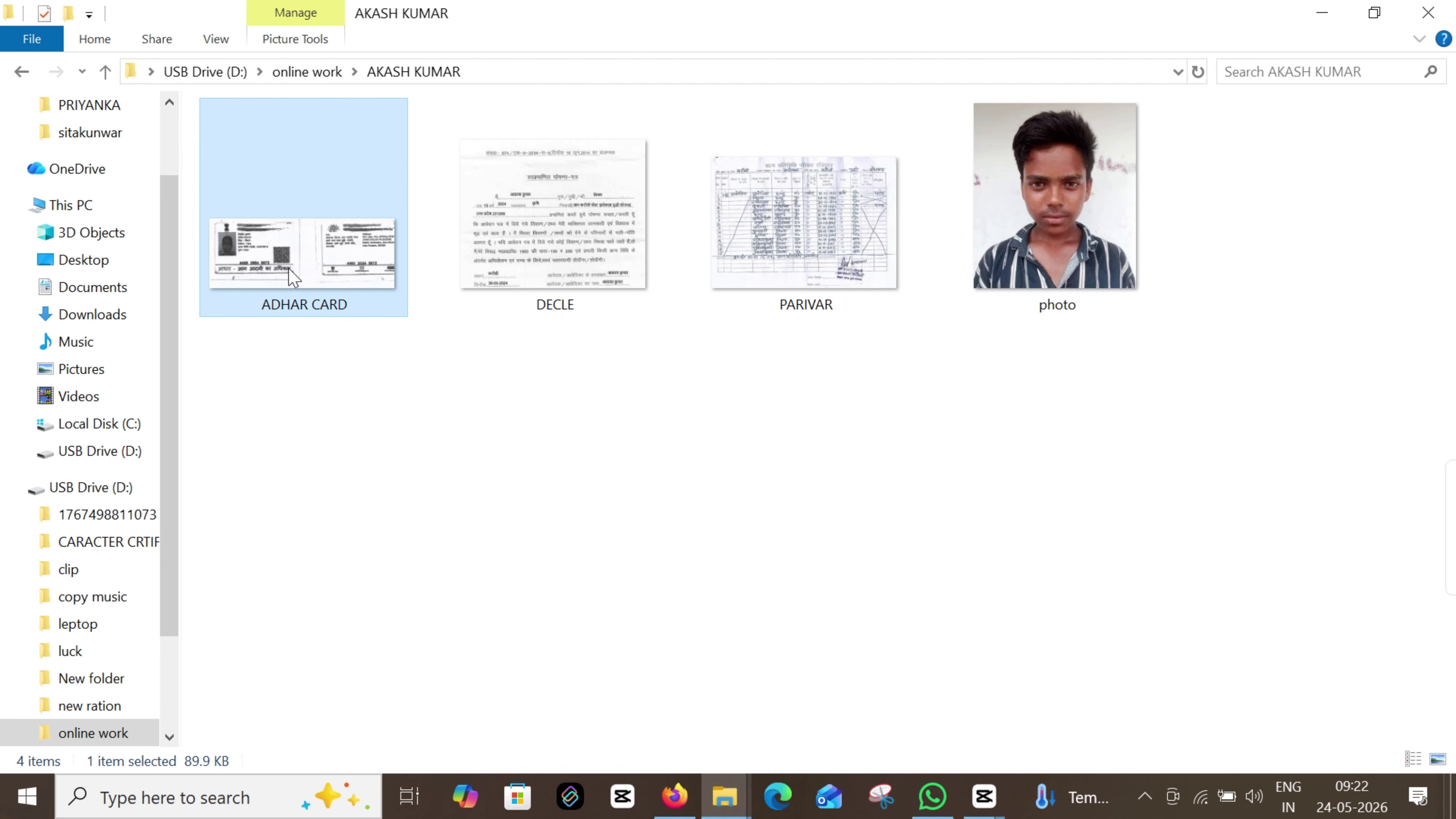
drag(809, 276, 797, 265)
click(559, 286)
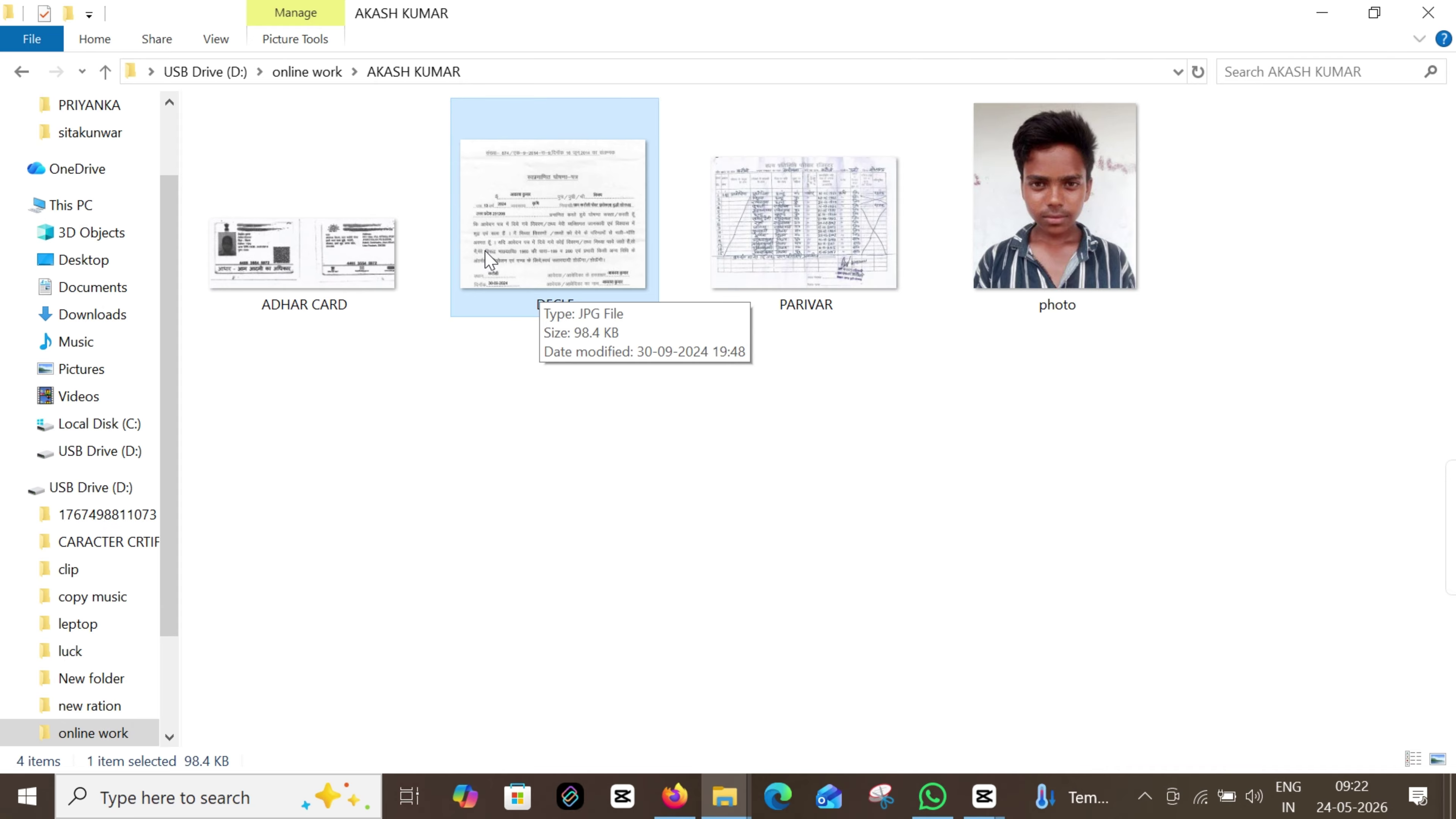
drag(461, 75, 322, 88)
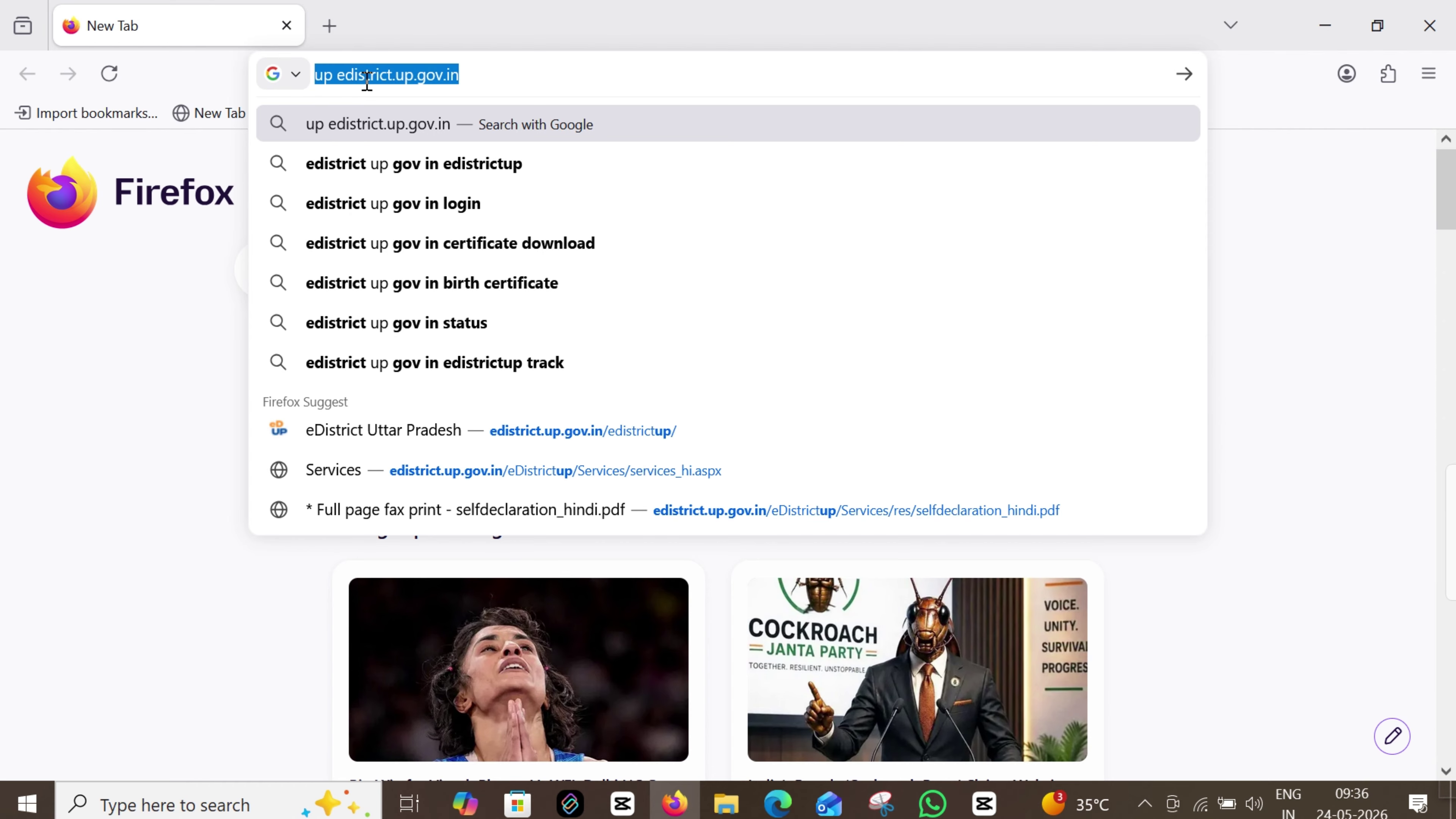
Search for 'up edistrict.up.gov.in' and pick the E - District - UP Government result
click(1184, 74)
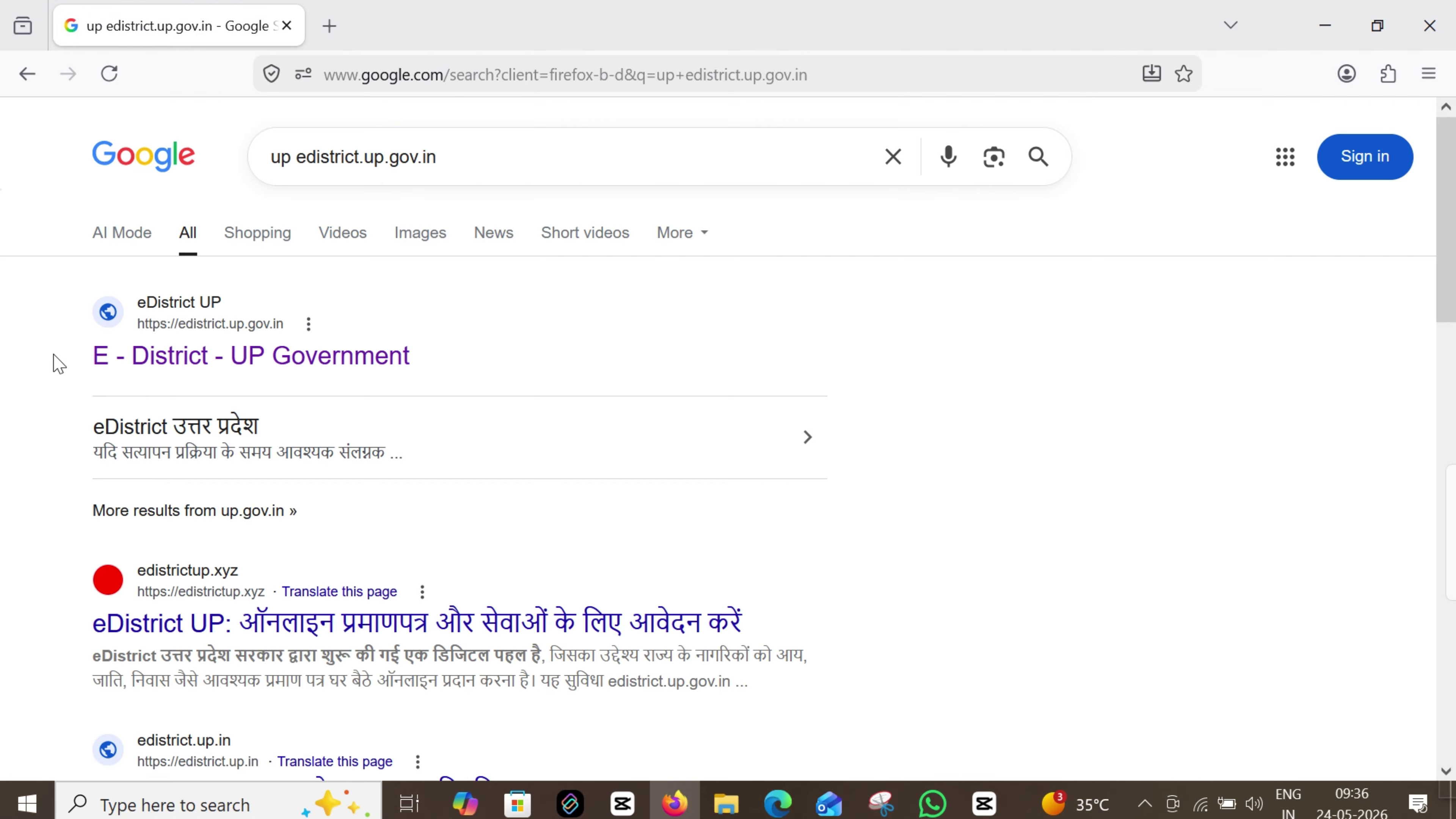
drag(81, 357, 497, 366)
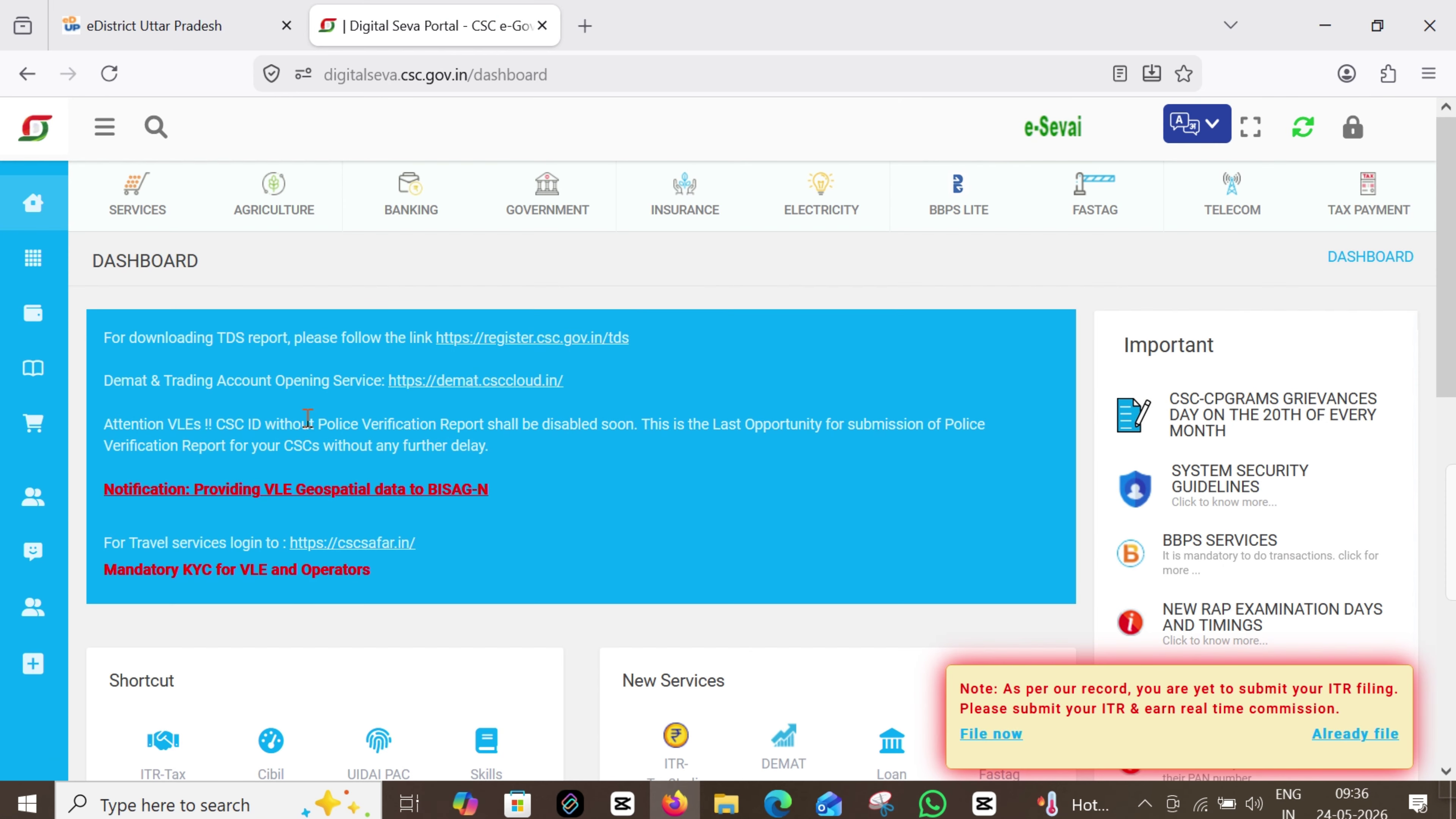
Search Services for 'EDIS' and launch EDistrict Integrated Services 2 for Uttar Pradesh
click(59, 262)
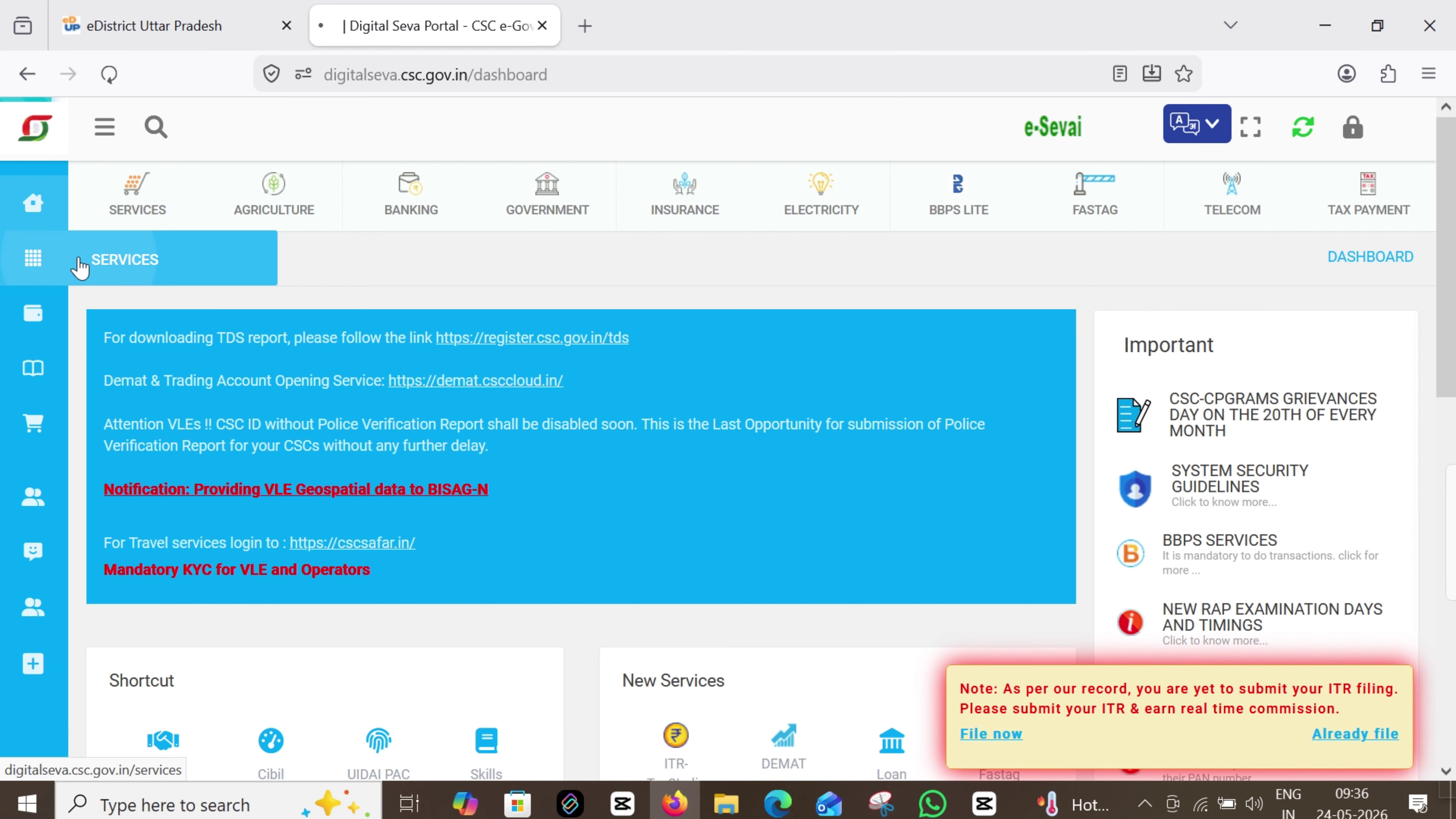
text(EDIS)
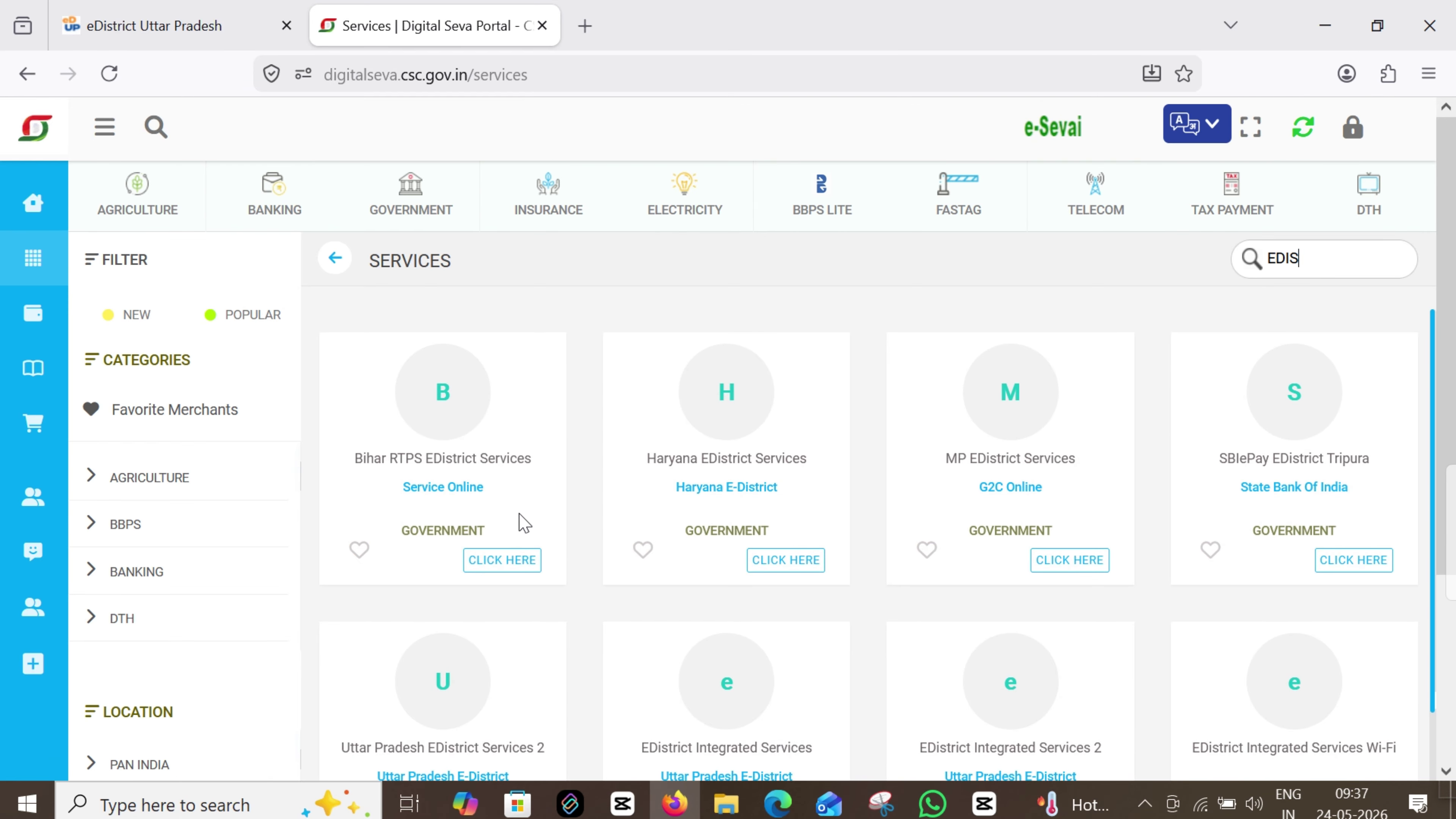
scroll(524, 523, down, 4)
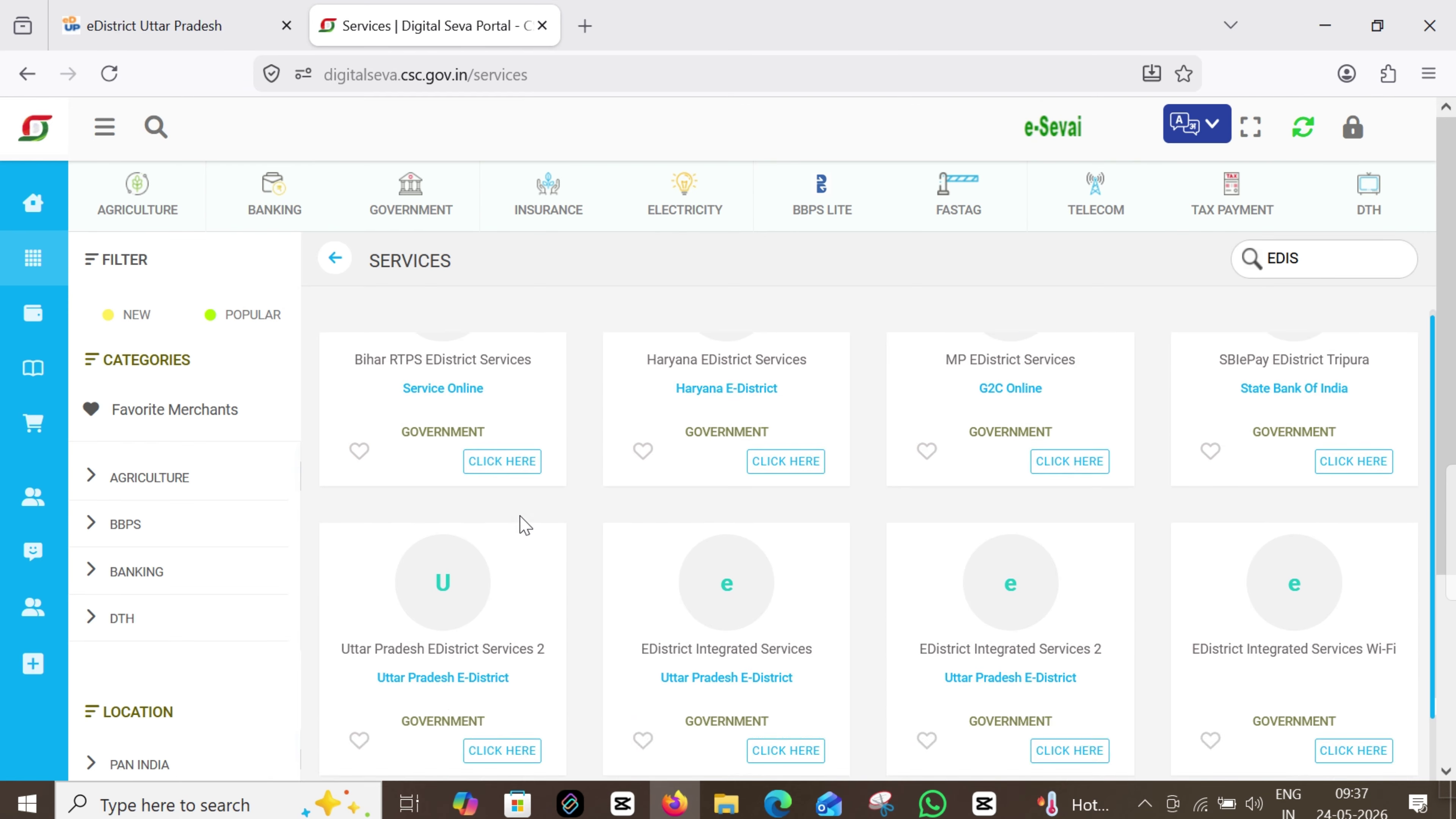
drag(348, 535, 559, 539)
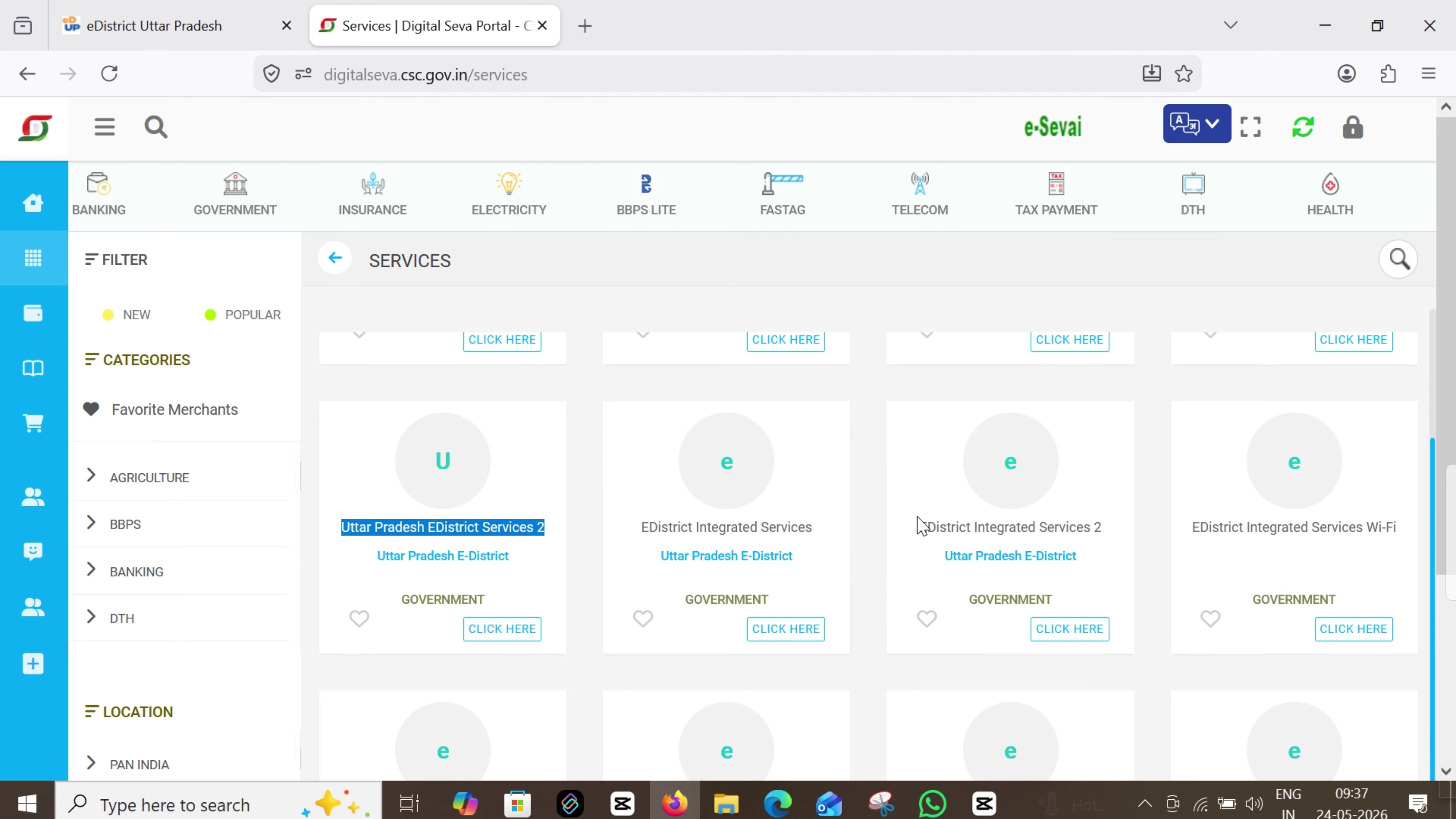
drag(918, 527, 1121, 542)
click(1070, 629)
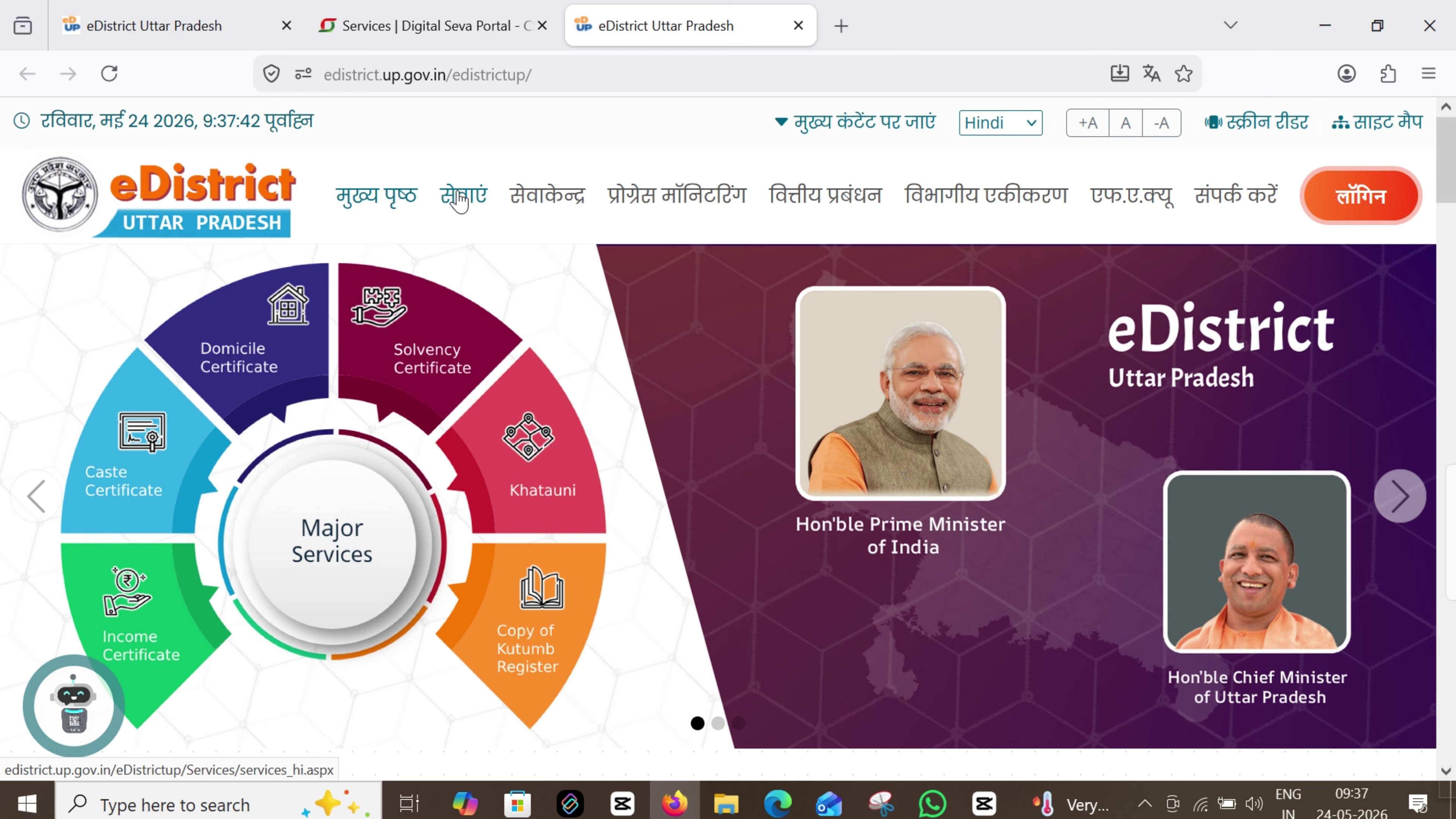
Open the स्वप्रमाणित घोषणा पत्र PDF (selfdeclaration_hindi.pdf) from the eDistrict downloads section
click(459, 199)
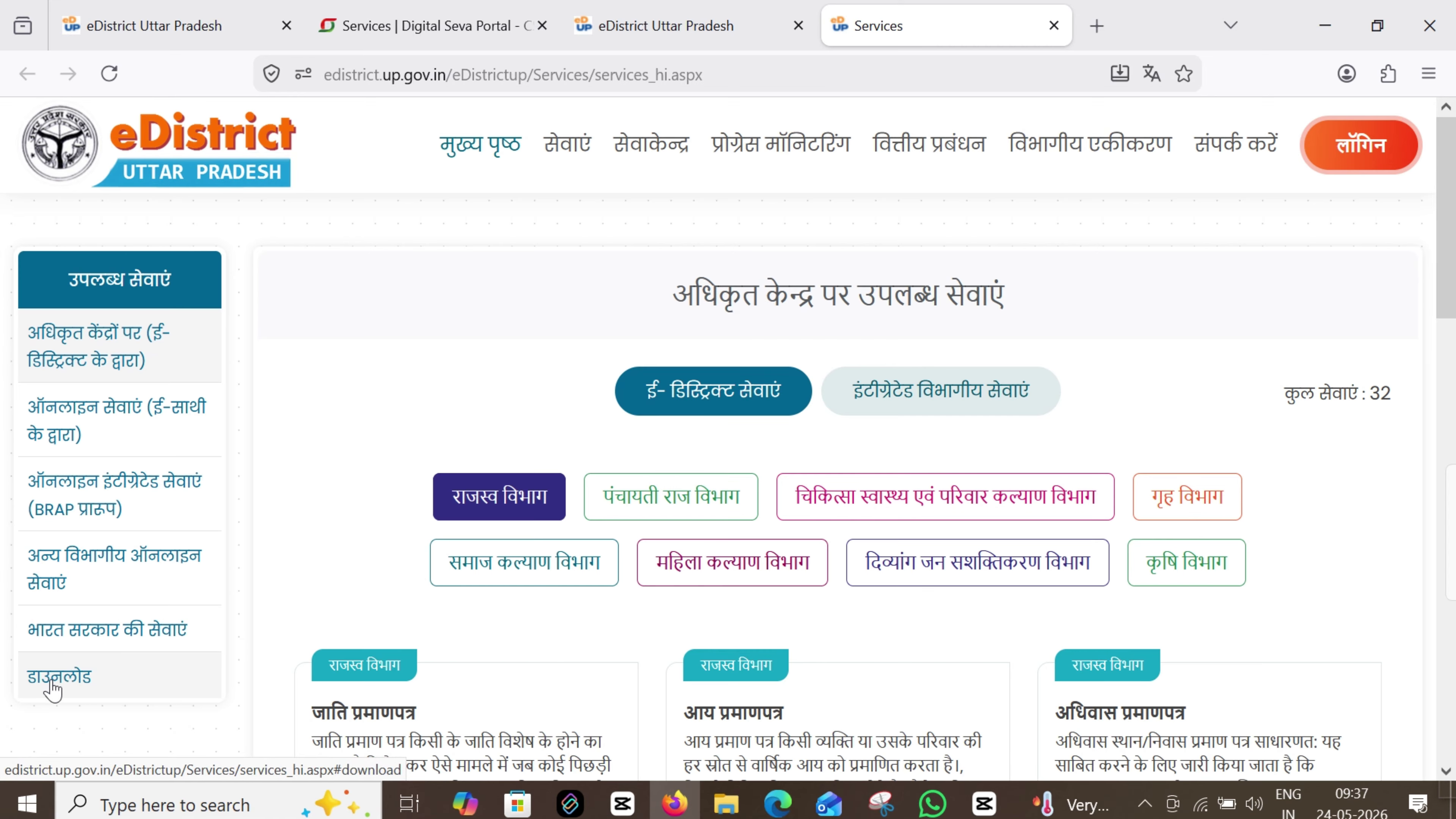
click(58, 678)
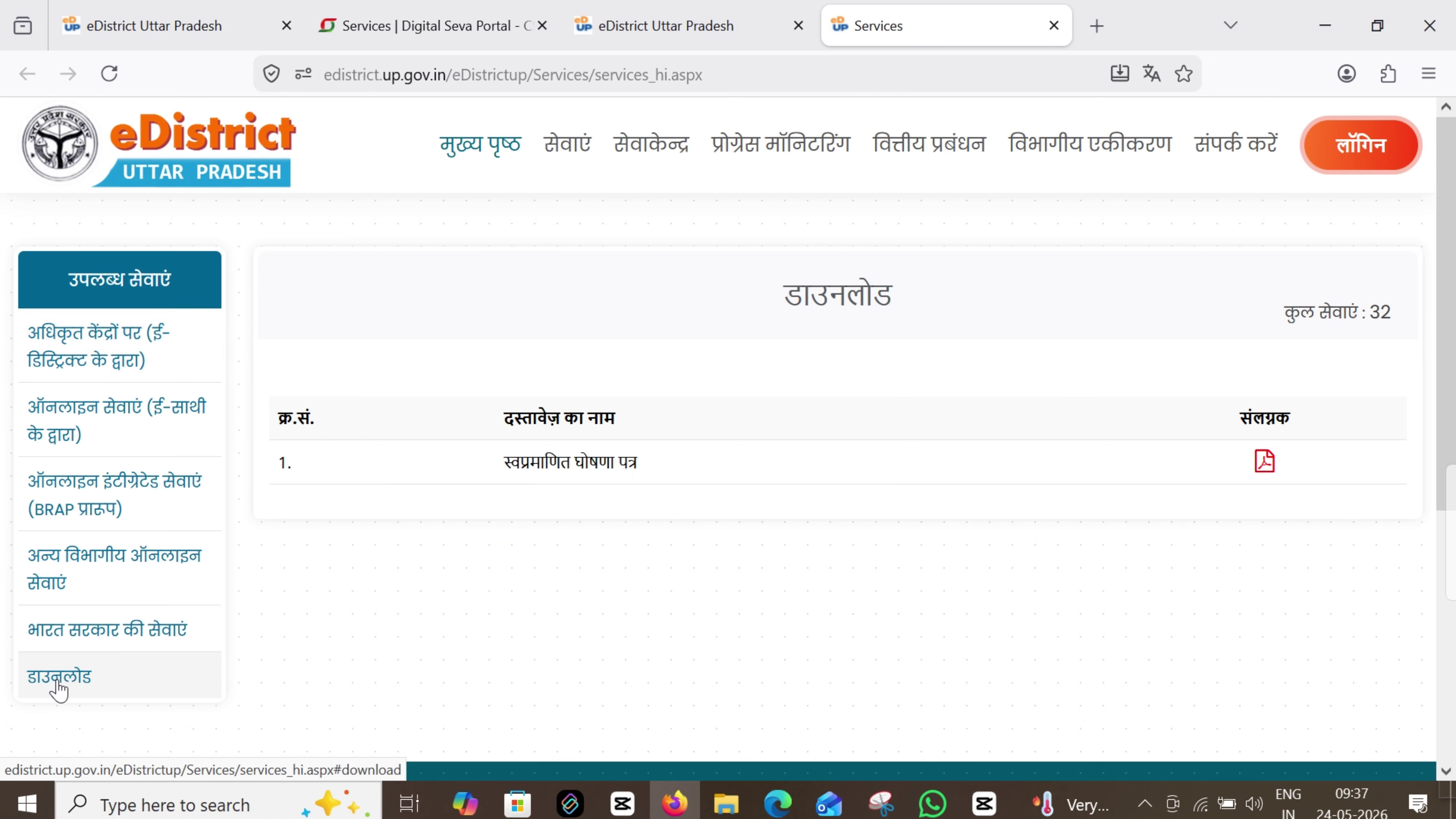
drag(505, 462, 637, 464)
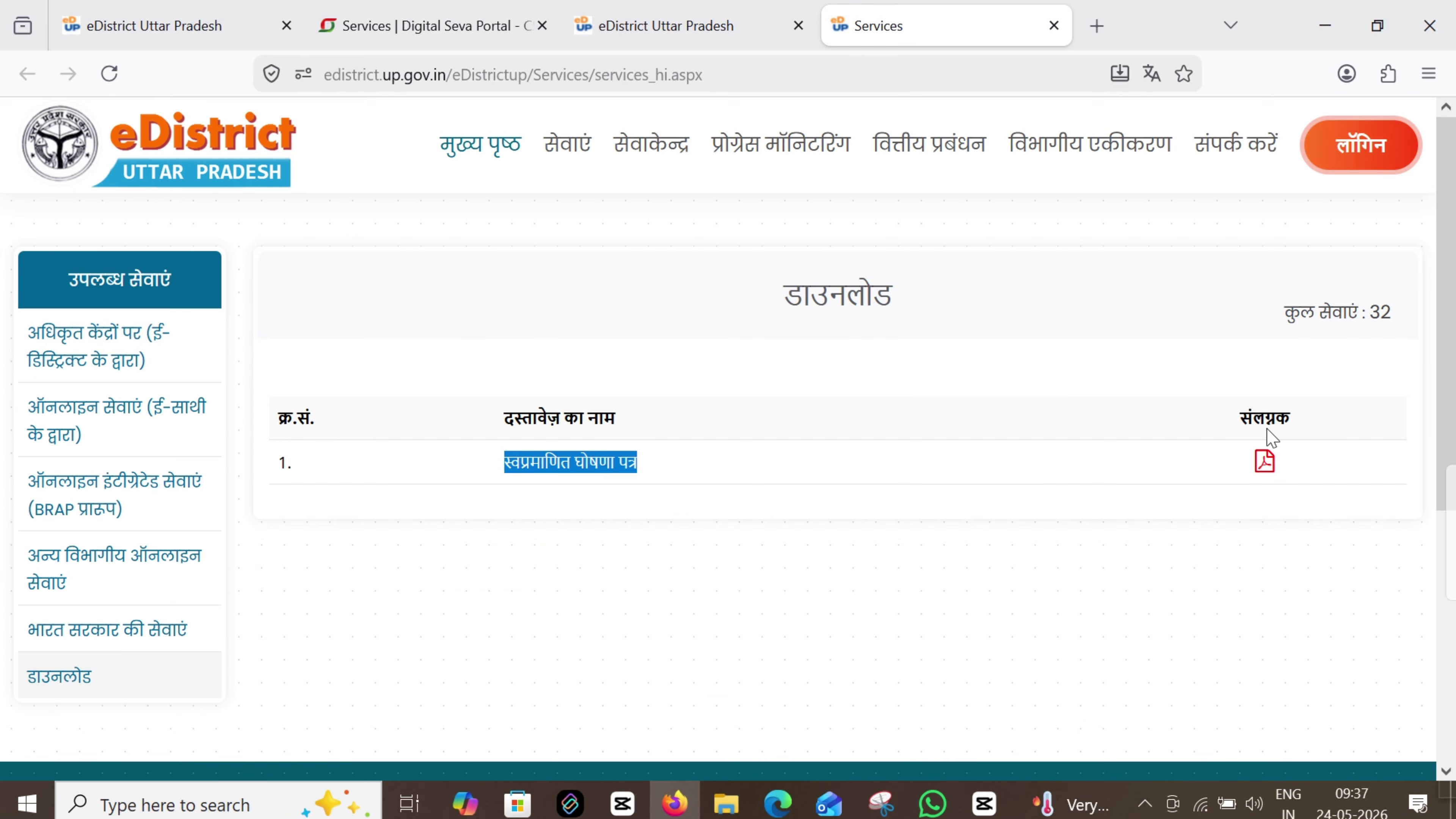
click(1264, 464)
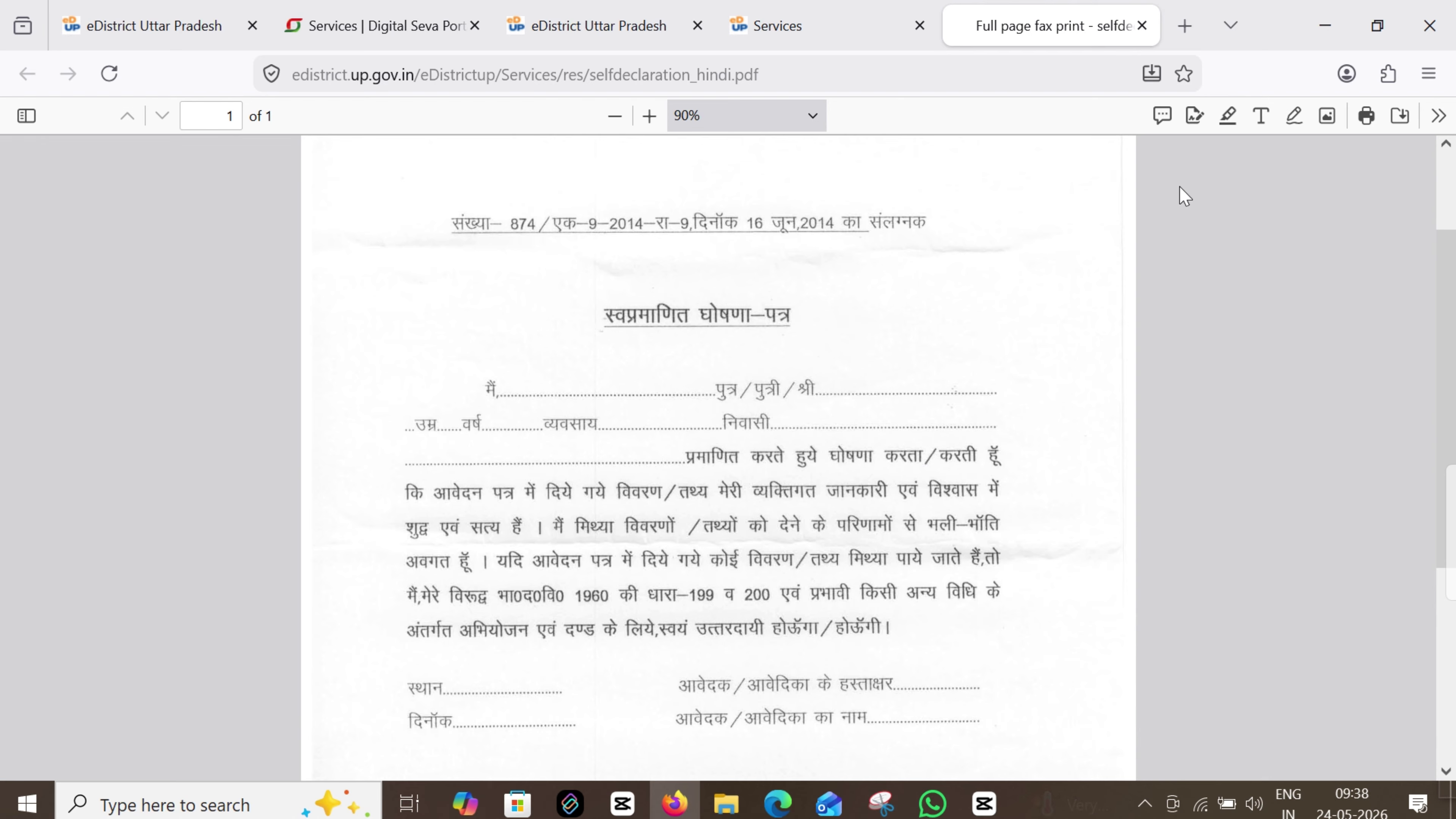
Add an enlarged sample 'DFHG' text box after मैं on the form, then open a new tab
click(1266, 117)
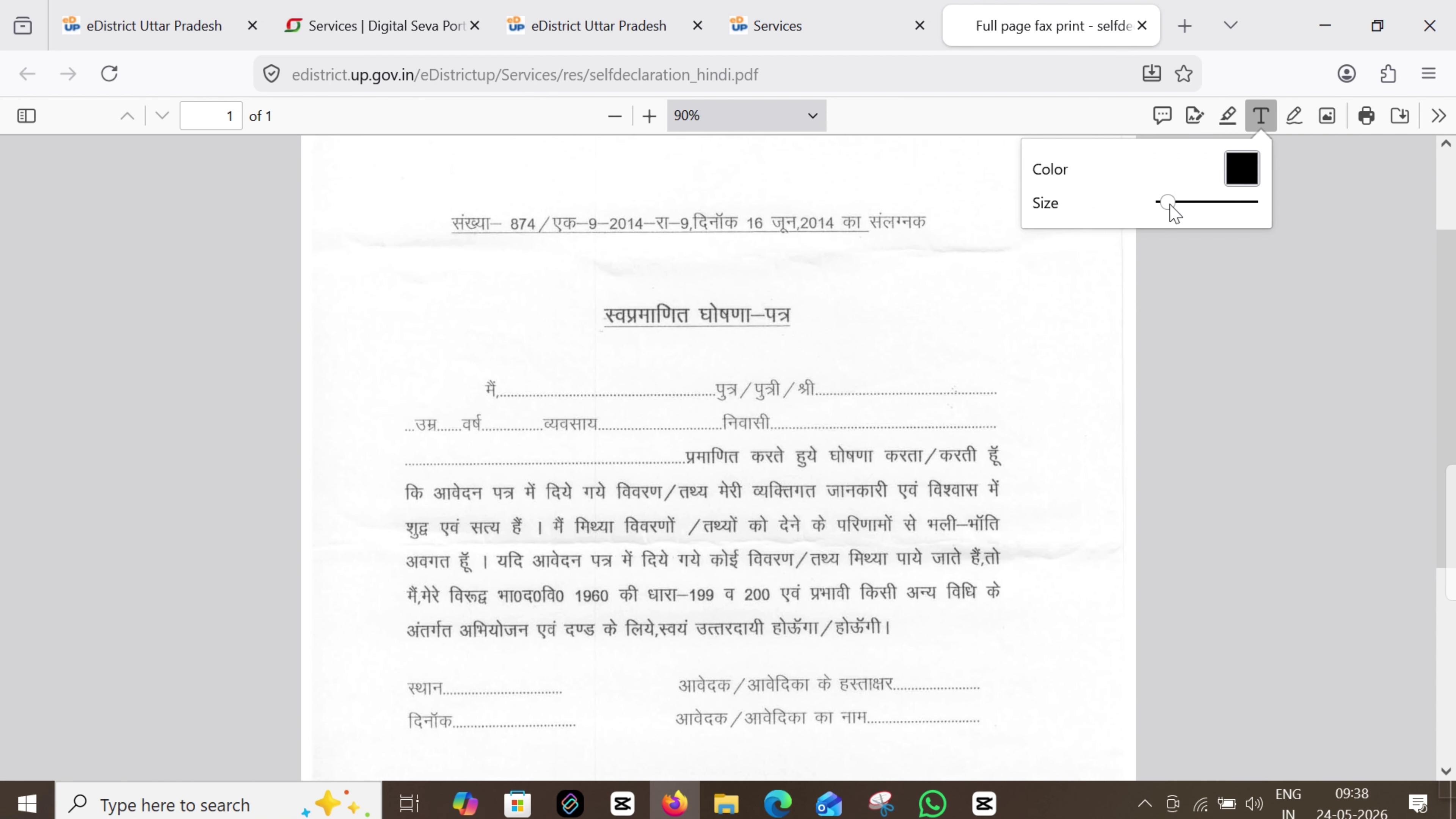
mouse_move(1170, 204)
mouse_down()
mouse_move(1186, 207)
mouse_move(1172, 204)
mouse_up()
click(530, 376)
text(DFHG)
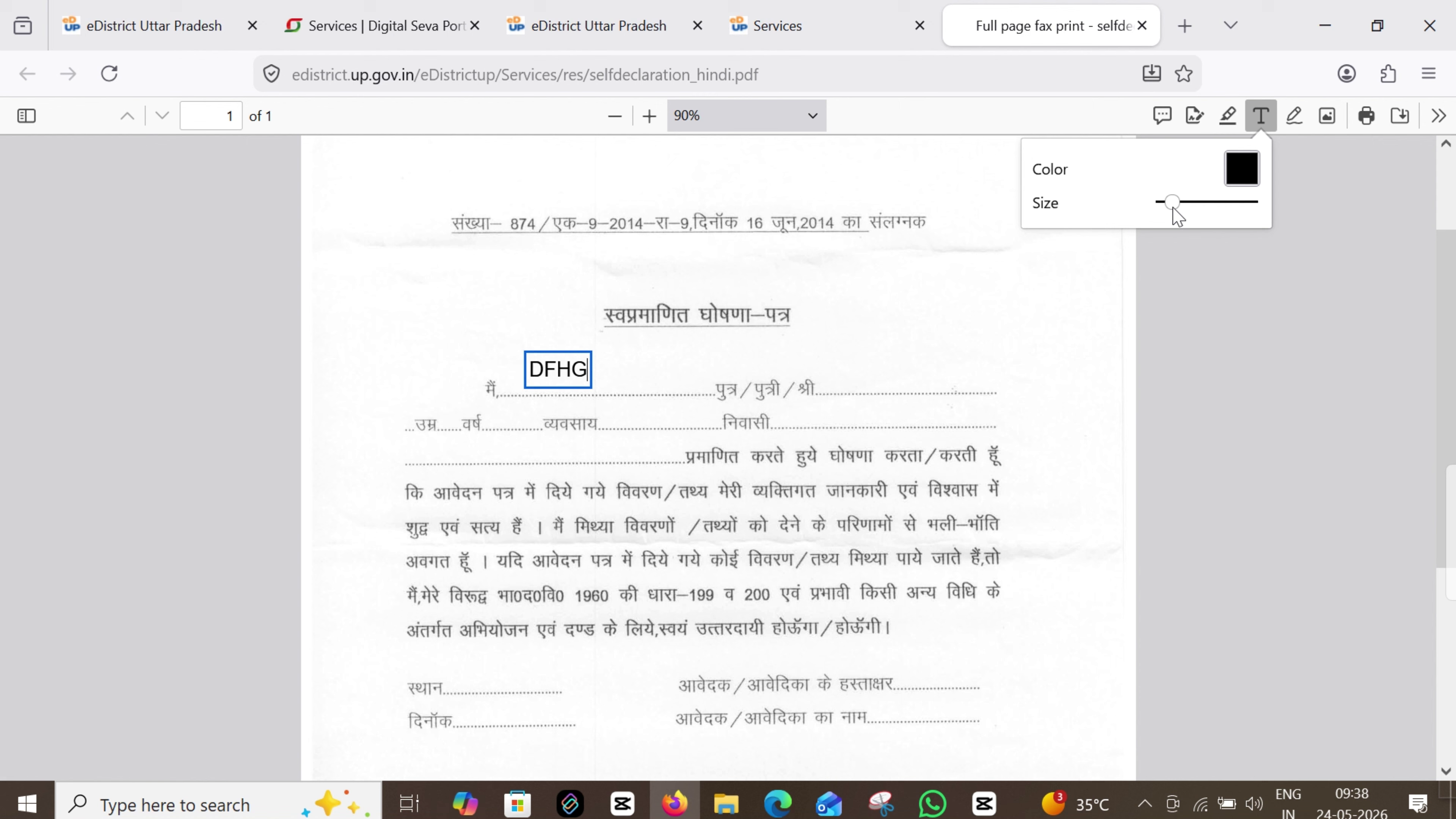
mouse_move(1173, 208)
mouse_down()
mouse_move(1193, 210)
mouse_move(1158, 210)
mouse_move(1179, 208)
mouse_up()
click(659, 370)
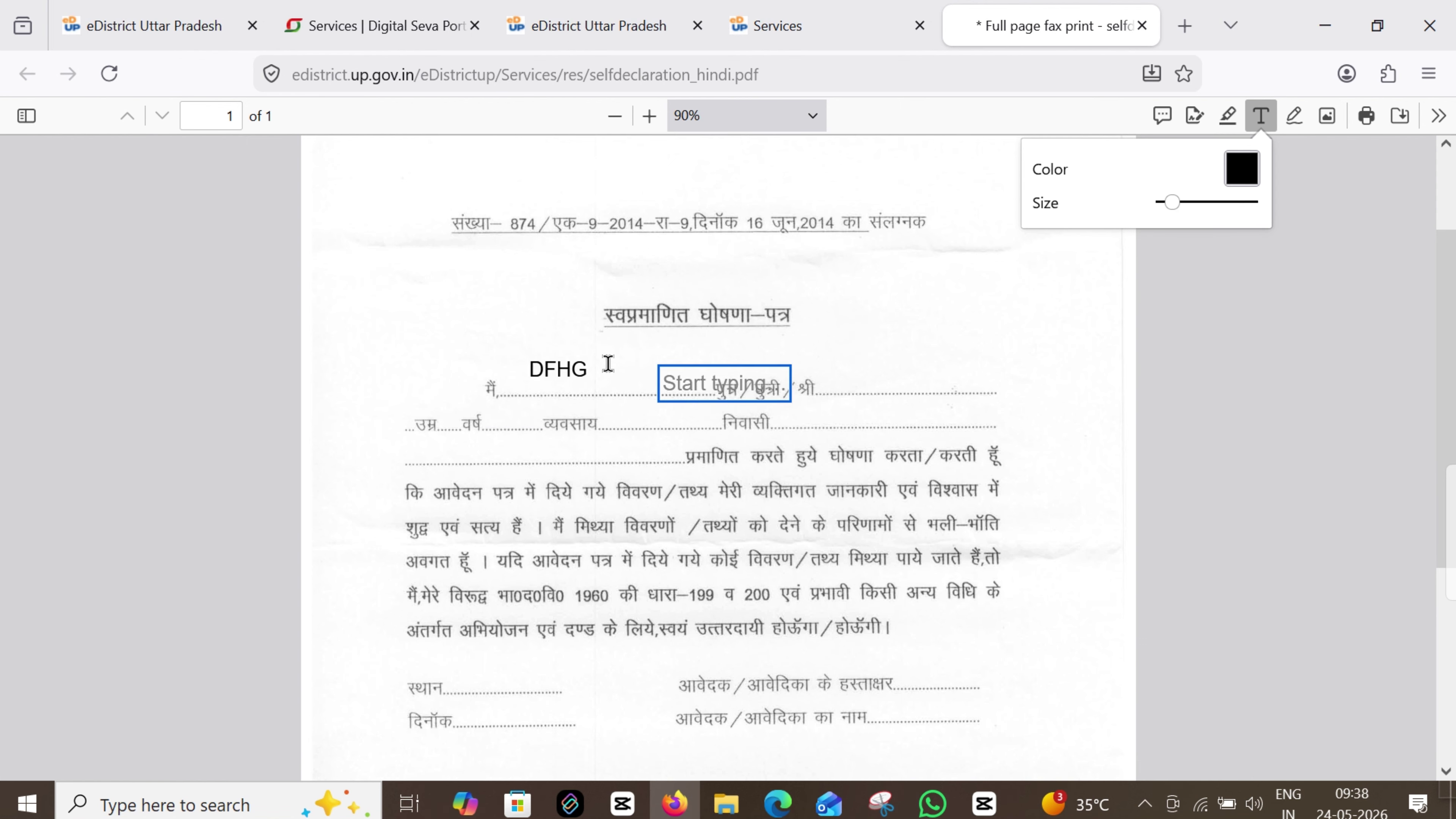
click(1185, 25)
Translate the applicant's English name into Hindi with Google Translate, copy it, and return to the PDF
click(1025, 75)
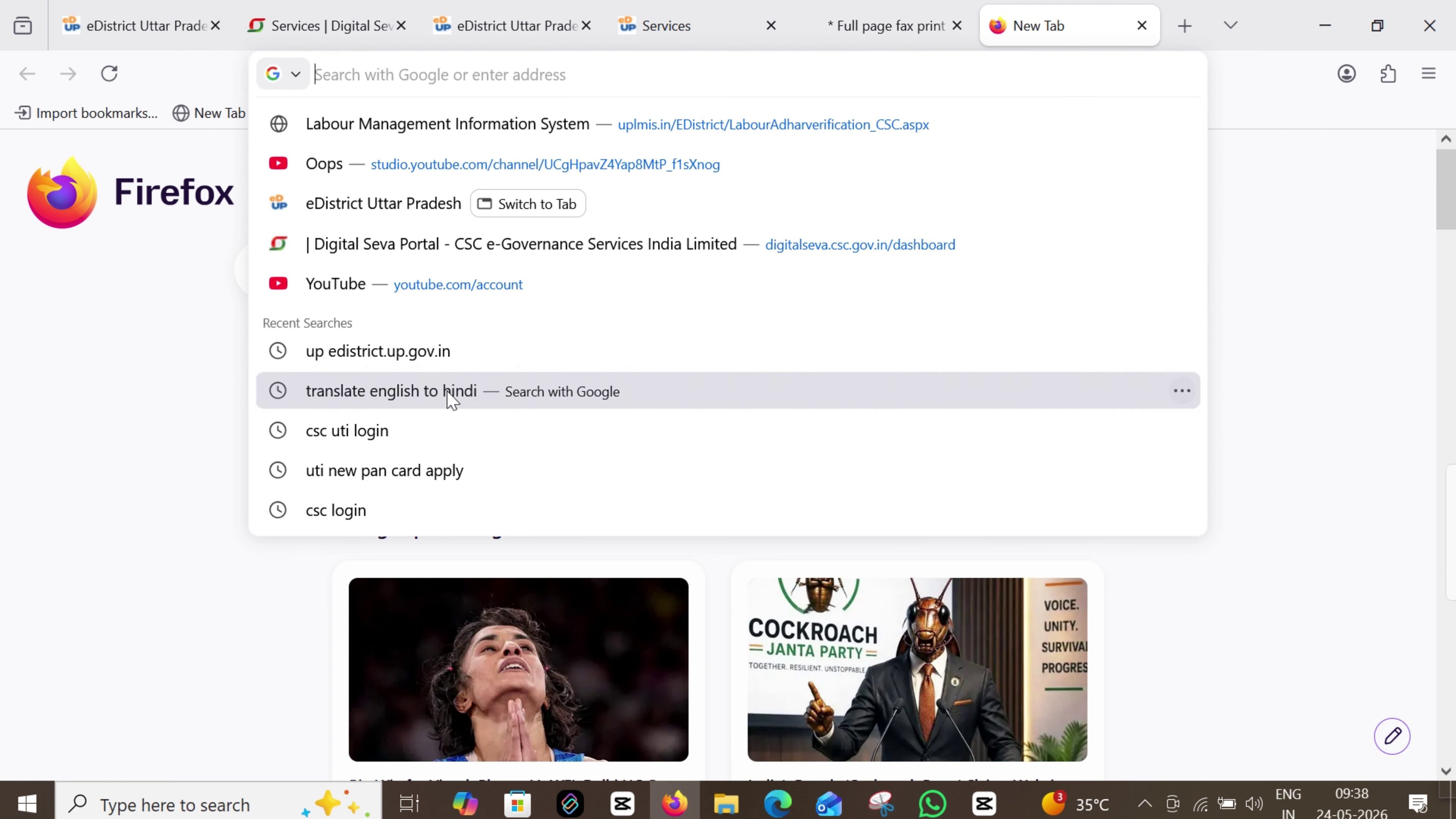
click(449, 392)
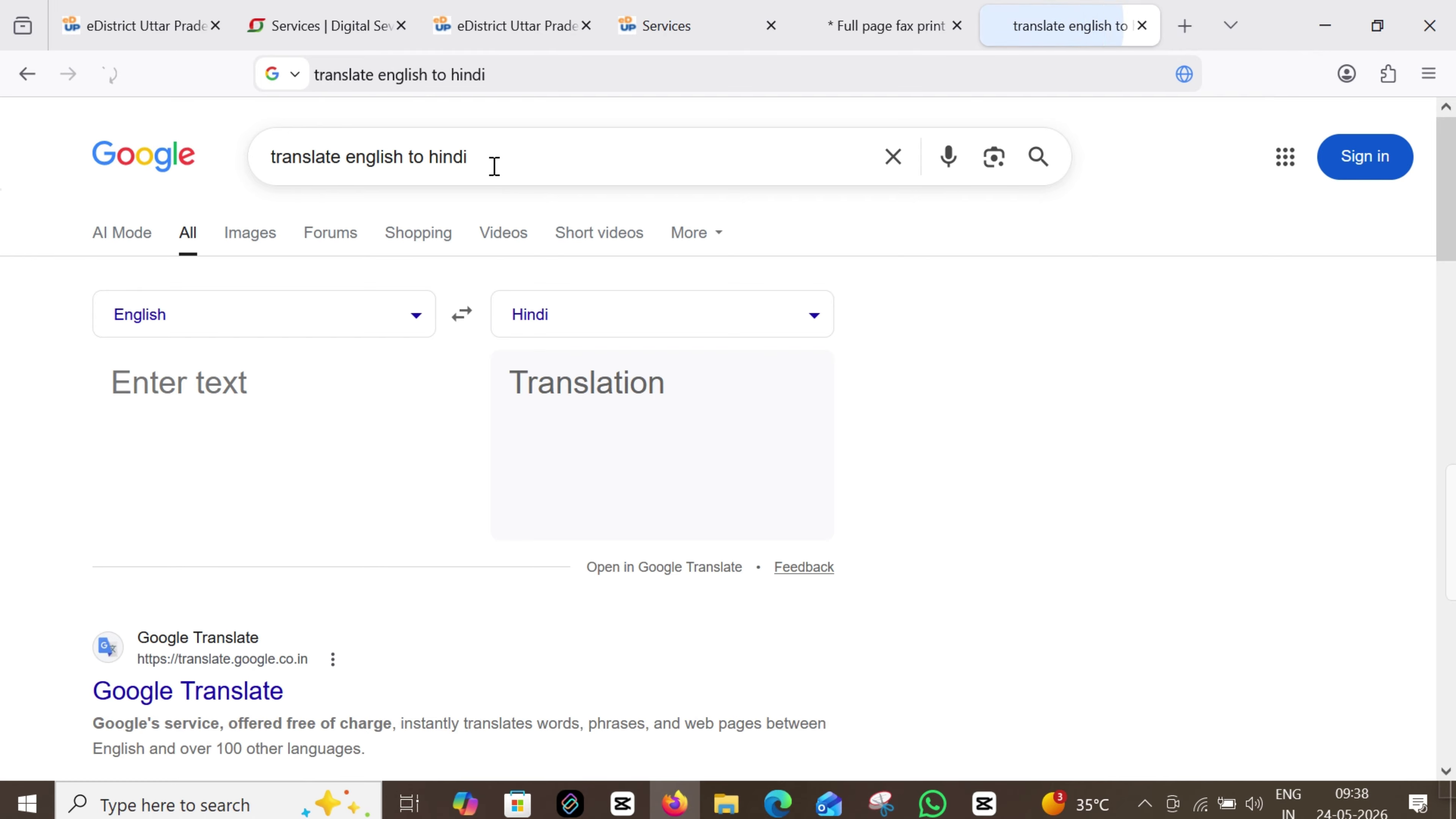
drag(494, 166, 219, 176)
click(223, 389)
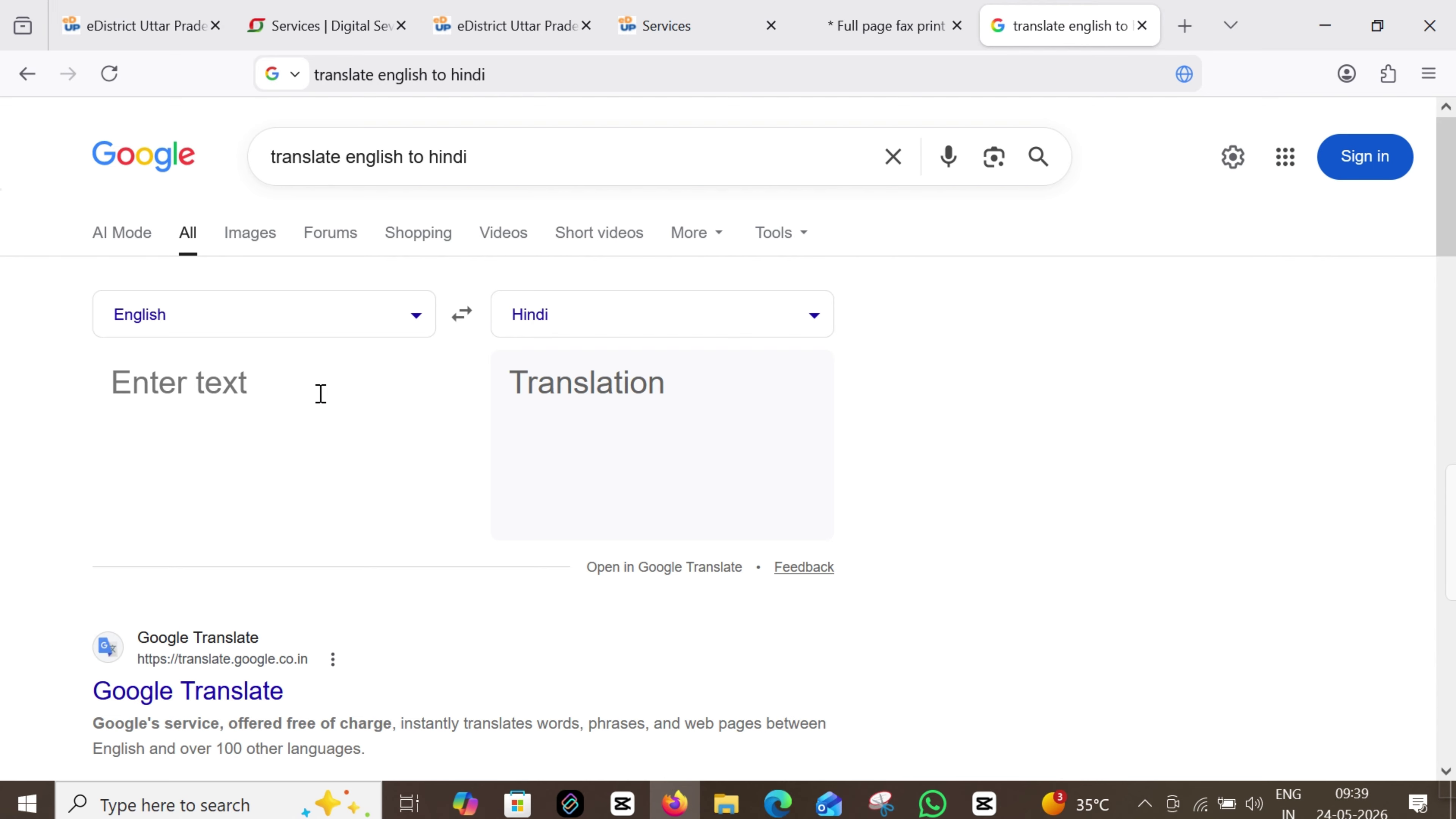
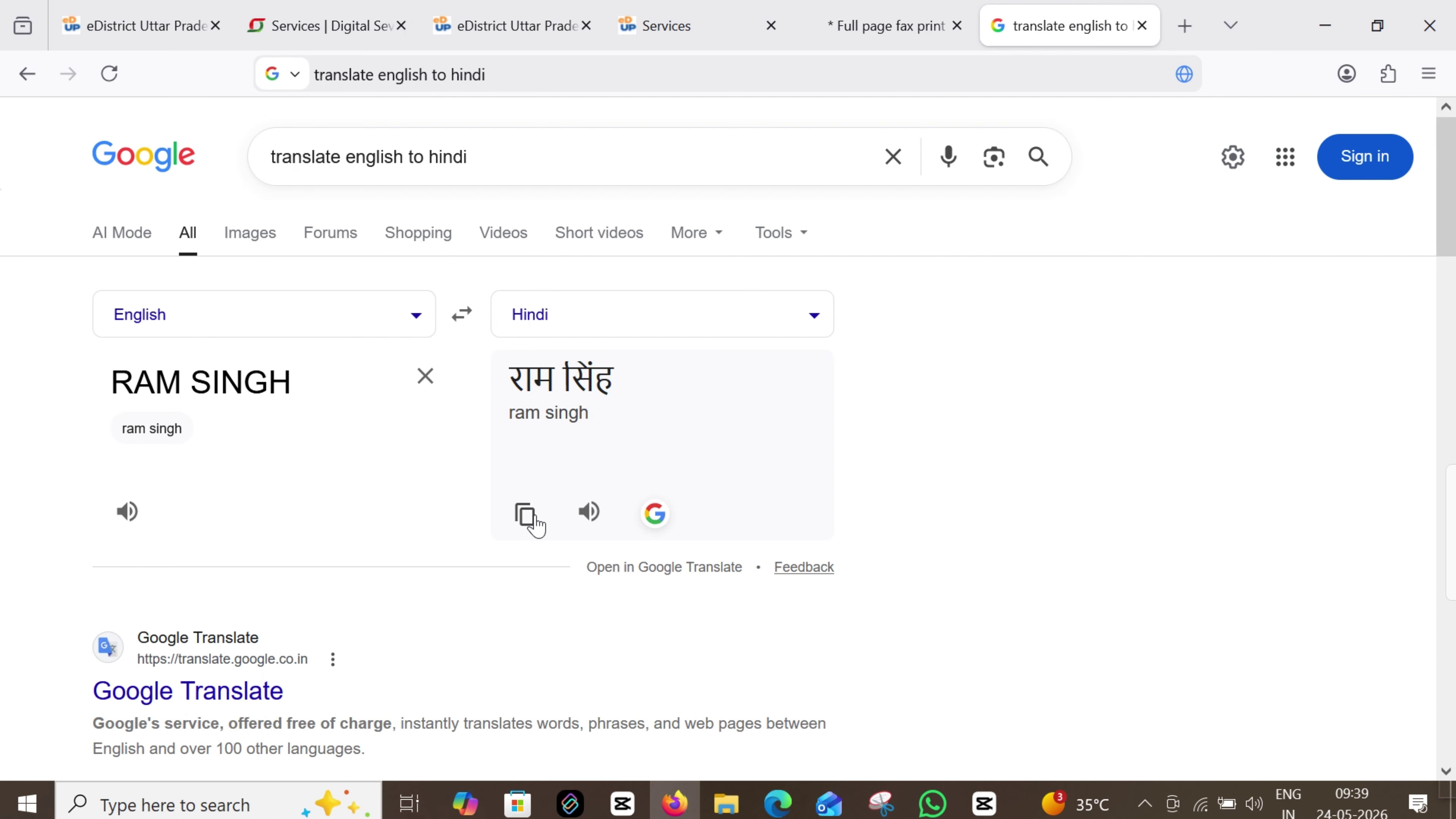
click(527, 515)
click(887, 25)
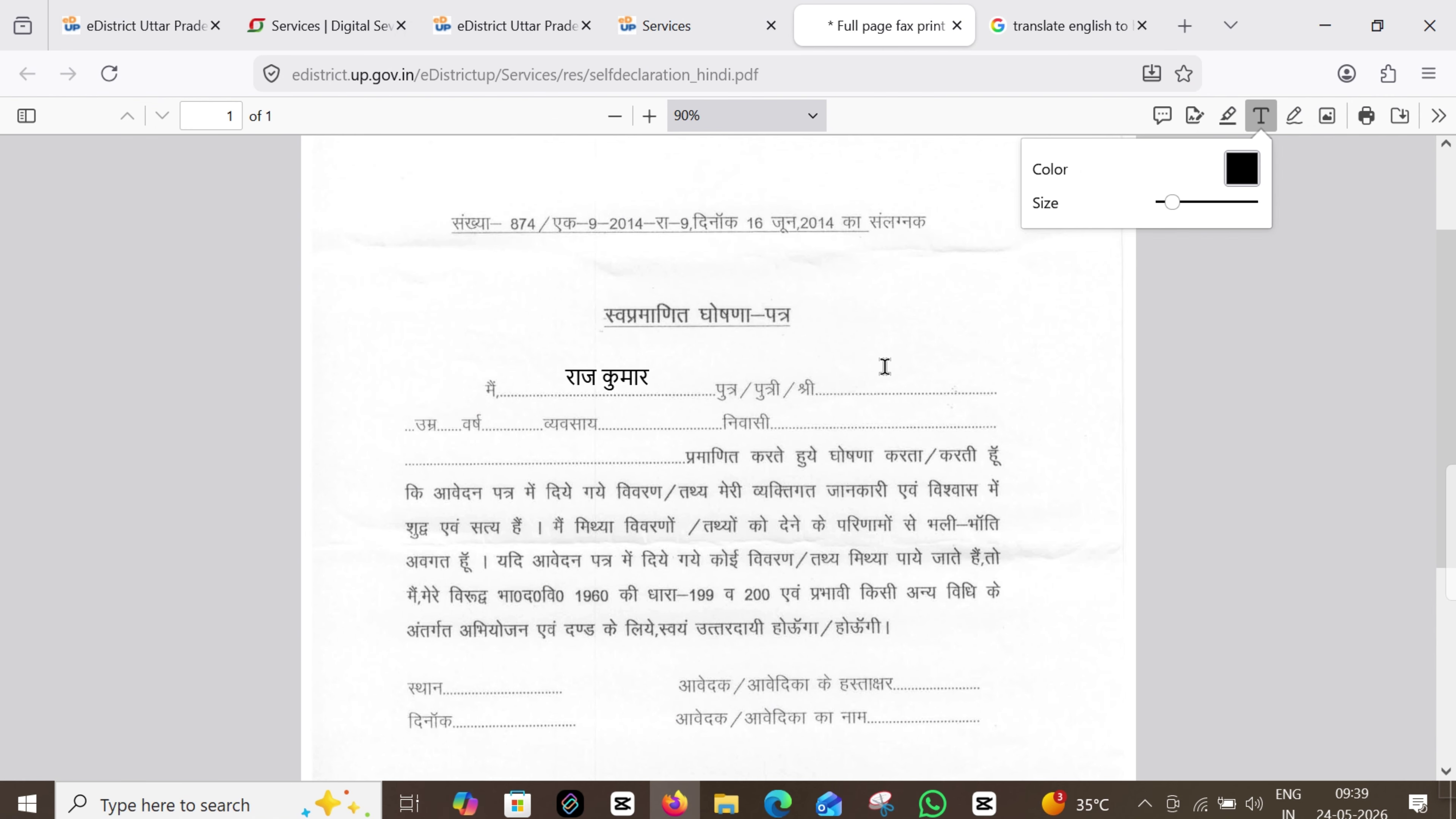
Paste the copied Hindi name after श्री and move it up onto the dotted line
click(867, 385)
key(ctrl+v)
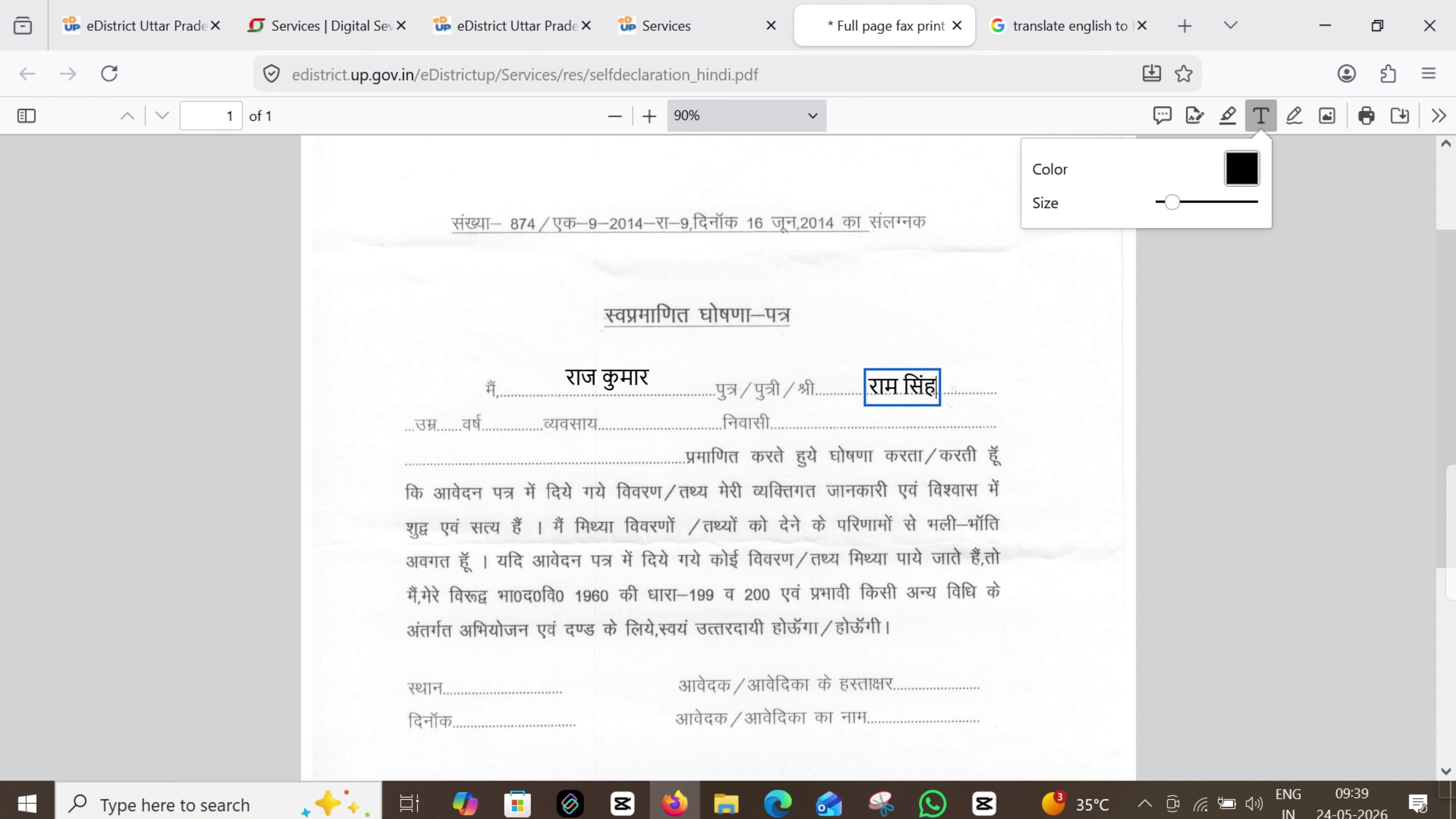
drag(903, 388, 904, 378)
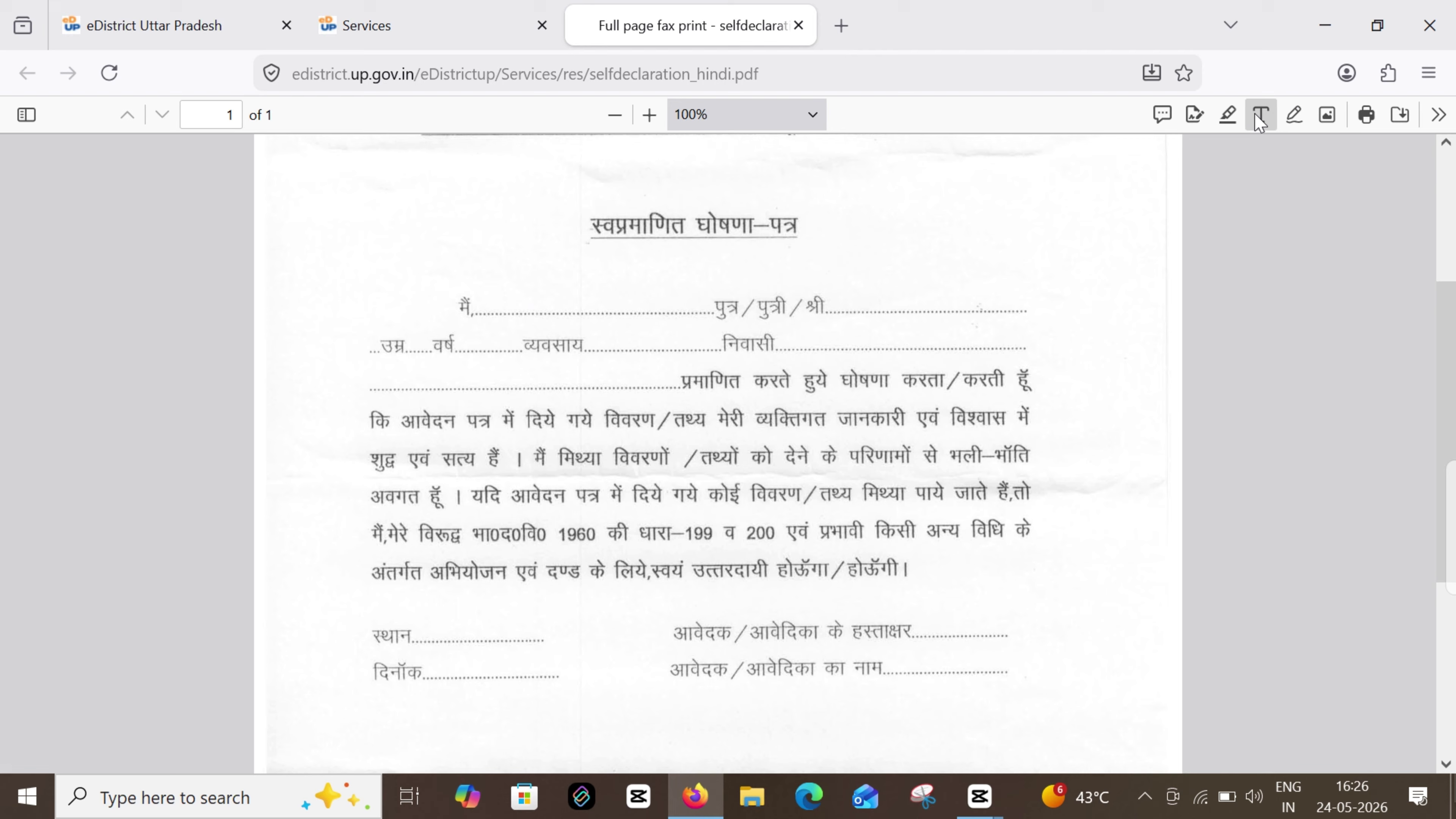
click(1257, 115)
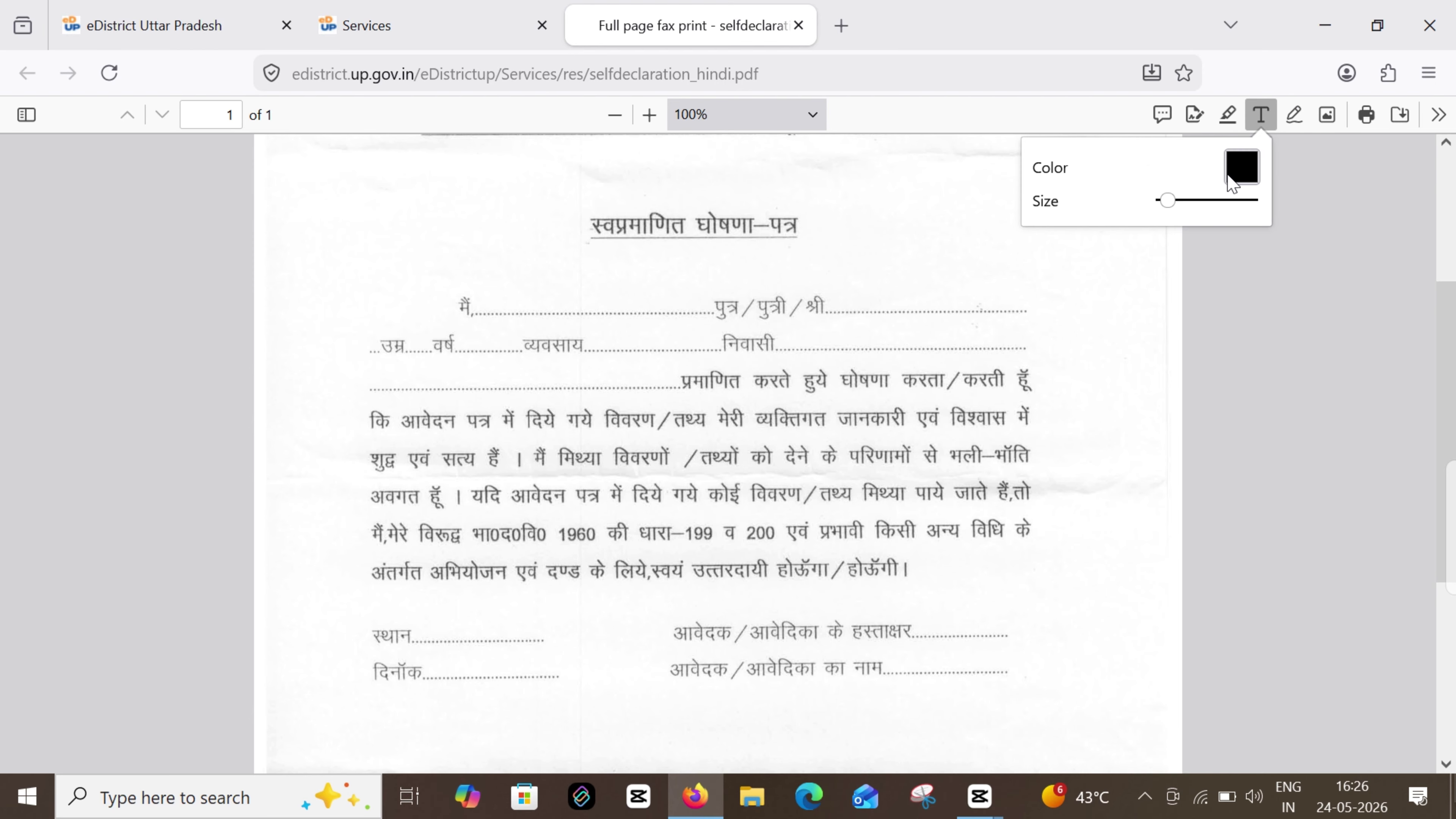
Write 25 in the उम्र blank and 2002 after वर्ष on the self-declaration form
click(532, 303)
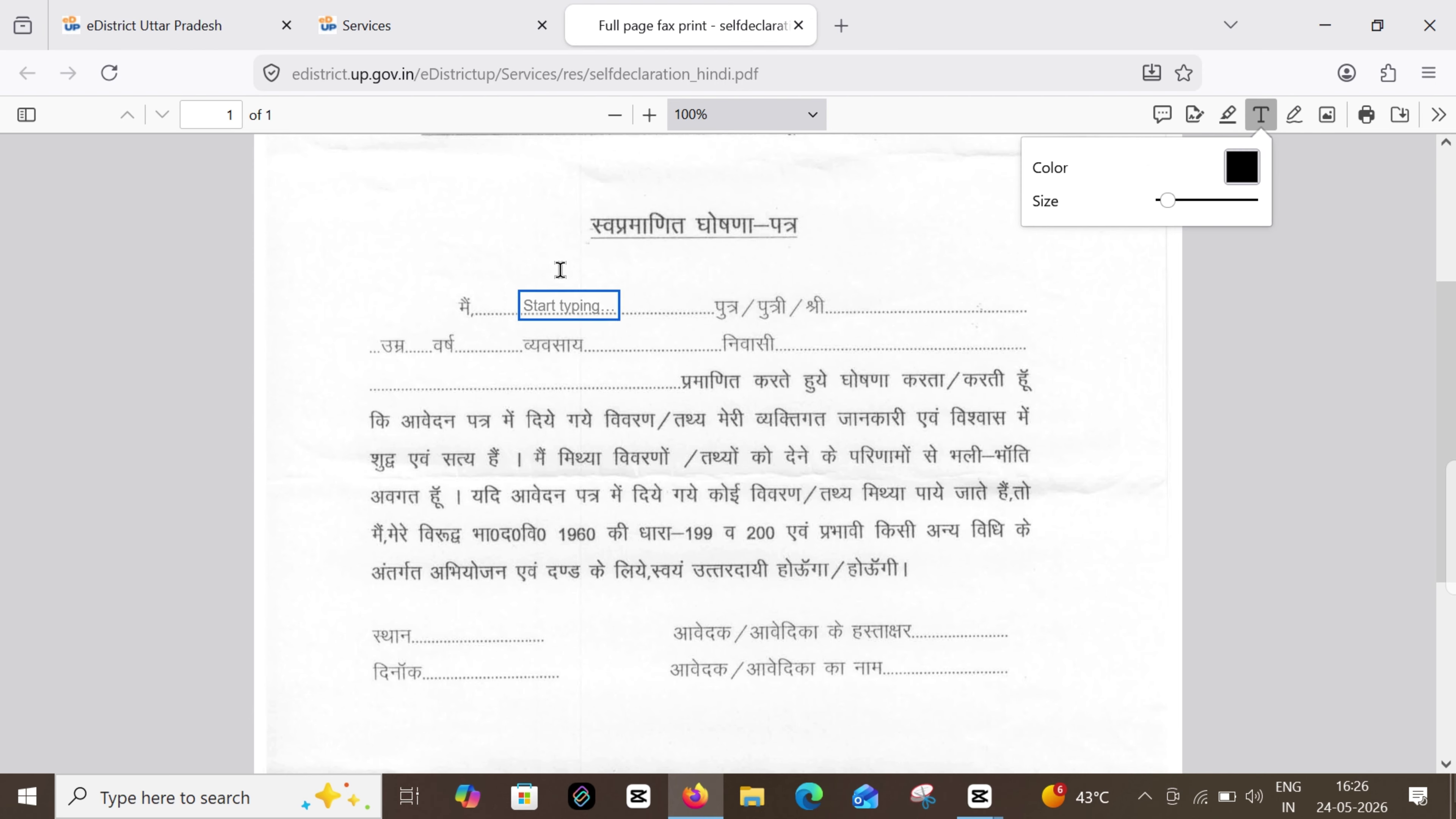
click(559, 246)
click(528, 298)
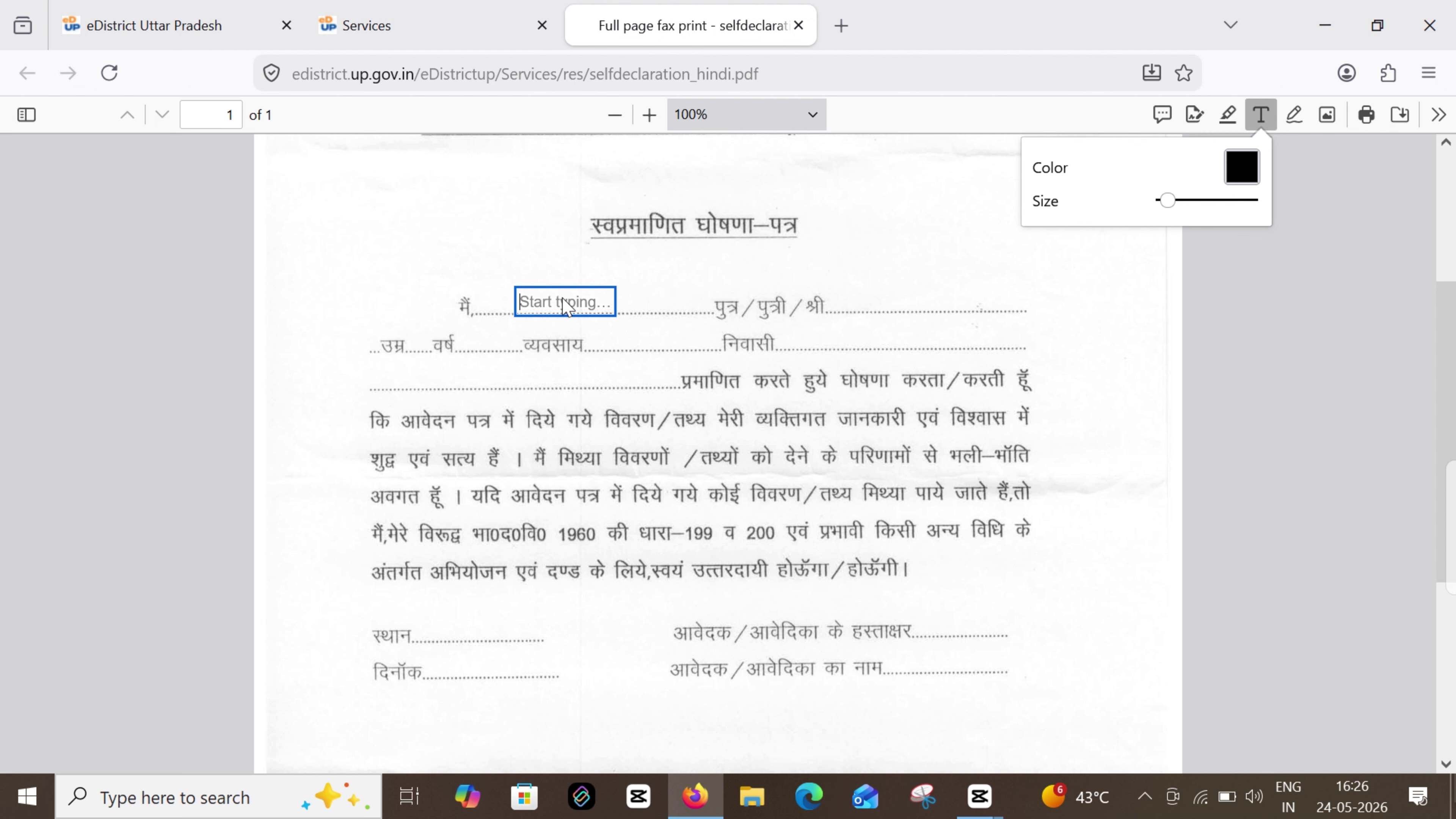
click(912, 300)
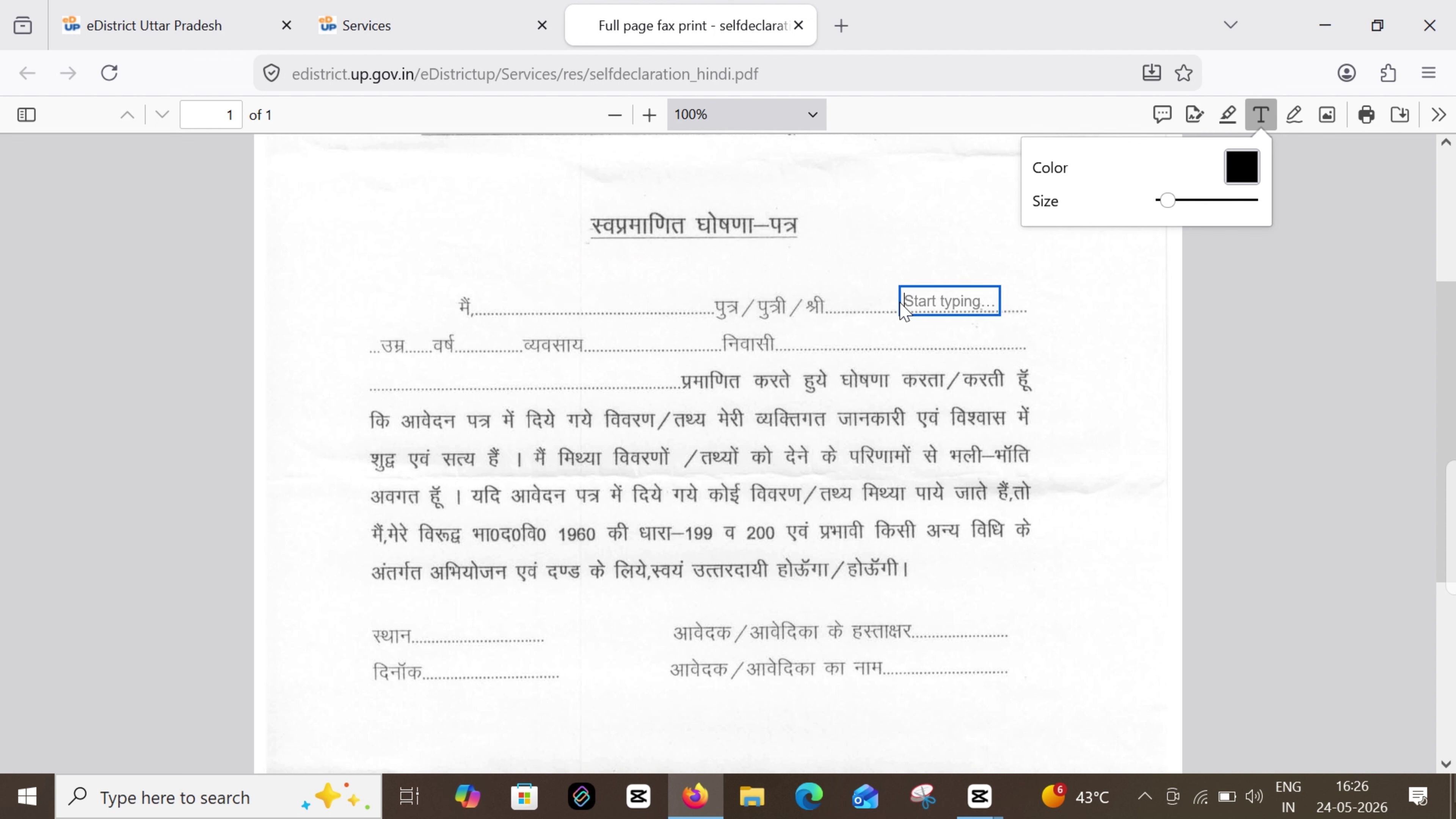
click(401, 342)
text(25)
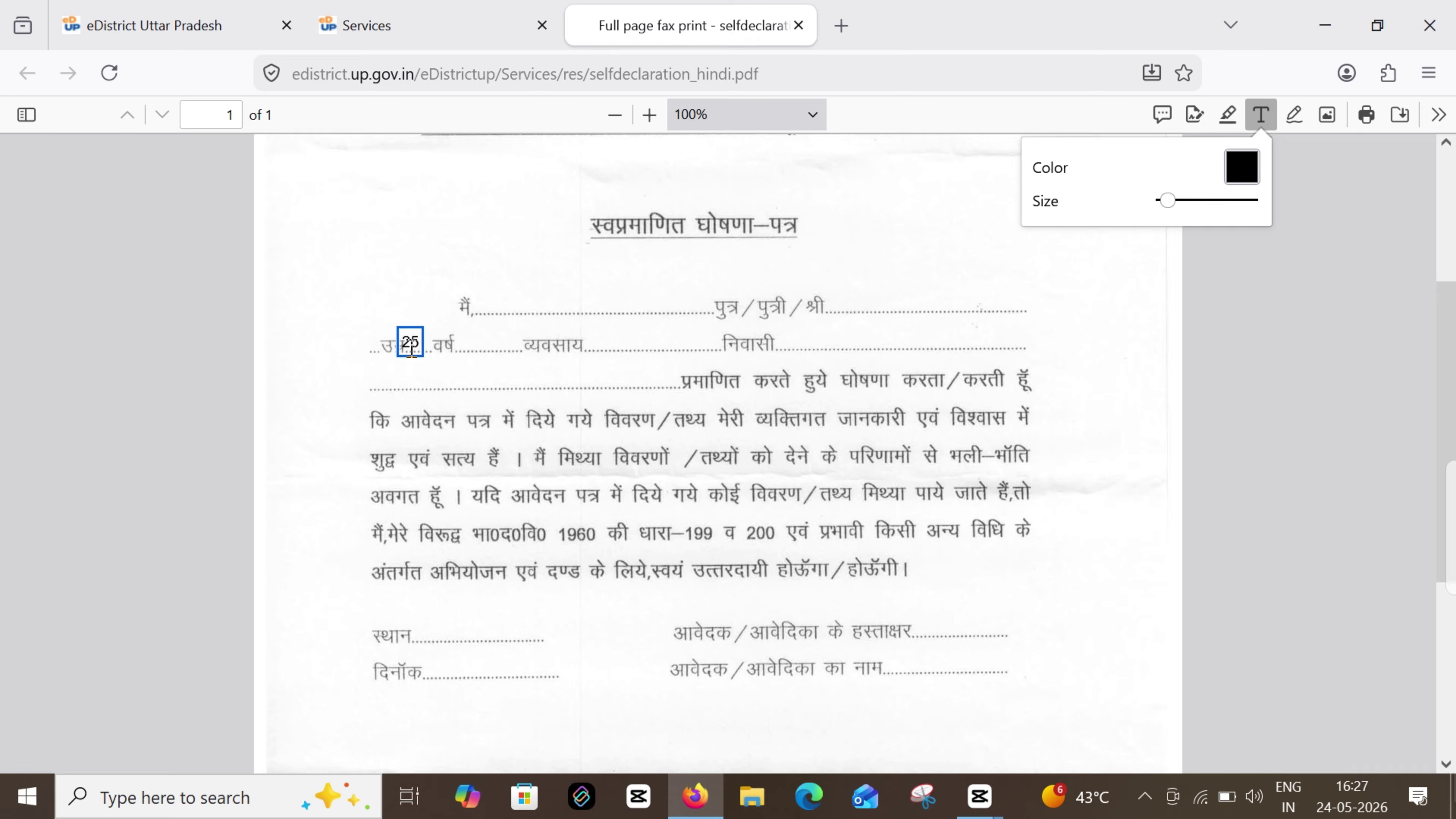
key(Escape)
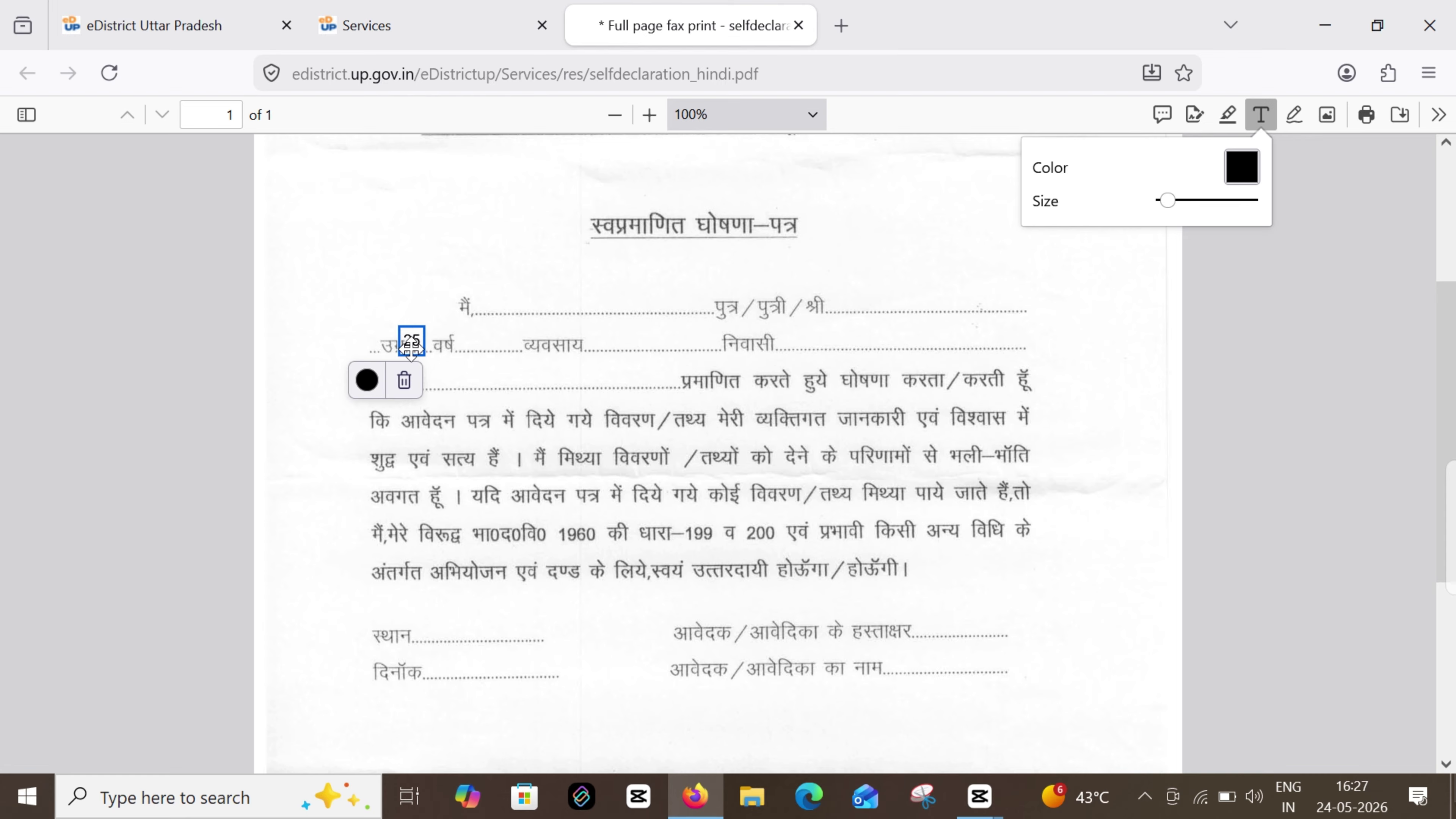
click(469, 342)
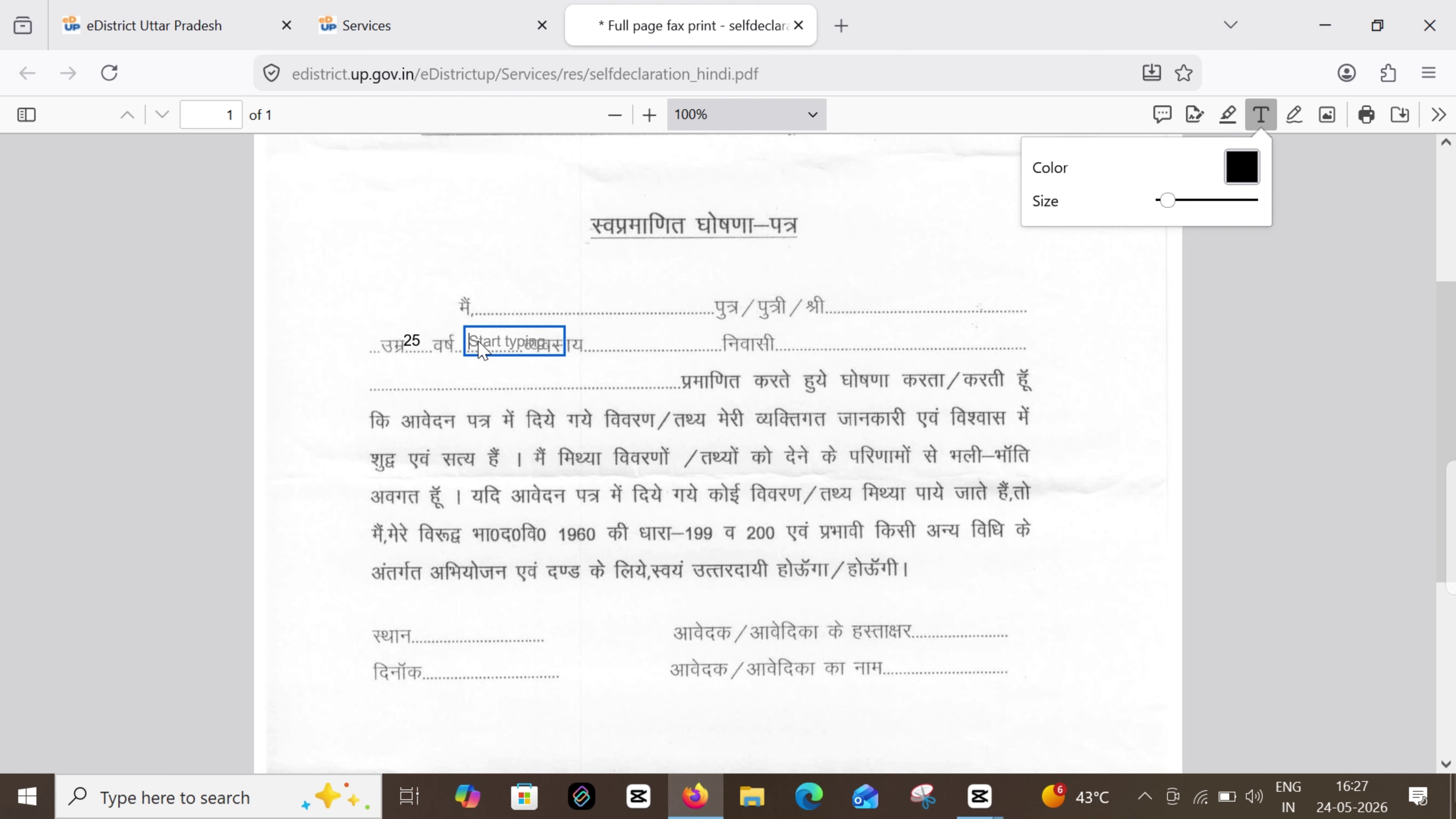
text(20)
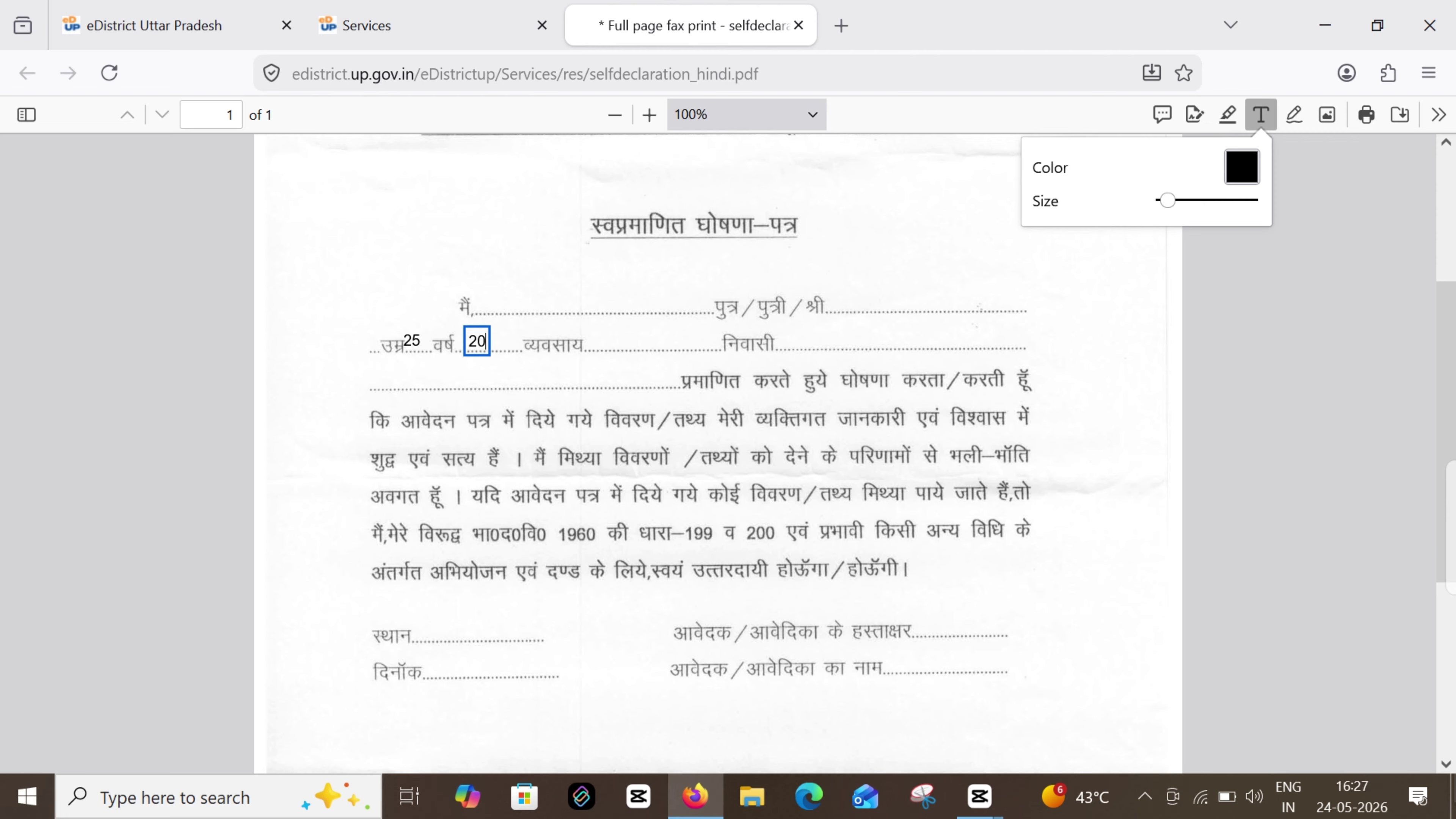
text(02)
click(654, 342)
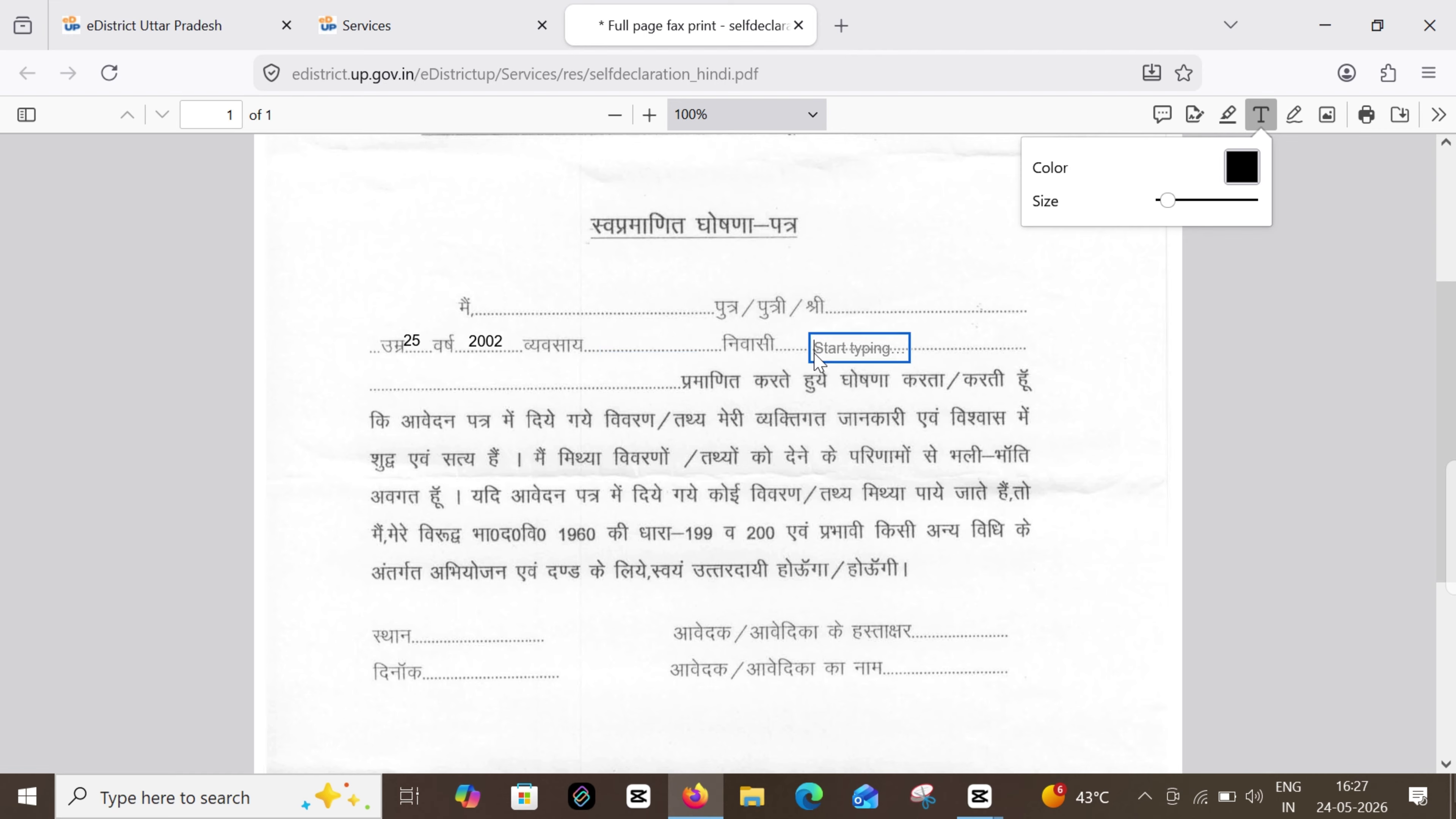
Start text entries in the निवासी, address, स्थान, दिनाँक, हस्ताक्षर and applicant-name blanks
click(813, 341)
click(397, 379)
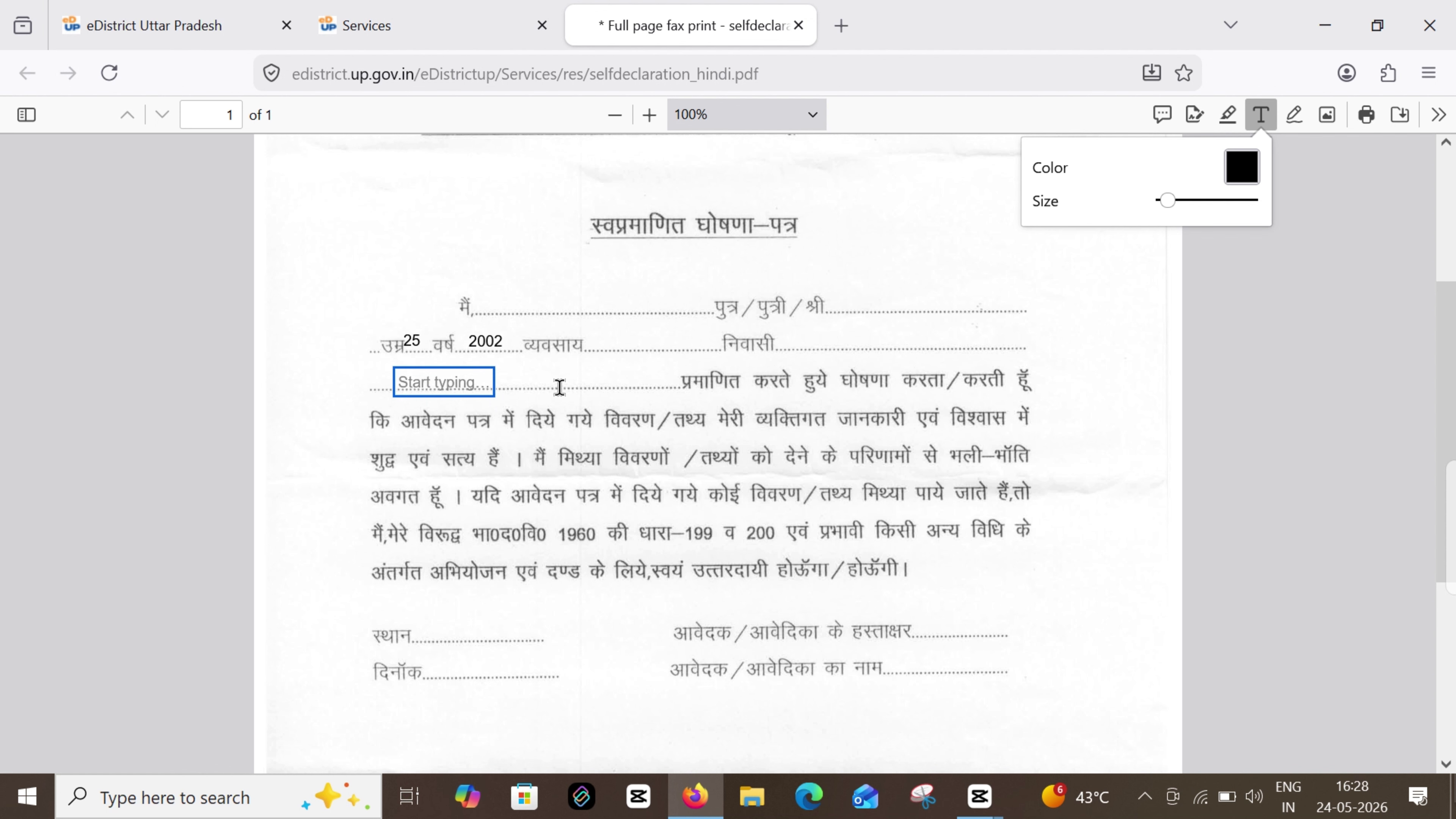
scroll(179, 374, up, 1)
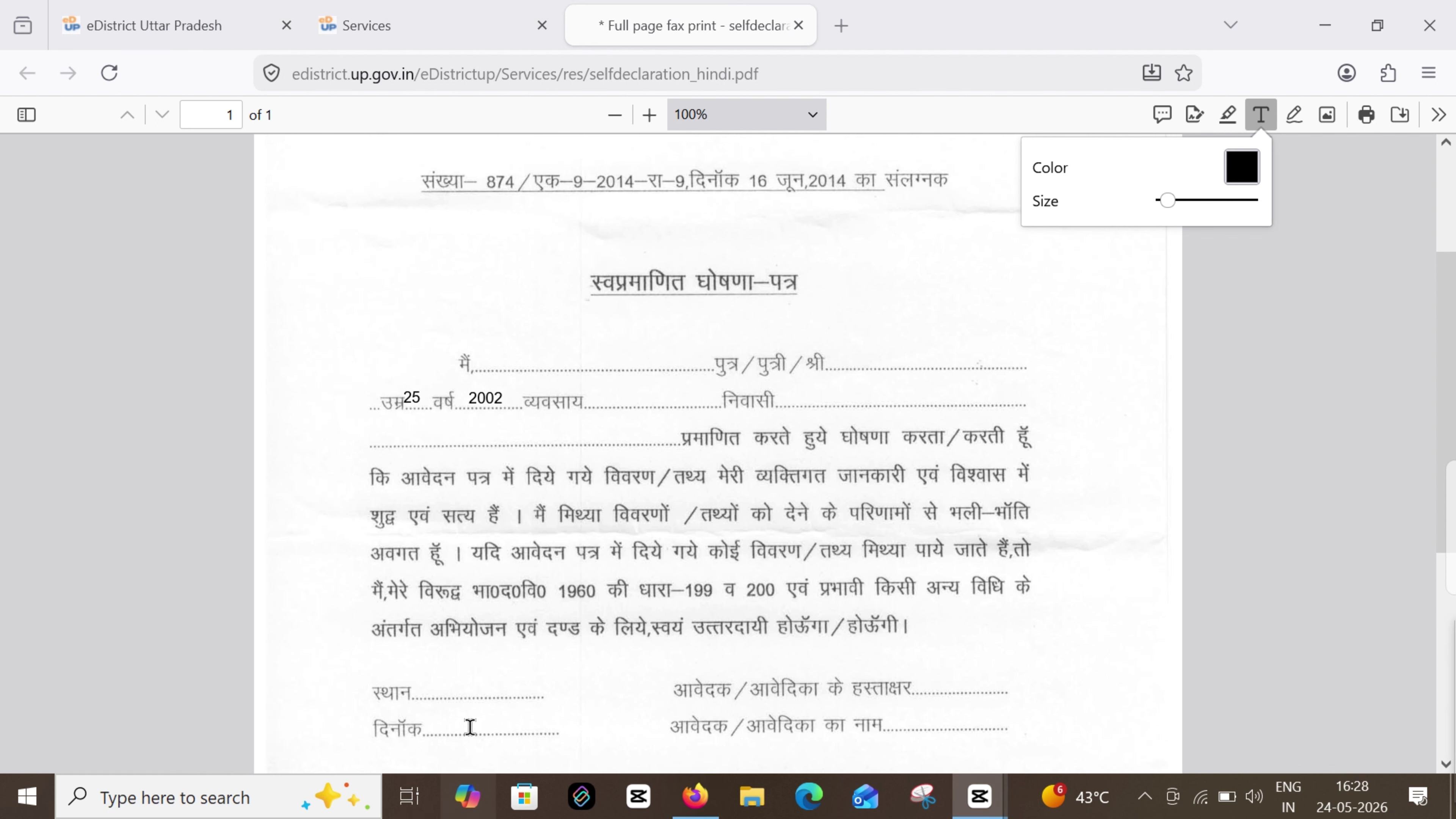
click(449, 688)
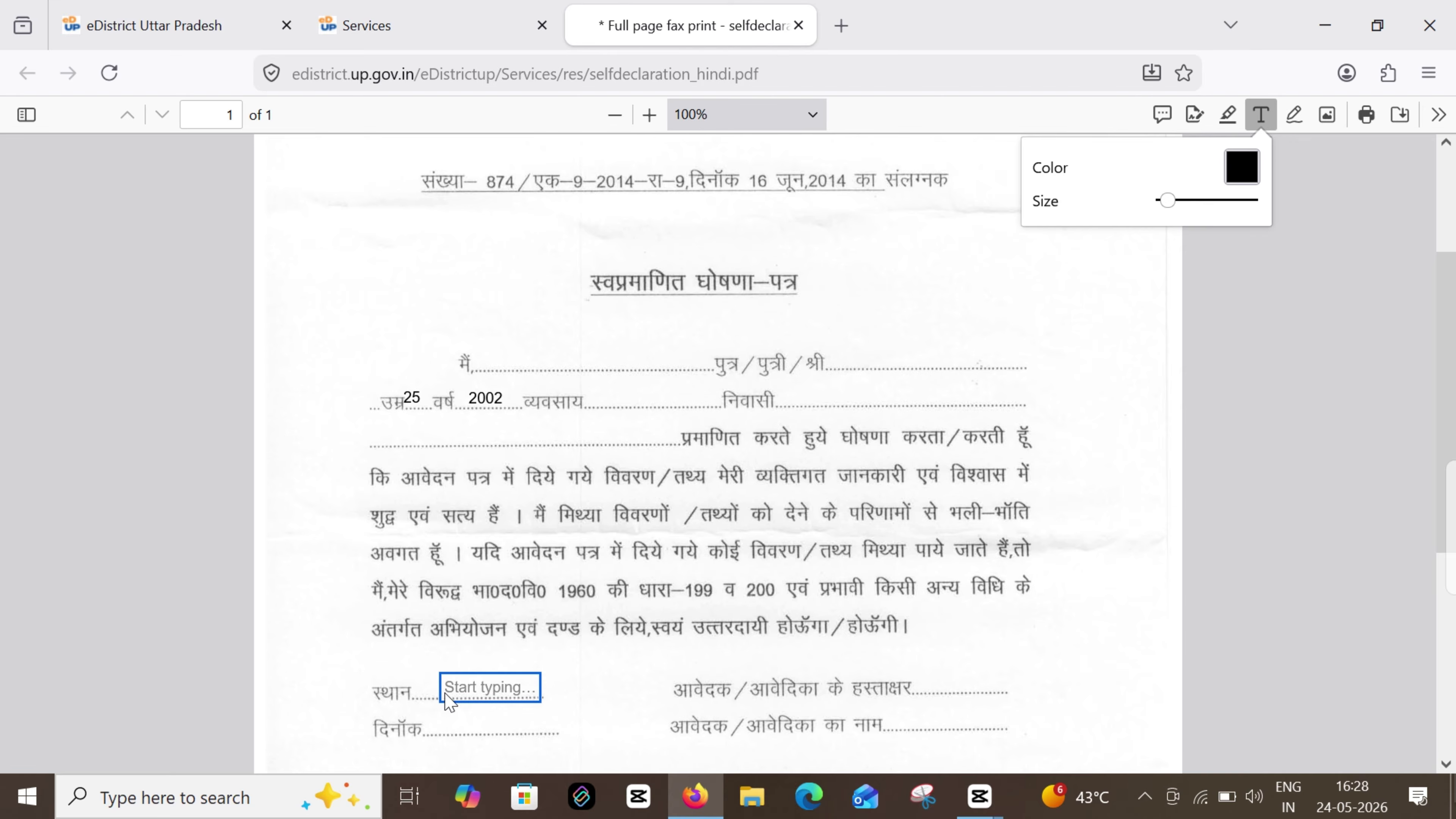
click(449, 731)
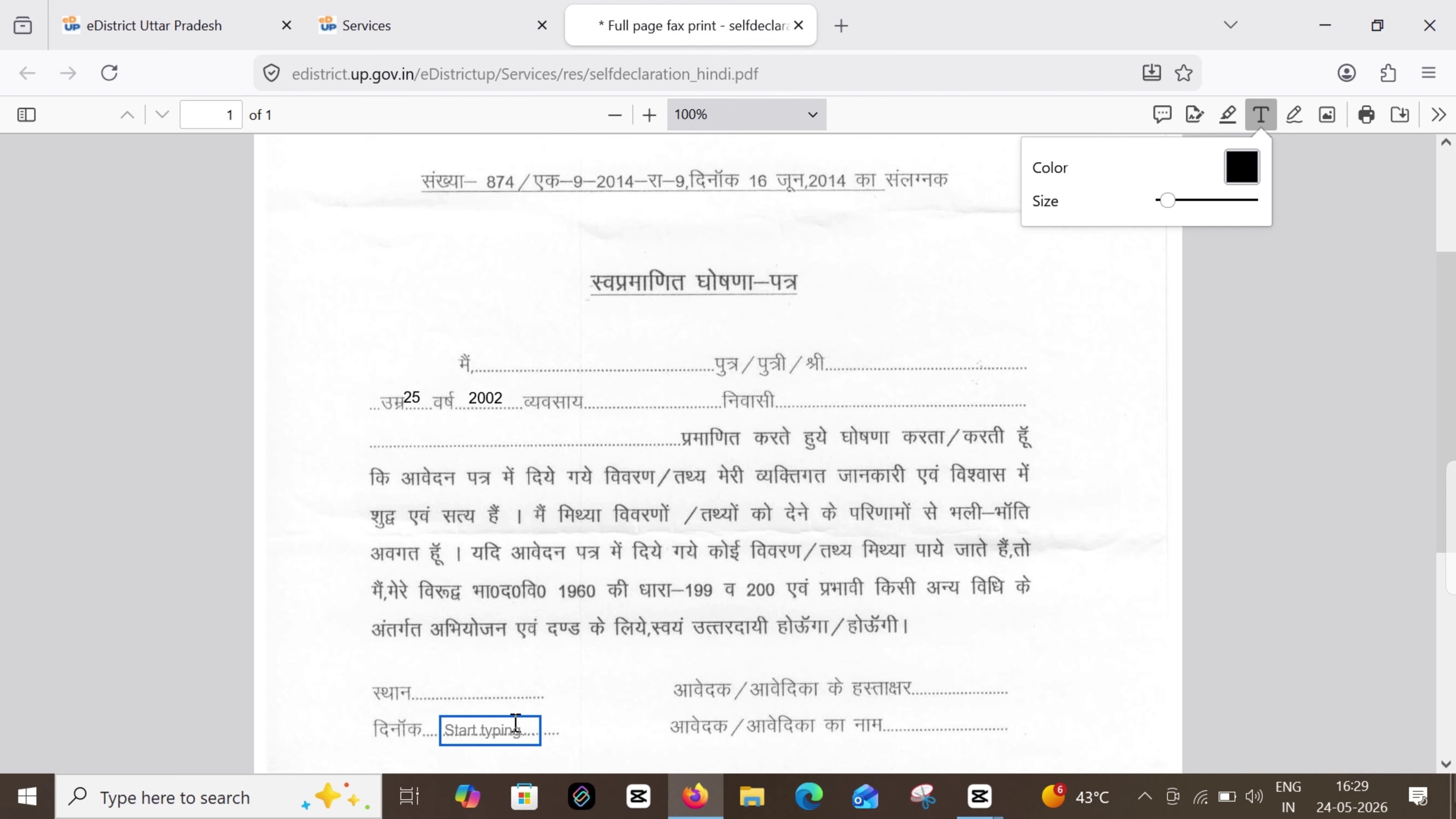
click(923, 687)
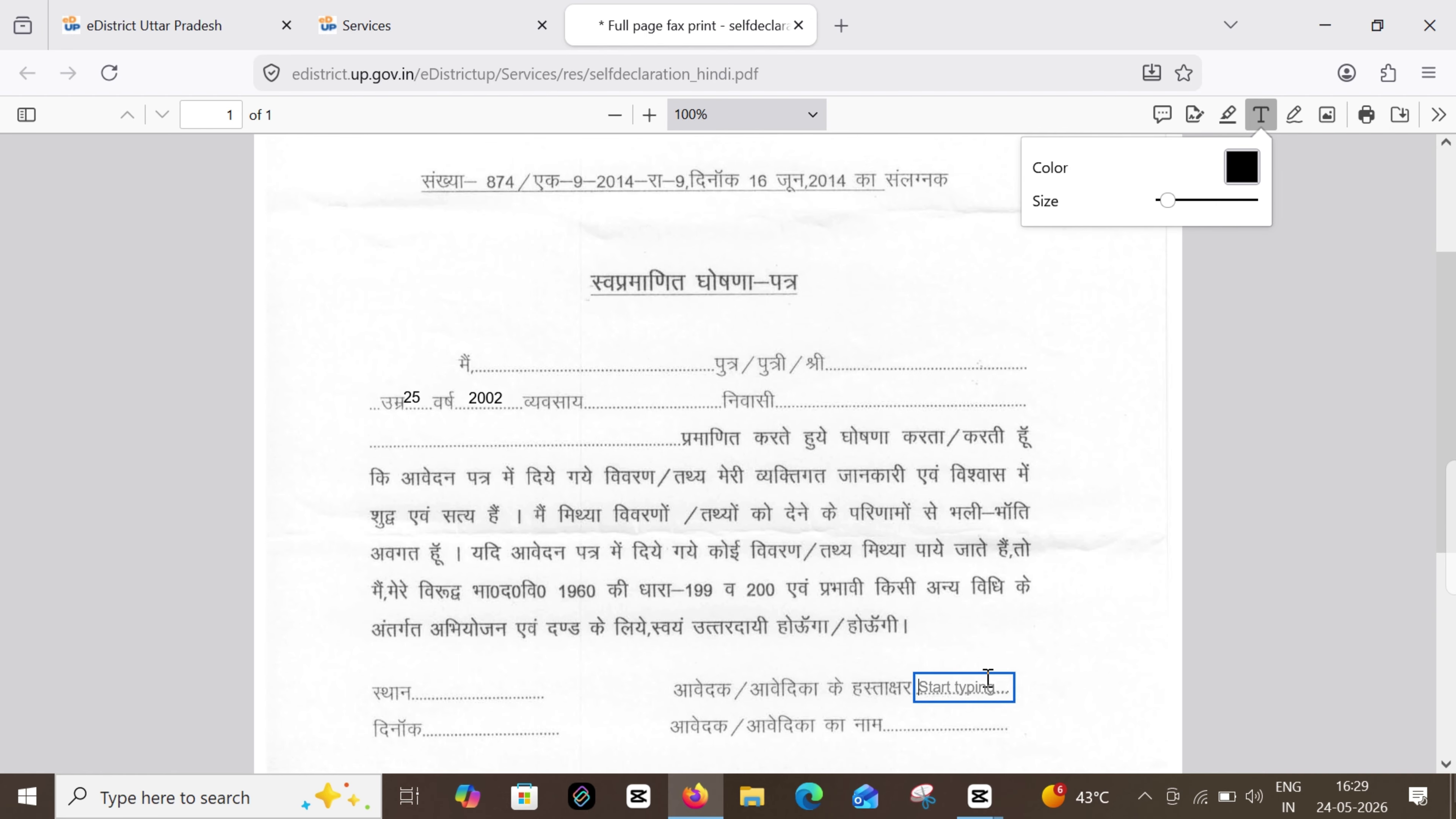
click(969, 718)
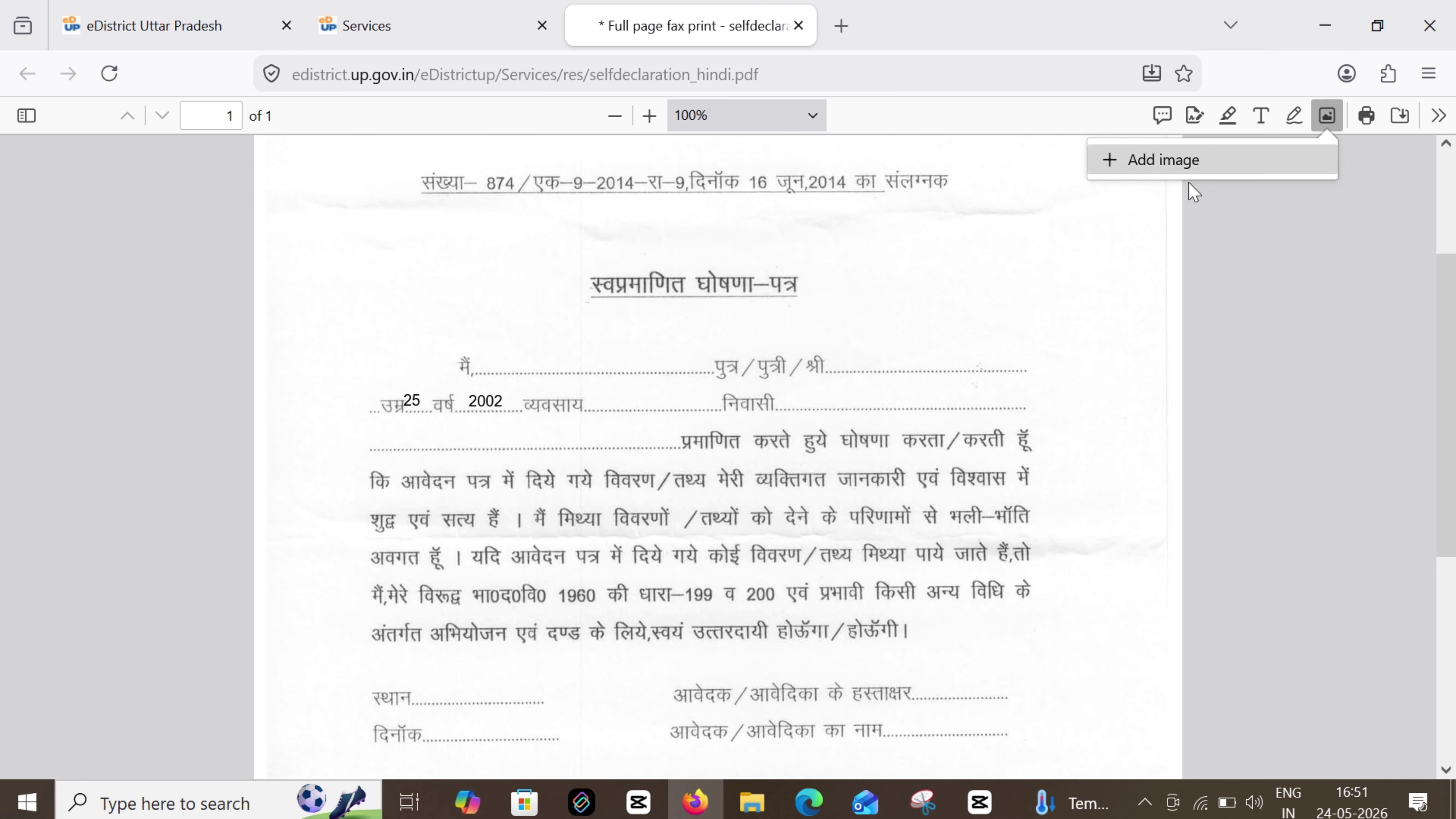
Zoom the Firefox page out twice to show the whole completed self-declaration form
click(1428, 74)
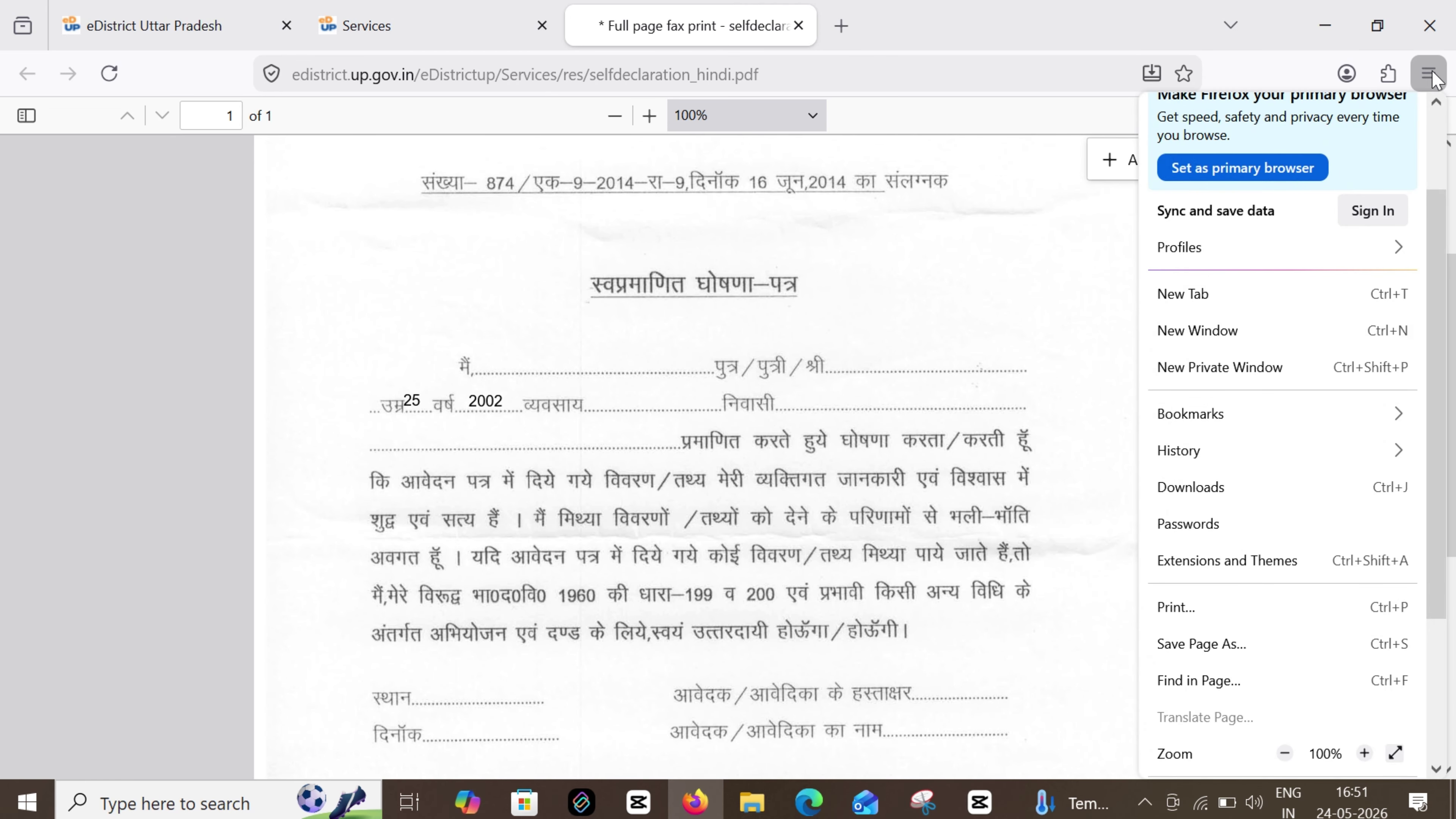
click(1286, 754)
click(1286, 754)
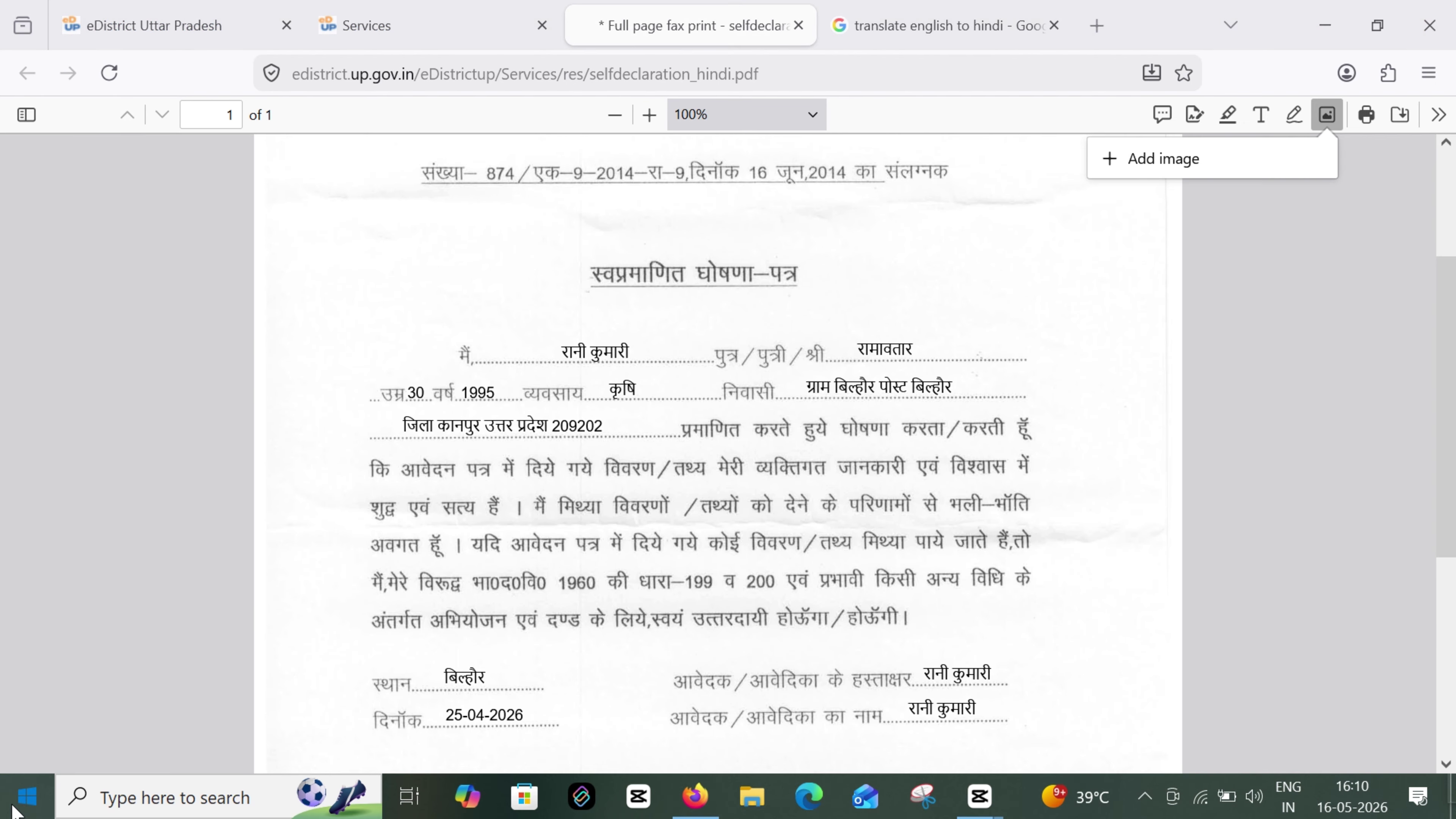
Find Snipping Tool by searching 'spin' in the Start menu and launch it
click(27, 796)
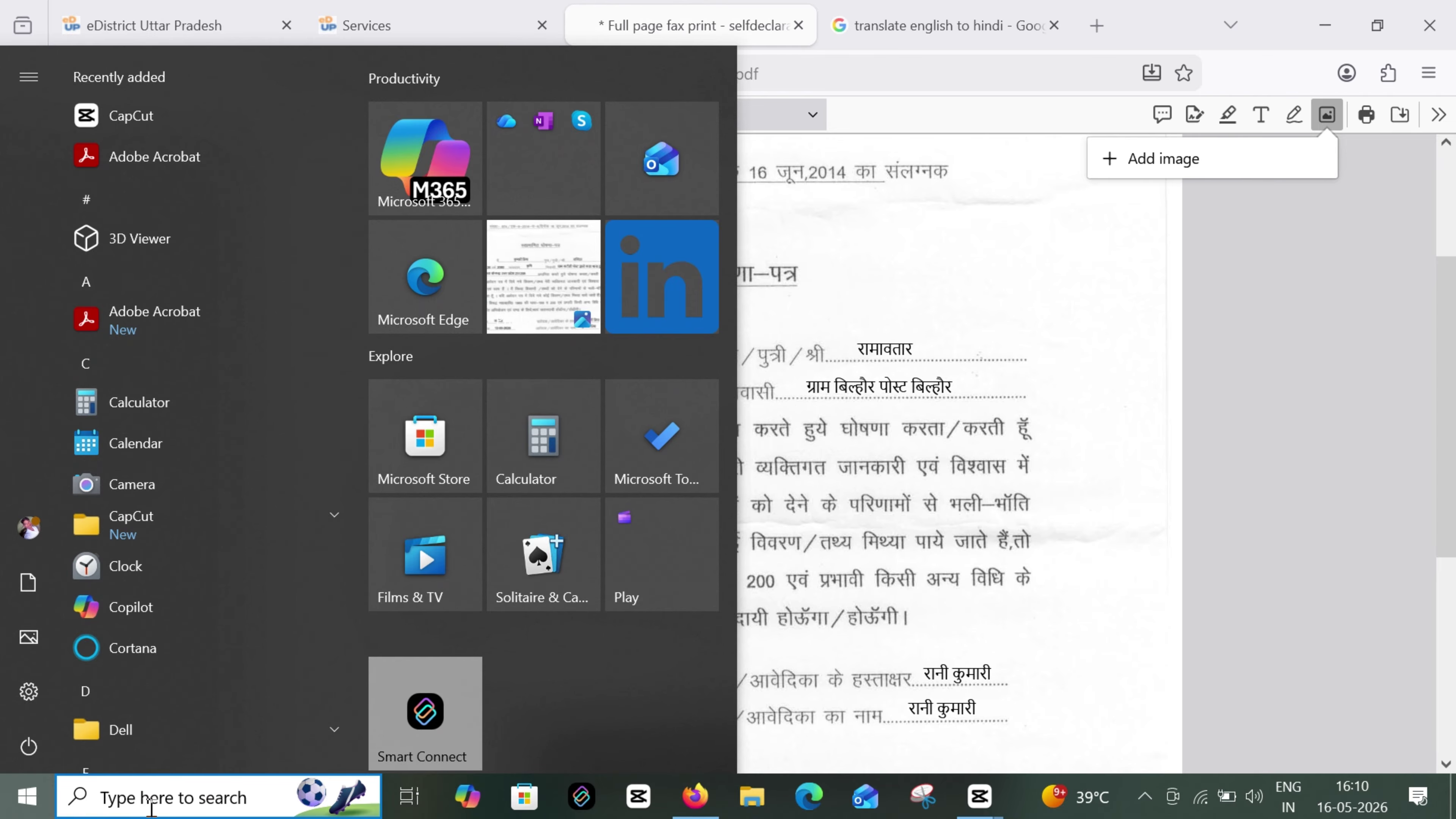
click(151, 803)
text(spin)
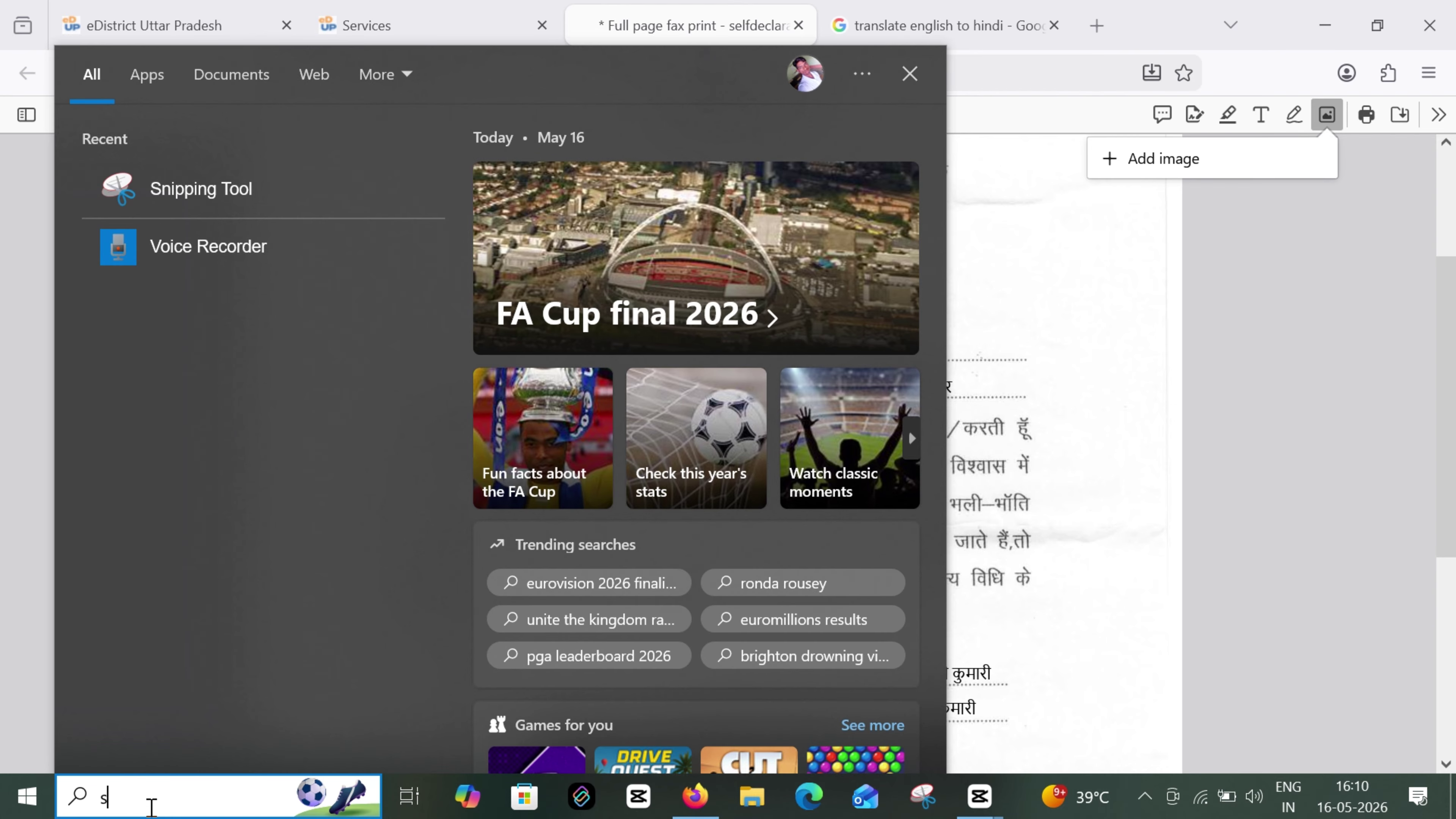
click(206, 204)
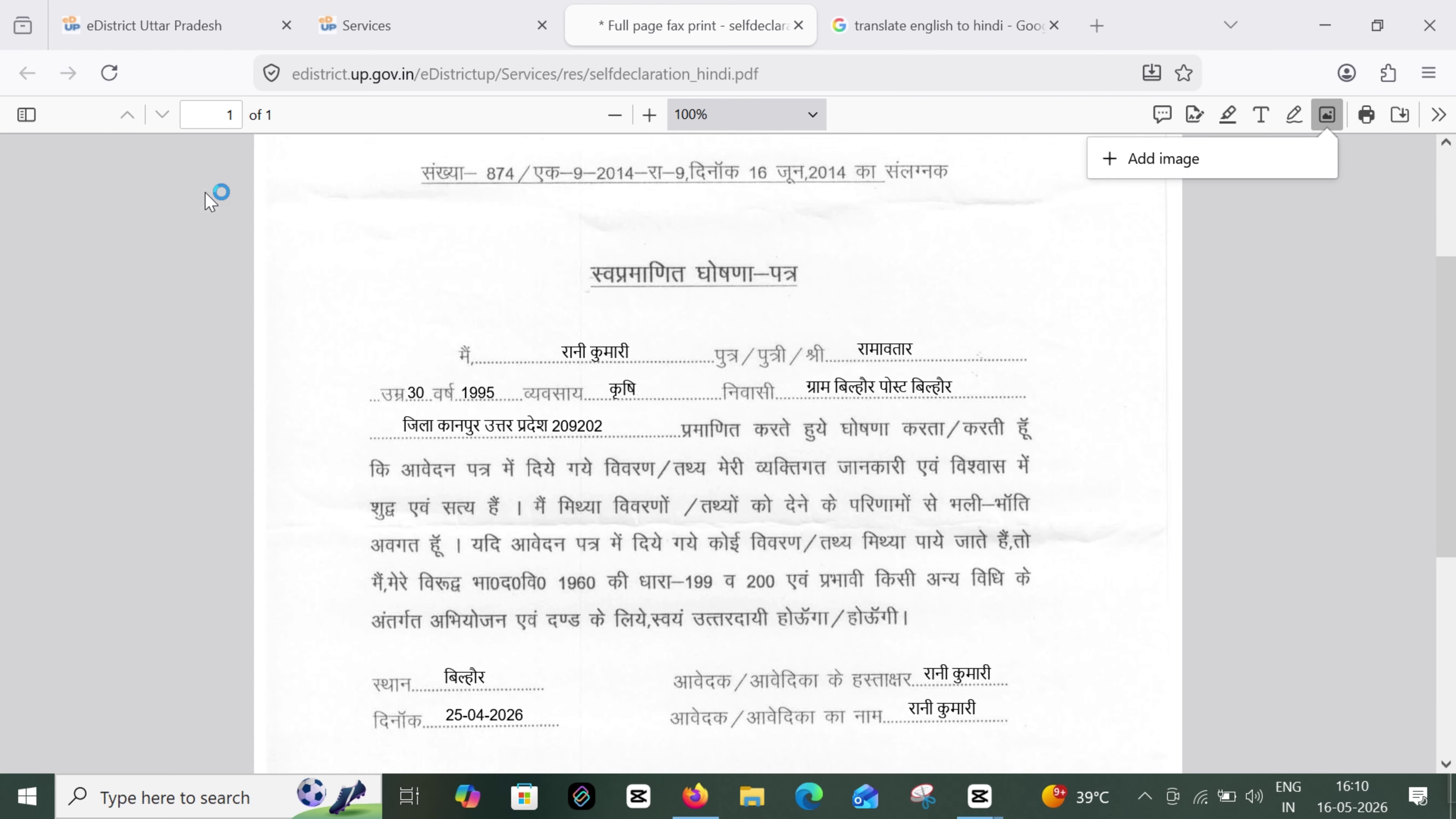
Snip the filled self-declaration form and save it as PNG 'declaratiom33' in Downloads
click(1238, 595)
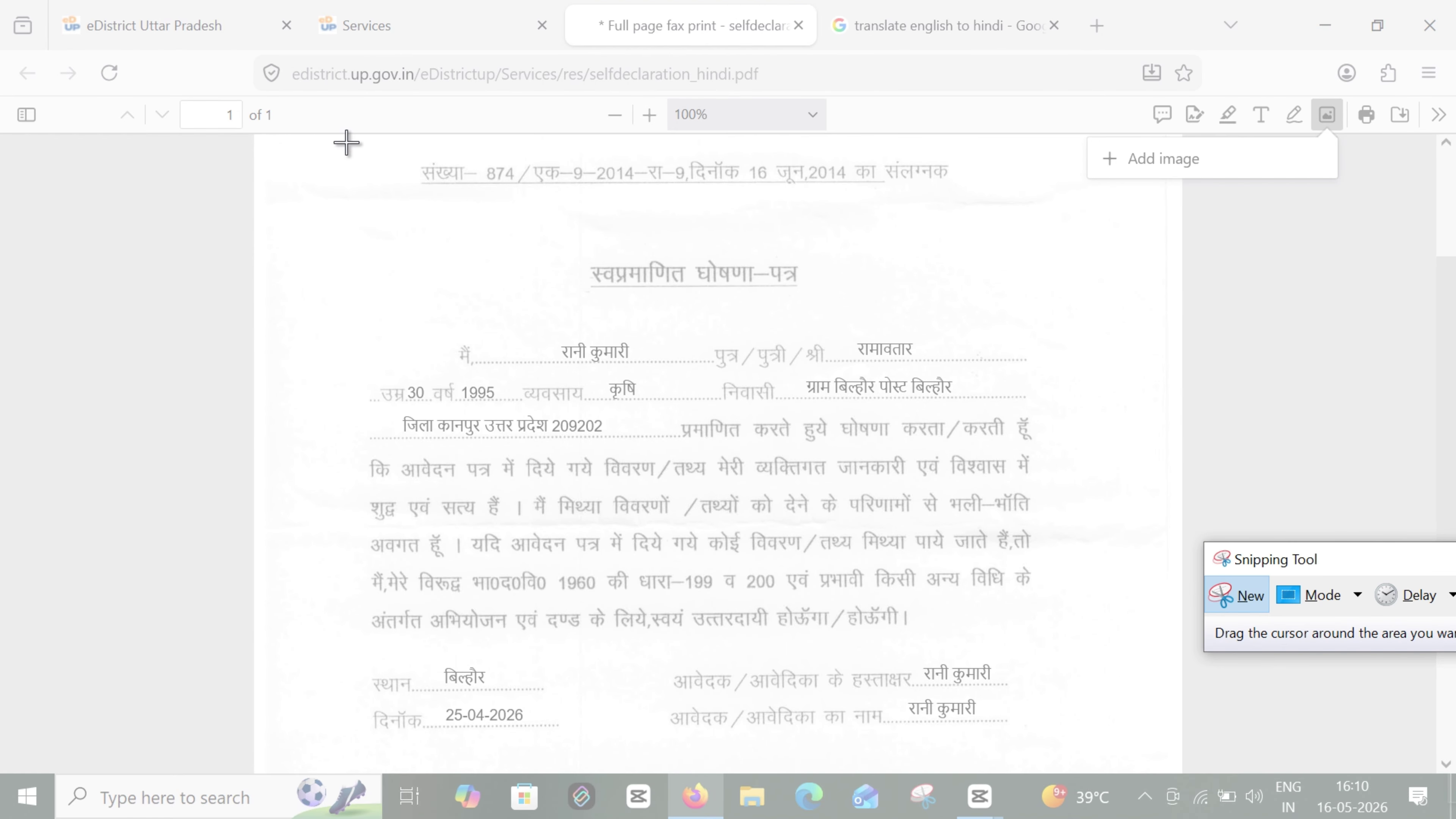
drag(352, 138, 1086, 758)
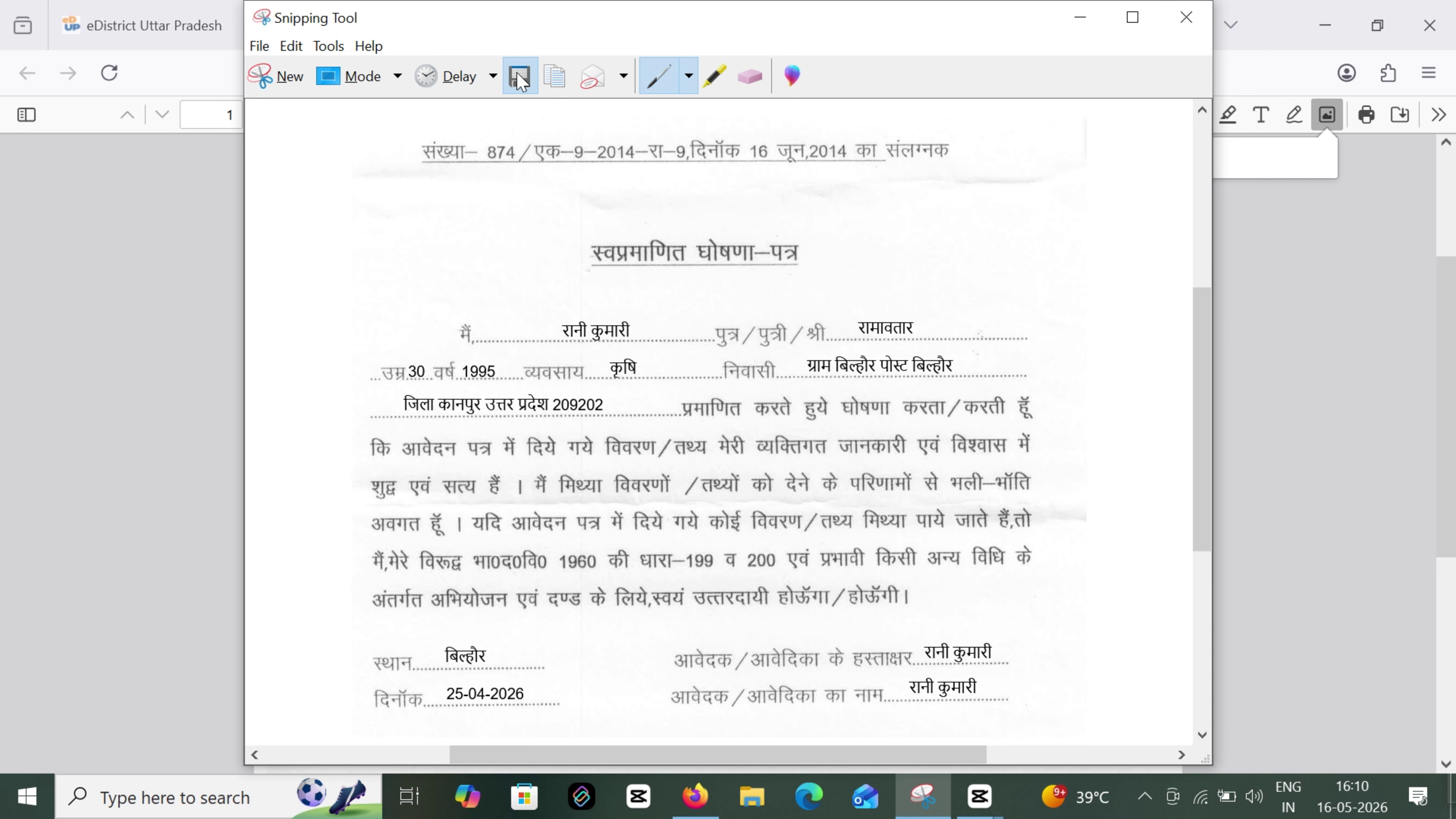
text(declaratiom33)
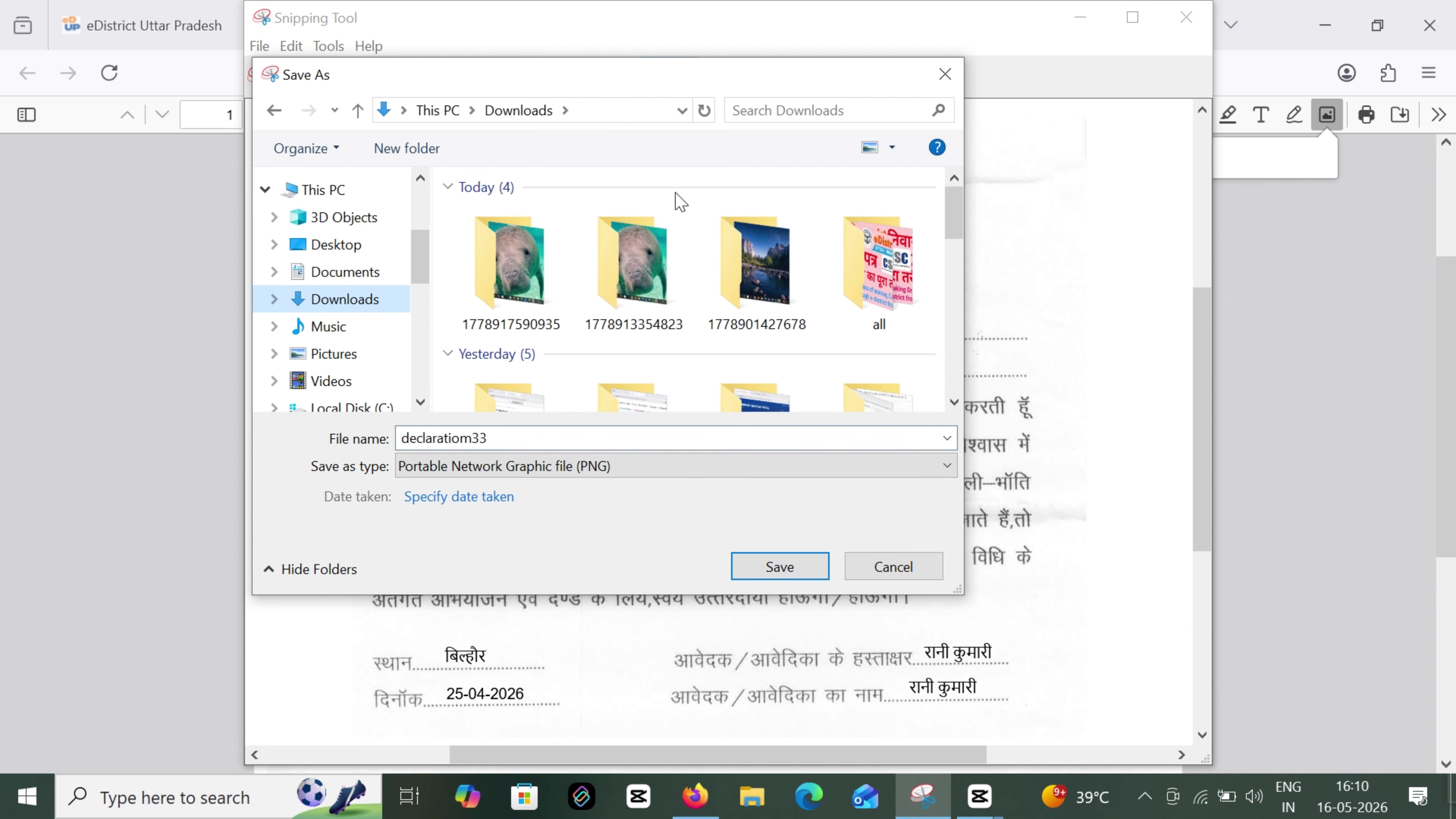
click(779, 568)
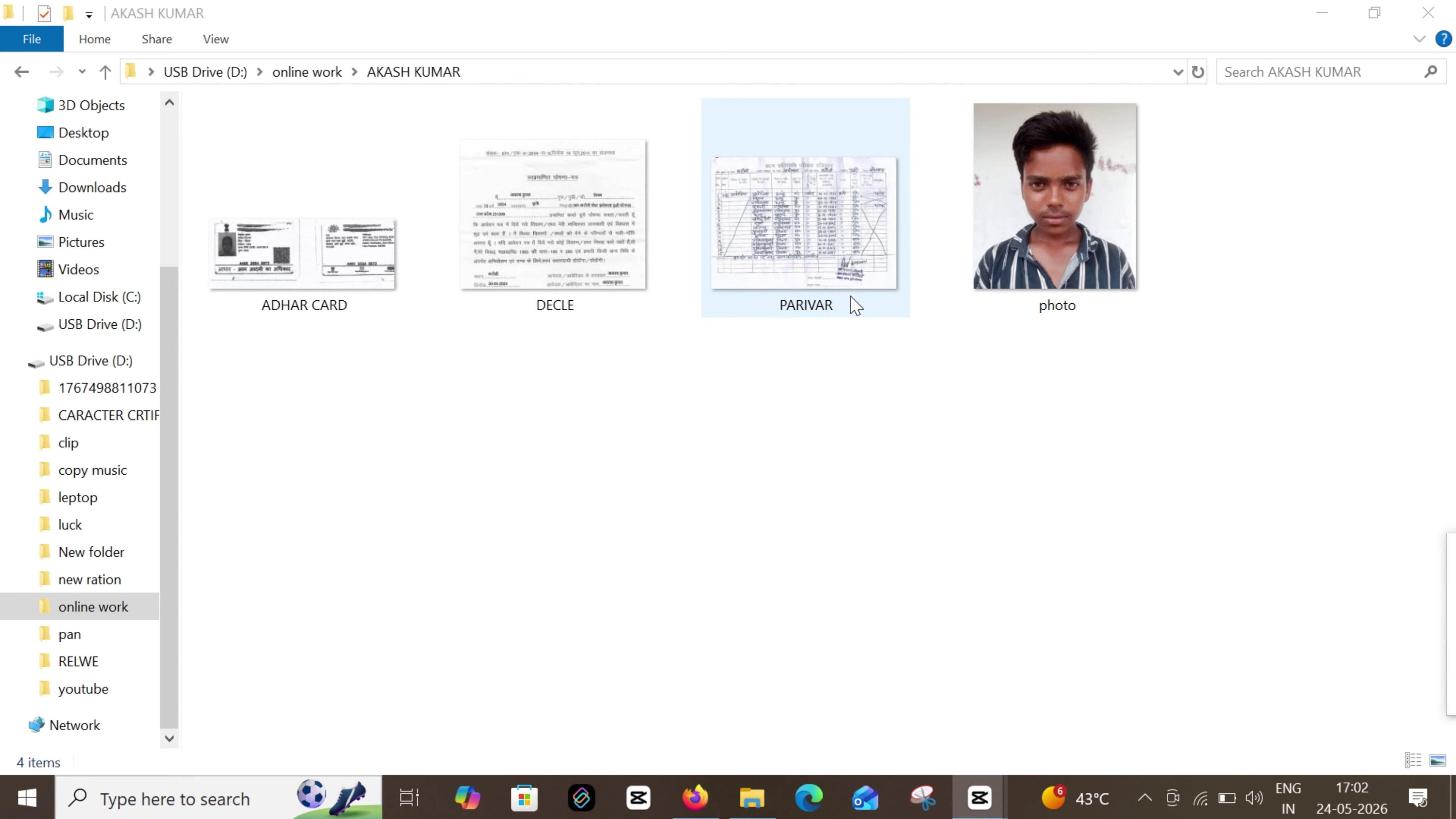
In Downloads, check the frthf image's file size (323 KB) in its Properties
double_click(355, 279)
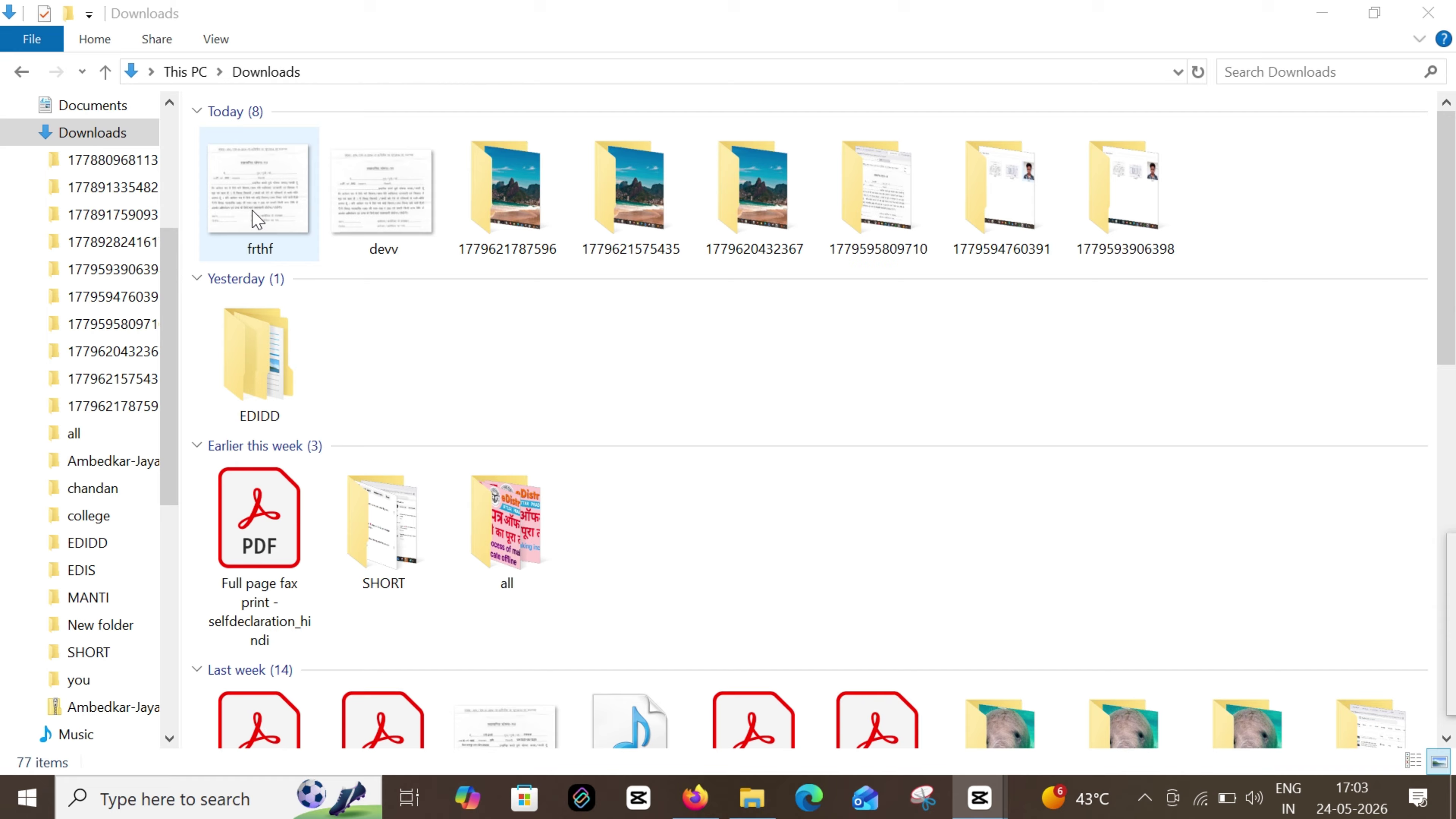
click(257, 218)
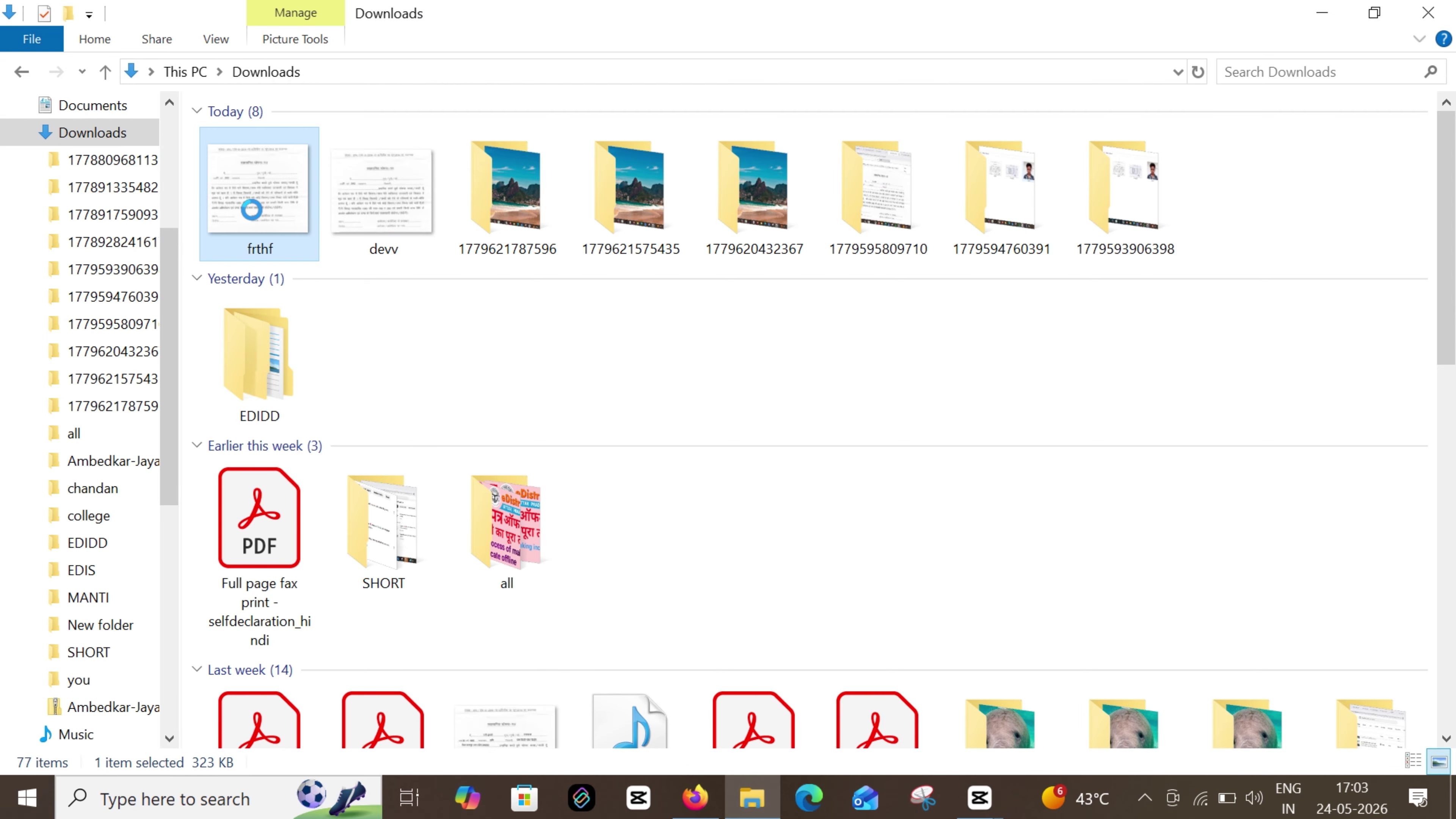
right_click(253, 215)
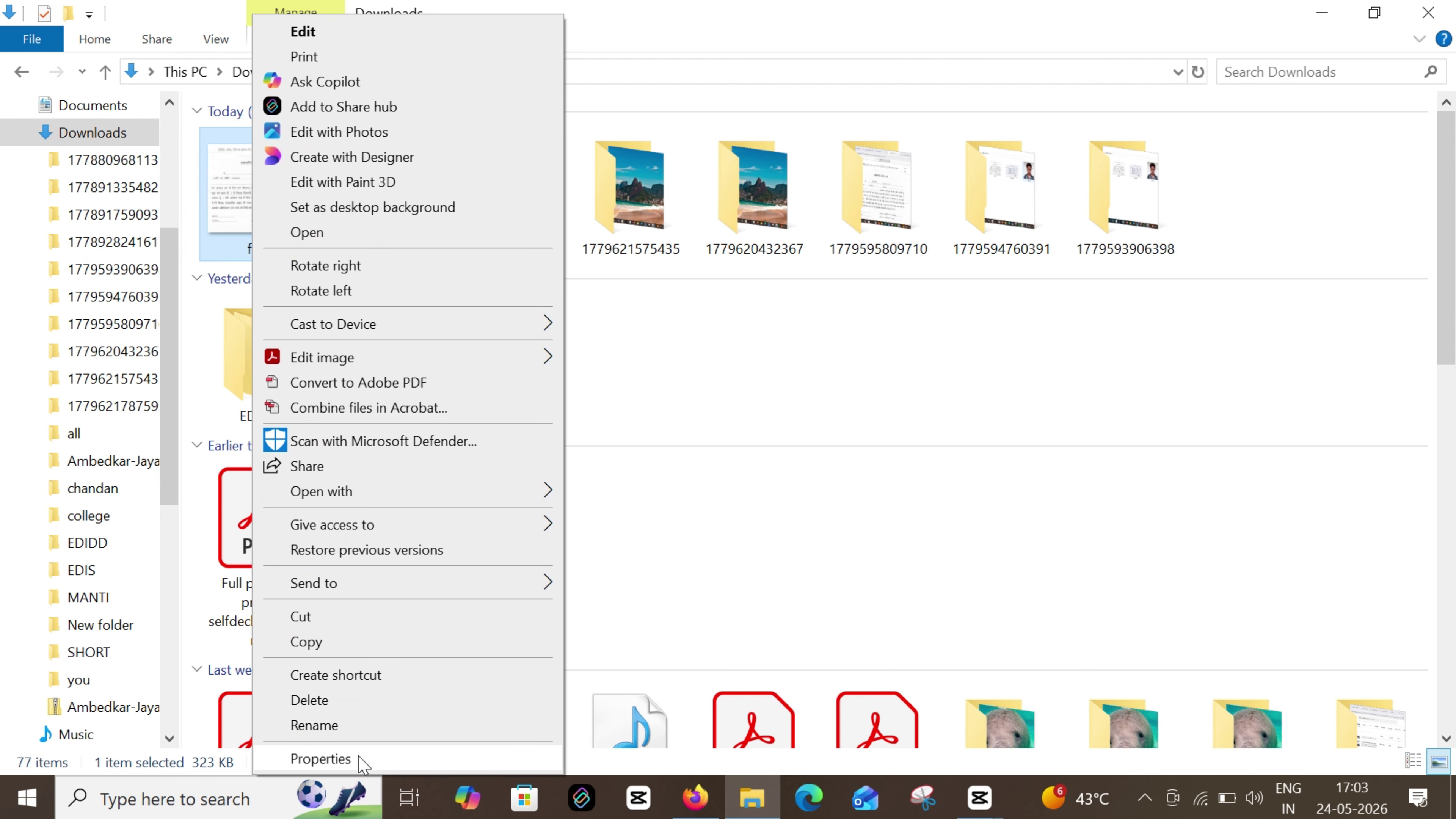
click(324, 759)
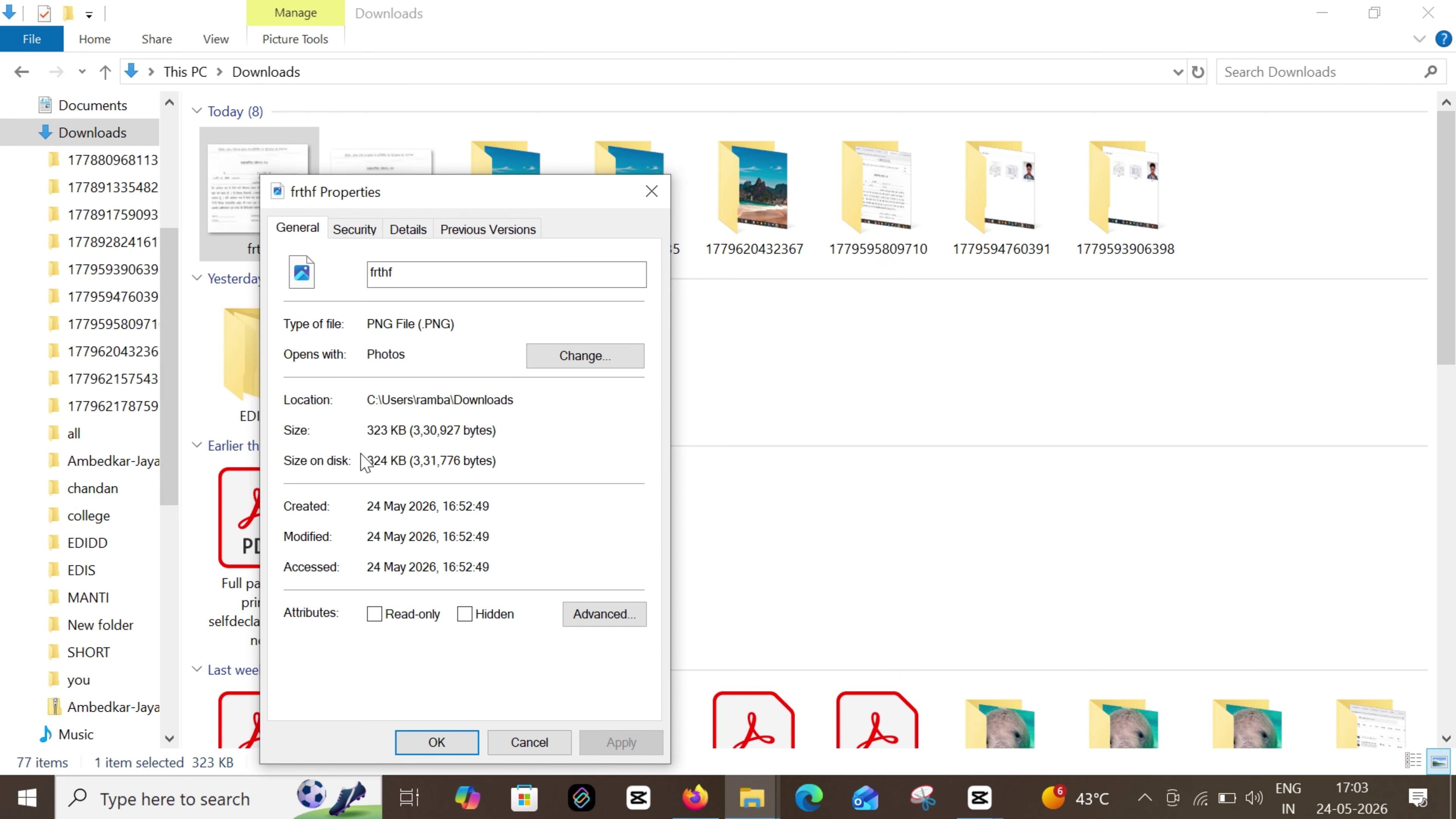
drag(399, 432, 366, 431)
click(437, 742)
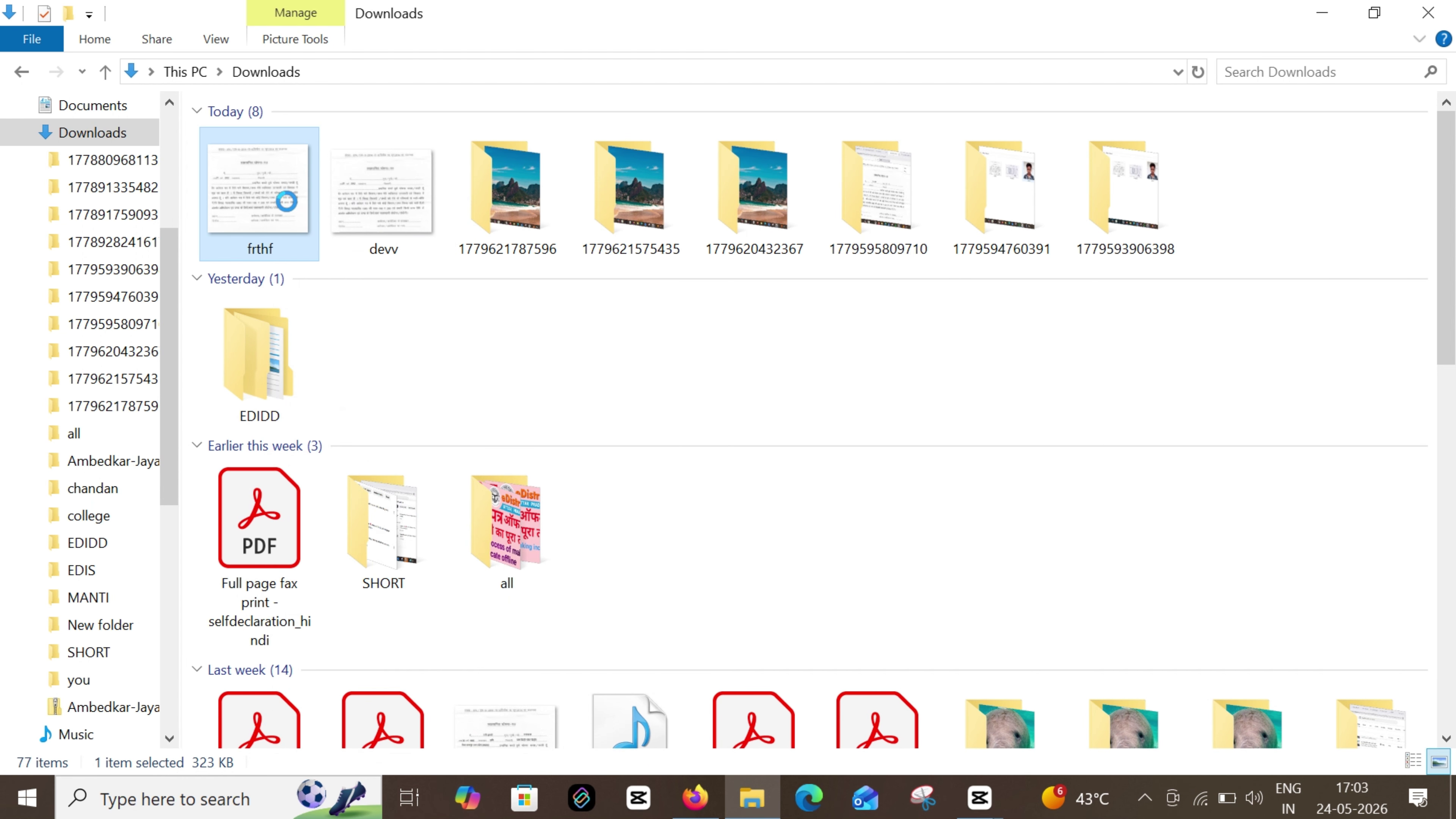
Open the frthf image in Paint using Open with
right_click(287, 204)
mouse_move(416, 504)
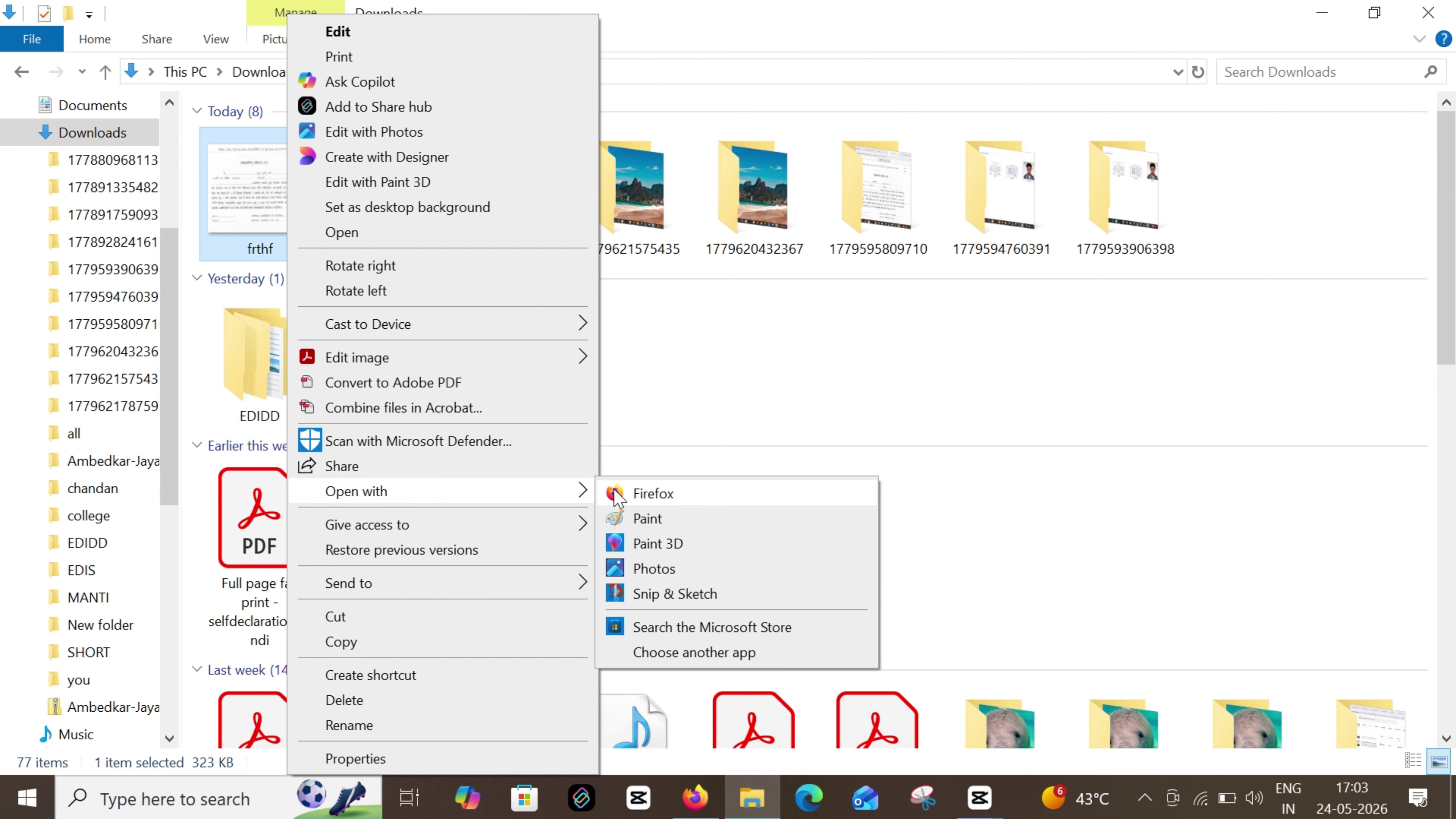
click(659, 519)
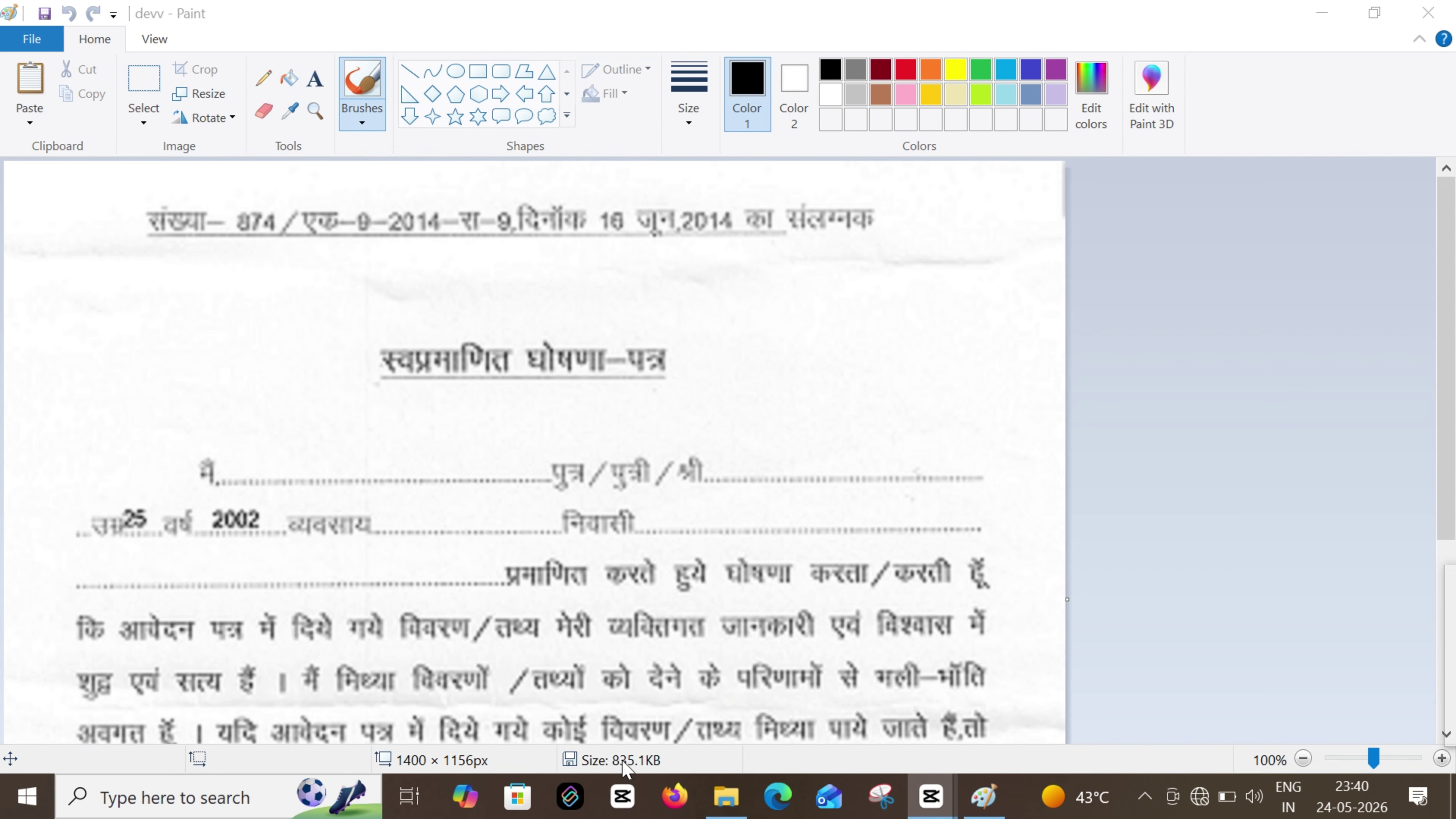
Resize the devv image to 50% horizontally with aspect ratio kept, giving 700 × 578 px
click(215, 98)
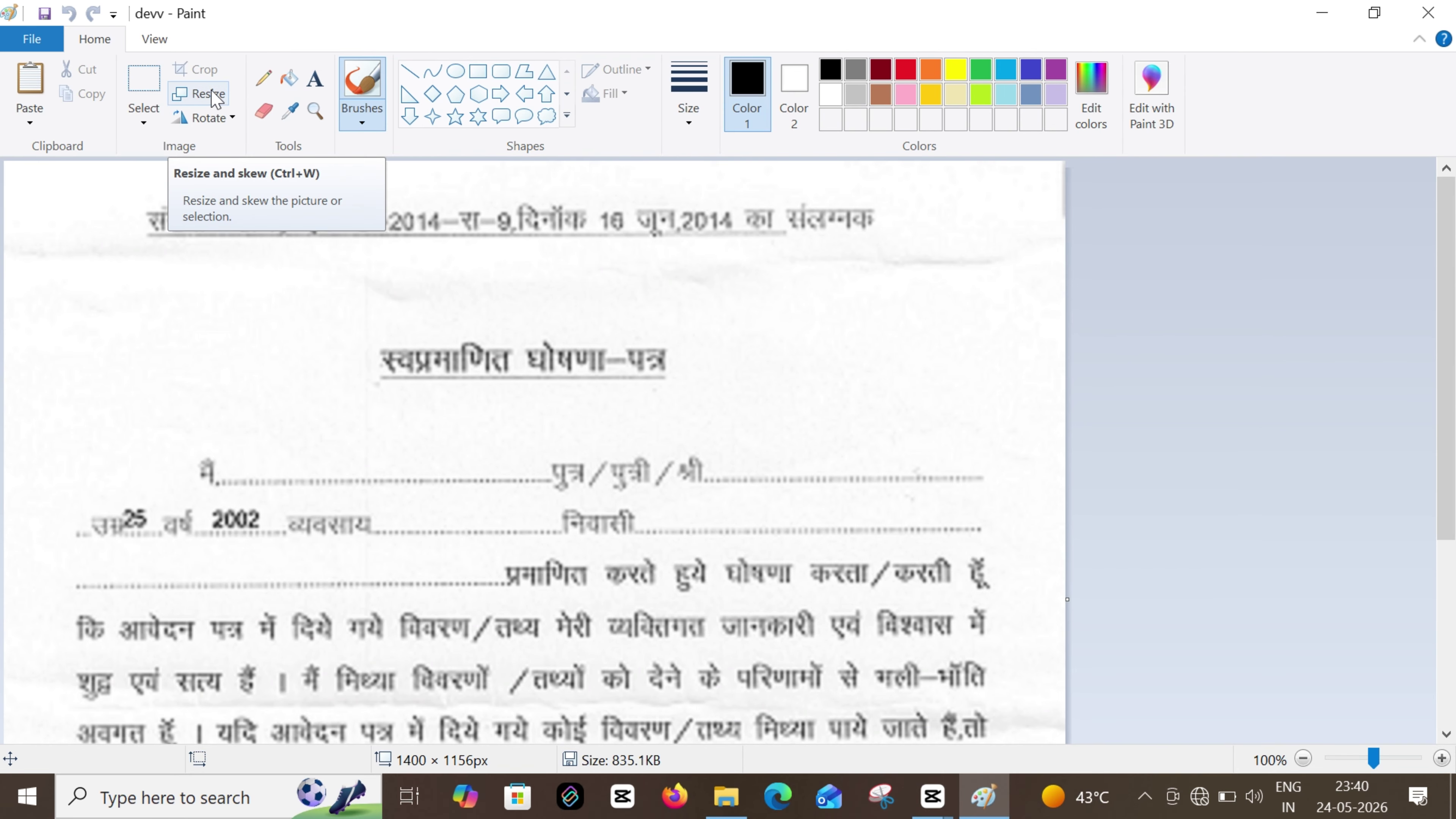
click(215, 95)
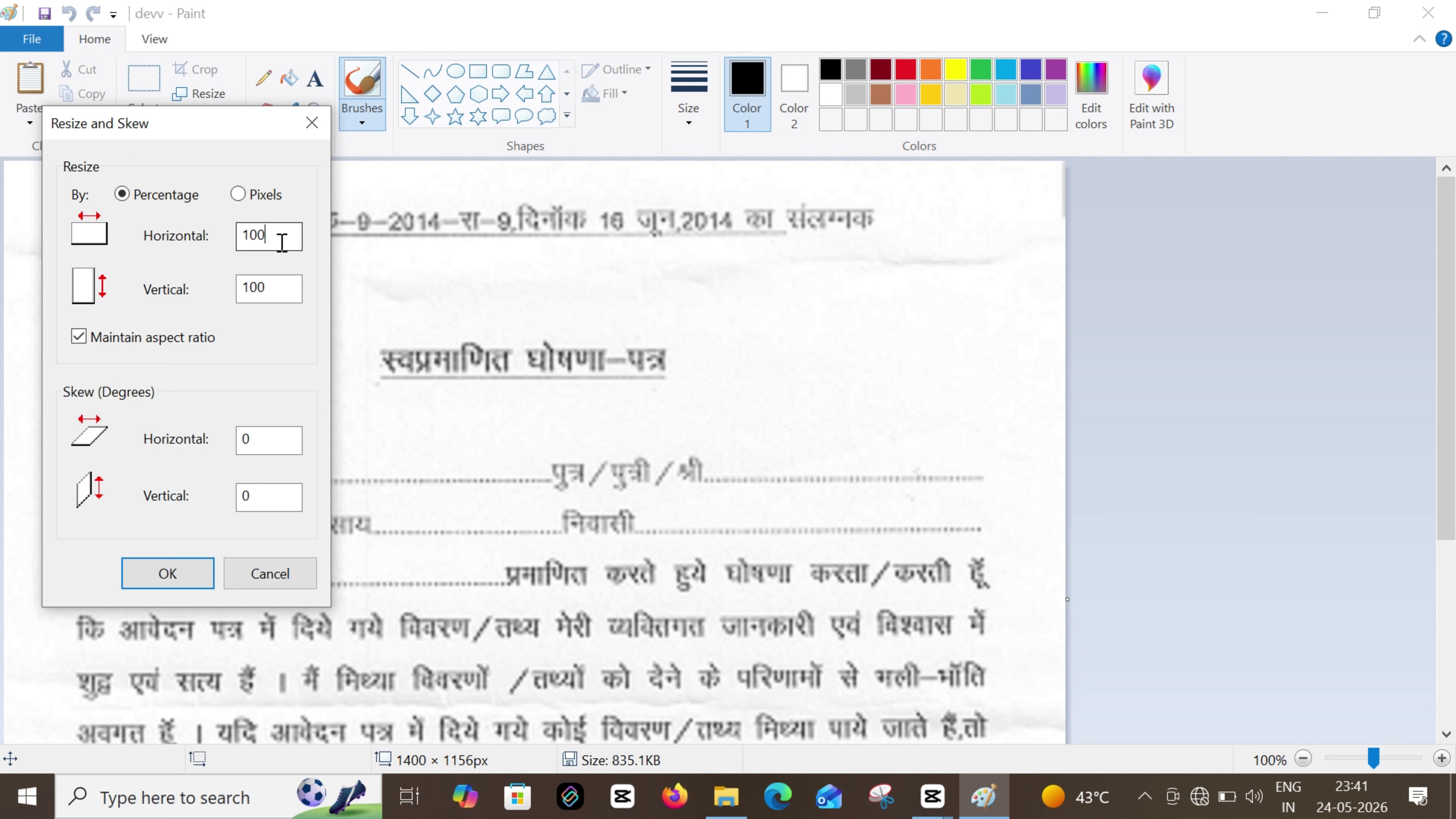
double_click(281, 241)
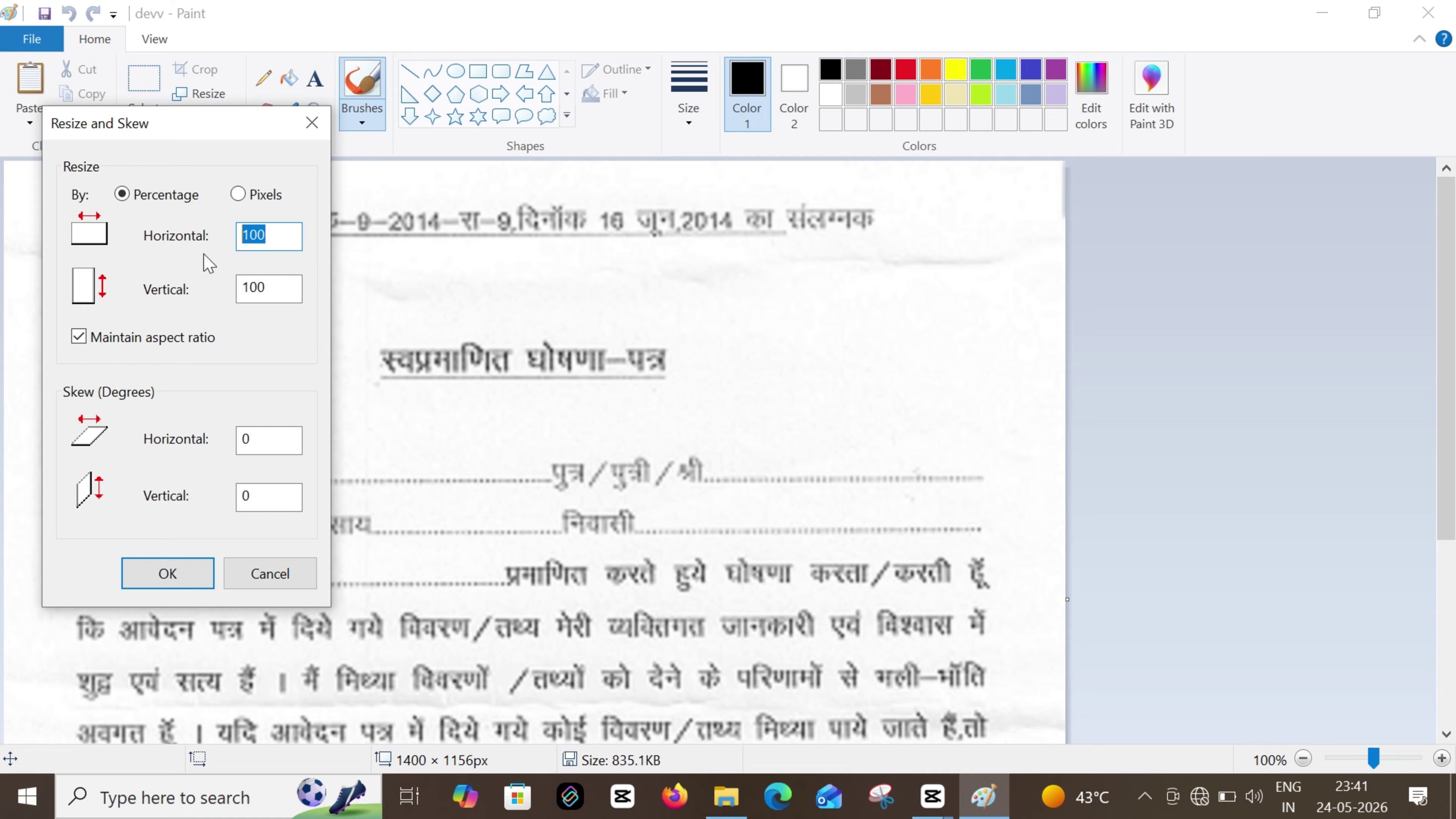
text(50)
click(168, 574)
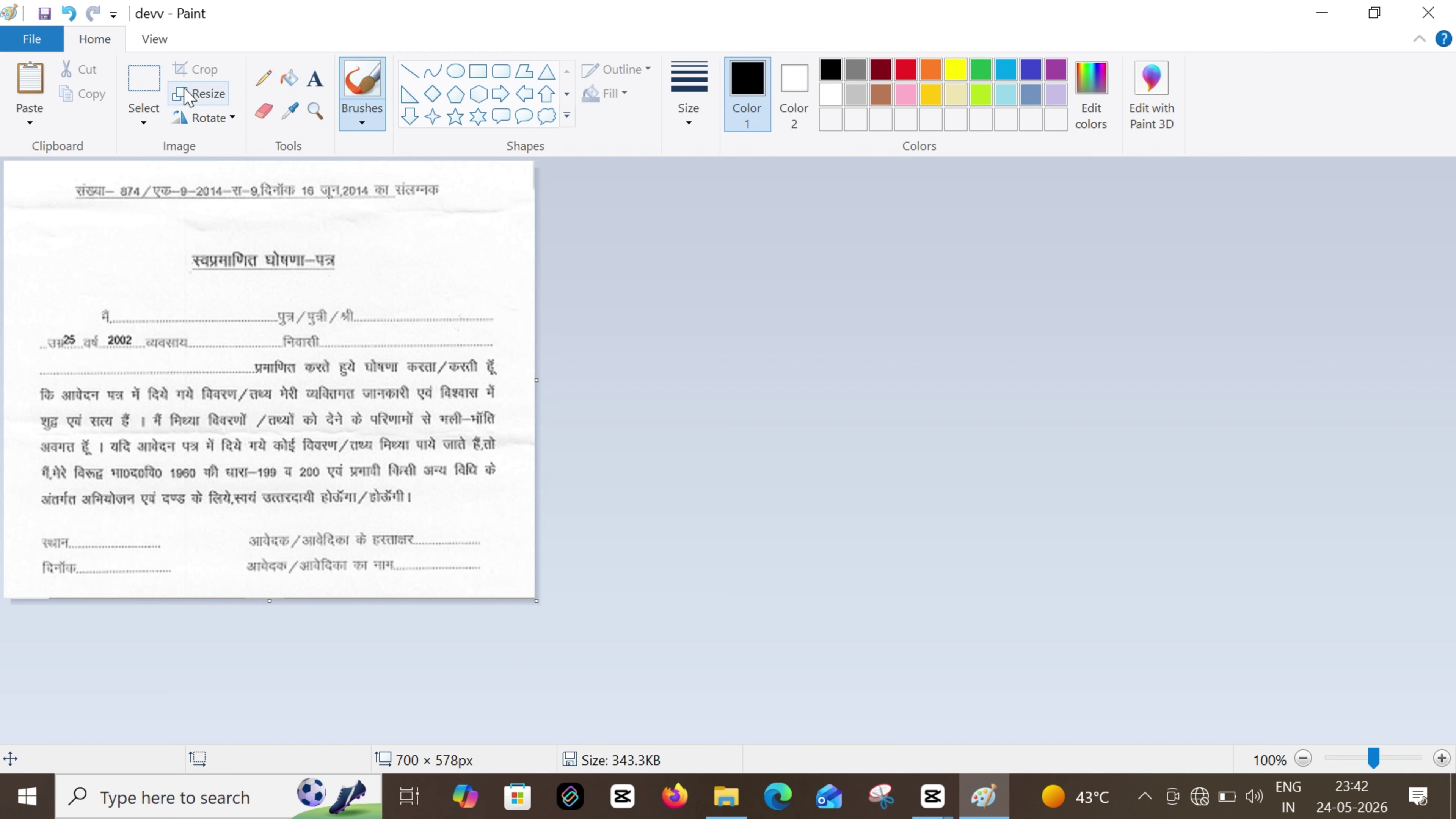
click(190, 98)
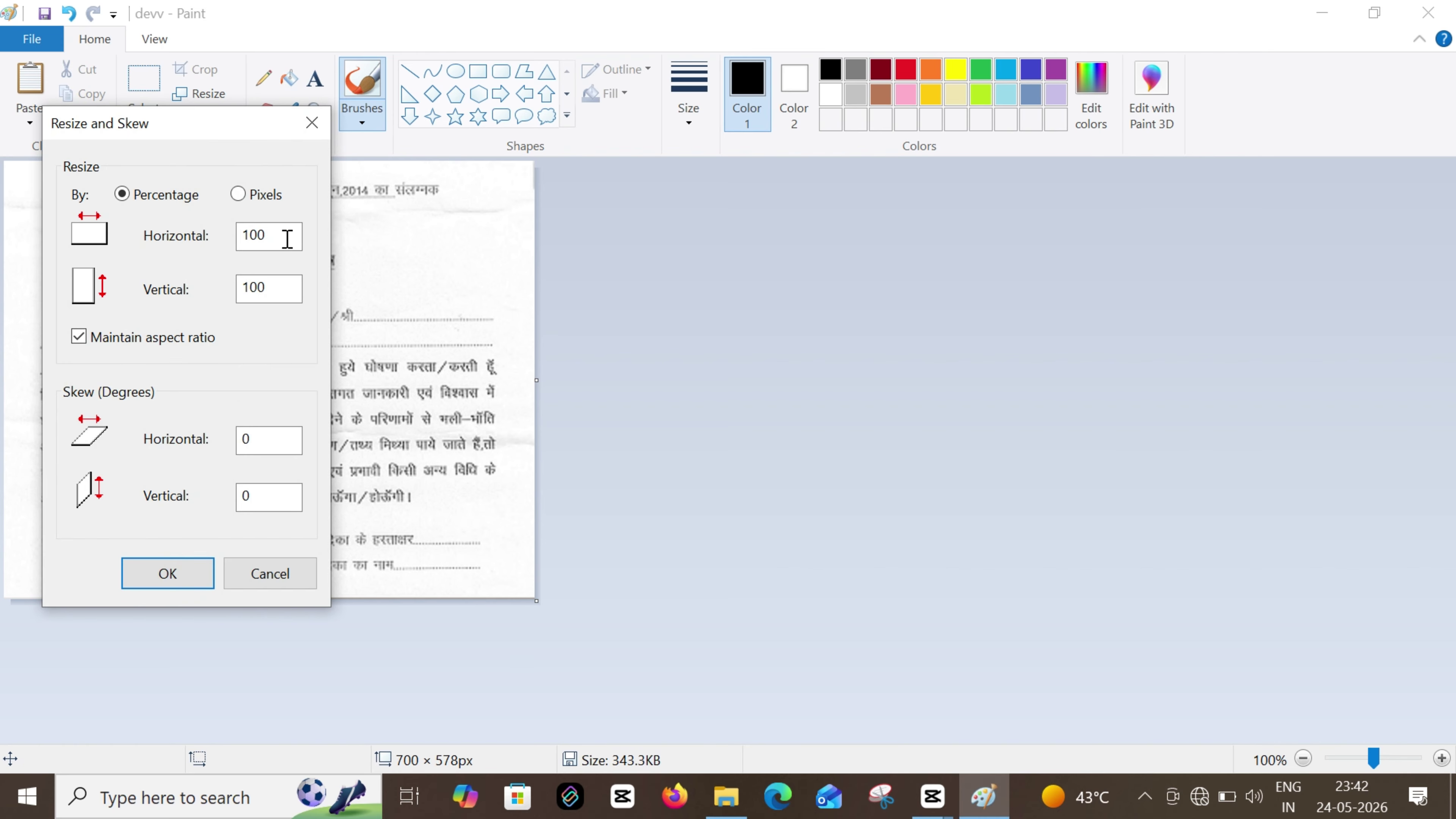
Reduce the image again by horizontal percentage to 350 × 289 px
click(270, 240)
double_click(269, 239)
text(6)
text(50)
click(167, 574)
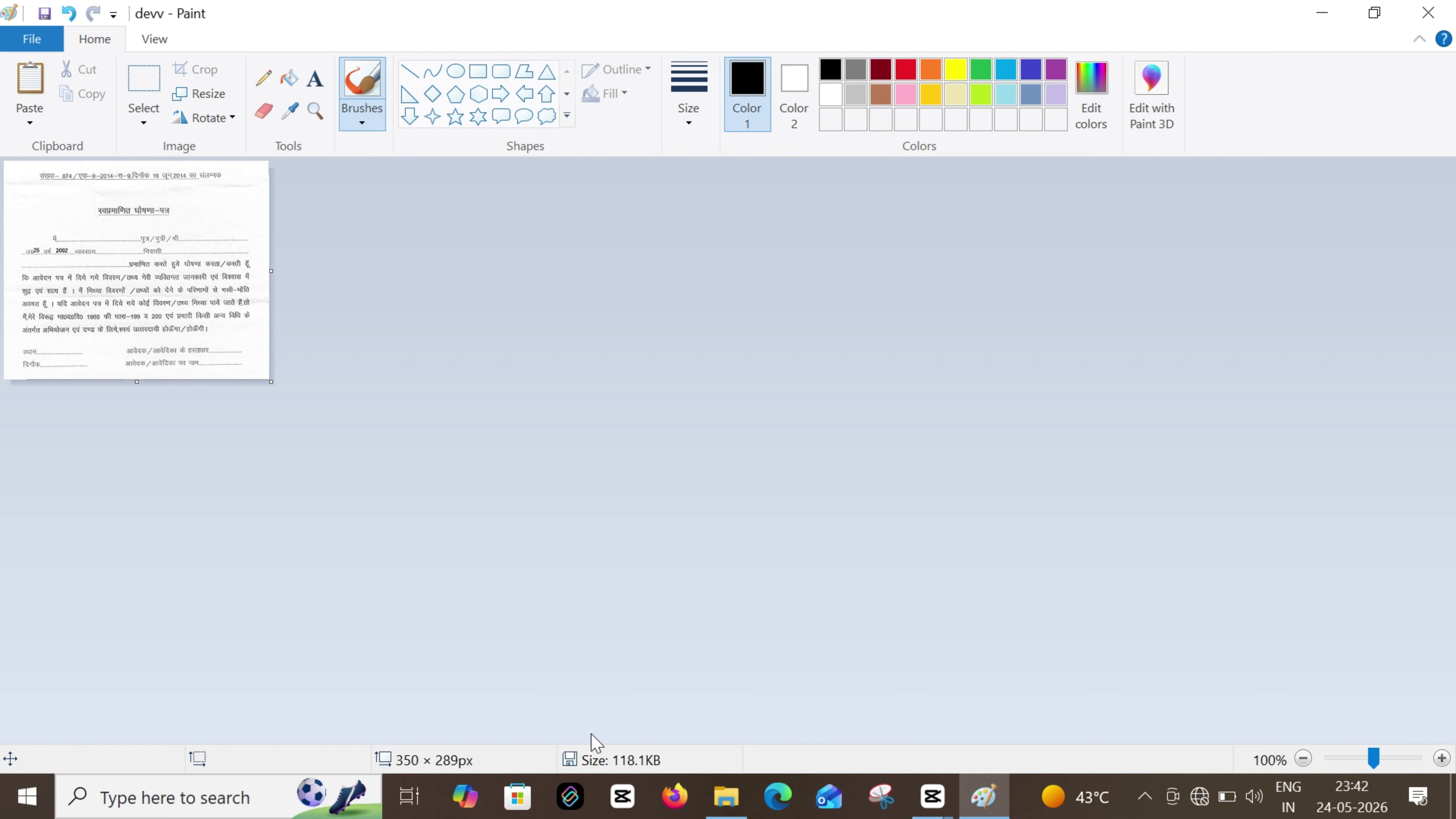
click(203, 95)
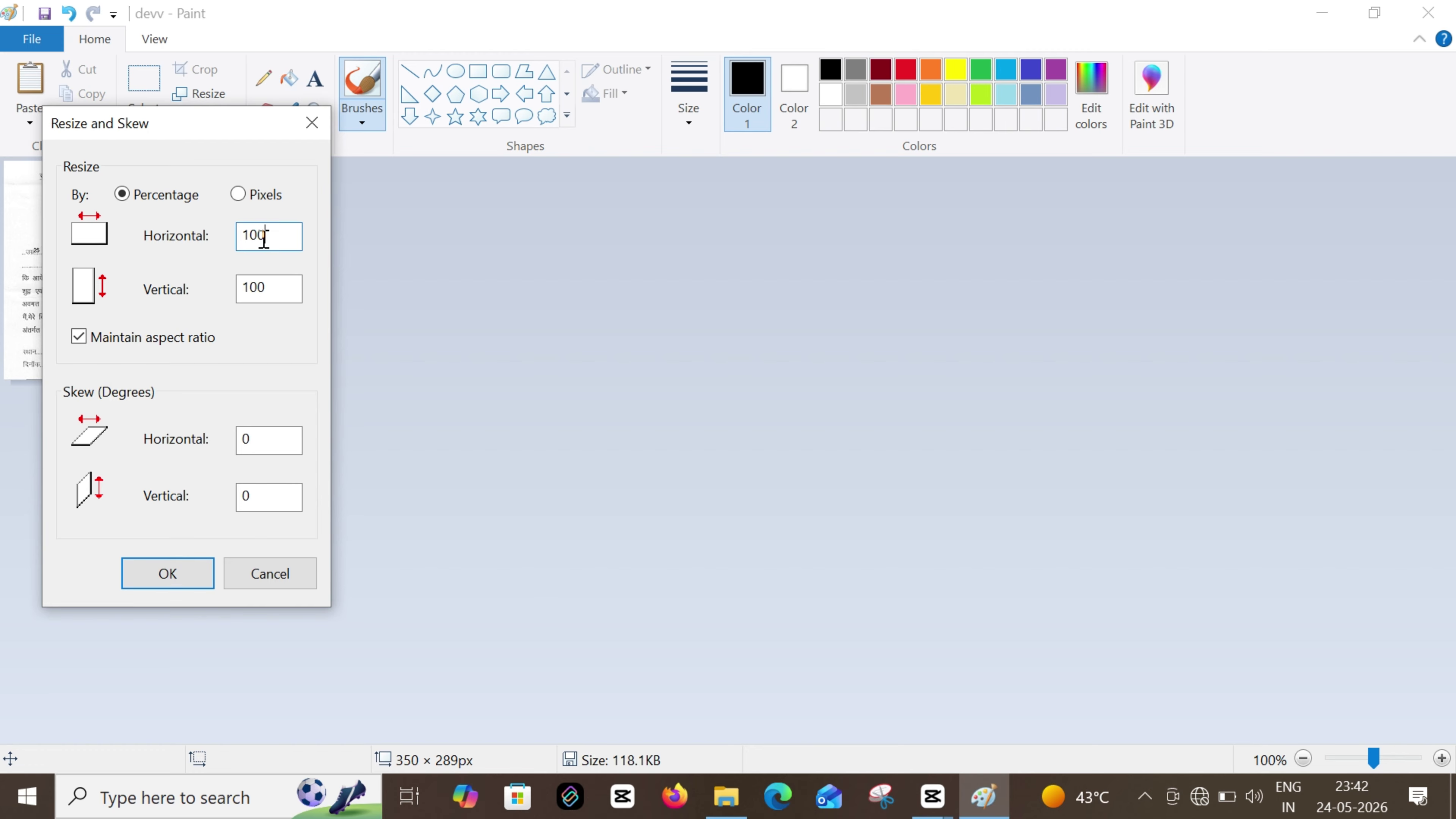
Resize the image to 90% (315 × 261 px) and save it
drag(263, 235, 237, 244)
key(BackSpace)
text(90)
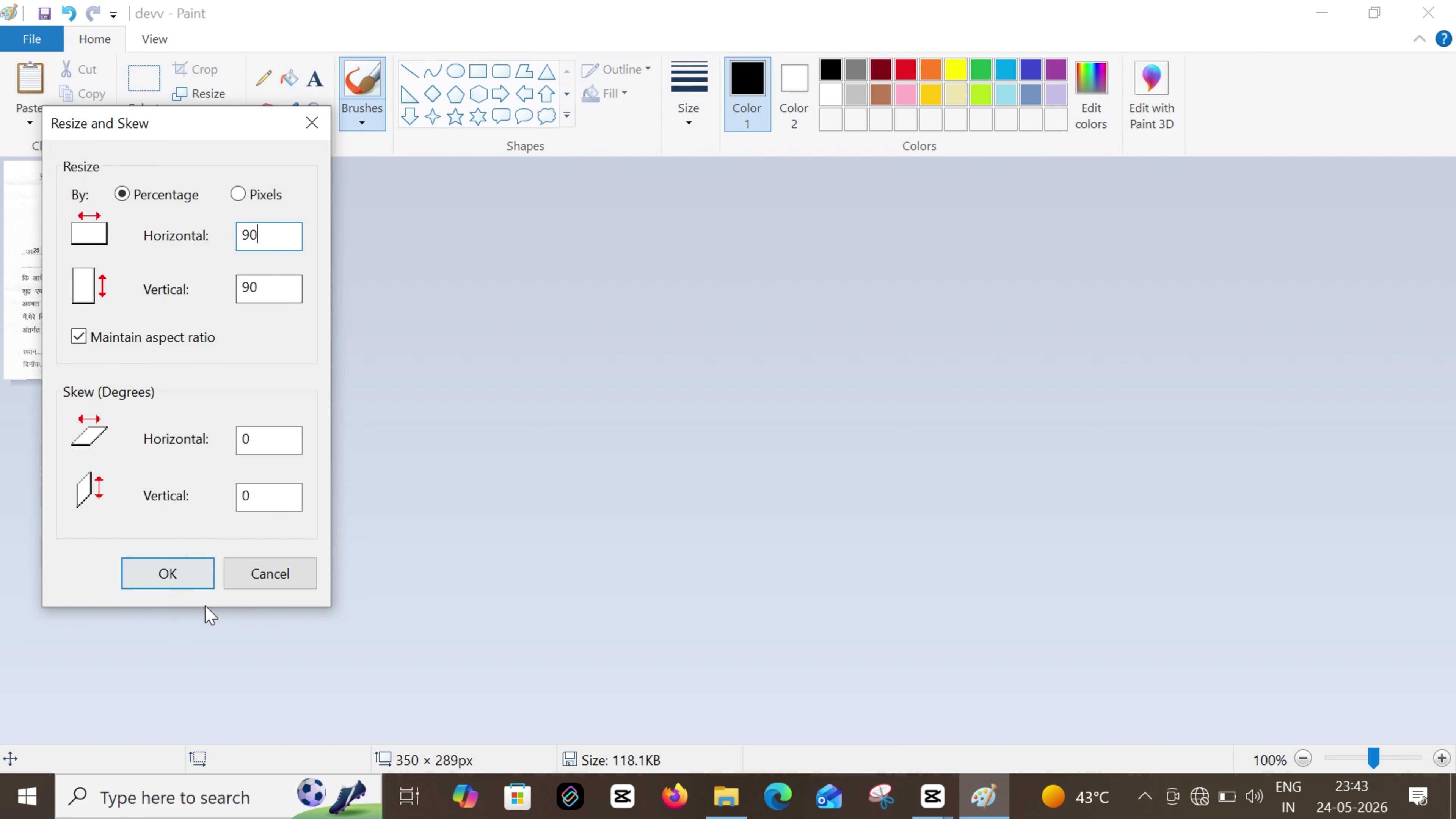
click(197, 583)
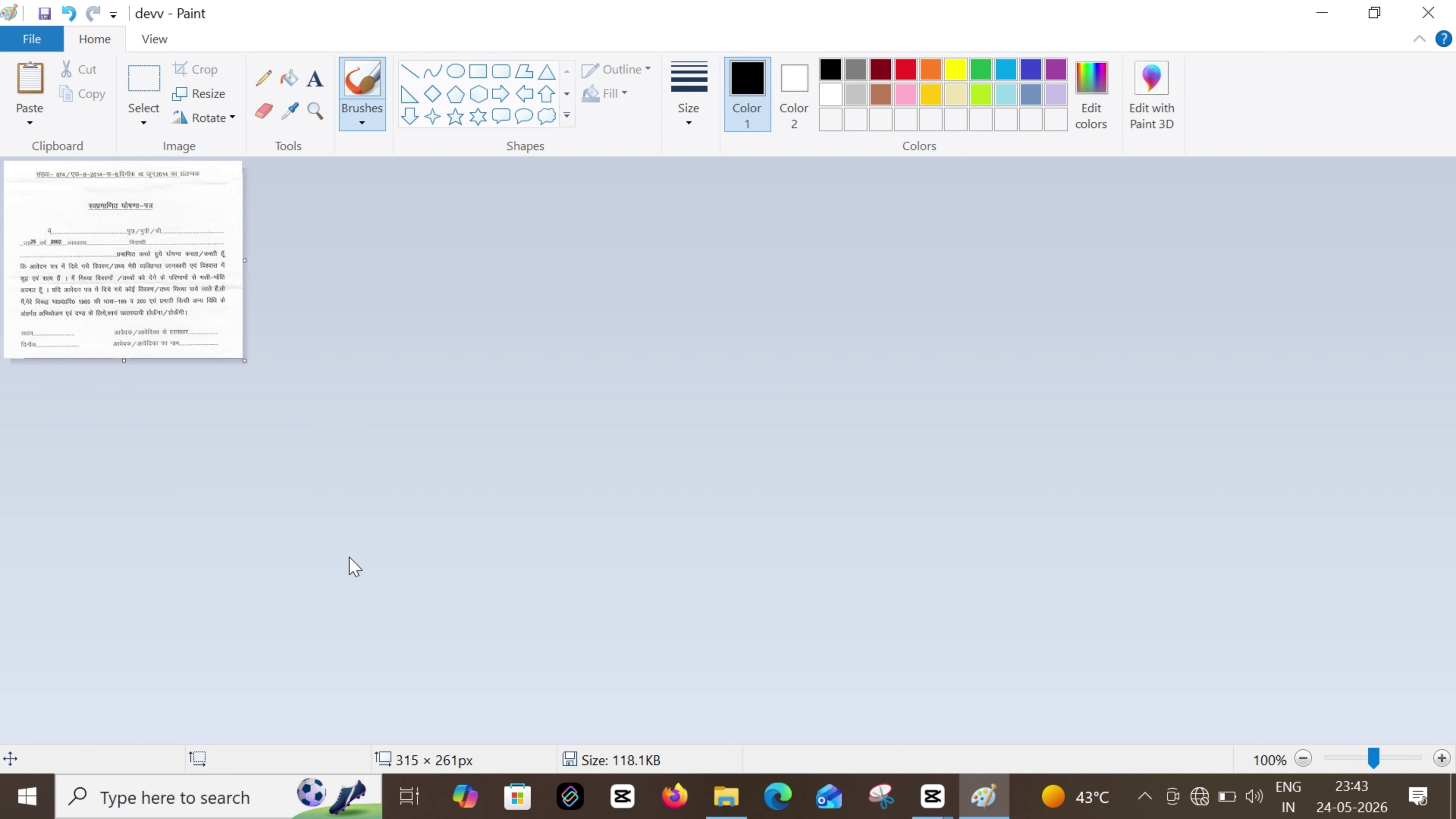
key(ctrl+s)
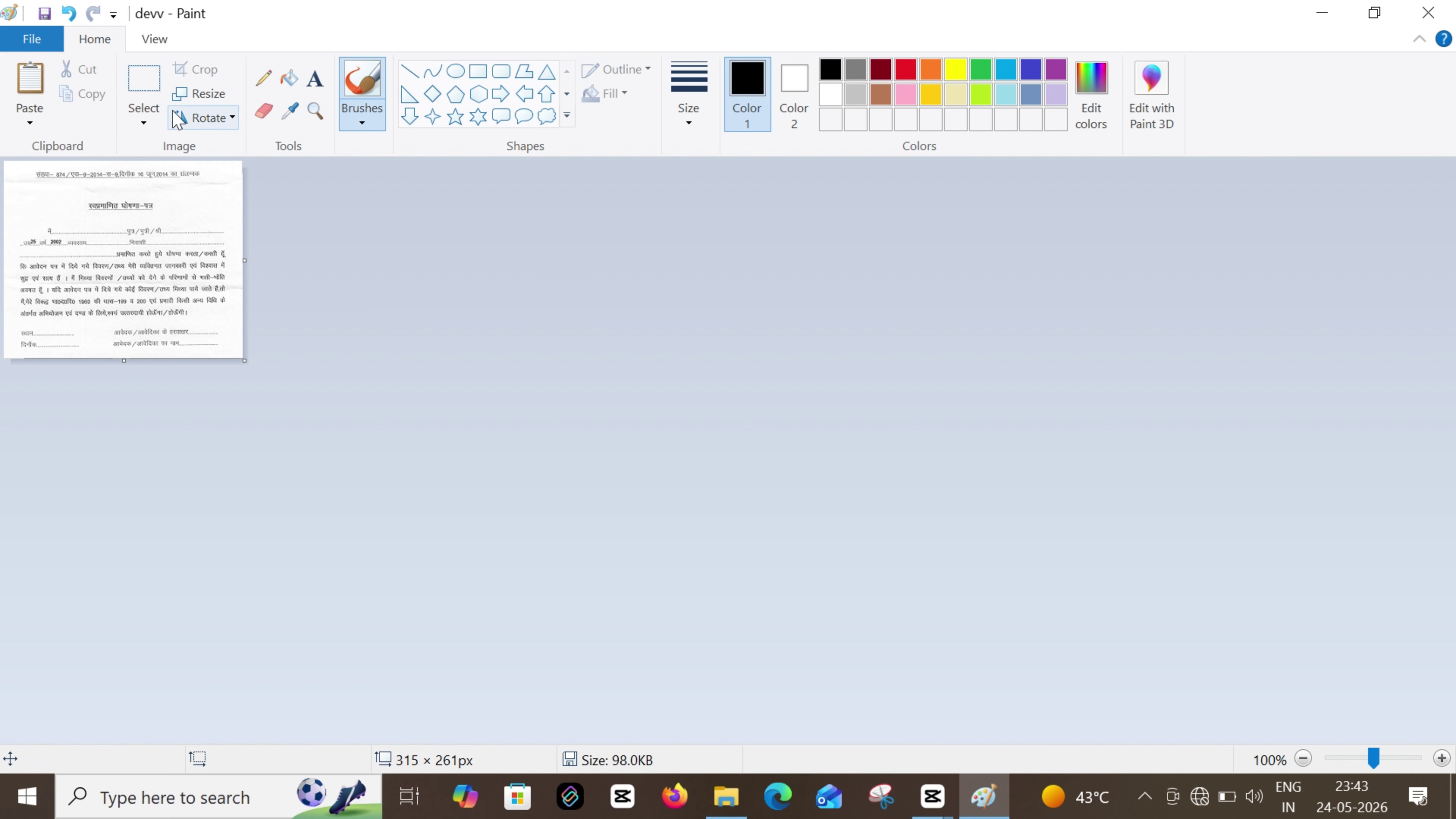
Cancel the Resize dialog and undo back to the original 1400 × 1156 px image
click(210, 95)
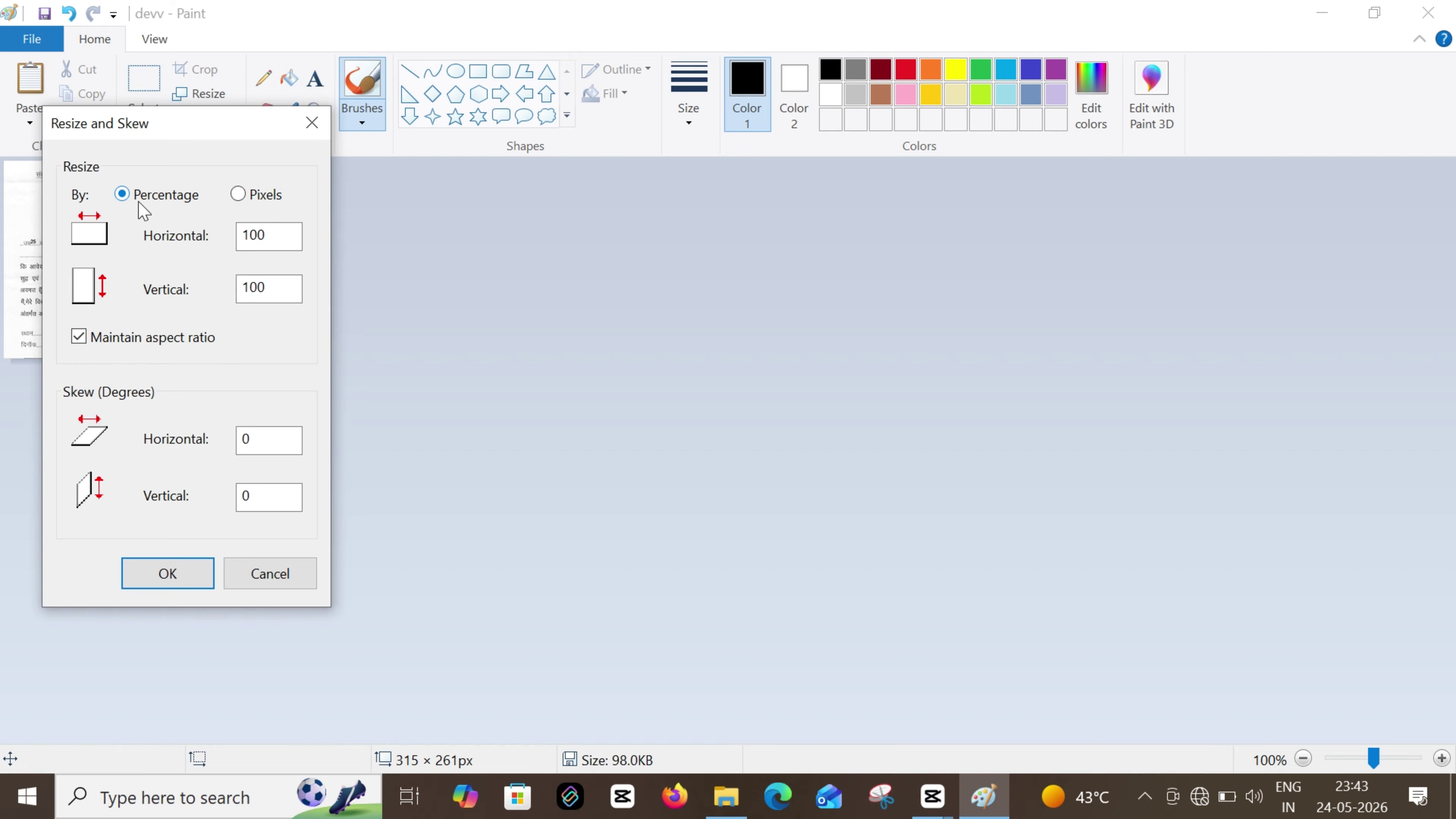
click(311, 122)
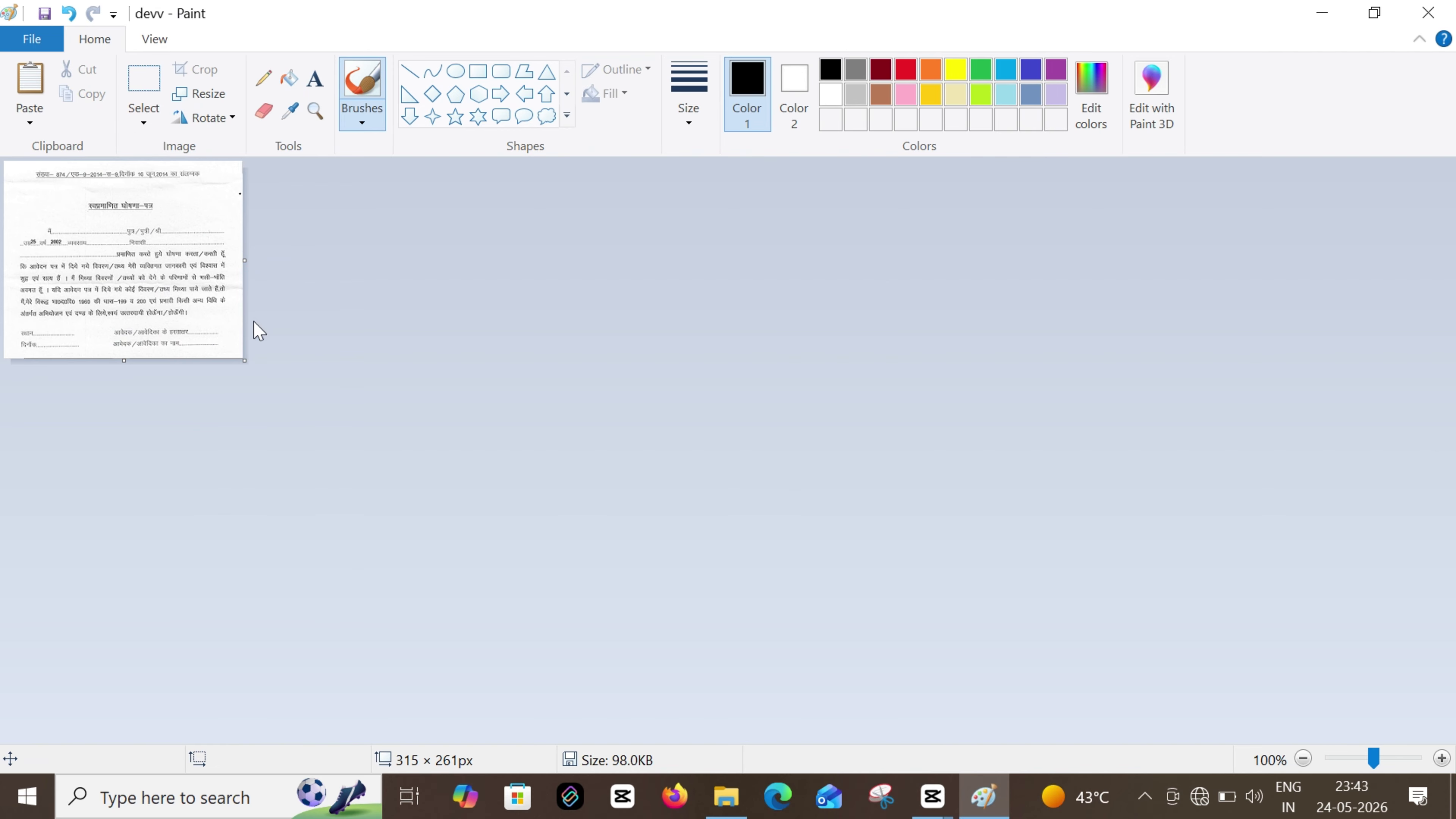
key(ctrl+z)
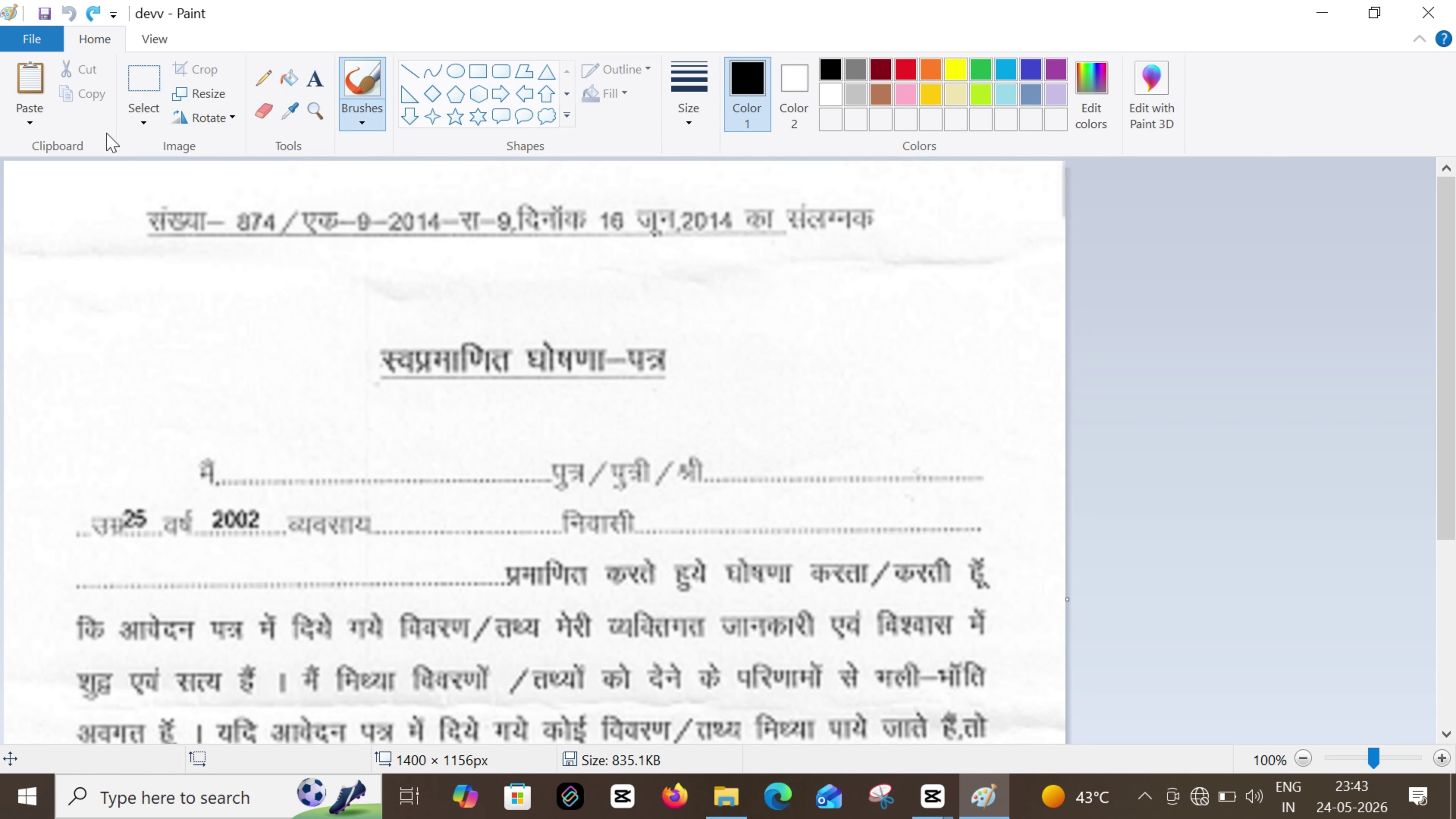
Resize the image by pixels to 700 × 578 with aspect ratio maintained
click(217, 98)
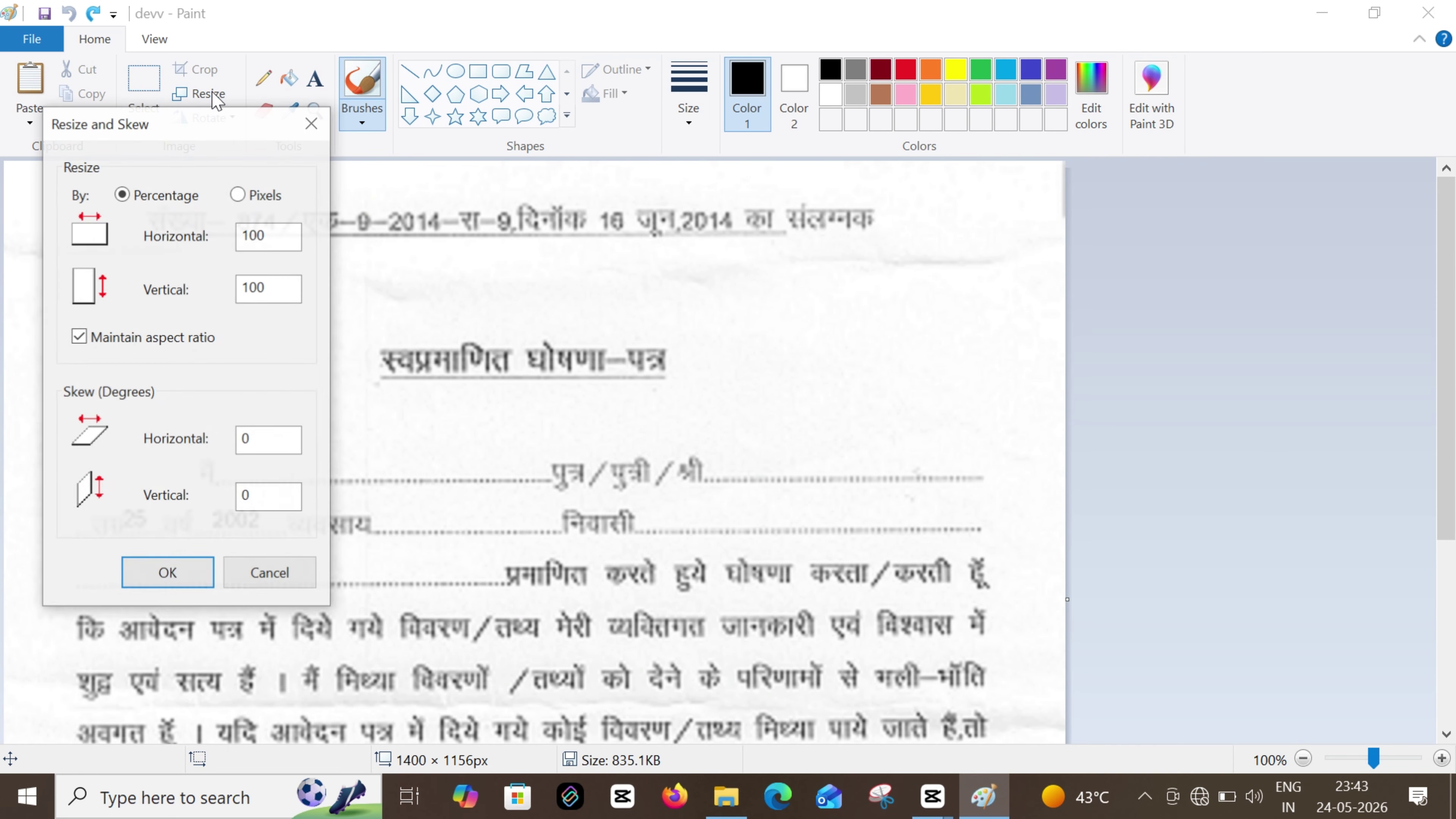
click(239, 195)
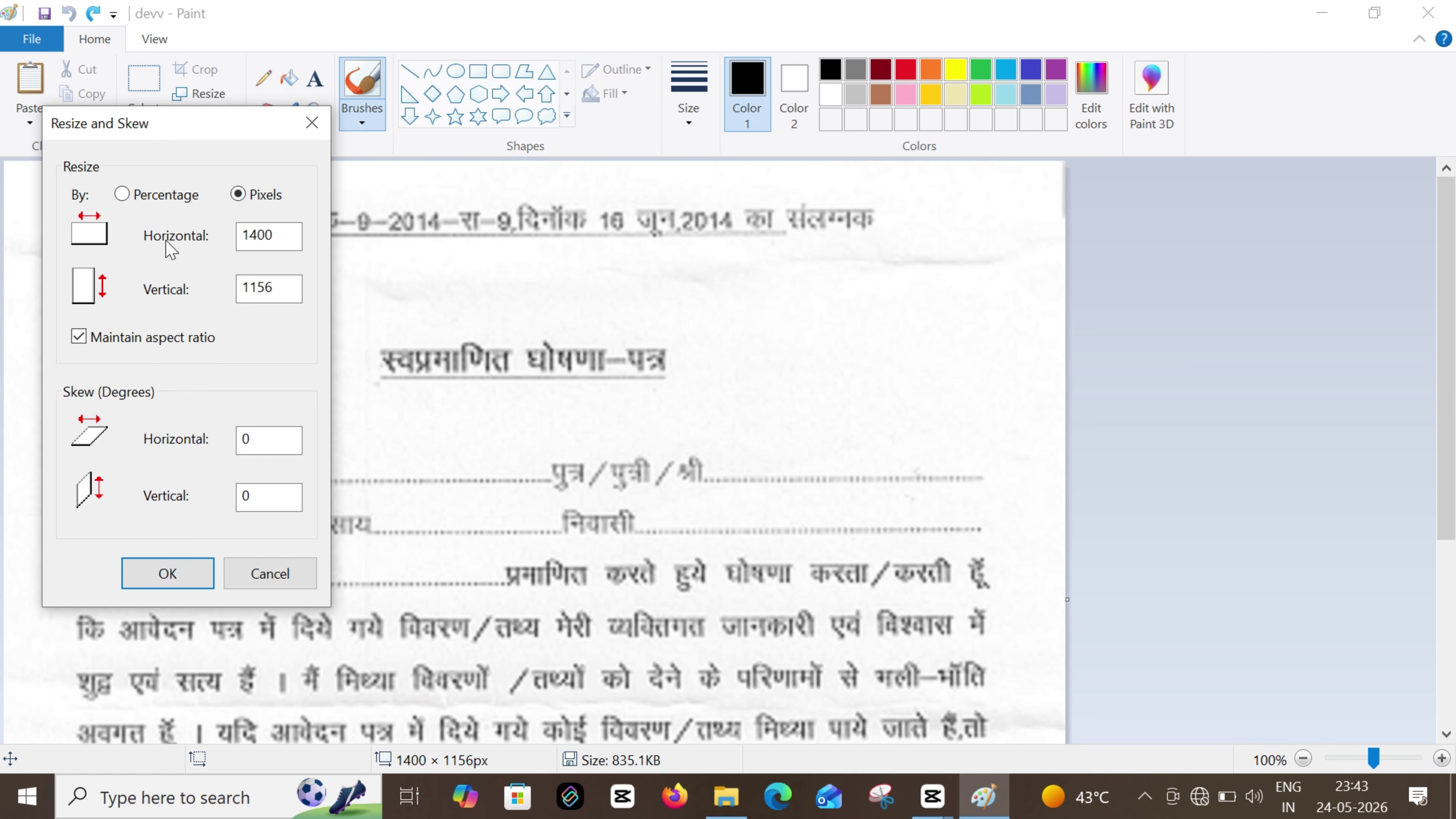
double_click(281, 235)
double_click(285, 289)
click(80, 338)
click(280, 235)
drag(280, 235, 241, 235)
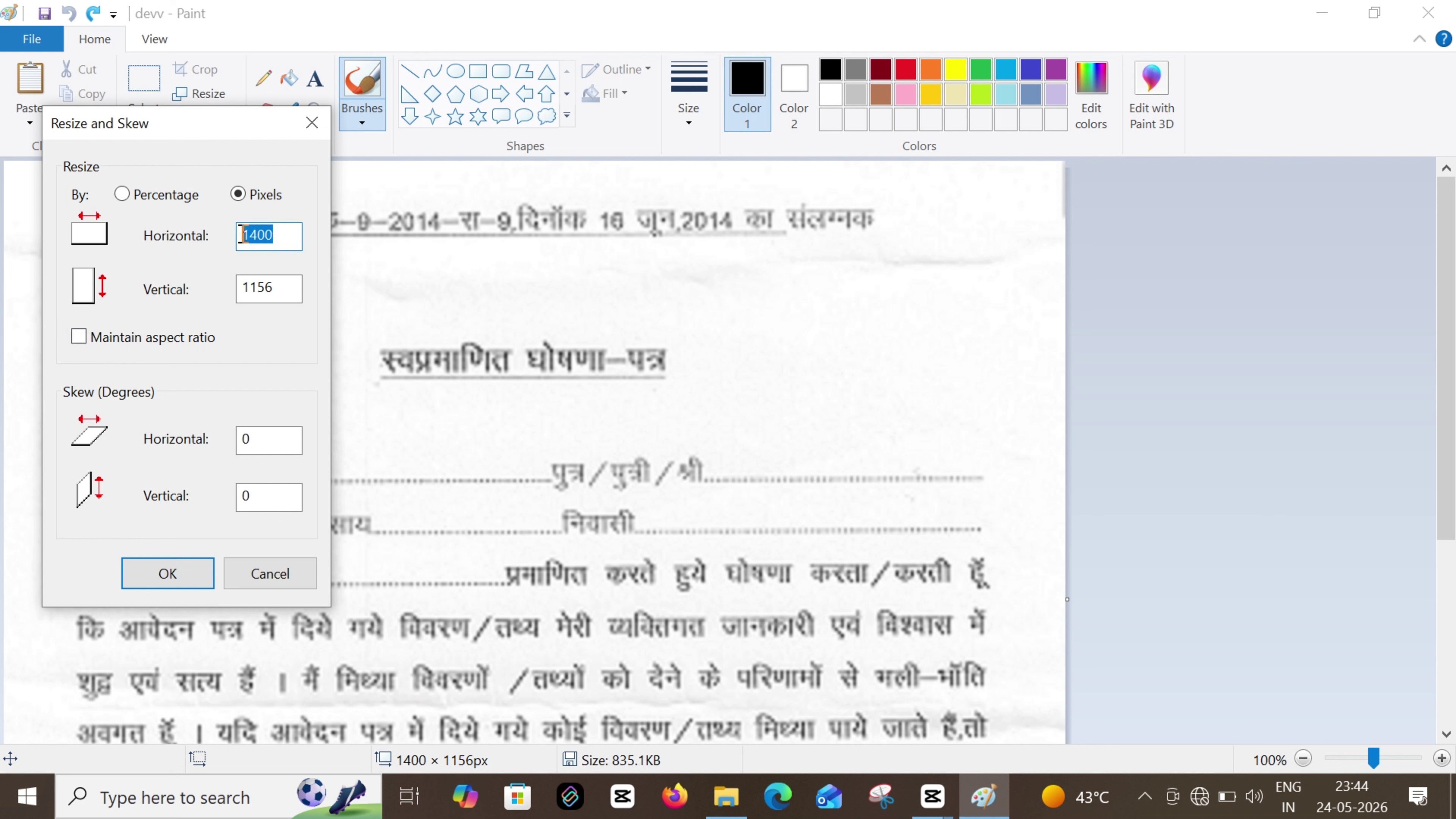
click(286, 287)
drag(286, 287, 225, 299)
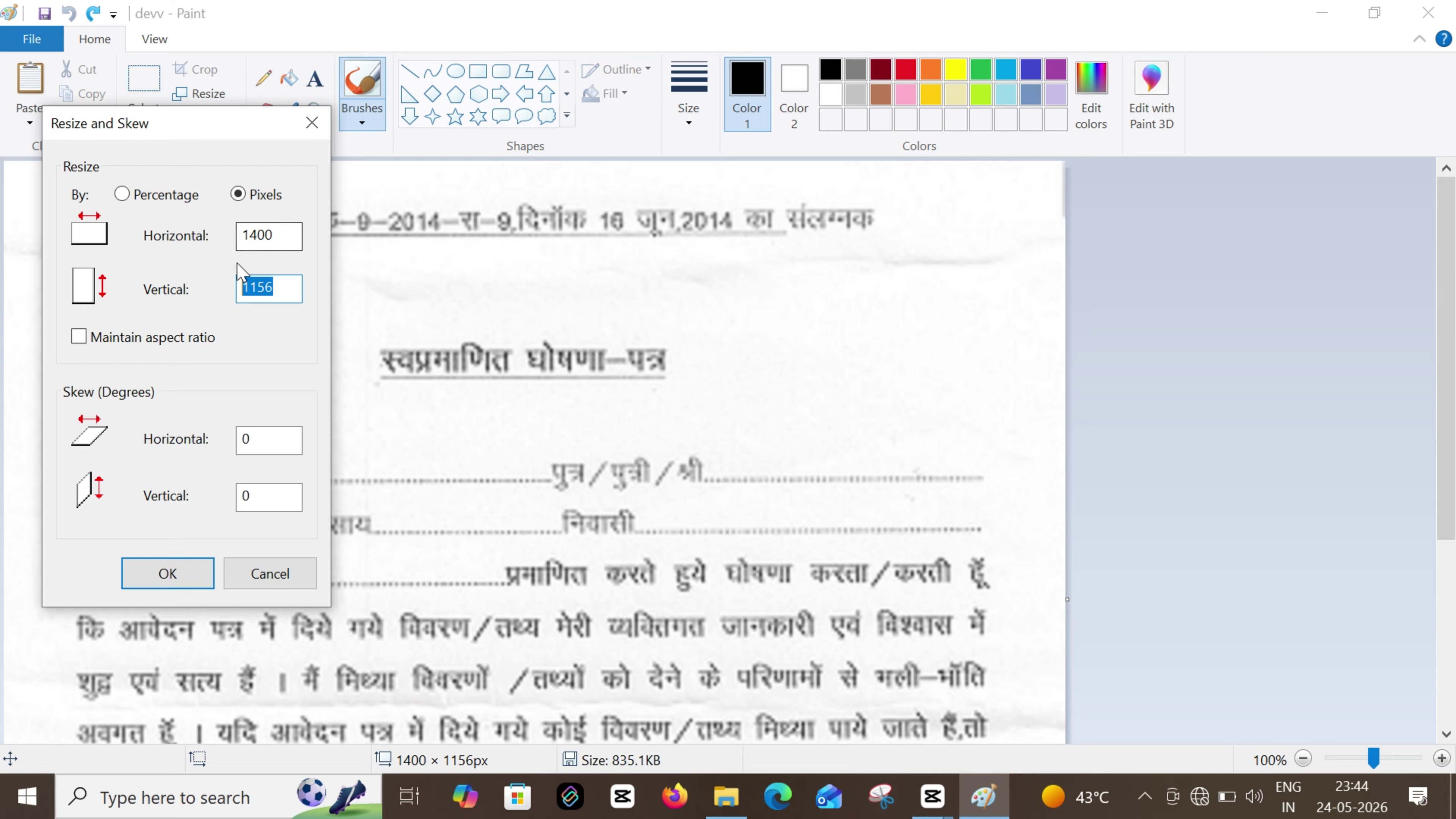
click(79, 337)
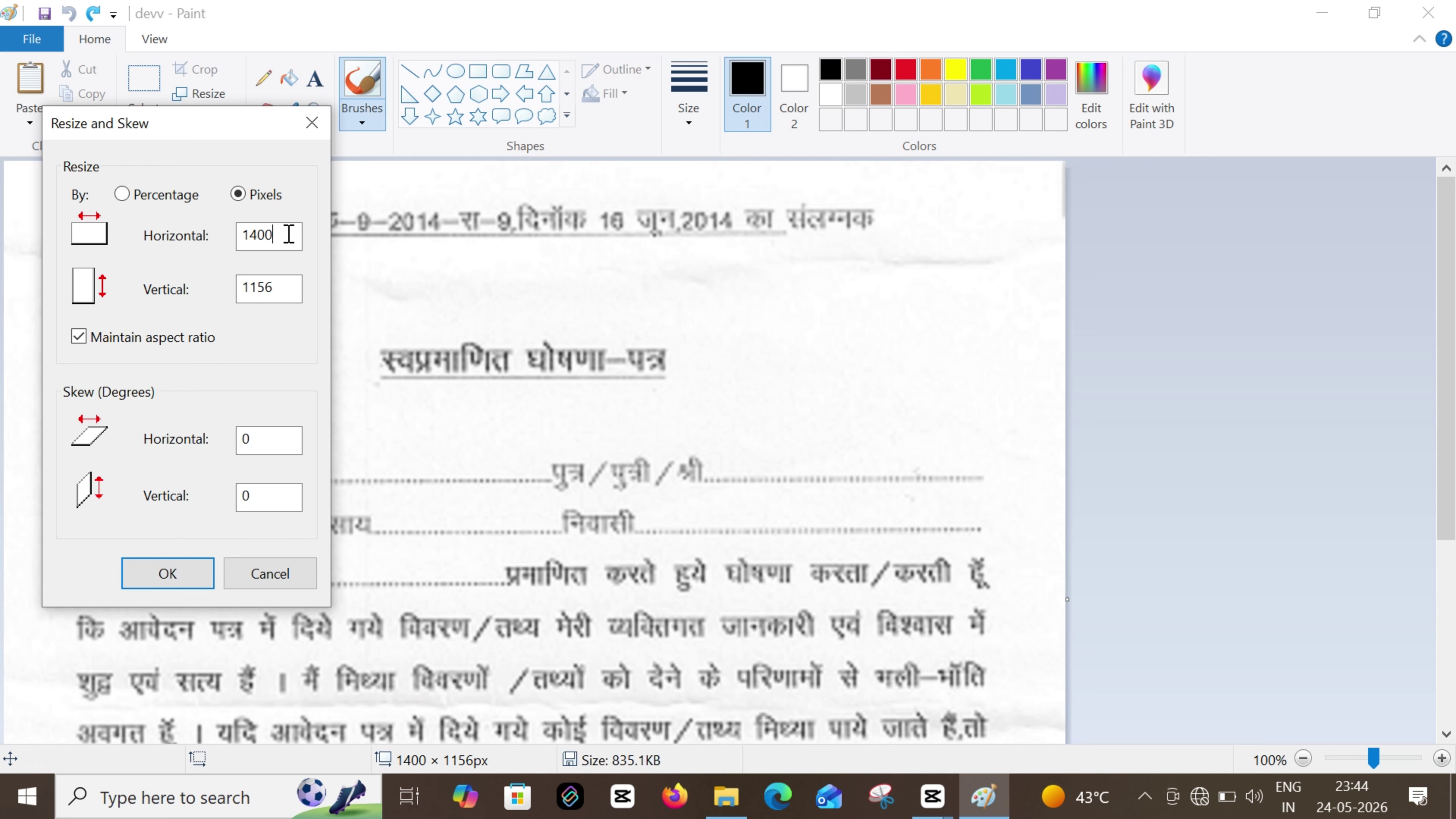
drag(289, 234, 225, 253)
text(7)
click(167, 574)
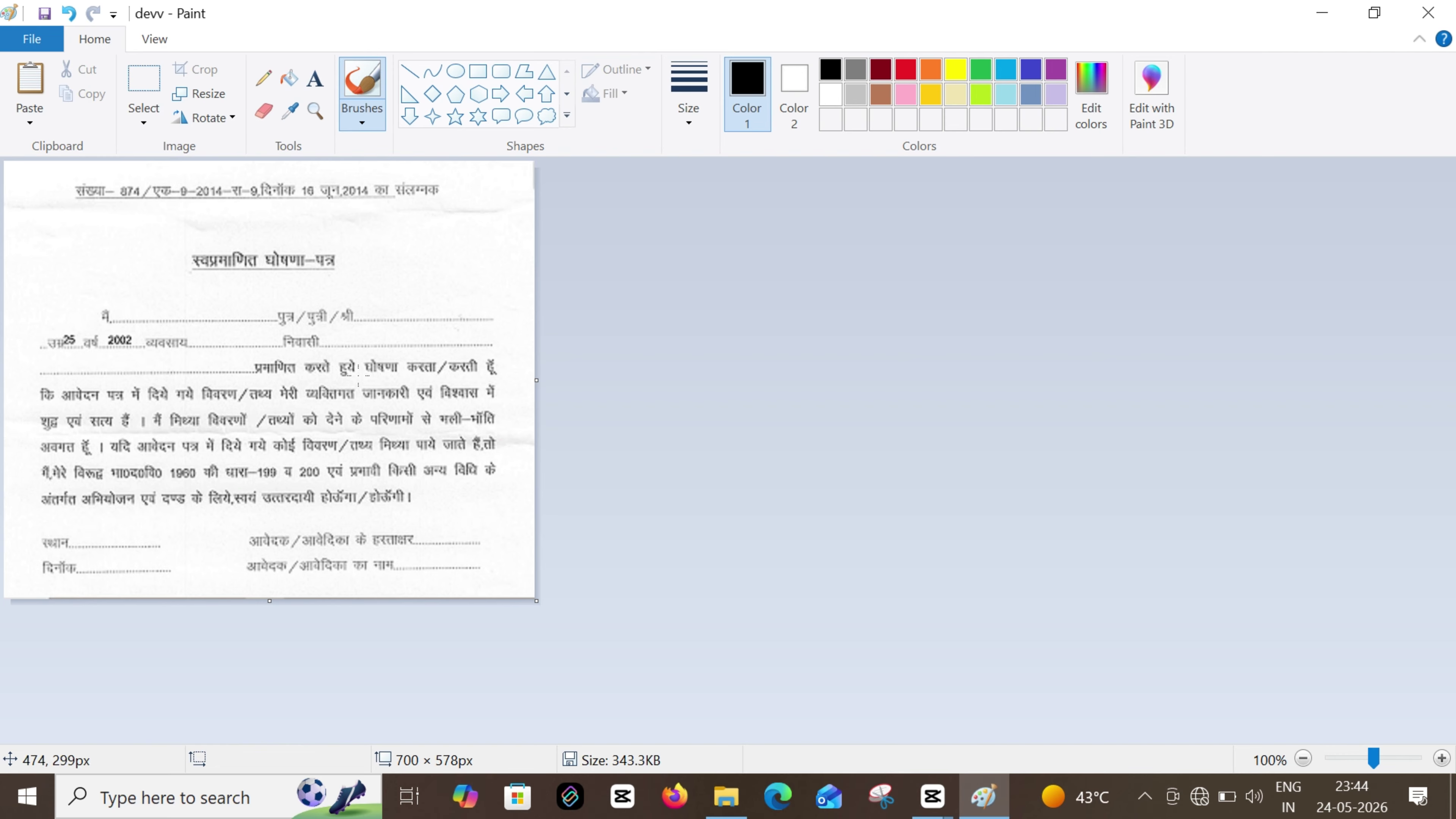
Resize by pixels to 350 px wide (350 × 289) and save the image
click(220, 96)
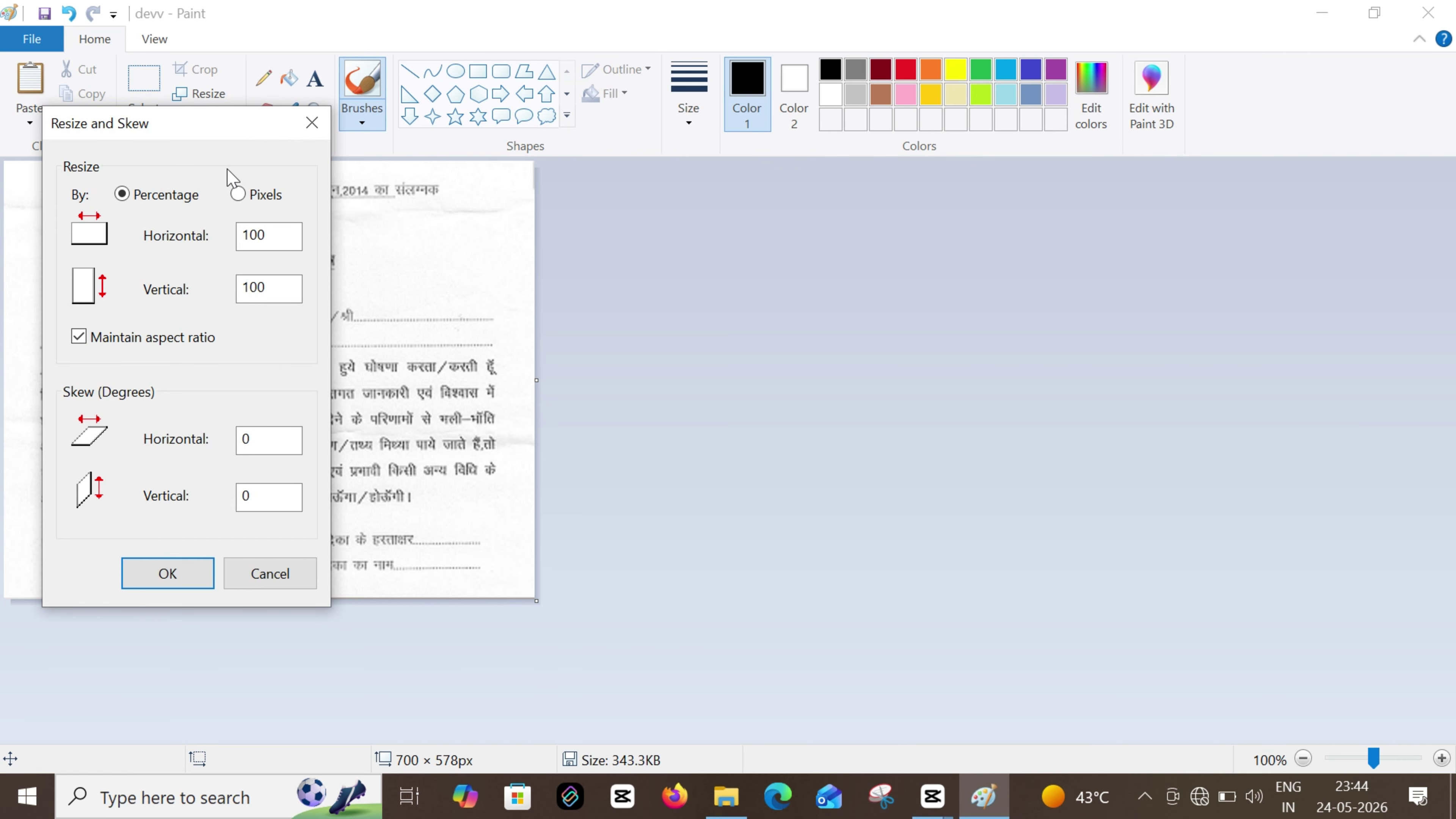
click(238, 195)
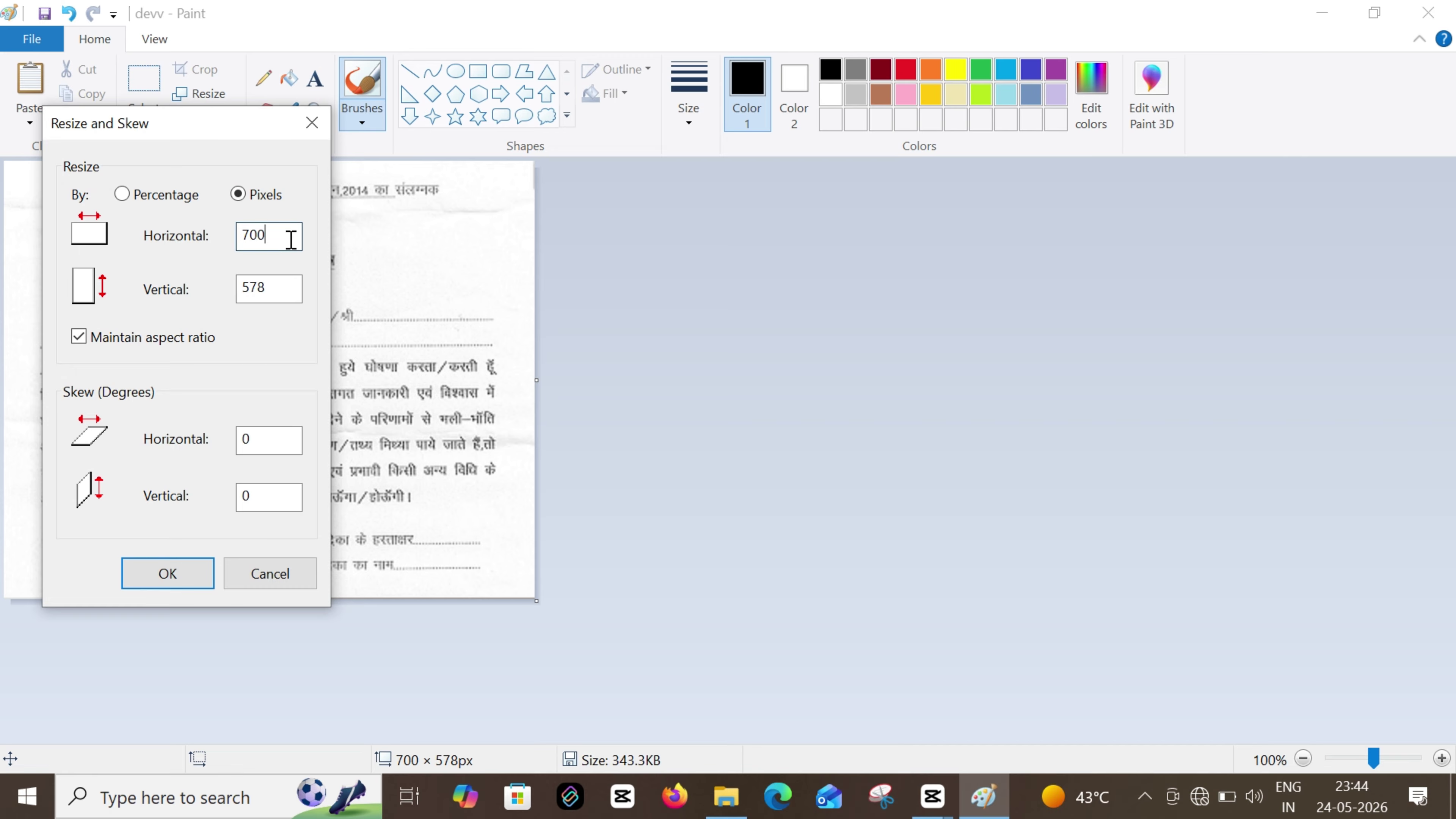
drag(270, 237, 233, 255)
text(350)
click(184, 574)
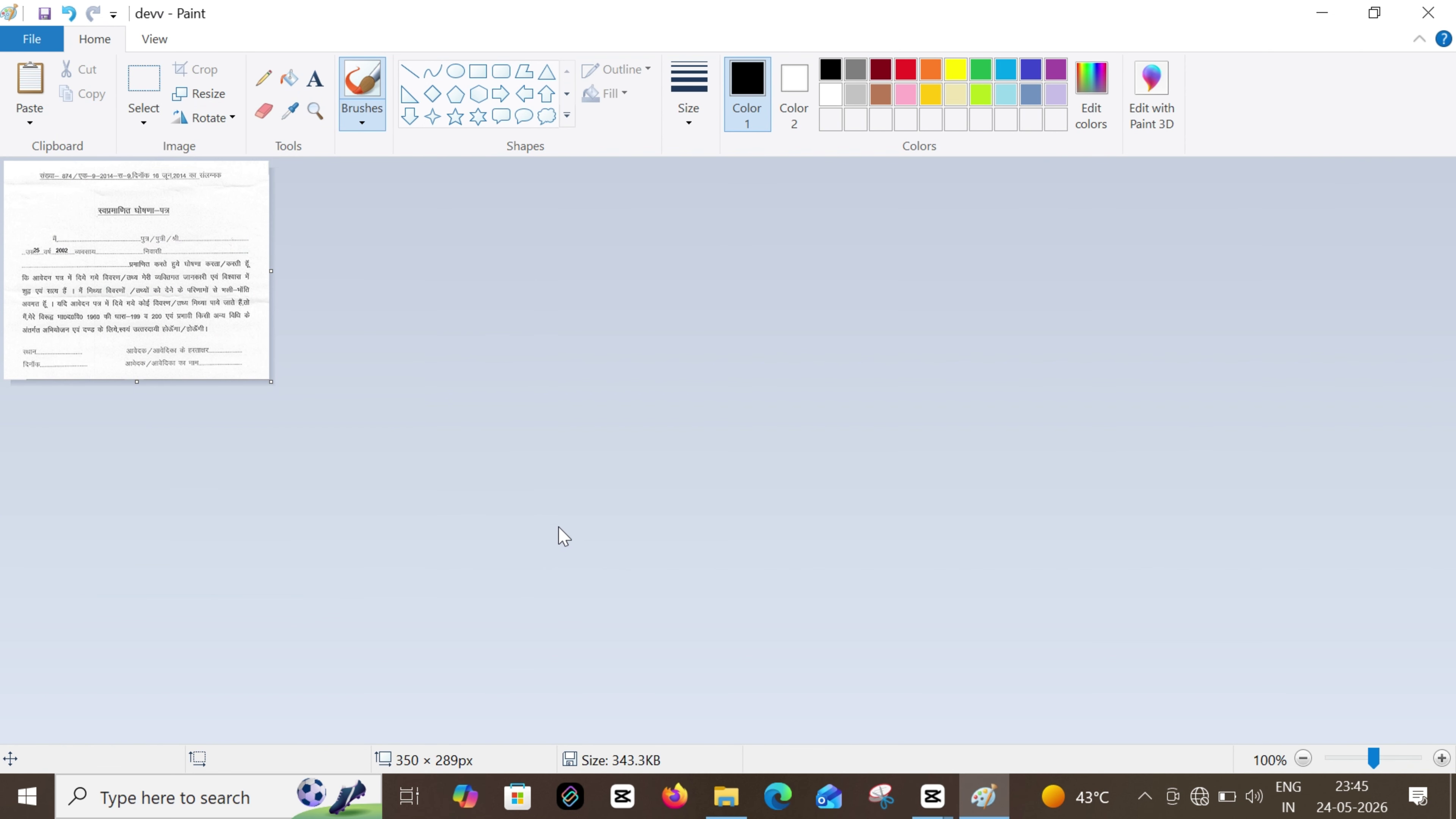
key(ctrl+s)
Shrink the image by pixels to about 320 × 264 px, keeping aspect ratio
click(201, 94)
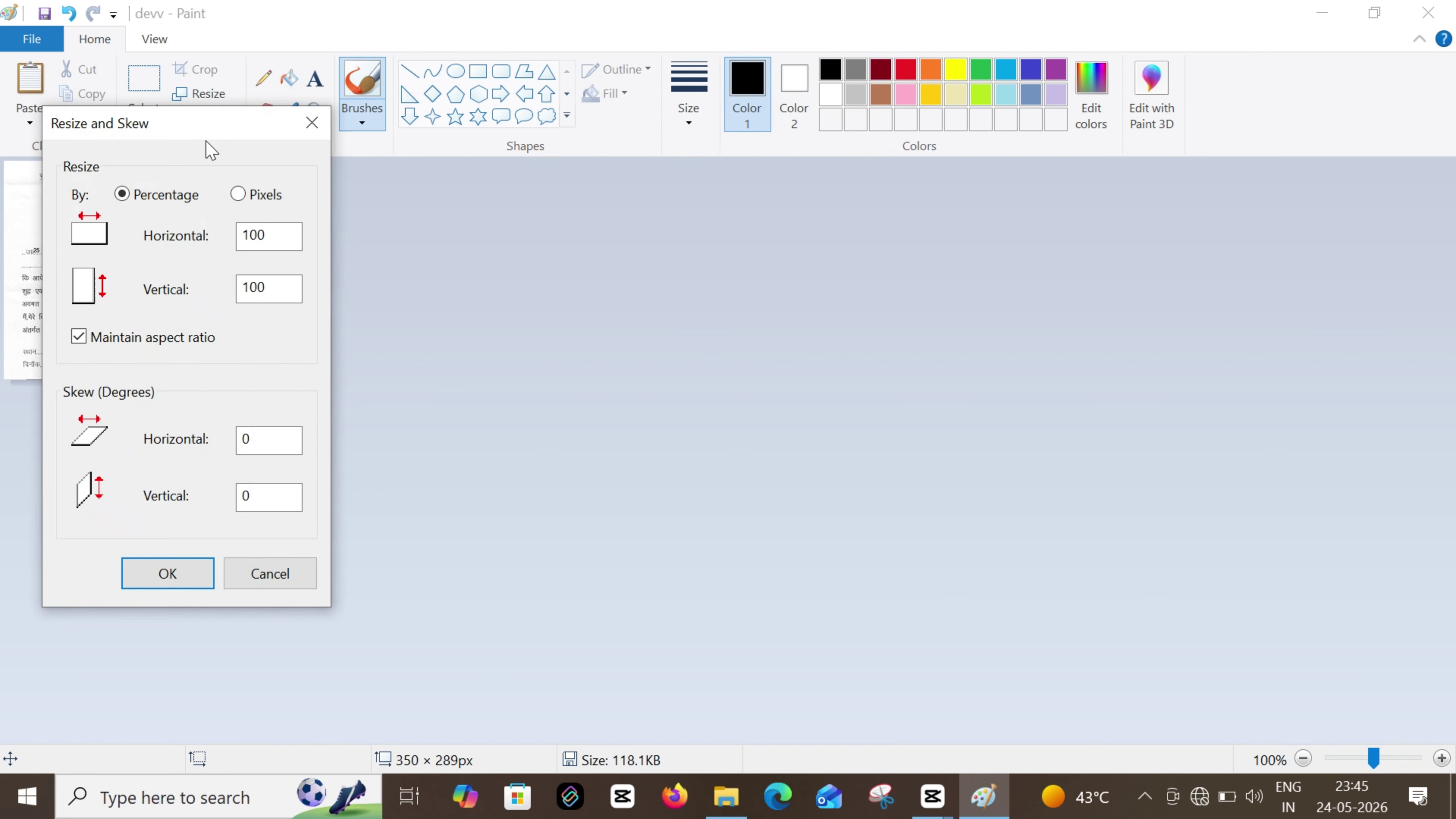
click(238, 195)
drag(275, 235, 225, 248)
text(330)
click(185, 580)
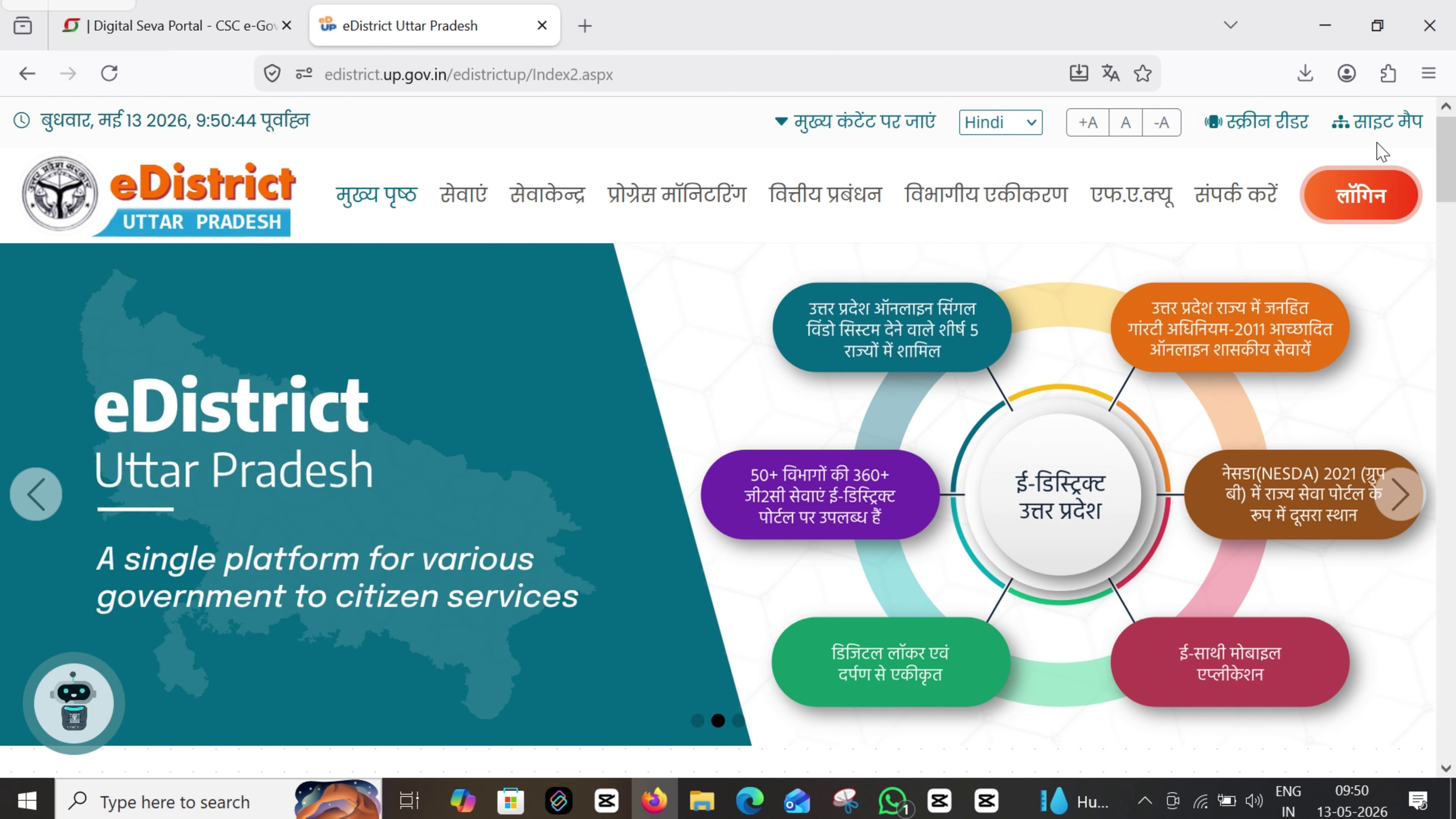
Log in to eDistrict as Csc/eDistrict User, entering username, password and captcha
mouse_move(1368, 198)
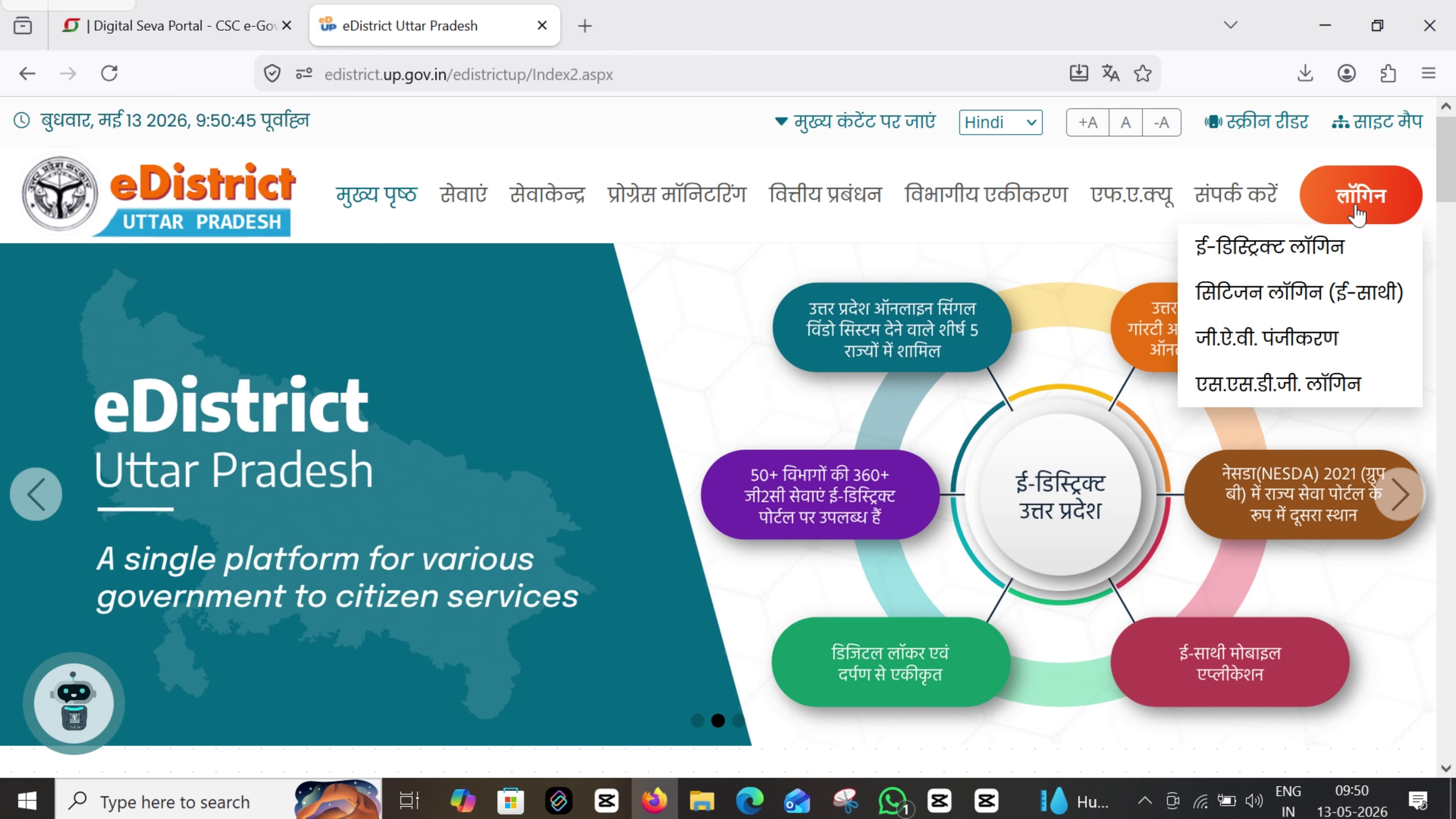
click(1292, 248)
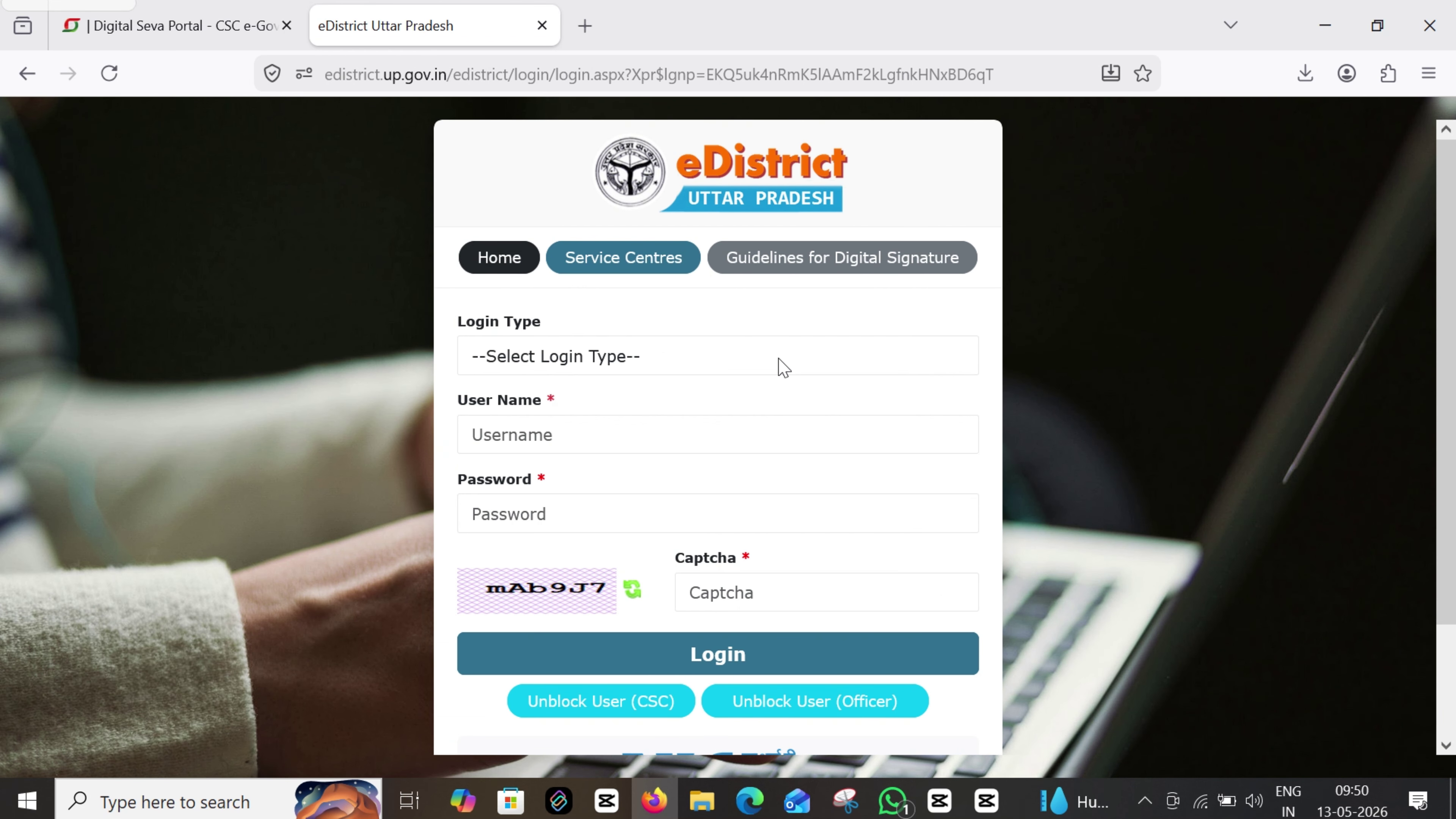
click(583, 370)
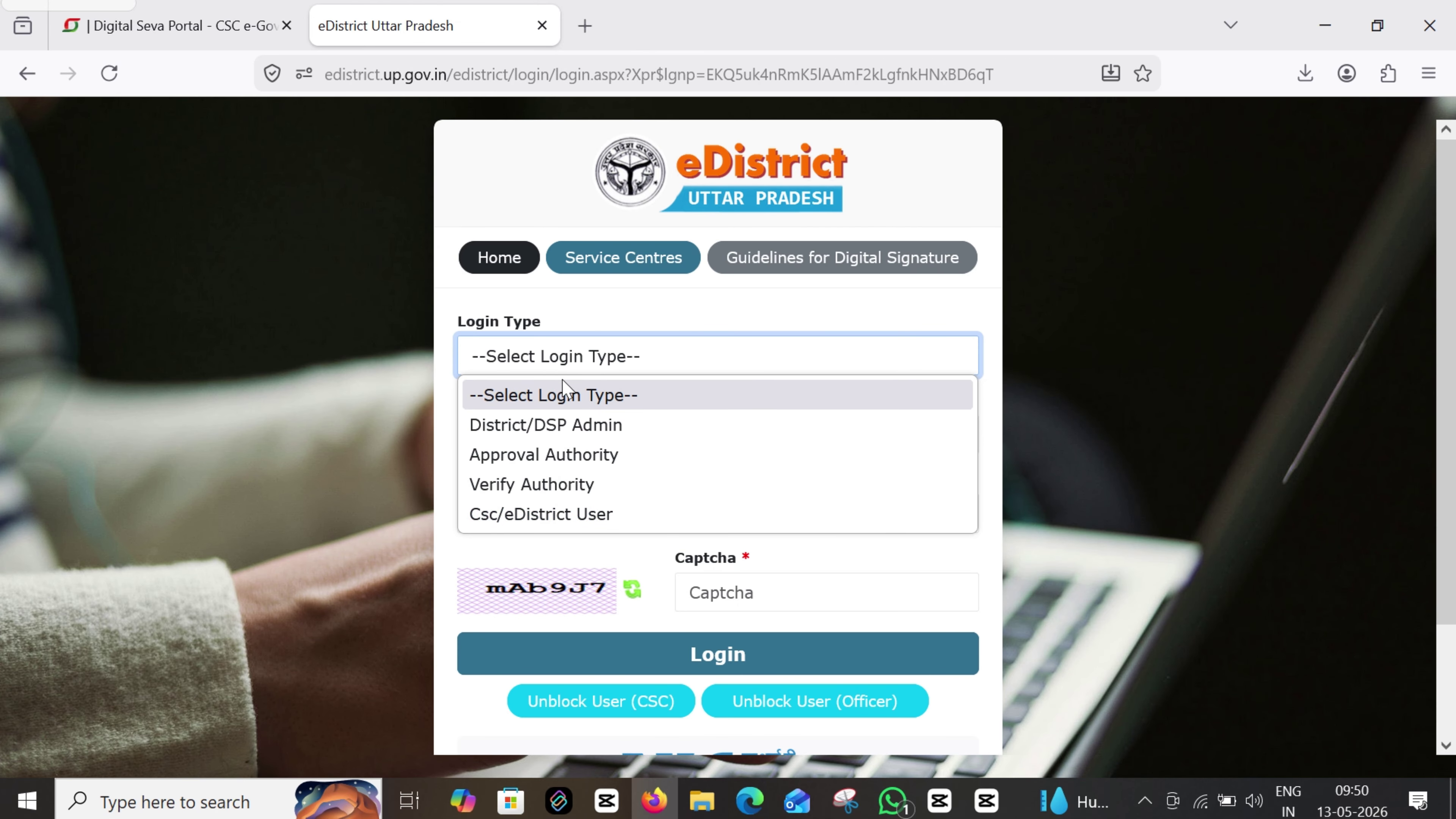
click(523, 514)
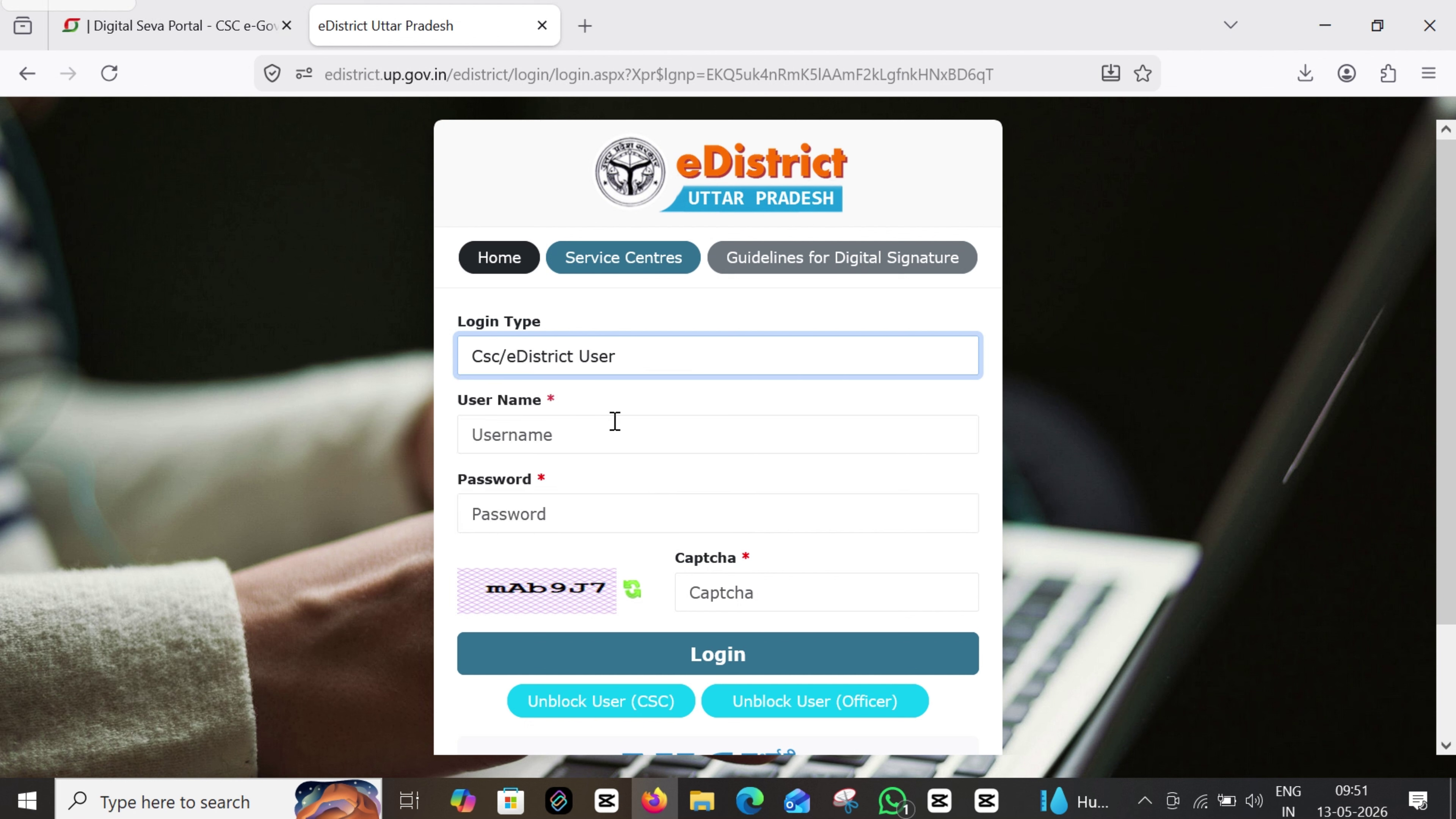
click(543, 437)
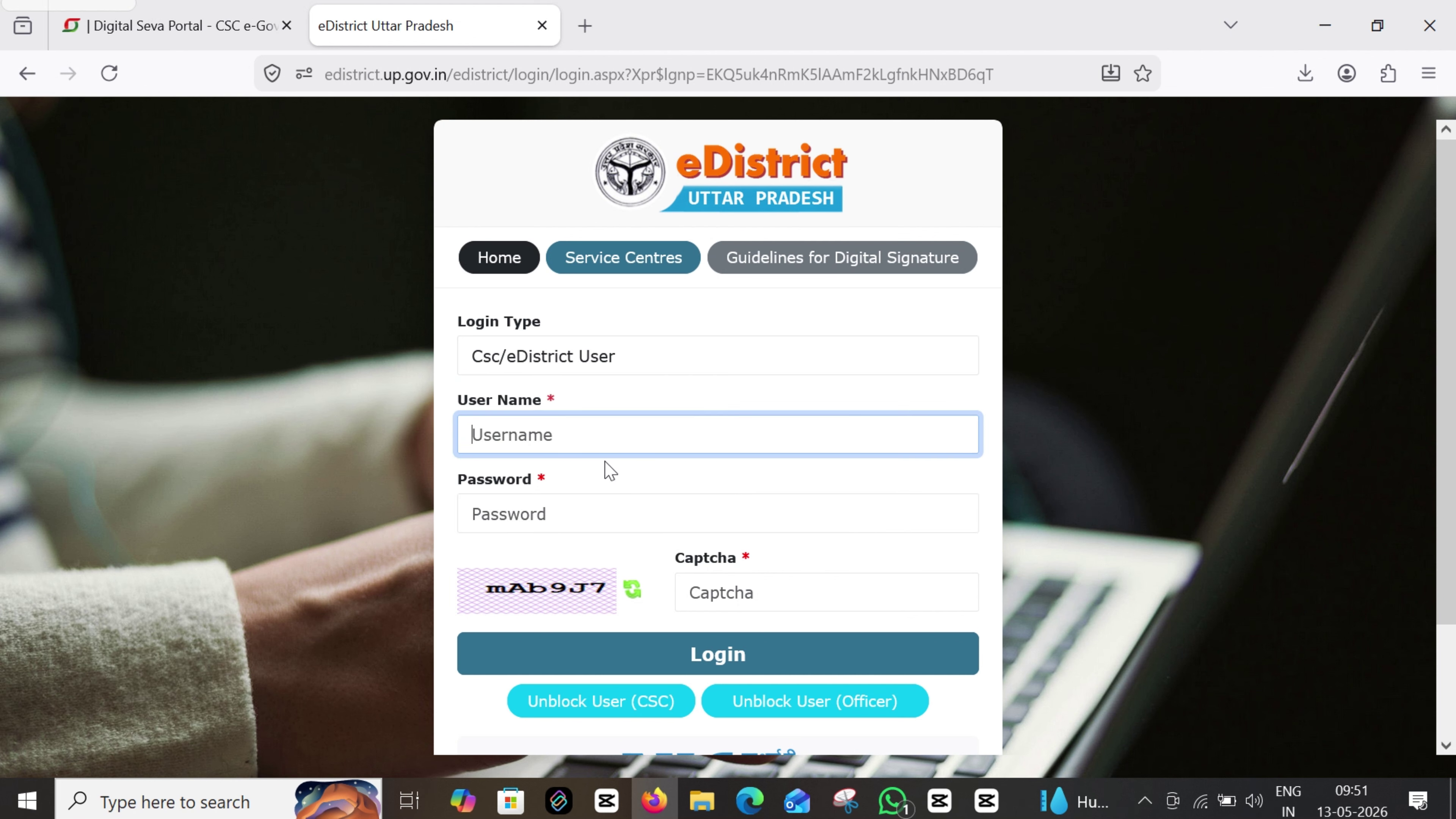
click(485, 512)
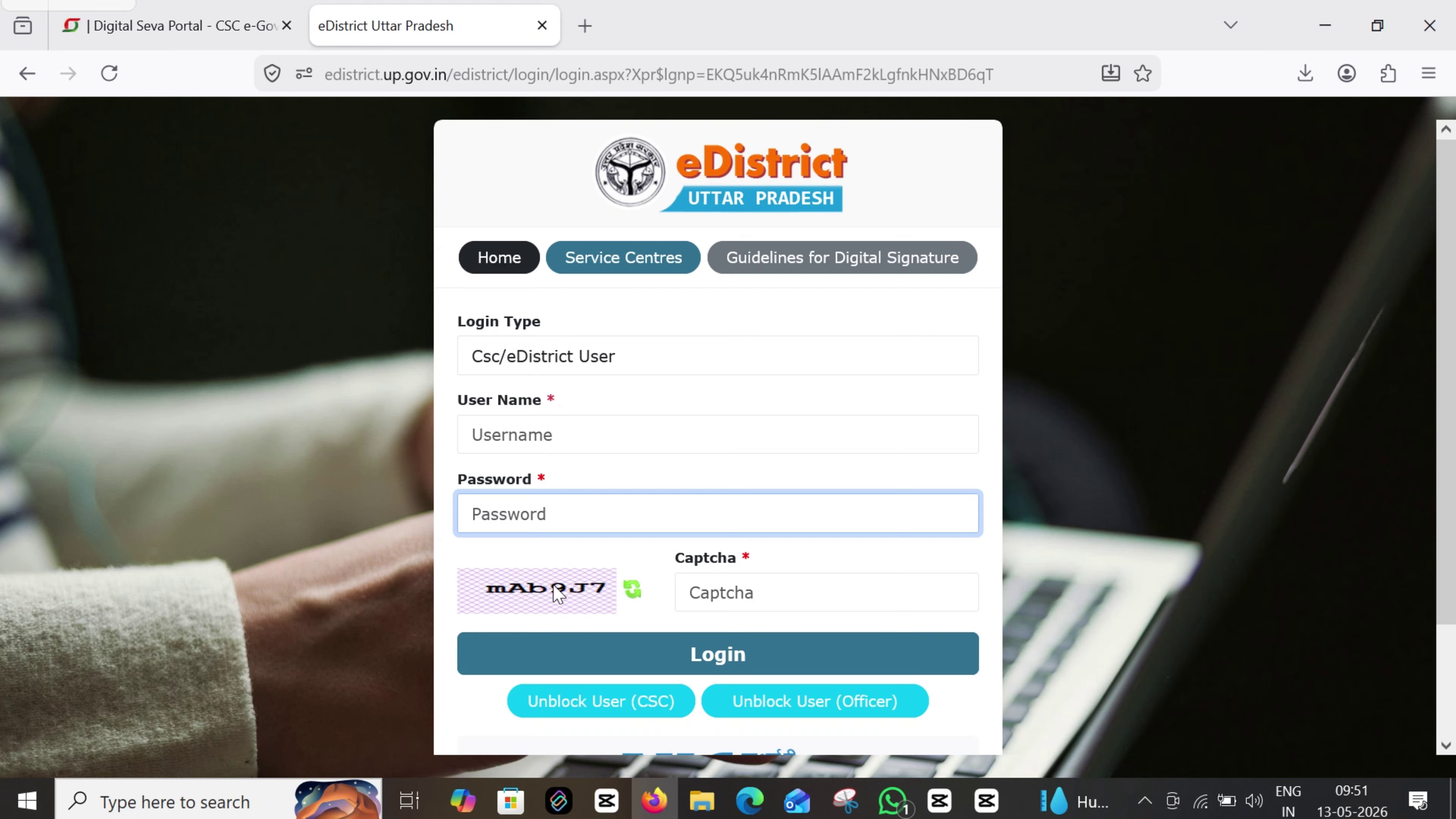
click(751, 585)
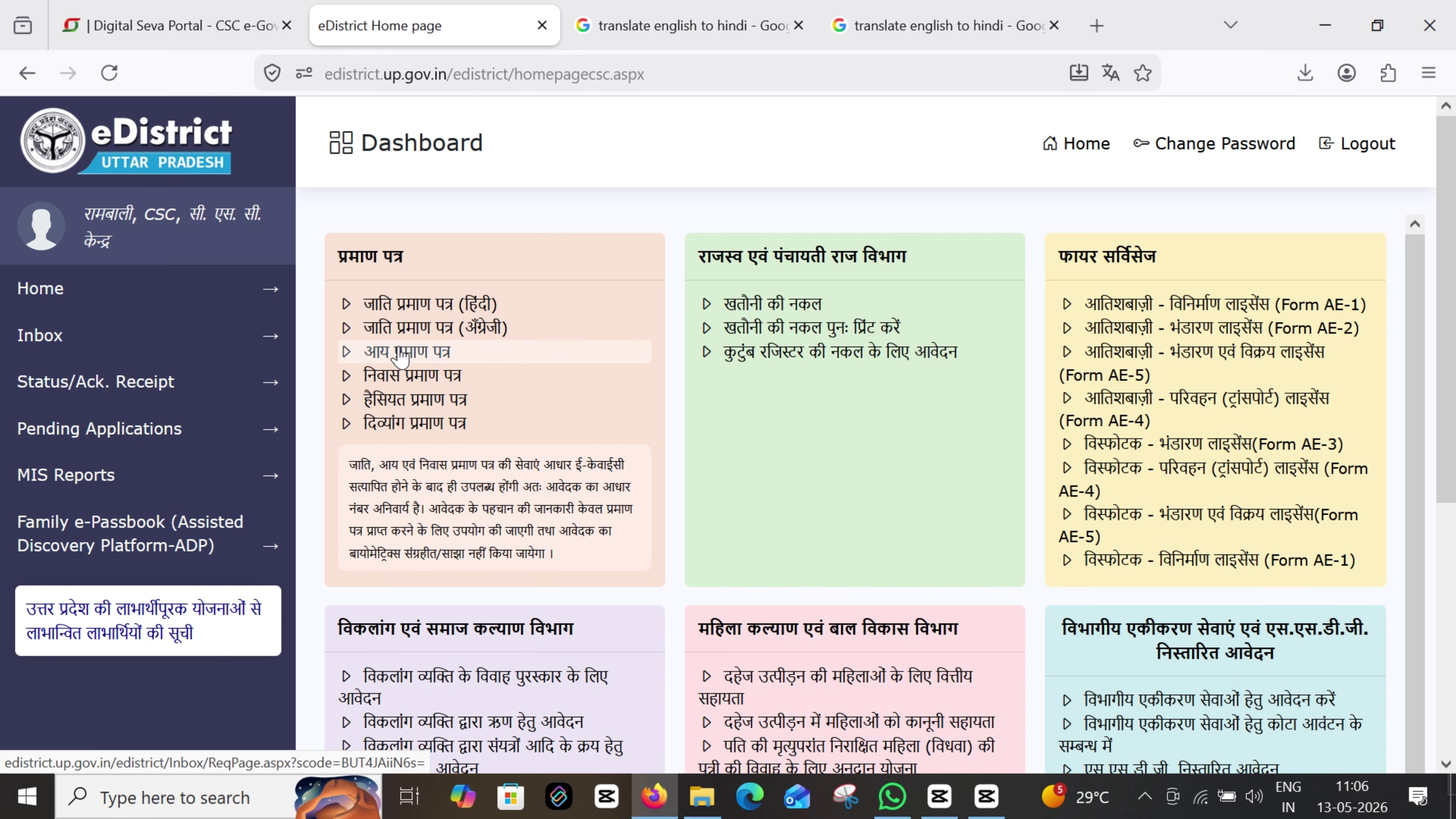
Start the आय प्रमाण पत्र application, enter the captcha, give e-KYC consent and submit
click(421, 353)
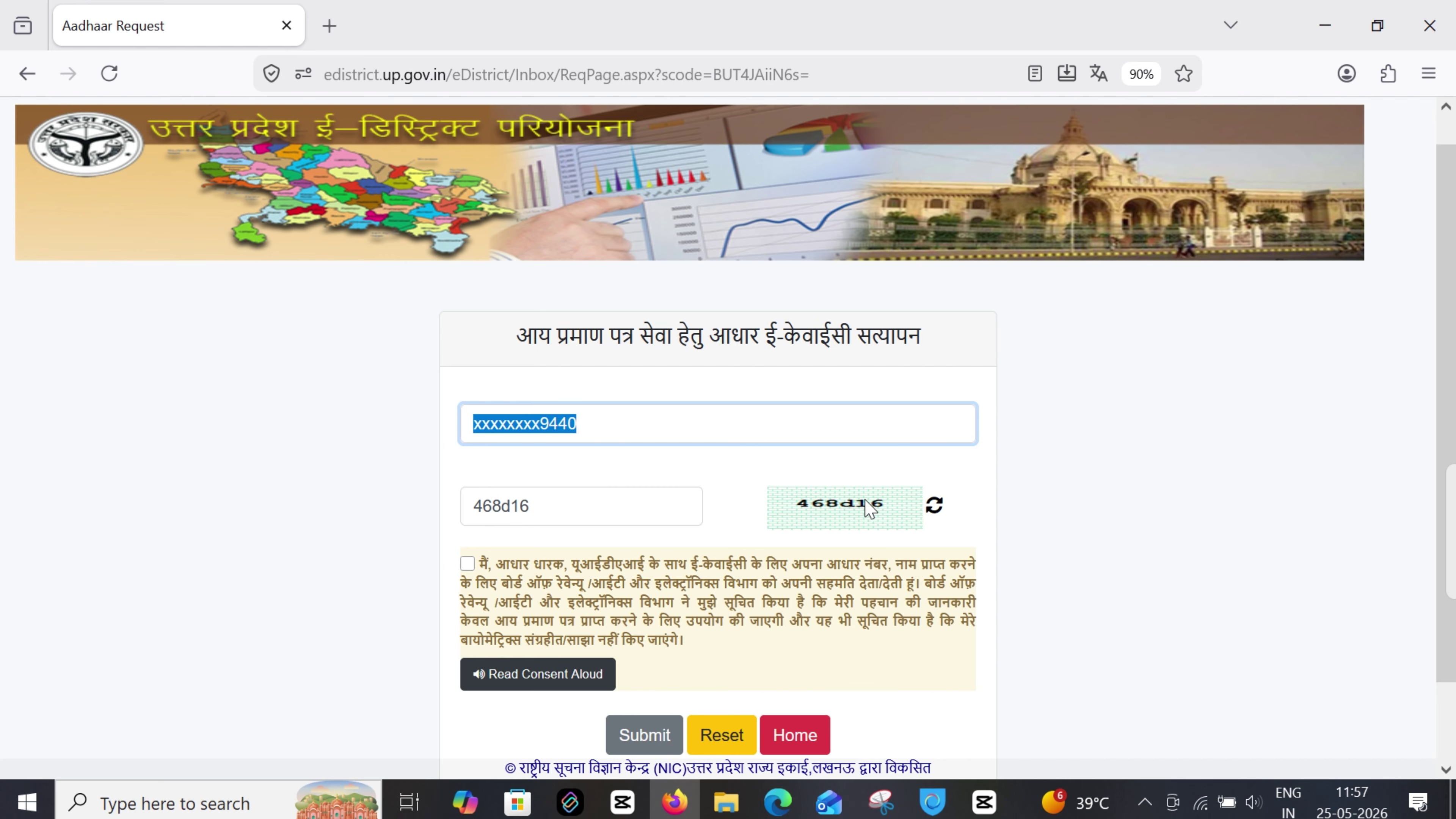
click(604, 506)
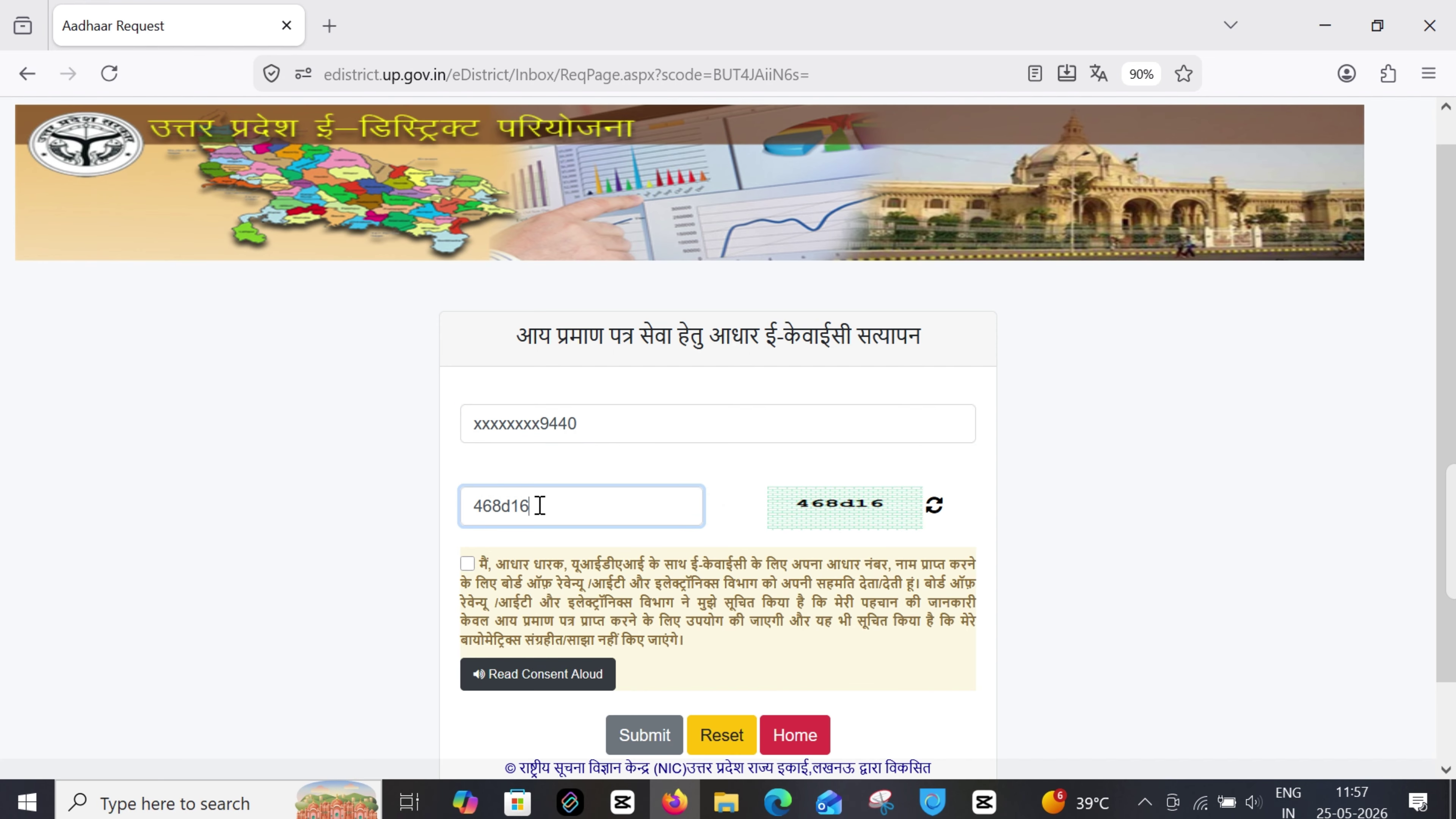
drag(540, 506, 467, 554)
click(467, 564)
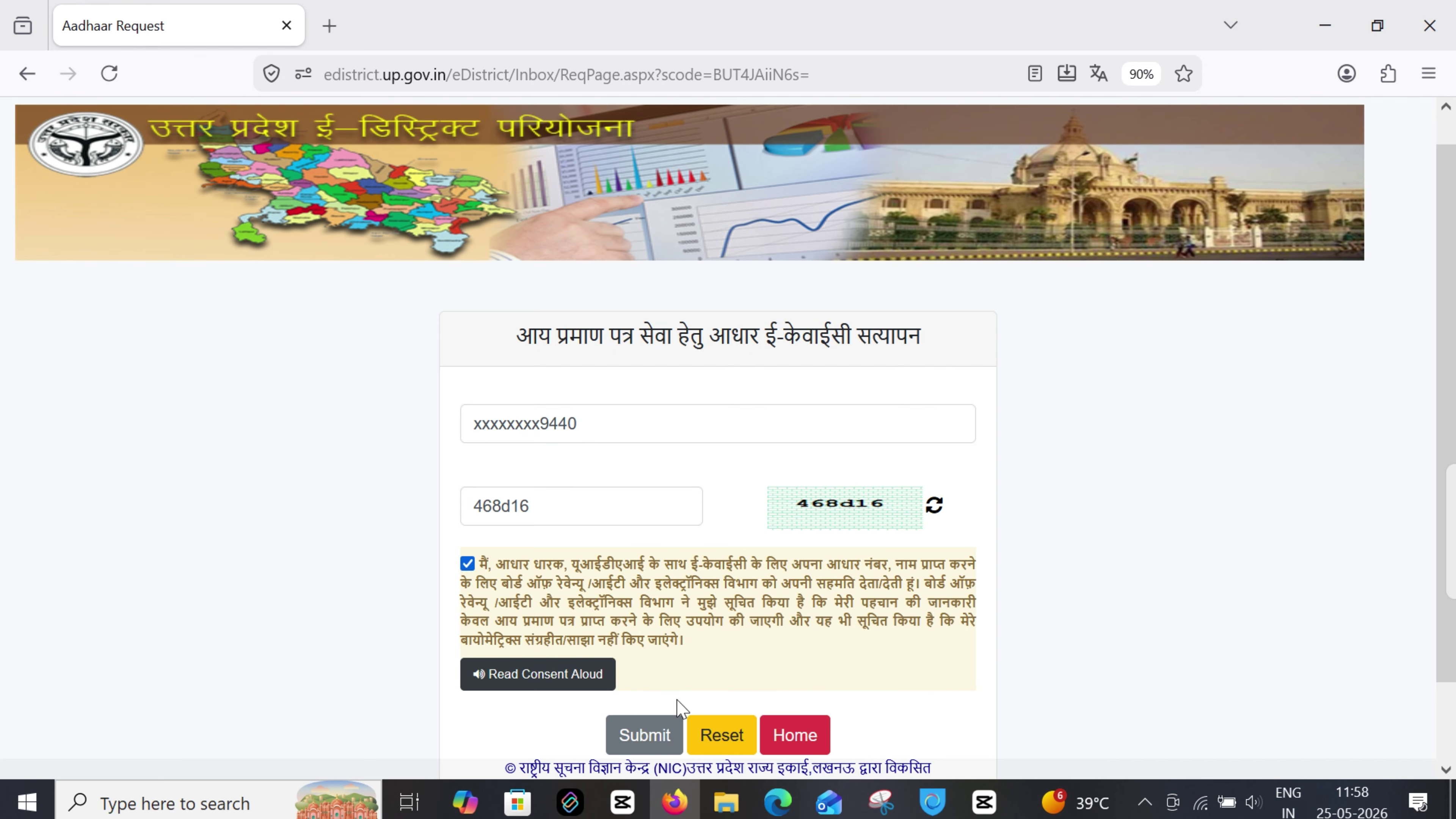
click(639, 736)
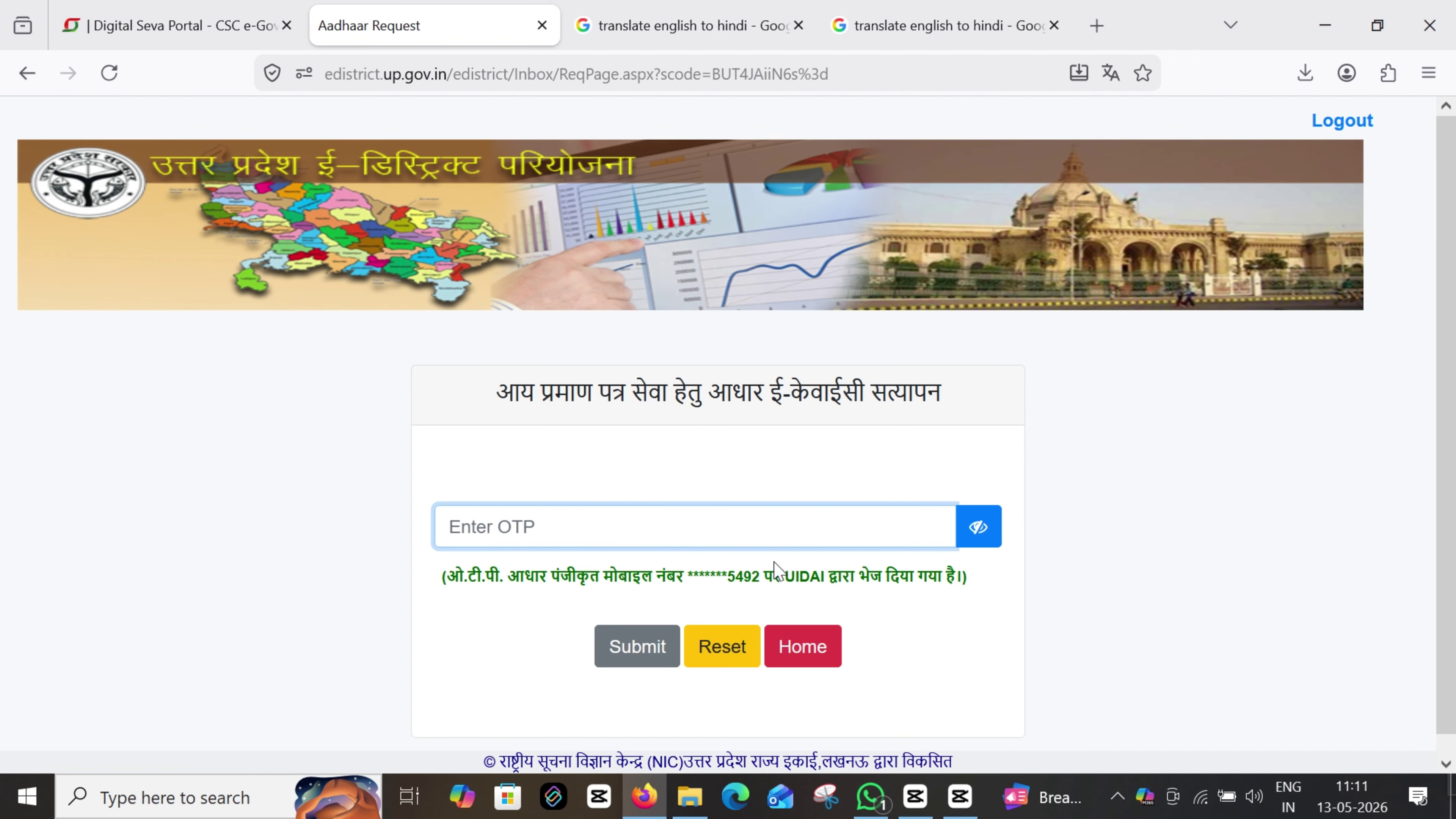
Paste the mobile OTP and submit it for verification
drag(722, 576, 761, 577)
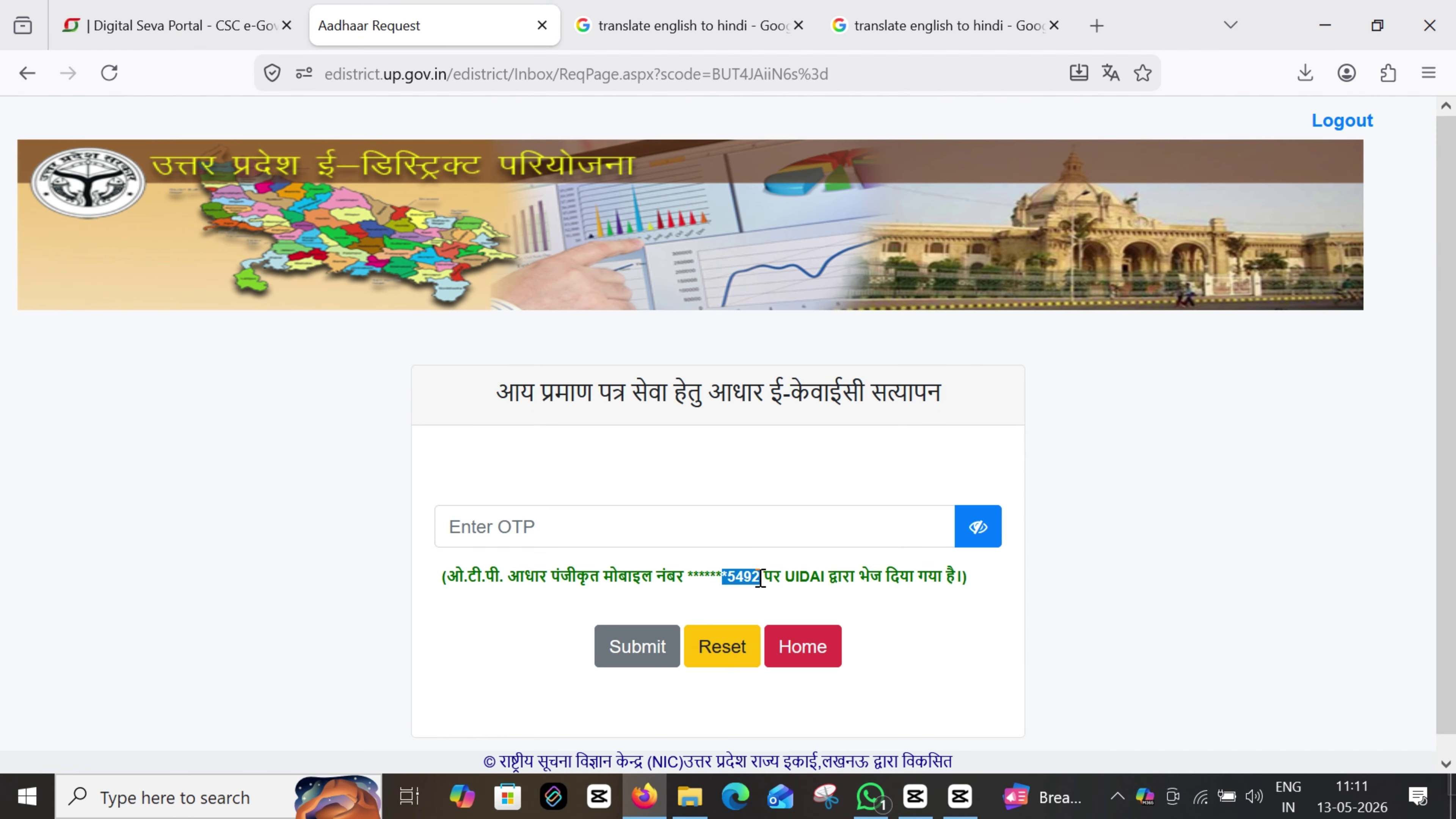
click(669, 518)
key(ctrl+v)
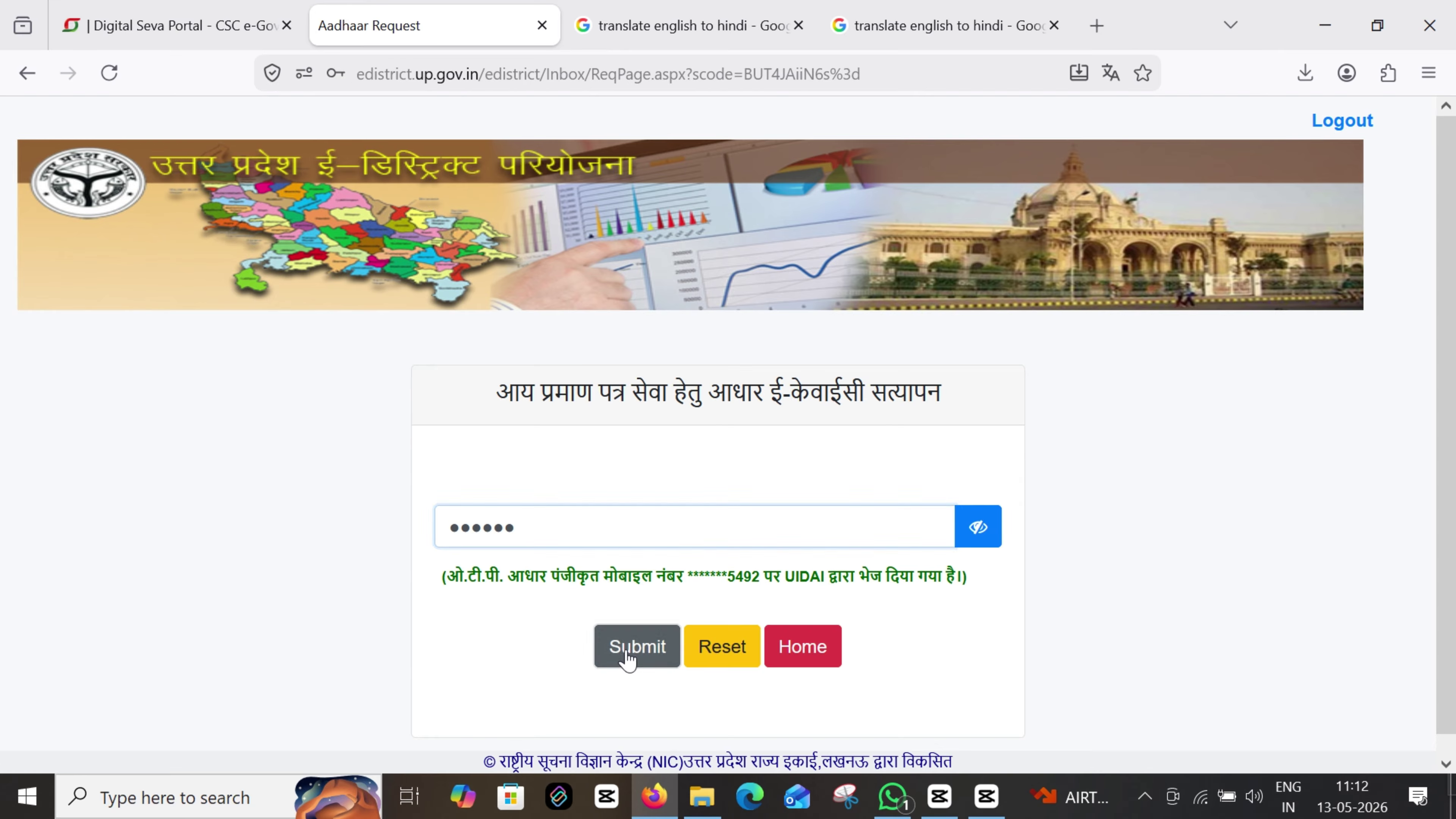
click(637, 647)
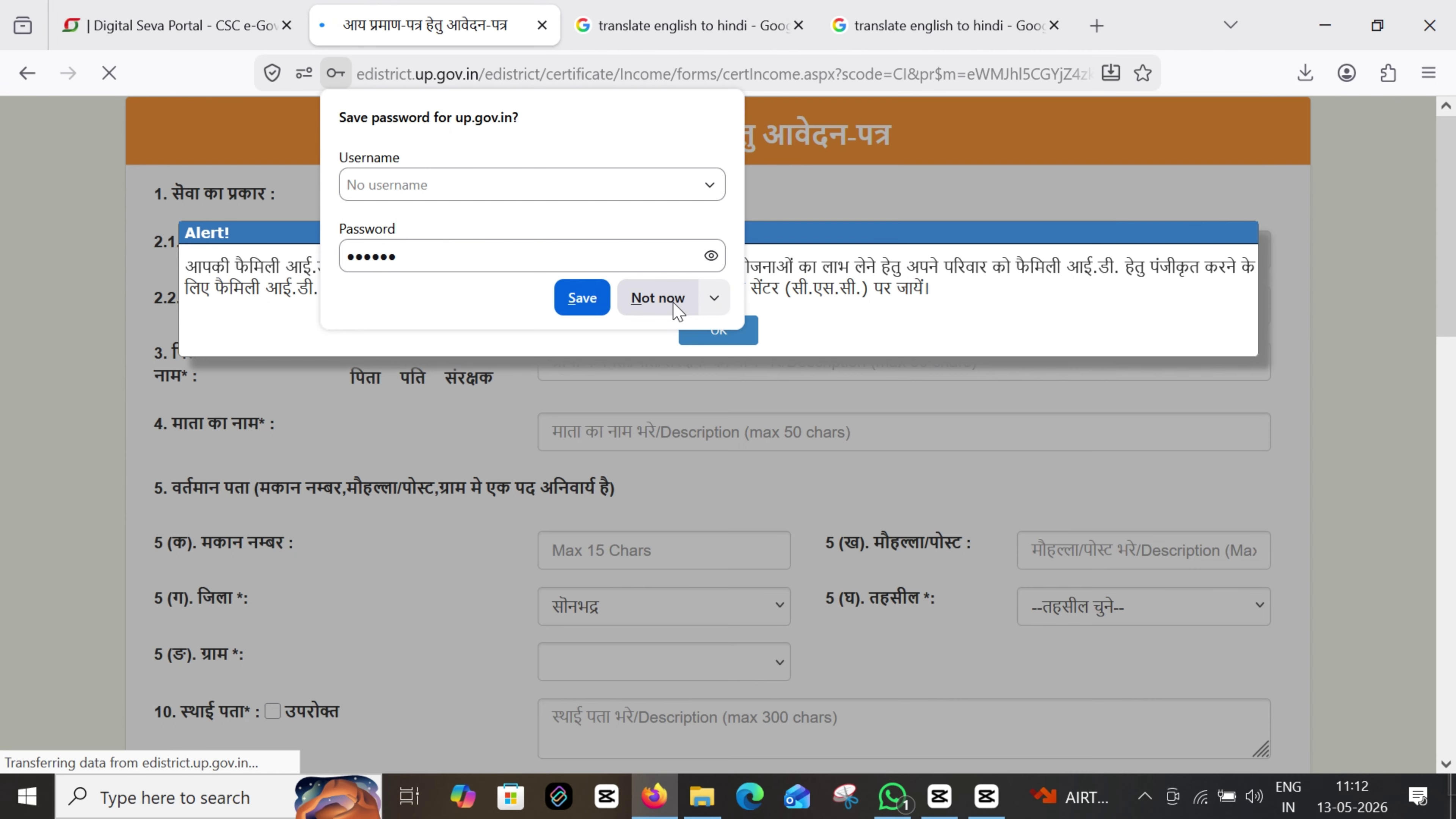
Decline Firefox's password save and review the family ID alert and prefilled applicant names
click(657, 298)
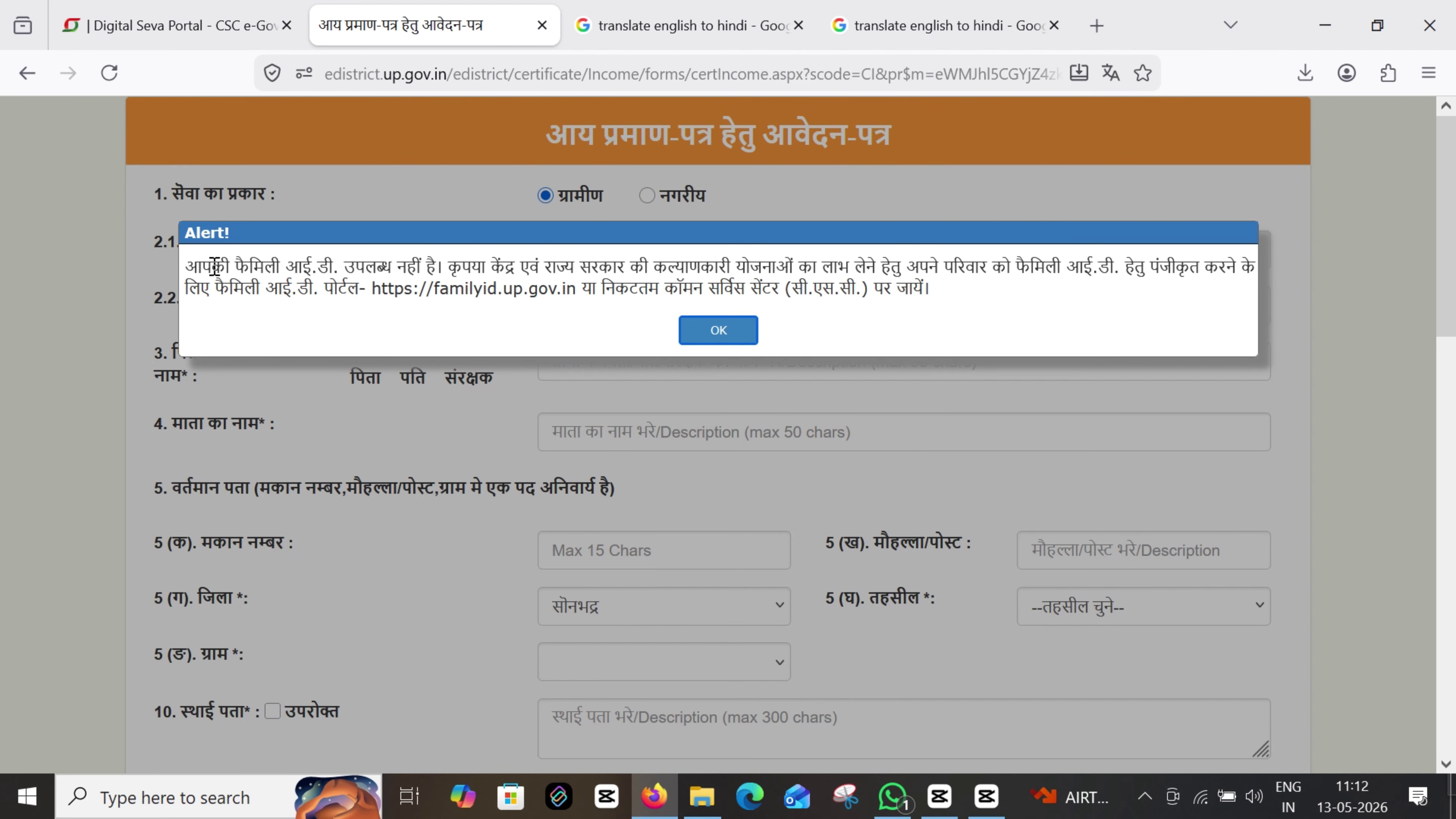
drag(196, 276, 851, 332)
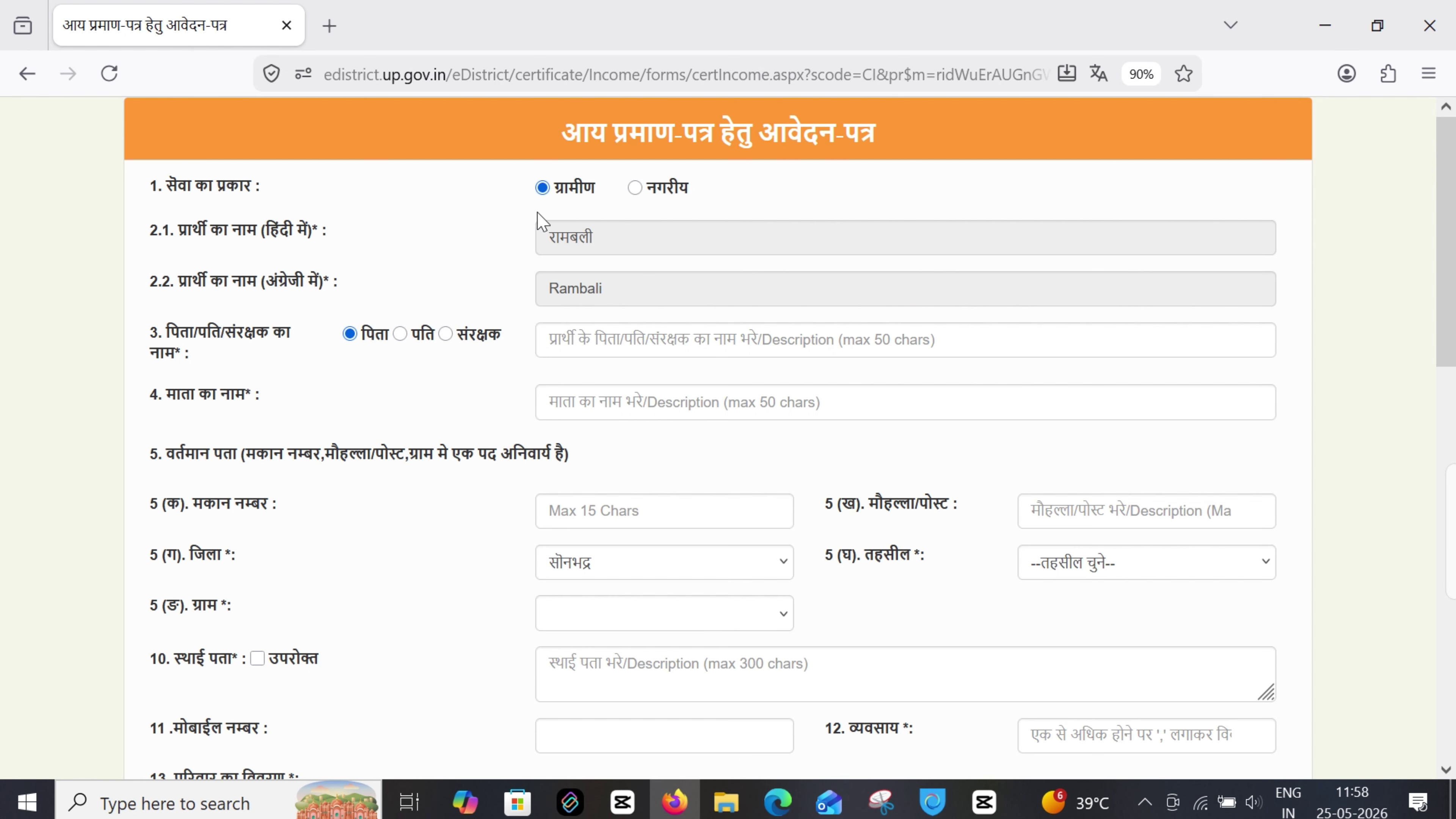
double_click(572, 198)
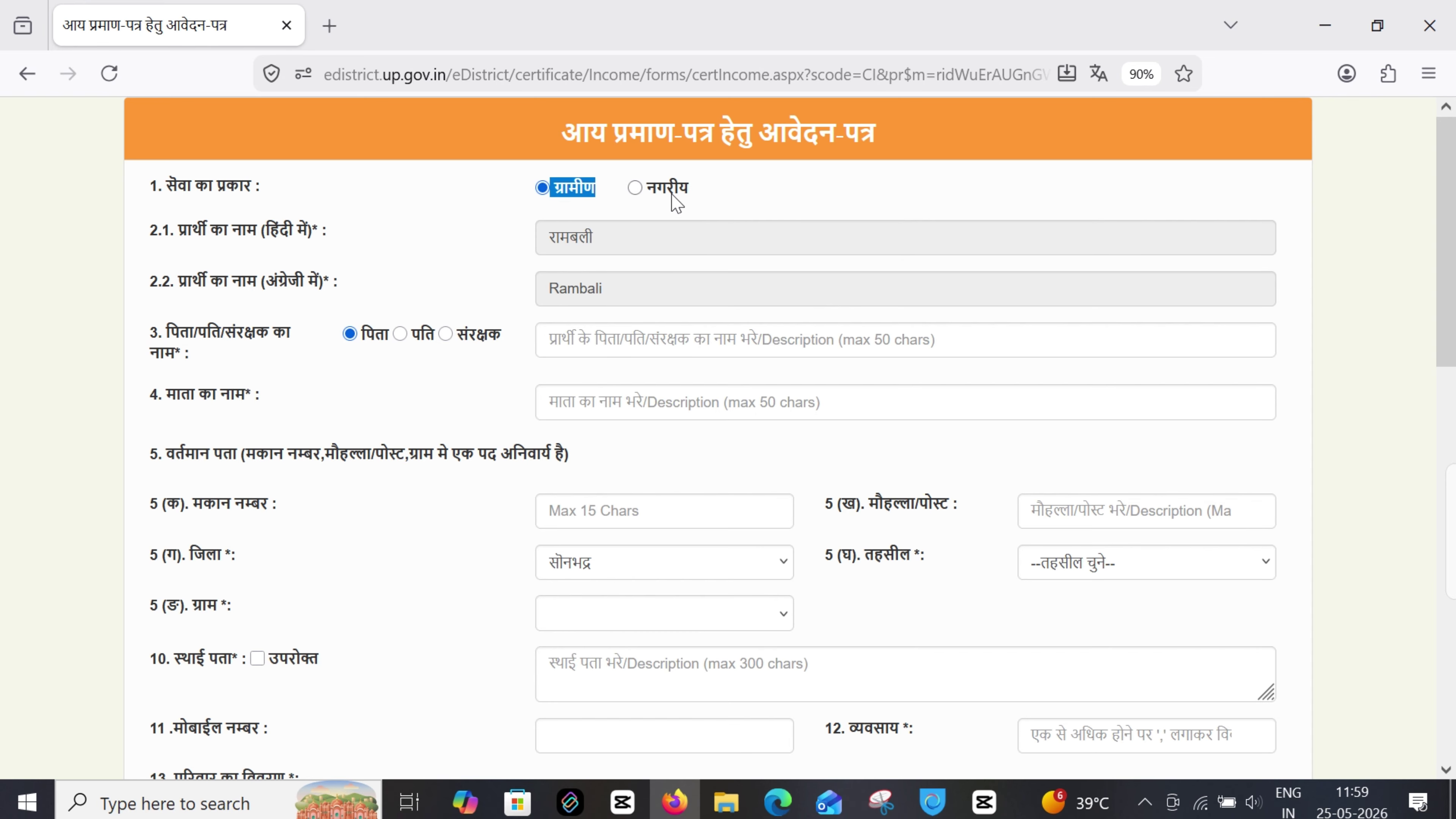
drag(650, 202, 687, 199)
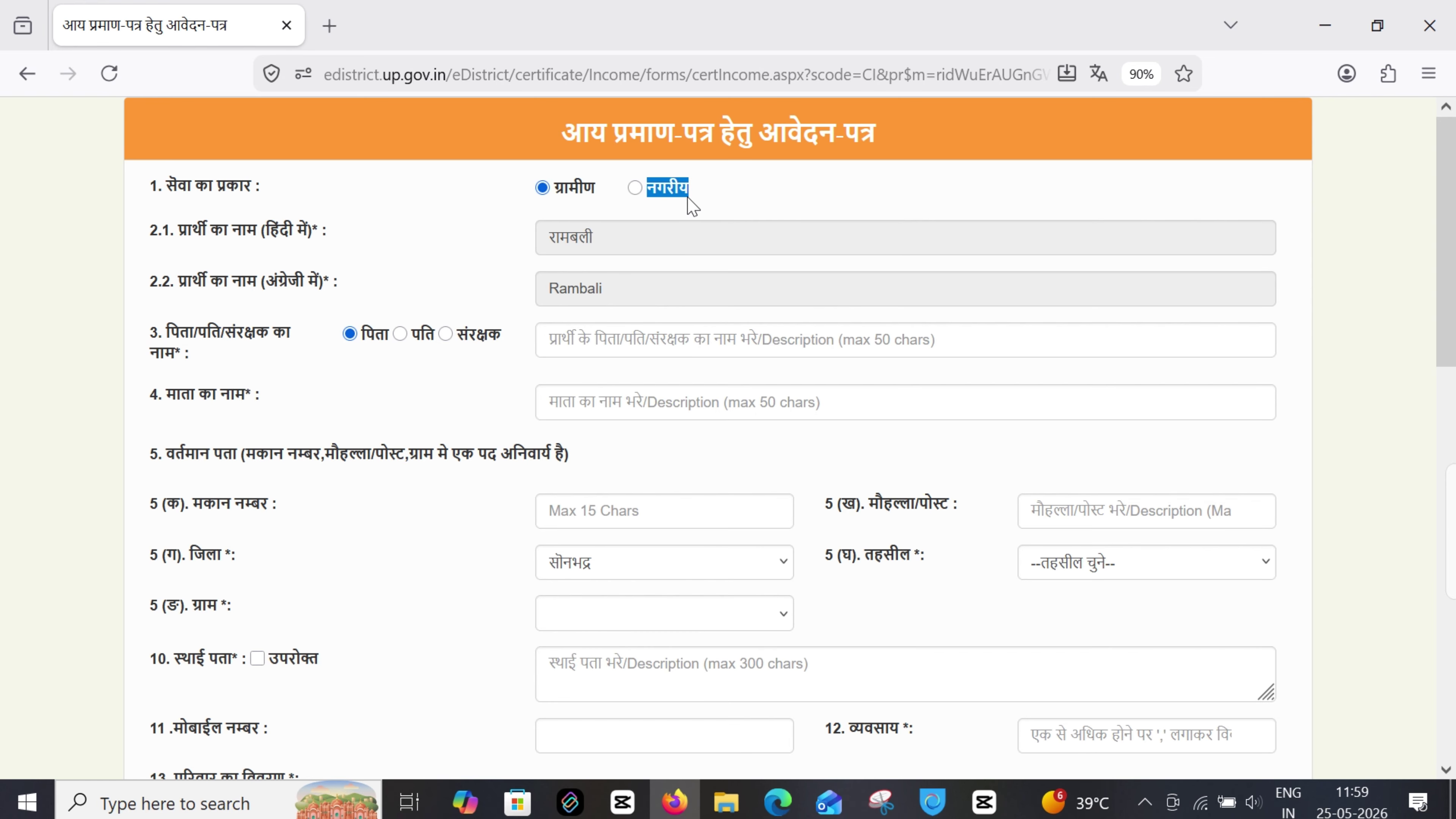
double_click(567, 236)
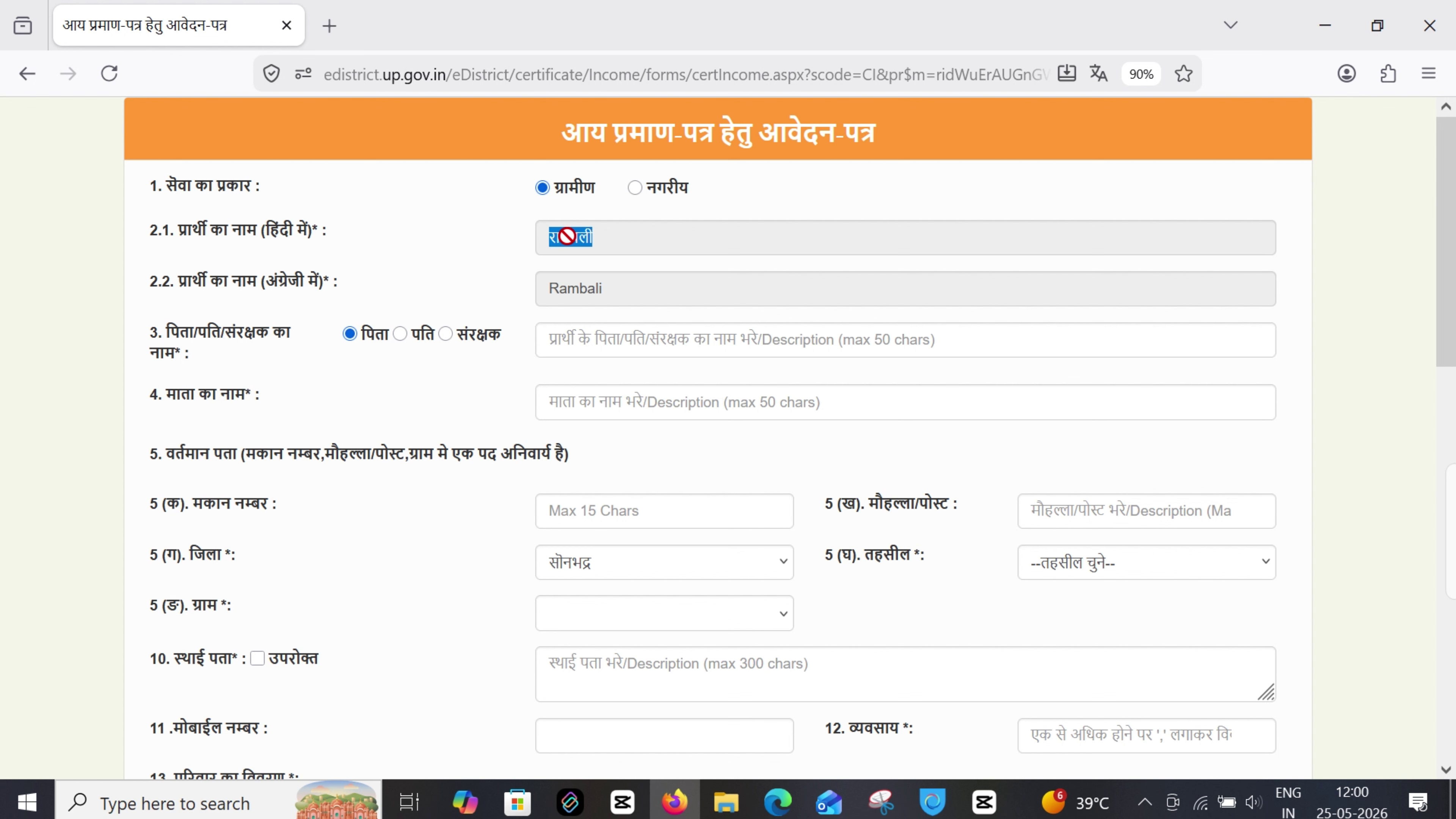
drag(602, 295, 543, 286)
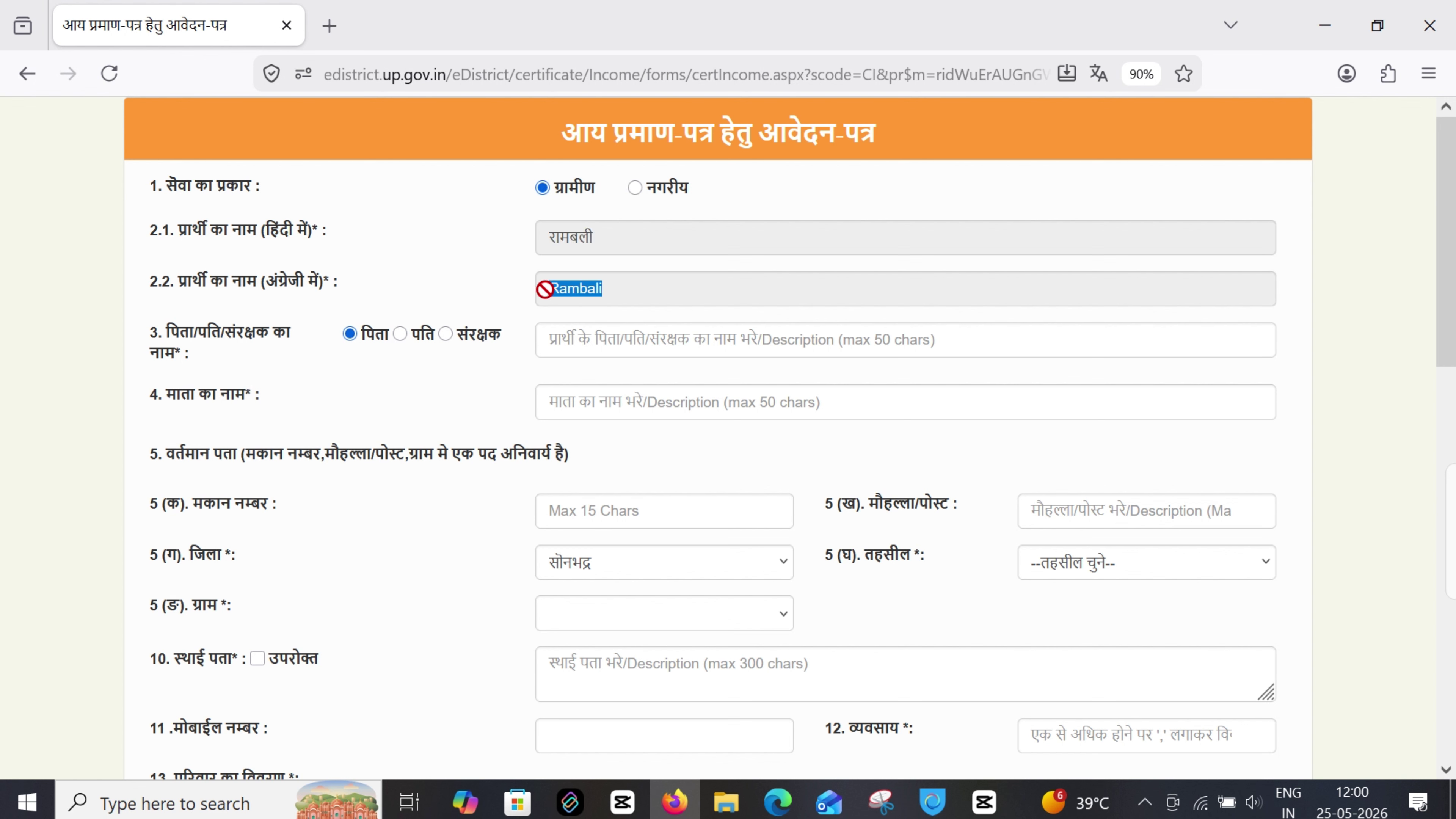
Set the item 3 relation type to संरक्षक instead of पति
click(360, 336)
double_click(425, 345)
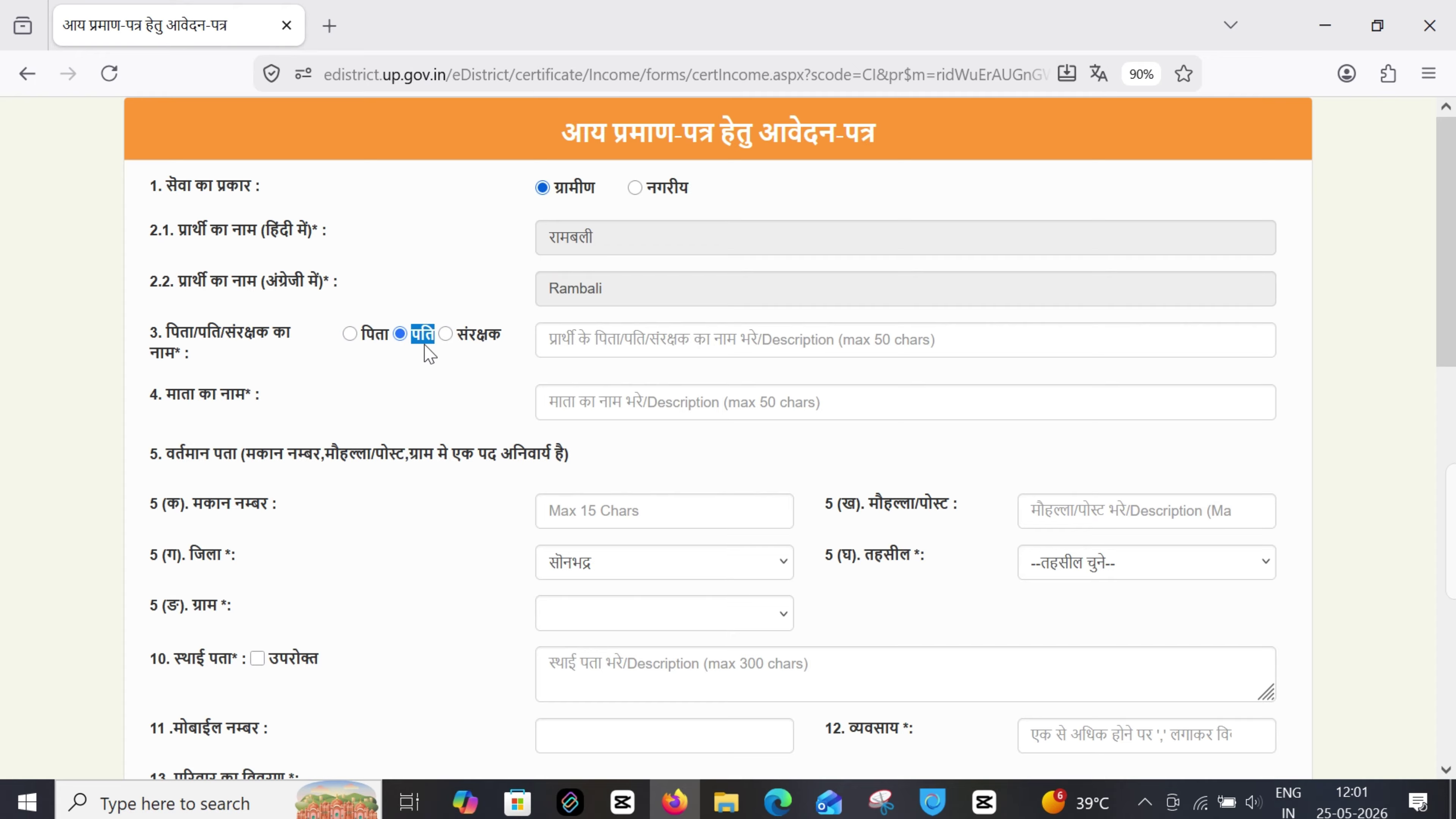
click(446, 334)
drag(459, 338, 501, 349)
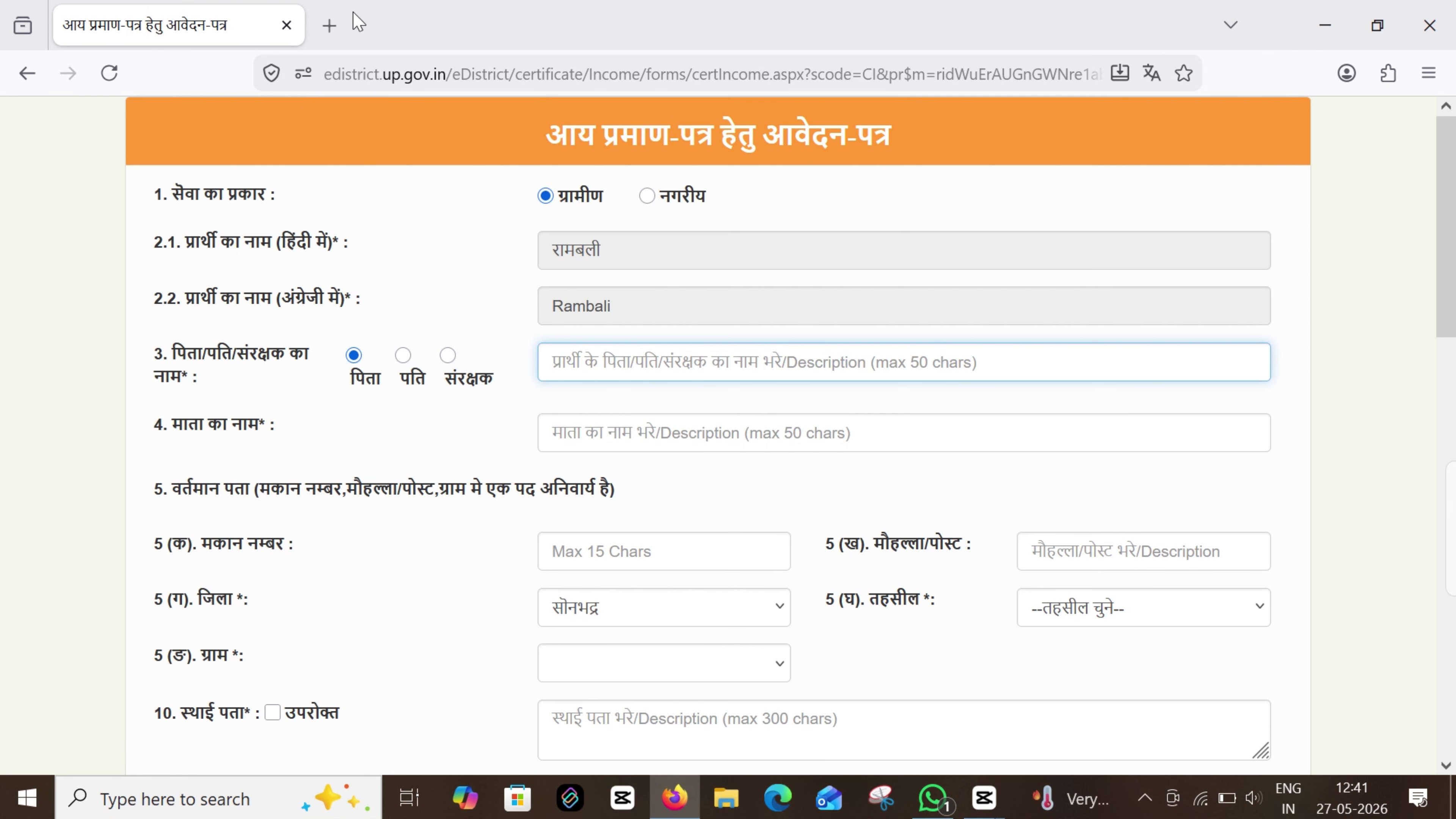
In a new tab, translate the father's name into Hindi with Google Translate and copy it
click(331, 25)
click(403, 76)
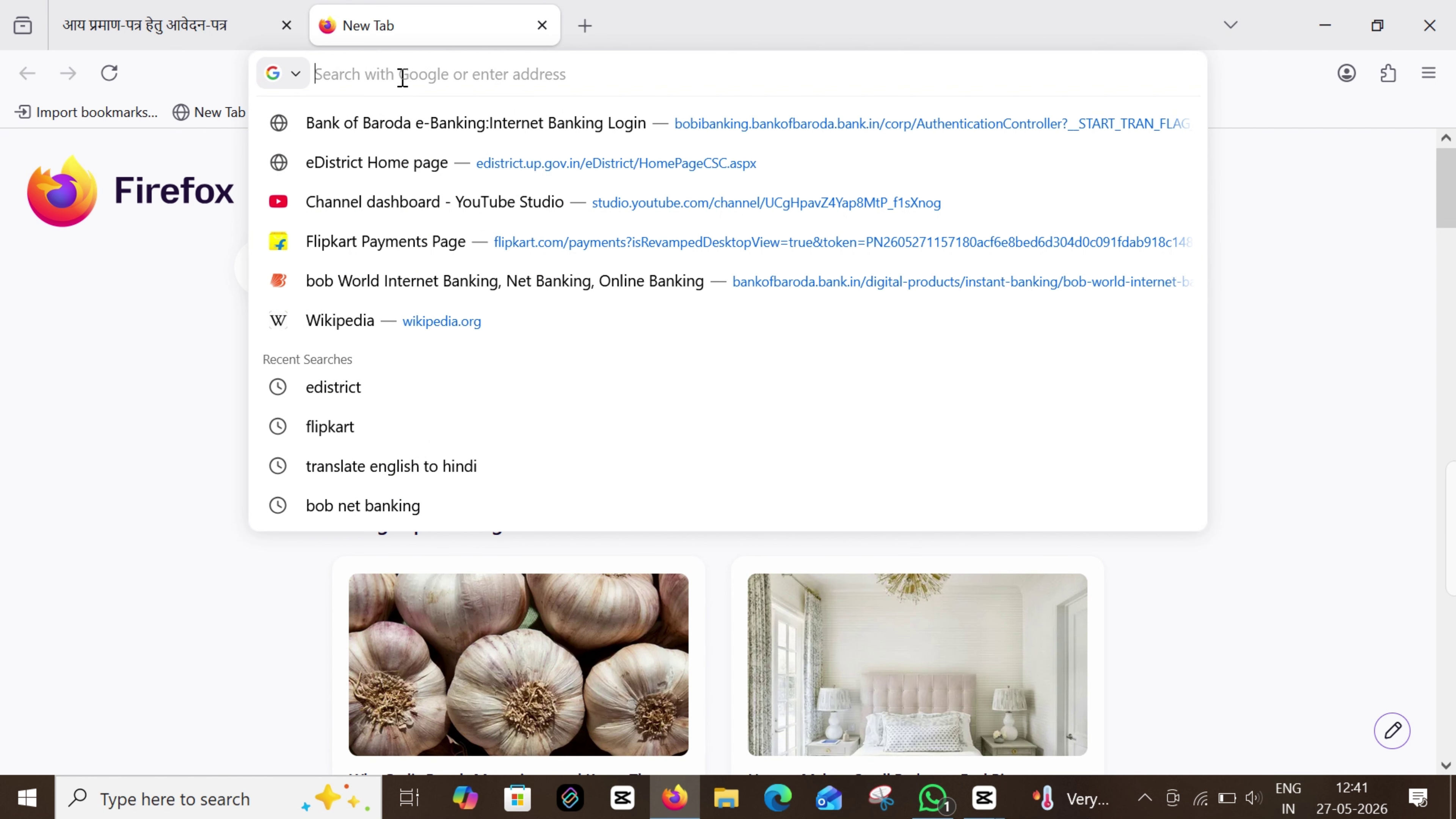
text(tra)
click(404, 172)
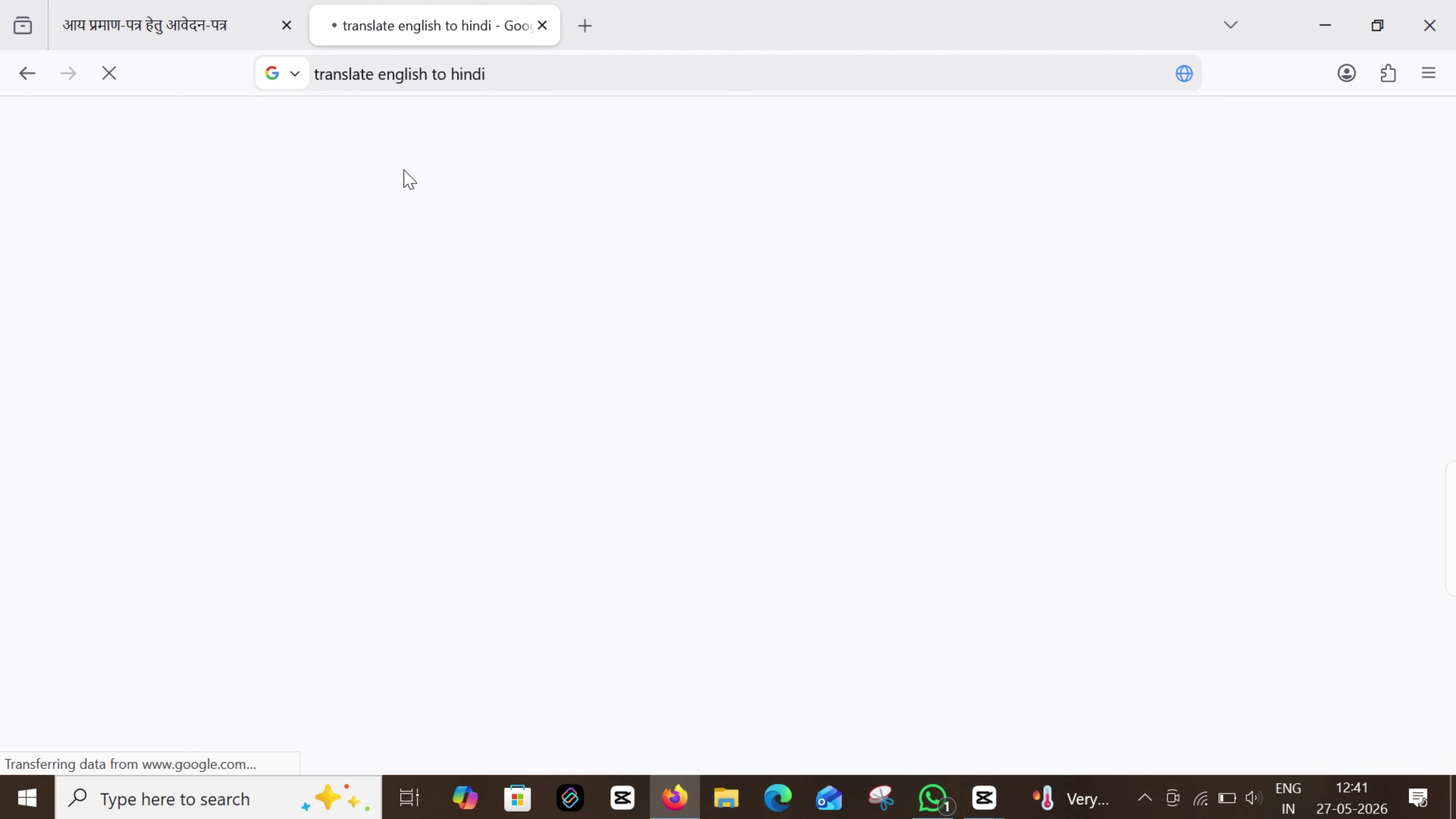
click(201, 394)
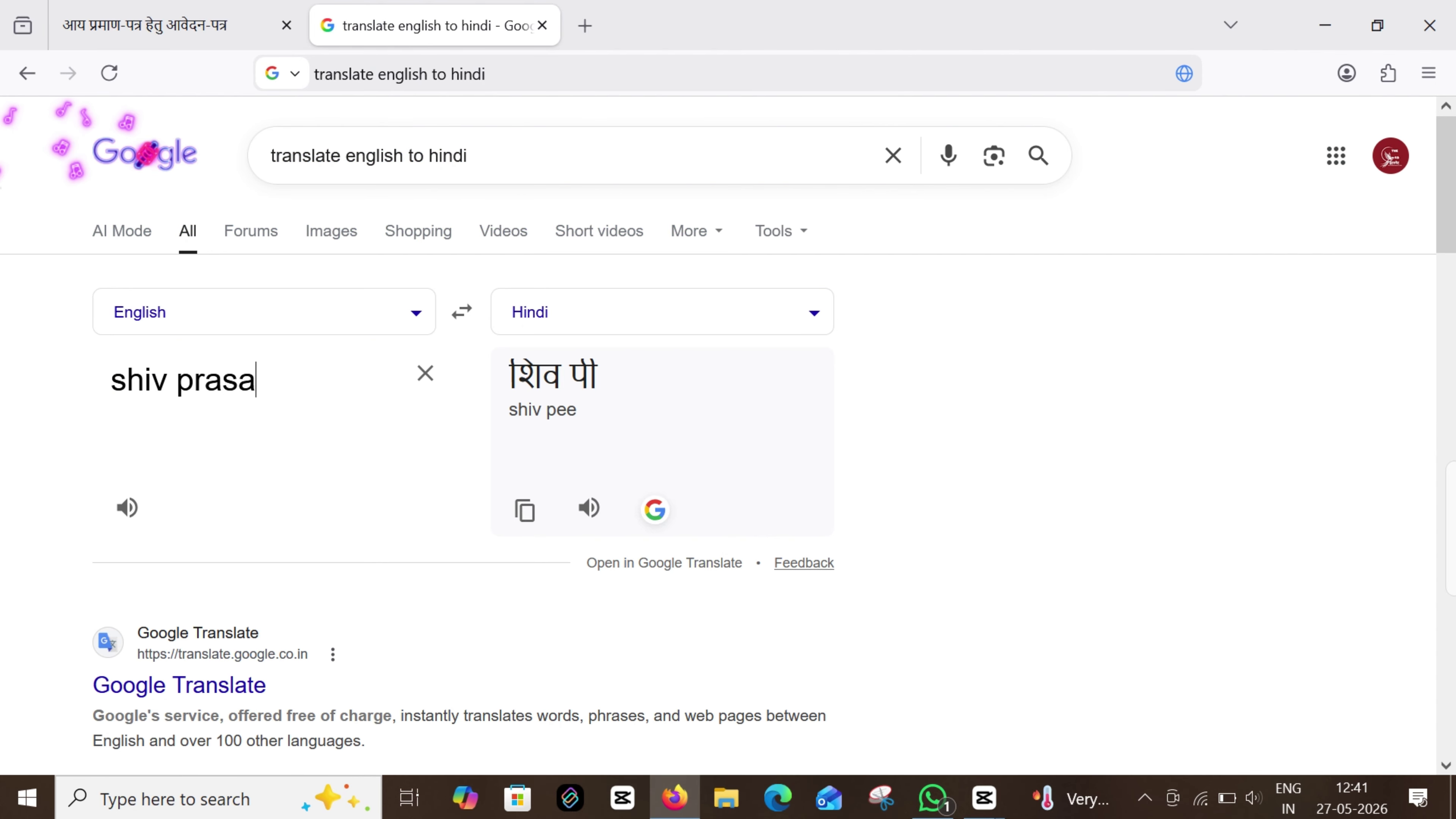
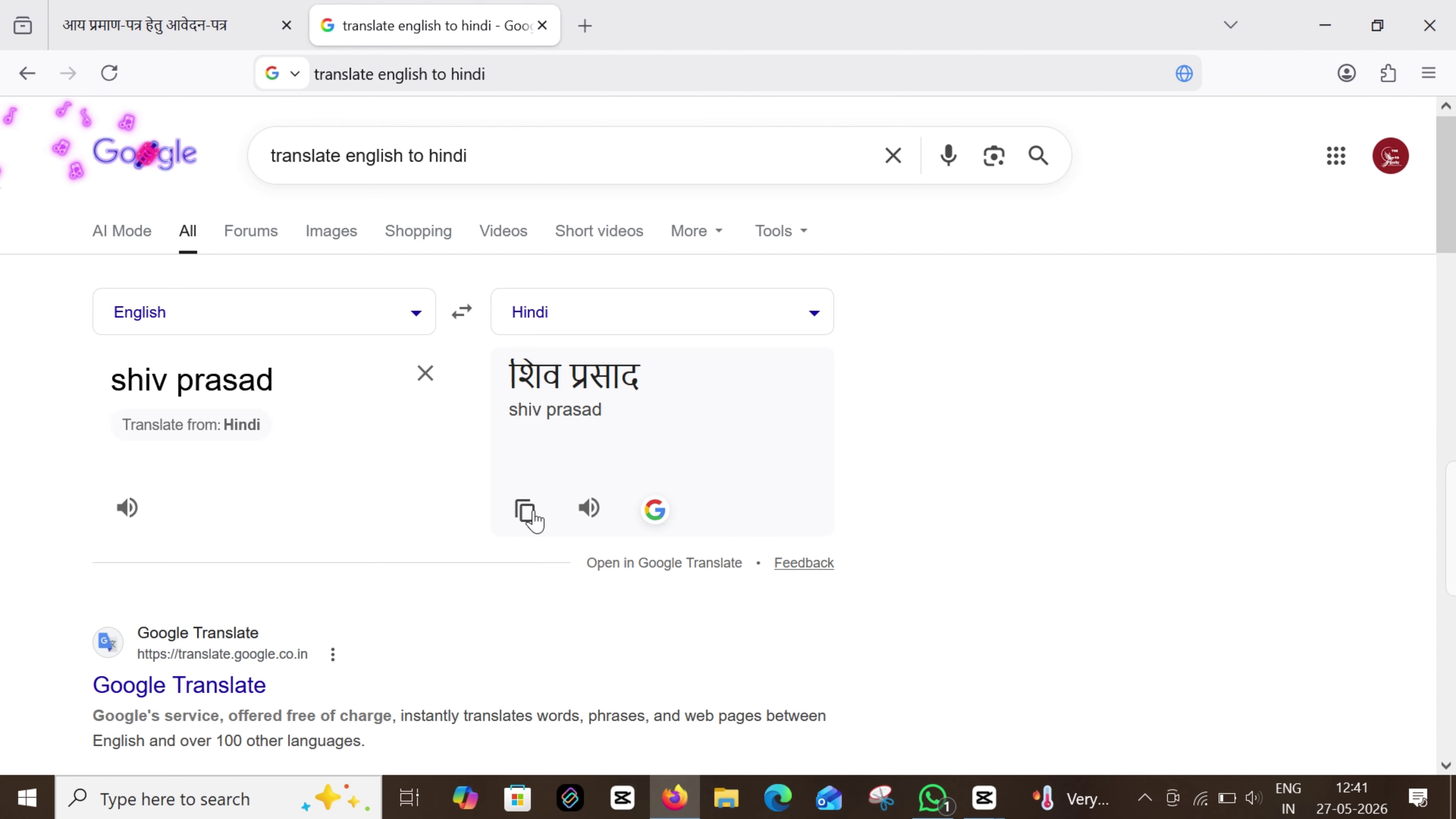
click(526, 510)
Copy the mother's Hindi name and paste it into the form's mother name field
click(162, 23)
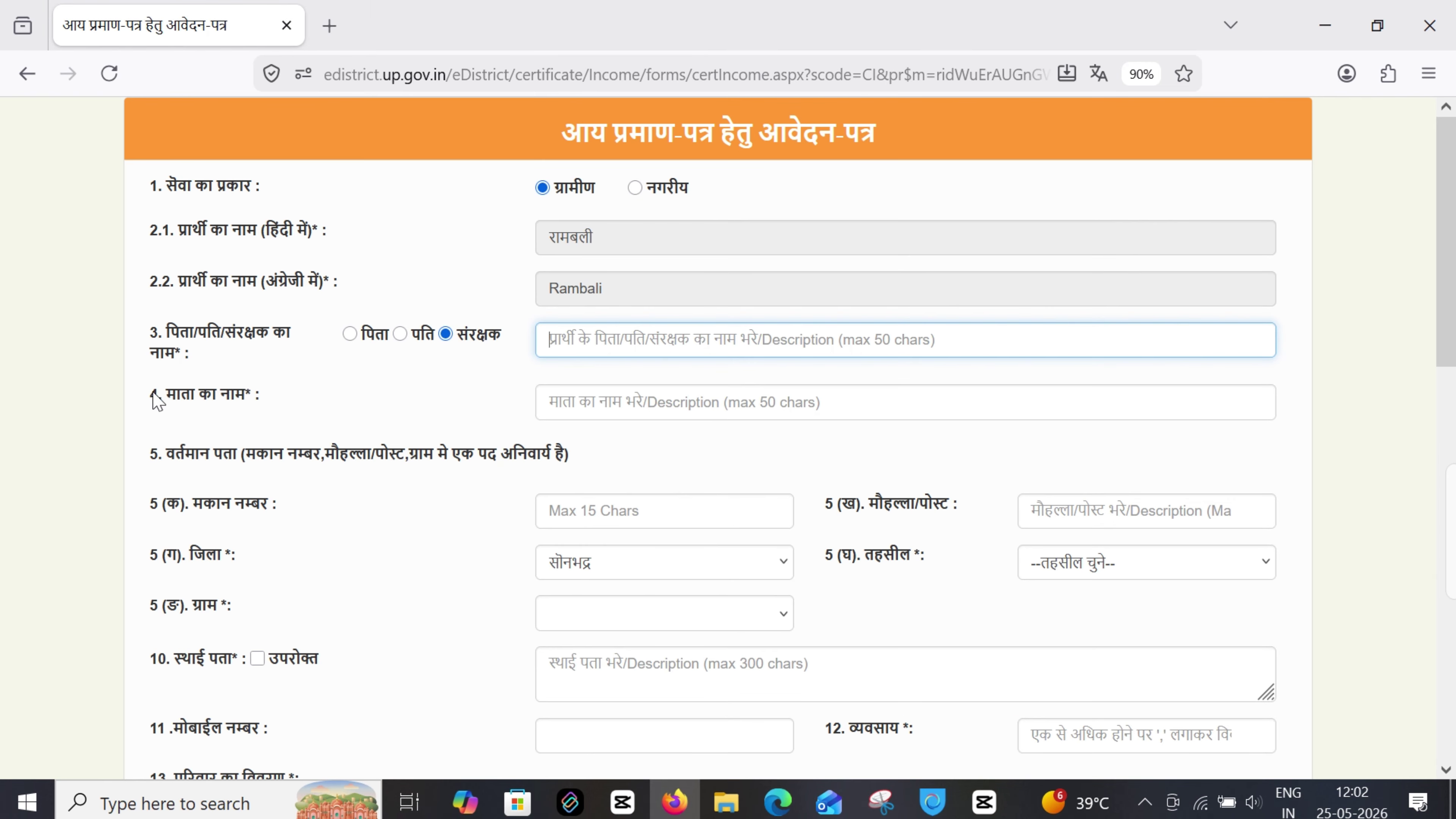
drag(156, 401, 270, 408)
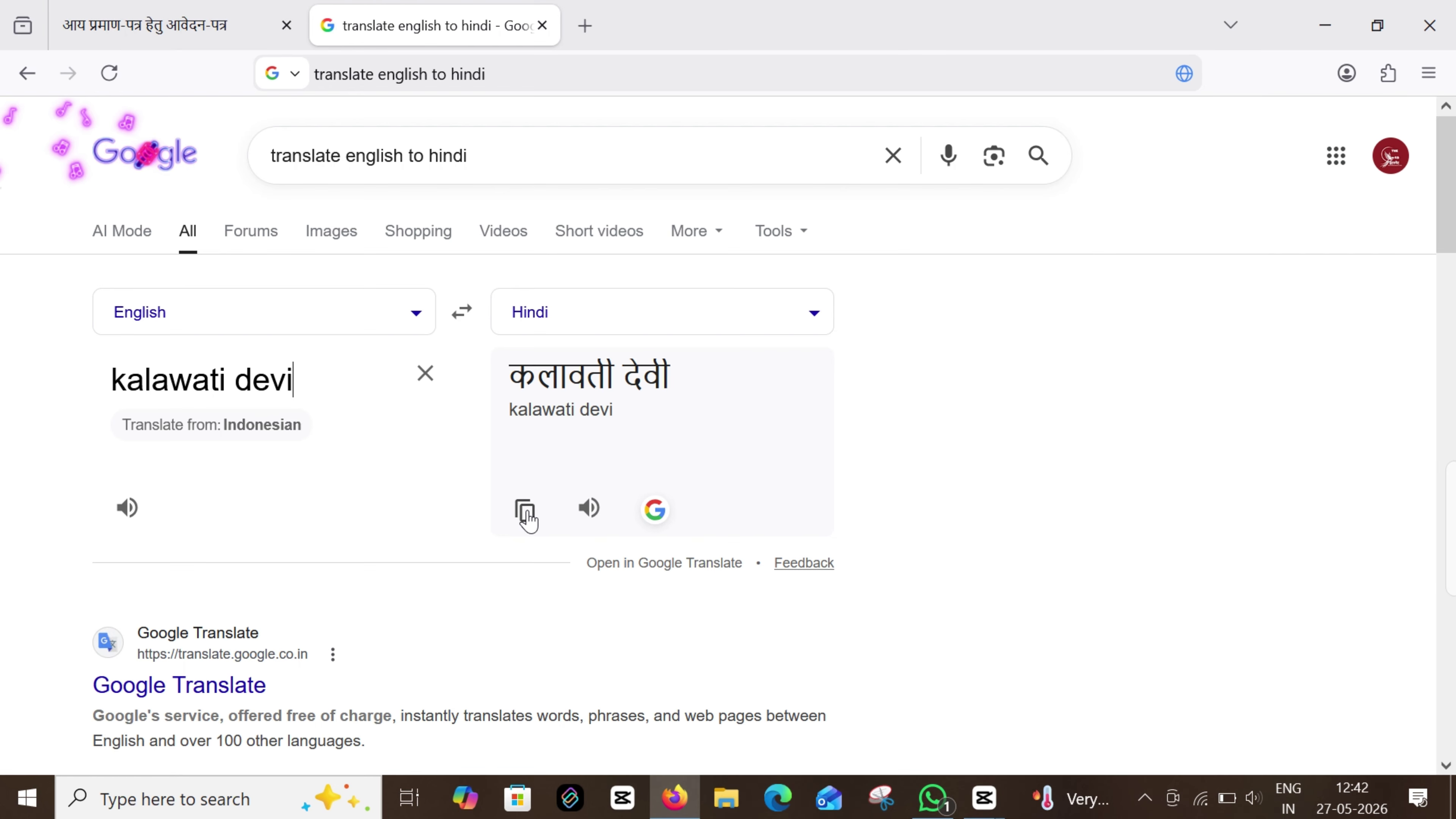
click(524, 513)
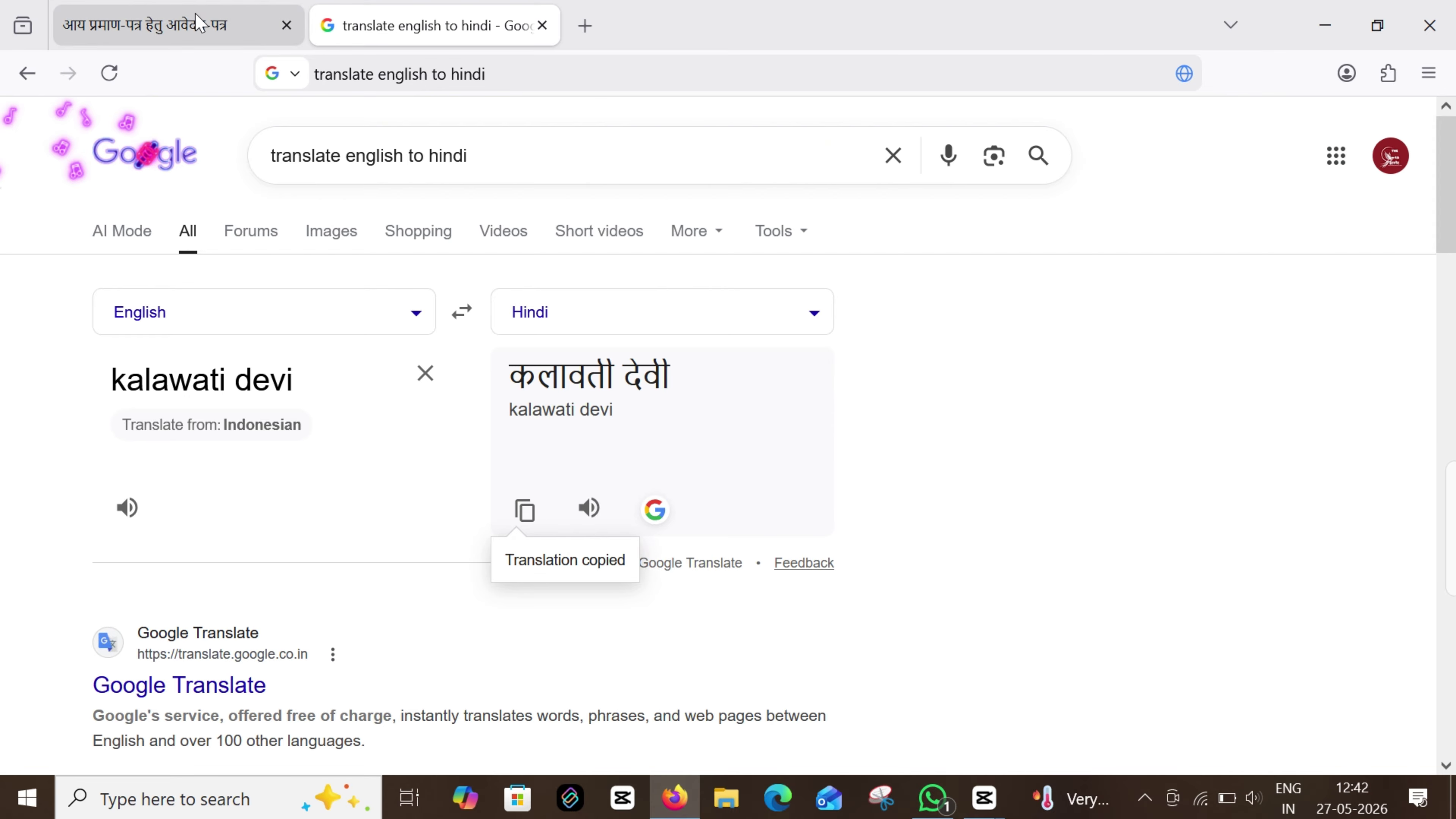
click(172, 26)
key(ctrl+v)
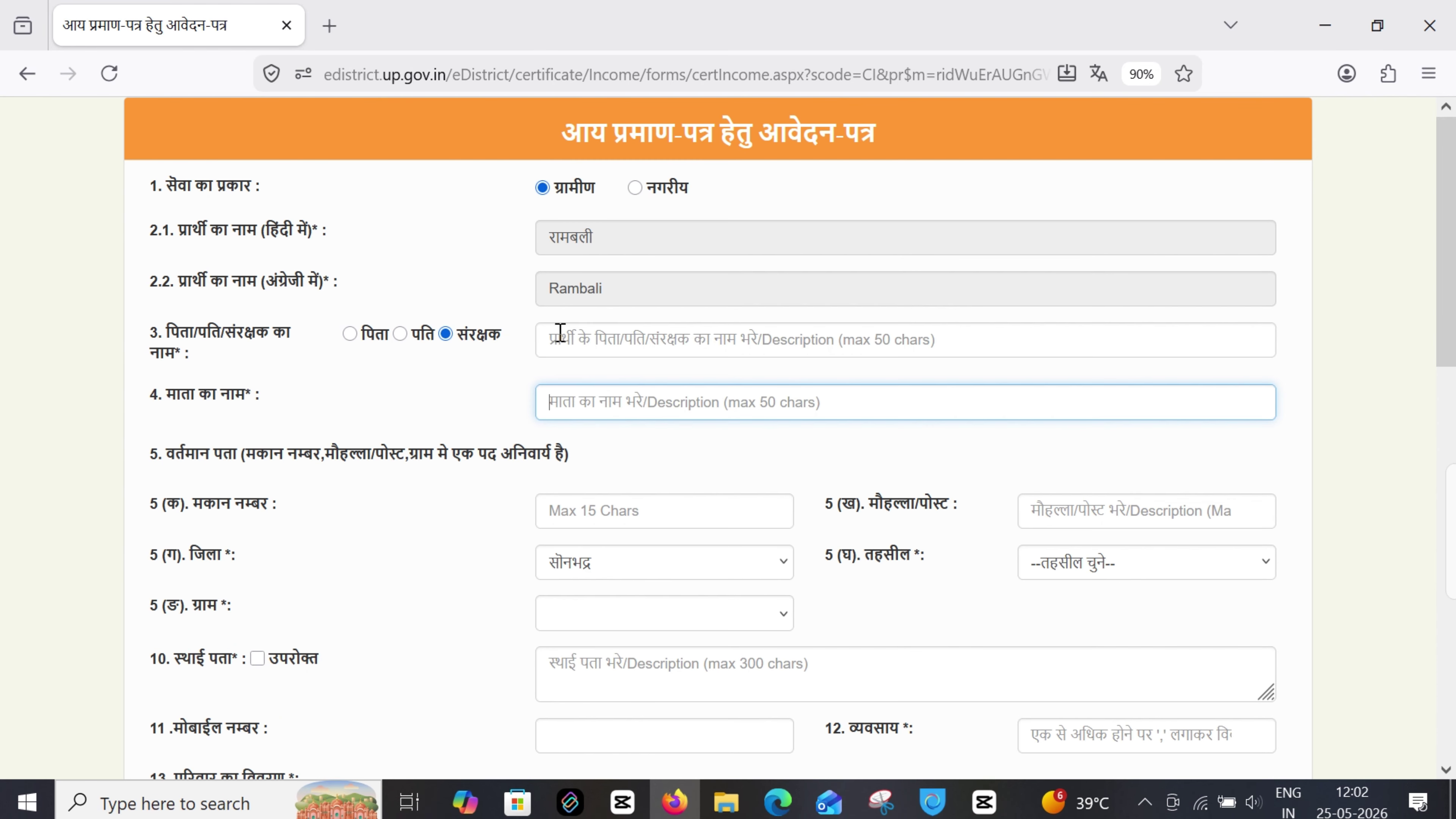
click(560, 333)
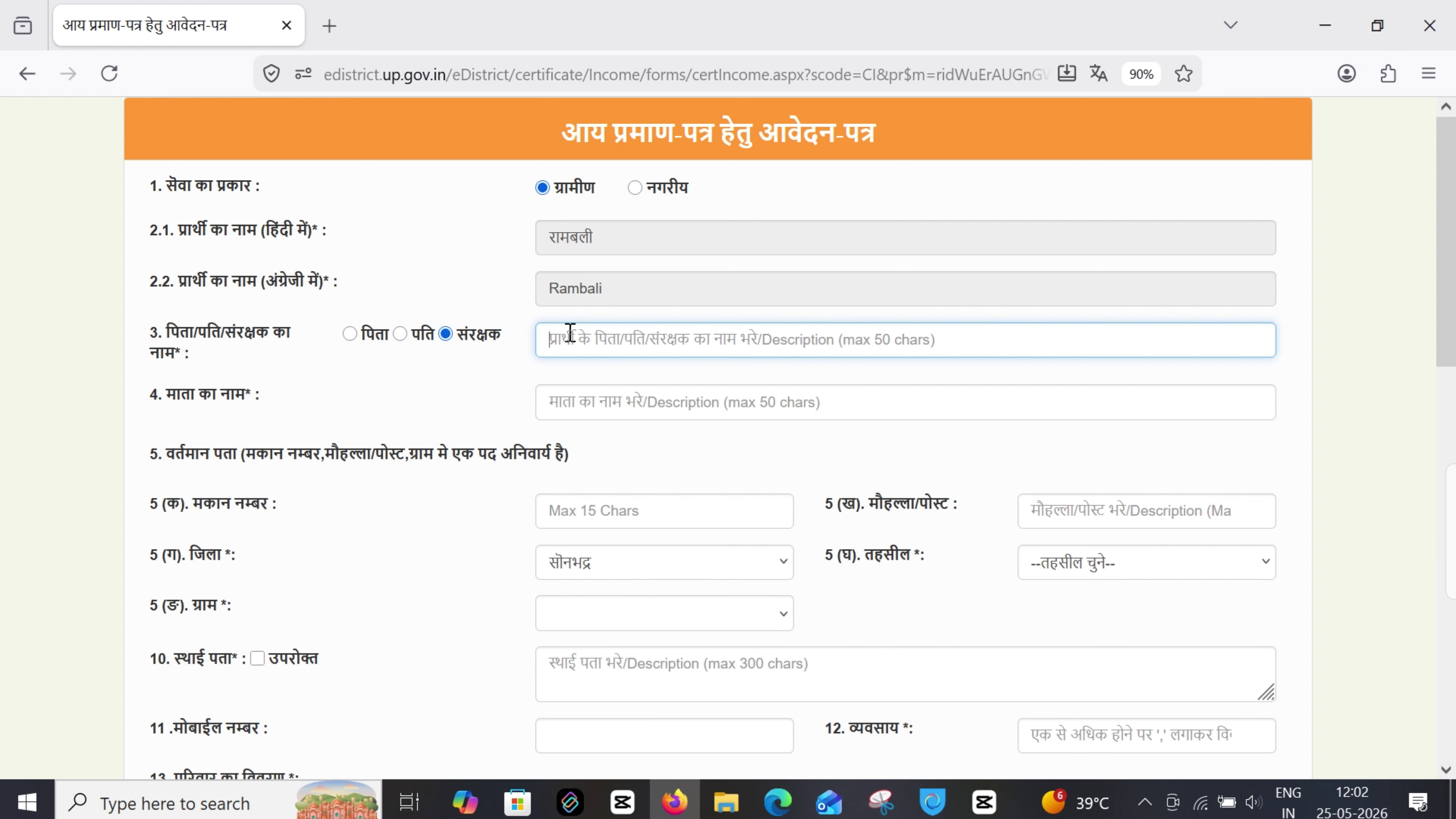
Go through the current address section's house number and locality fields
drag(152, 456, 592, 454)
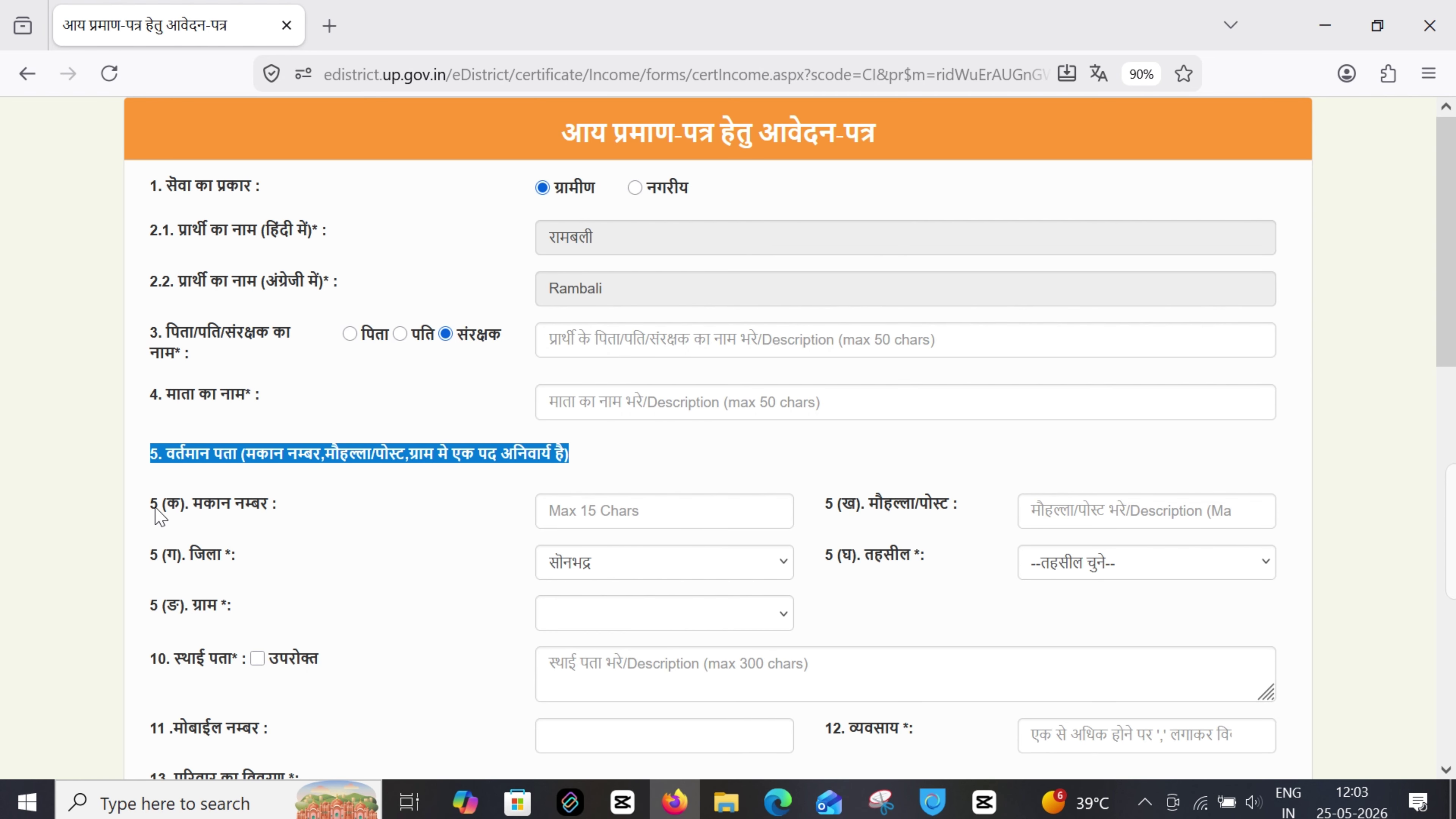
drag(155, 508, 289, 503)
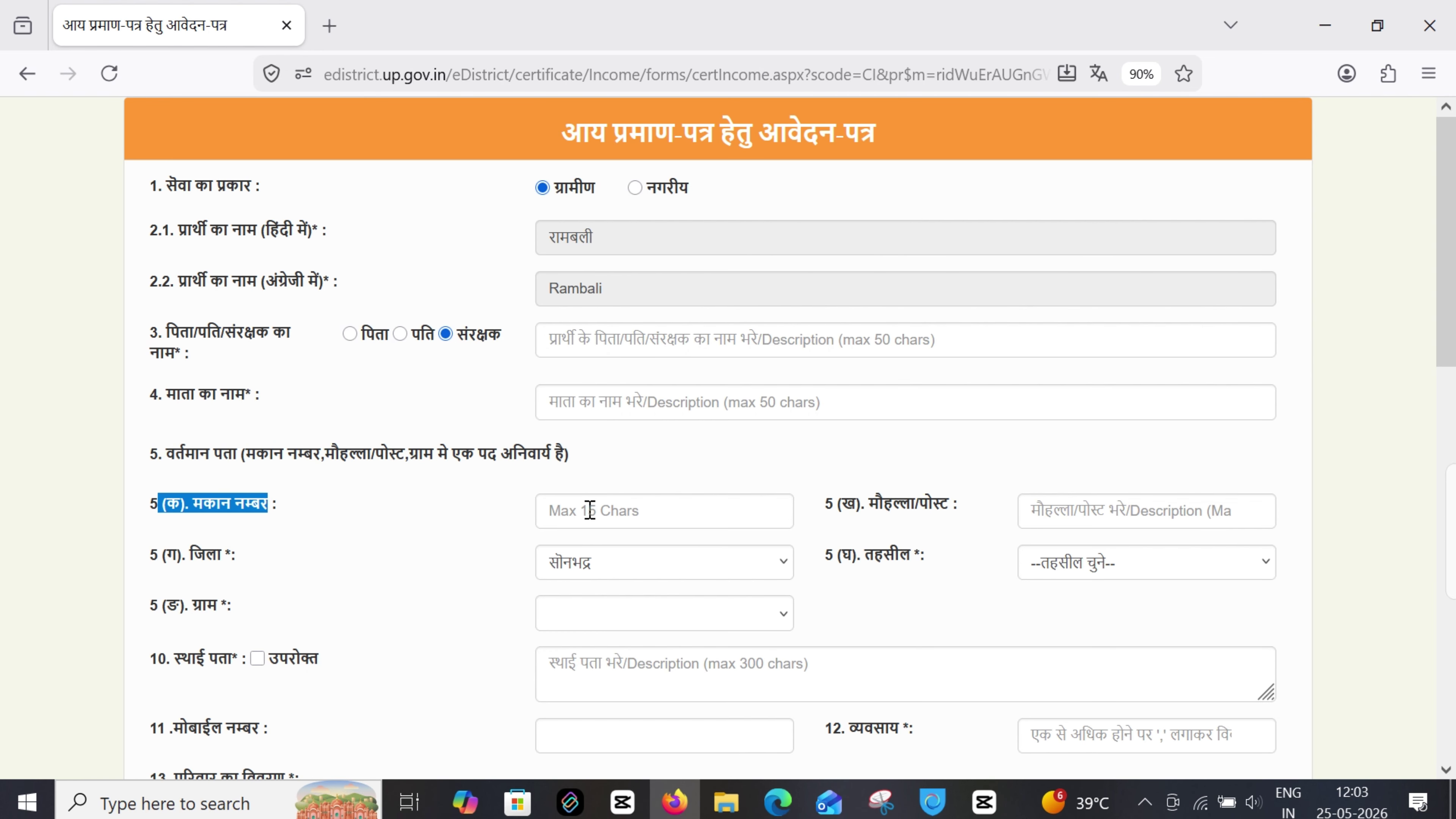
click(571, 510)
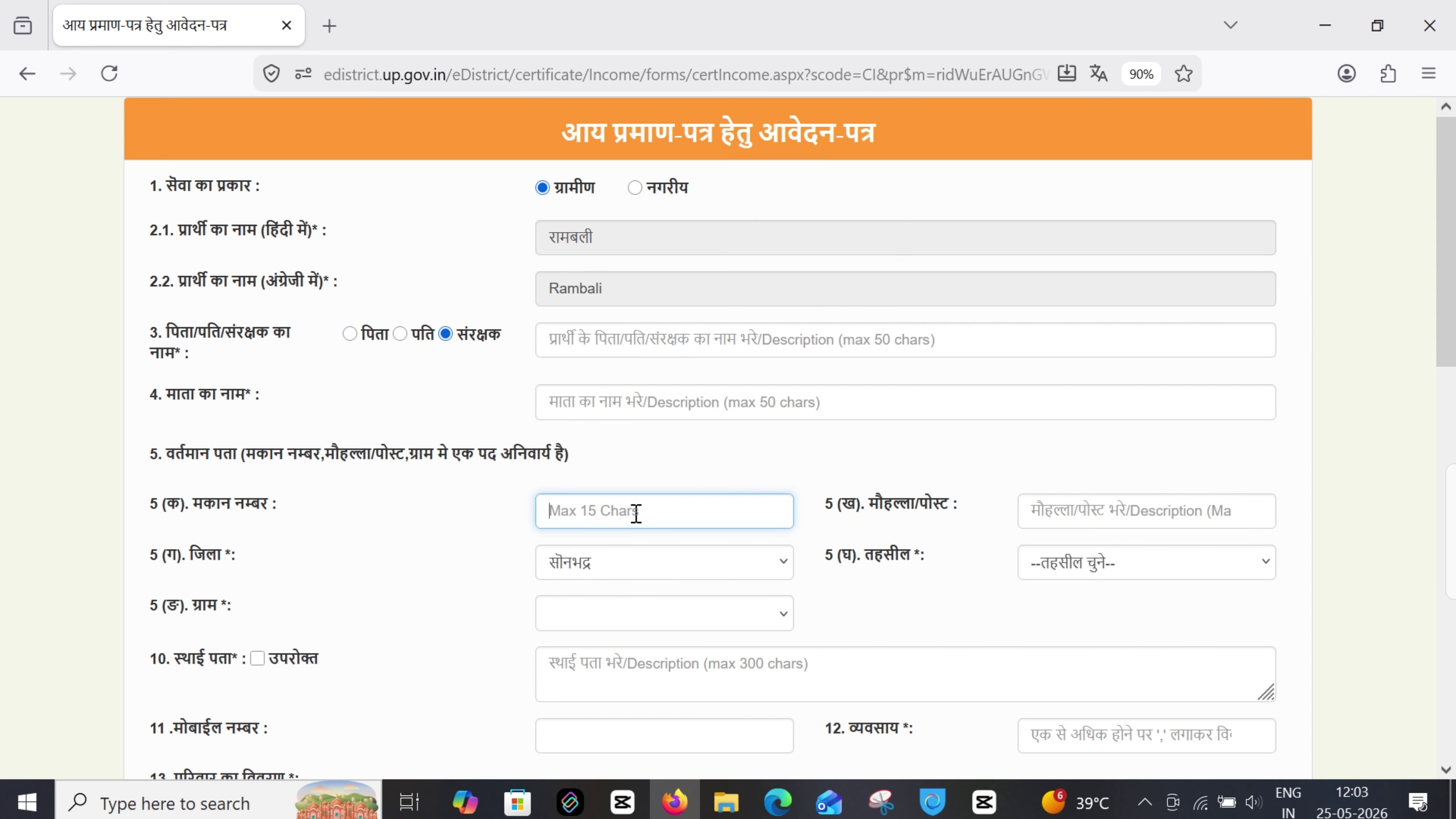
click(1144, 516)
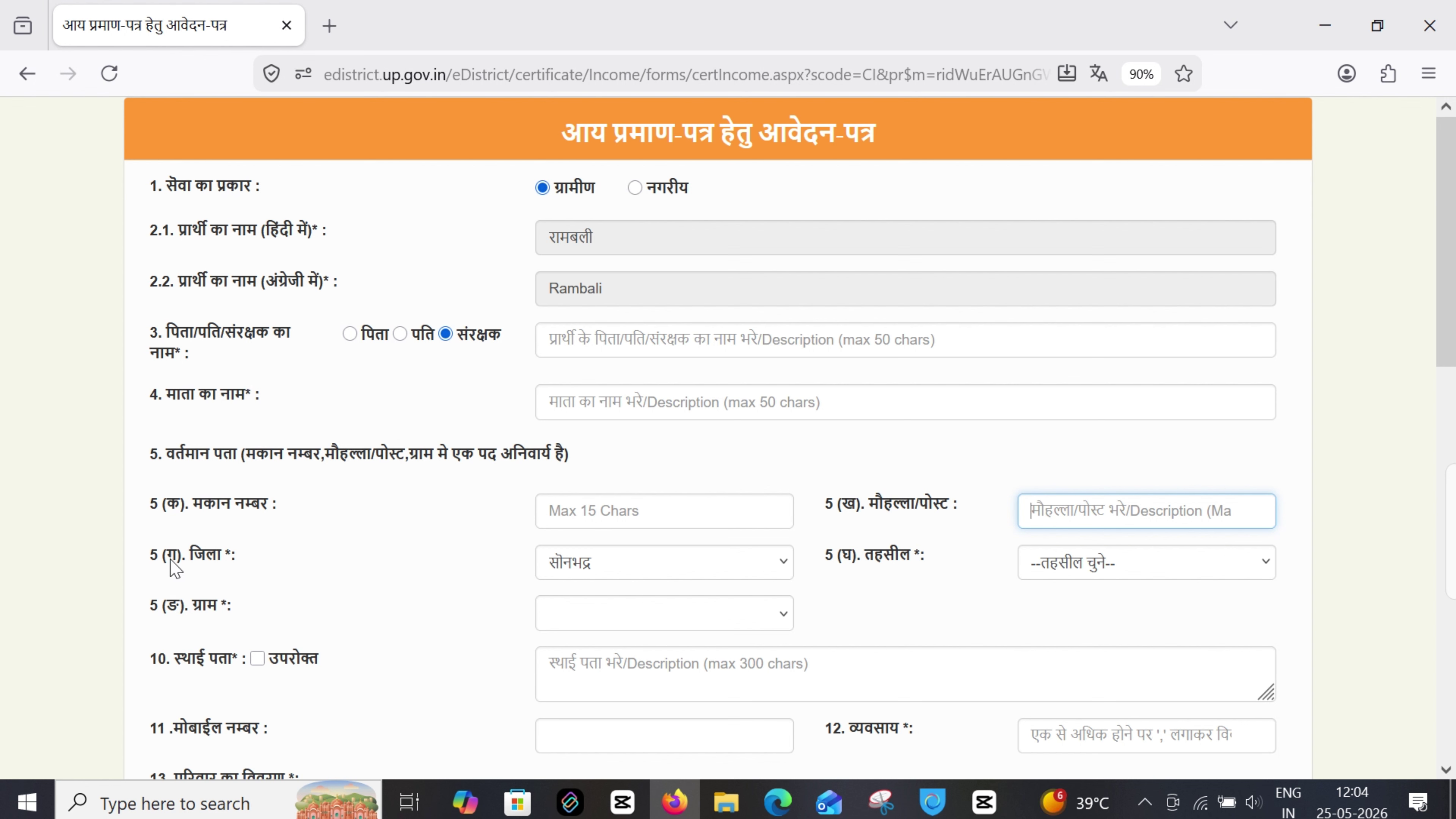
Choose सोनभद्र as the district and make the permanent address match the current one
drag(149, 570, 232, 568)
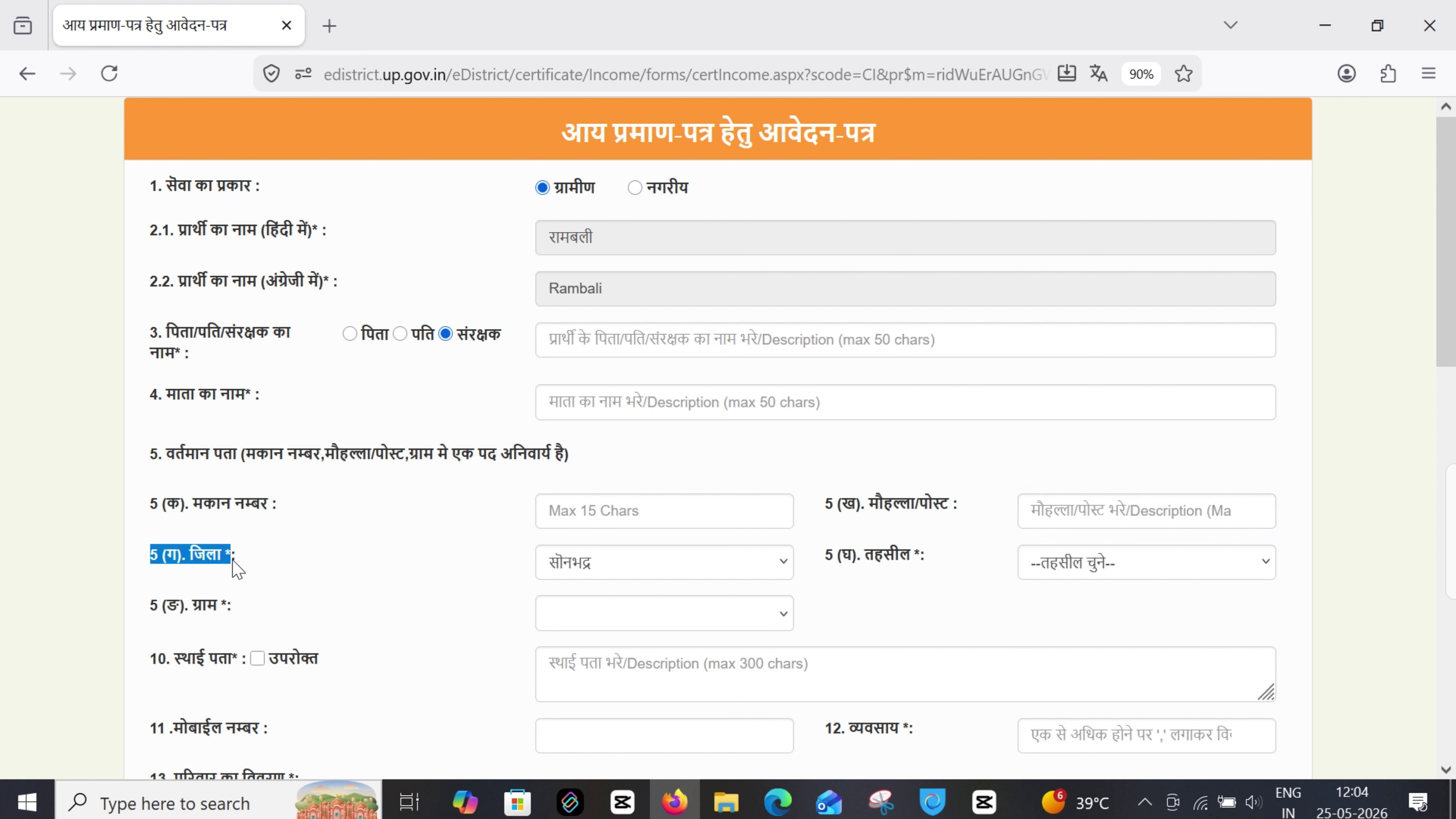
click(618, 567)
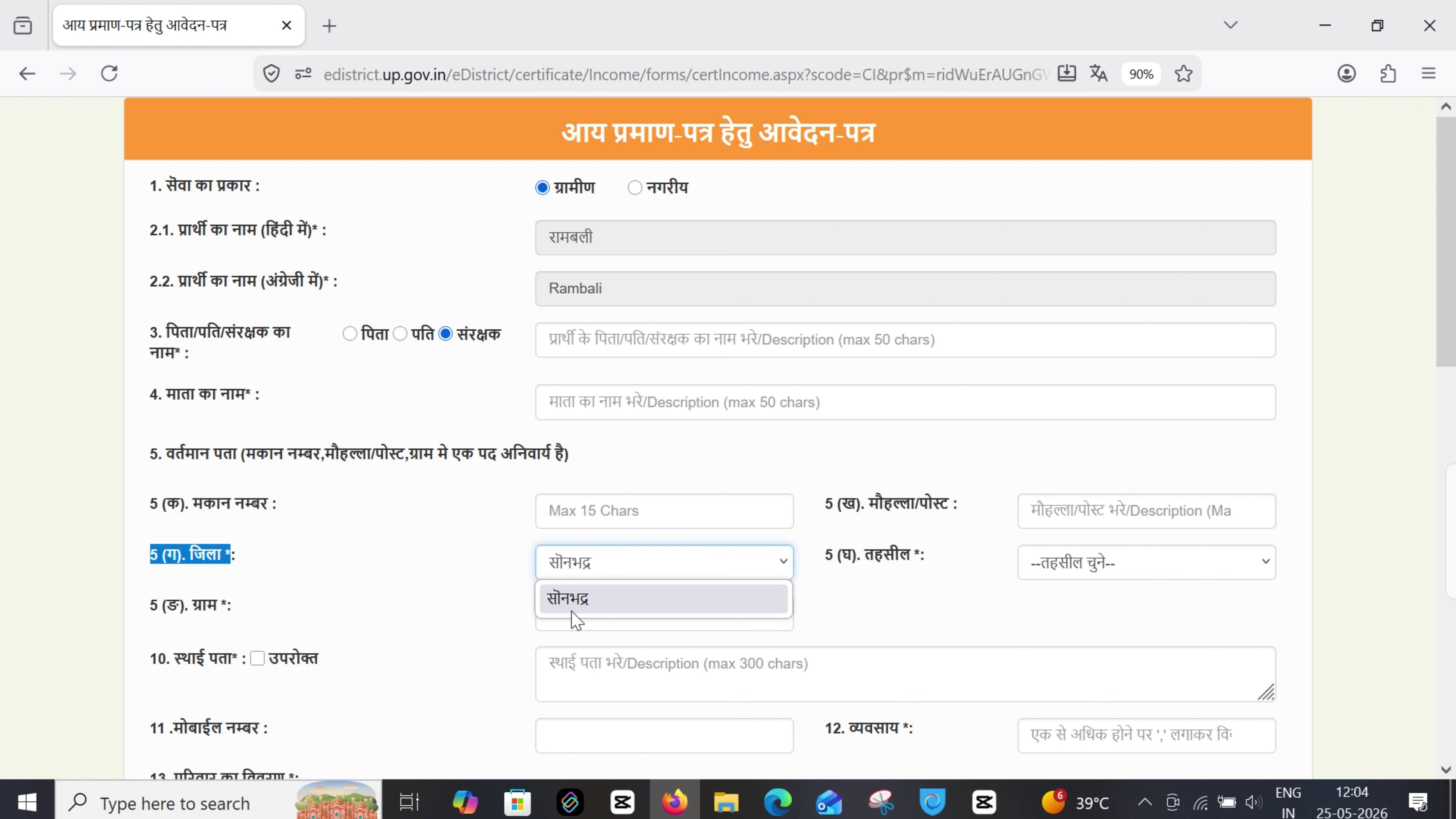
click(609, 565)
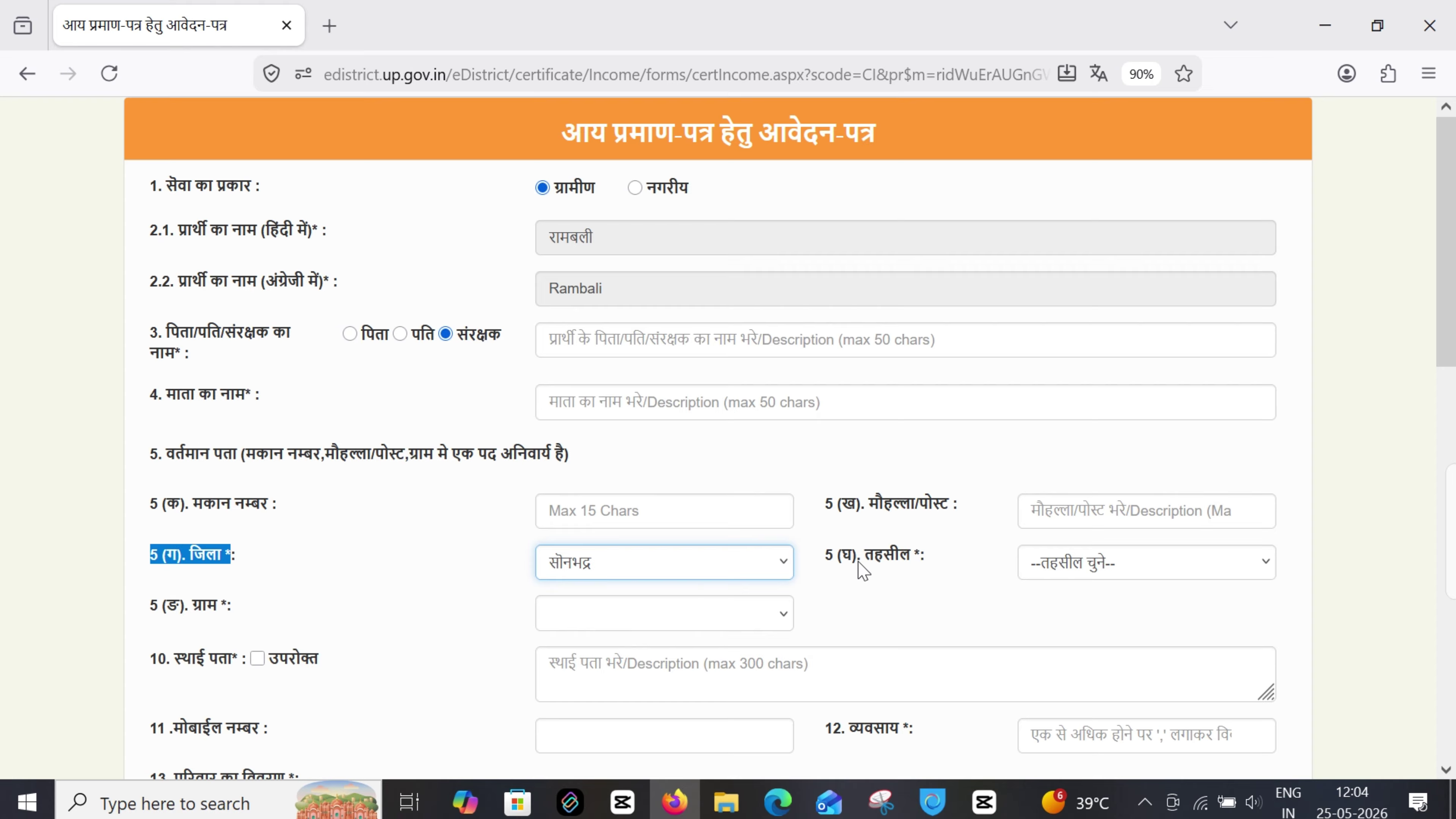
drag(827, 563, 937, 555)
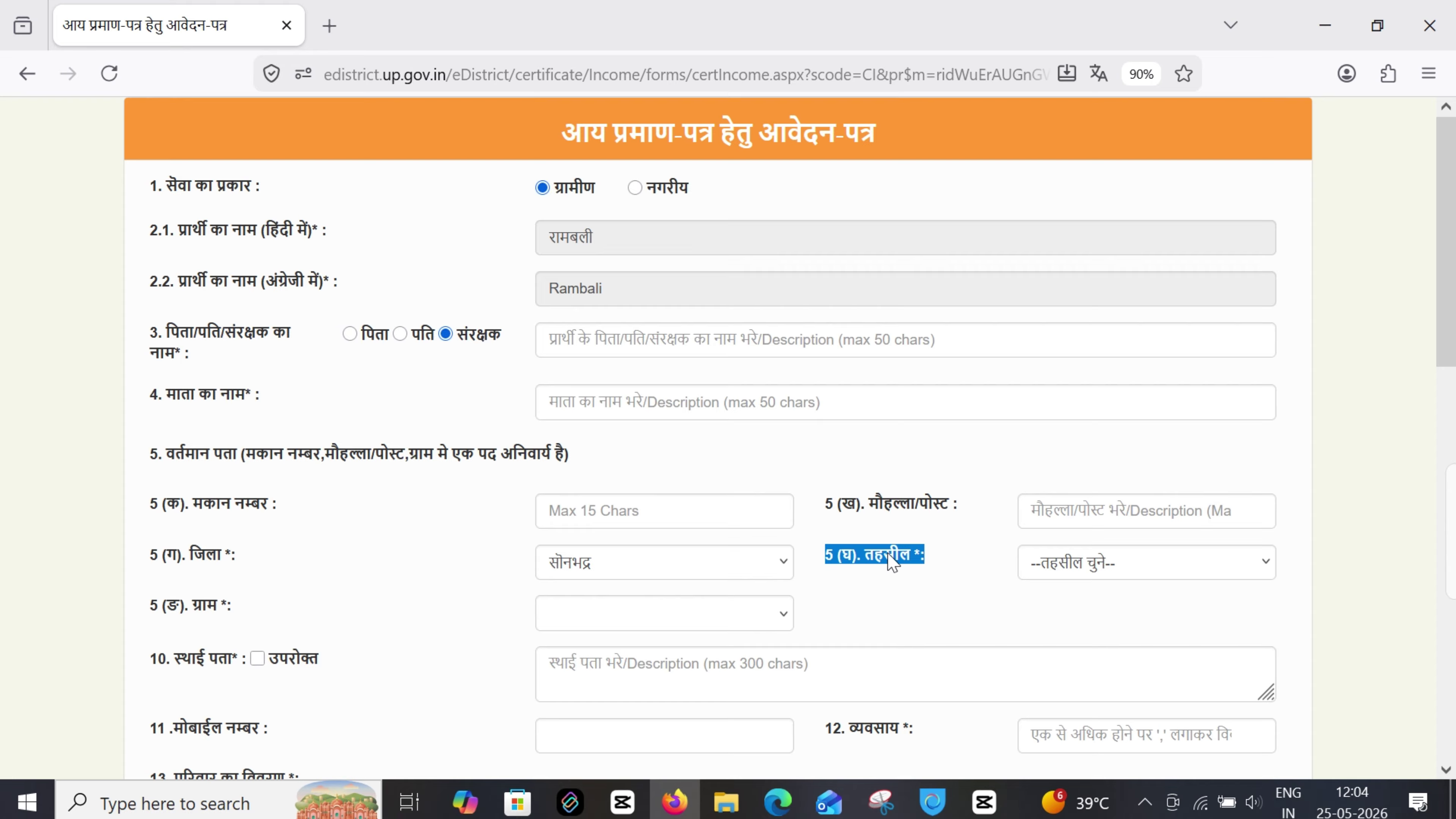
drag(147, 610, 229, 615)
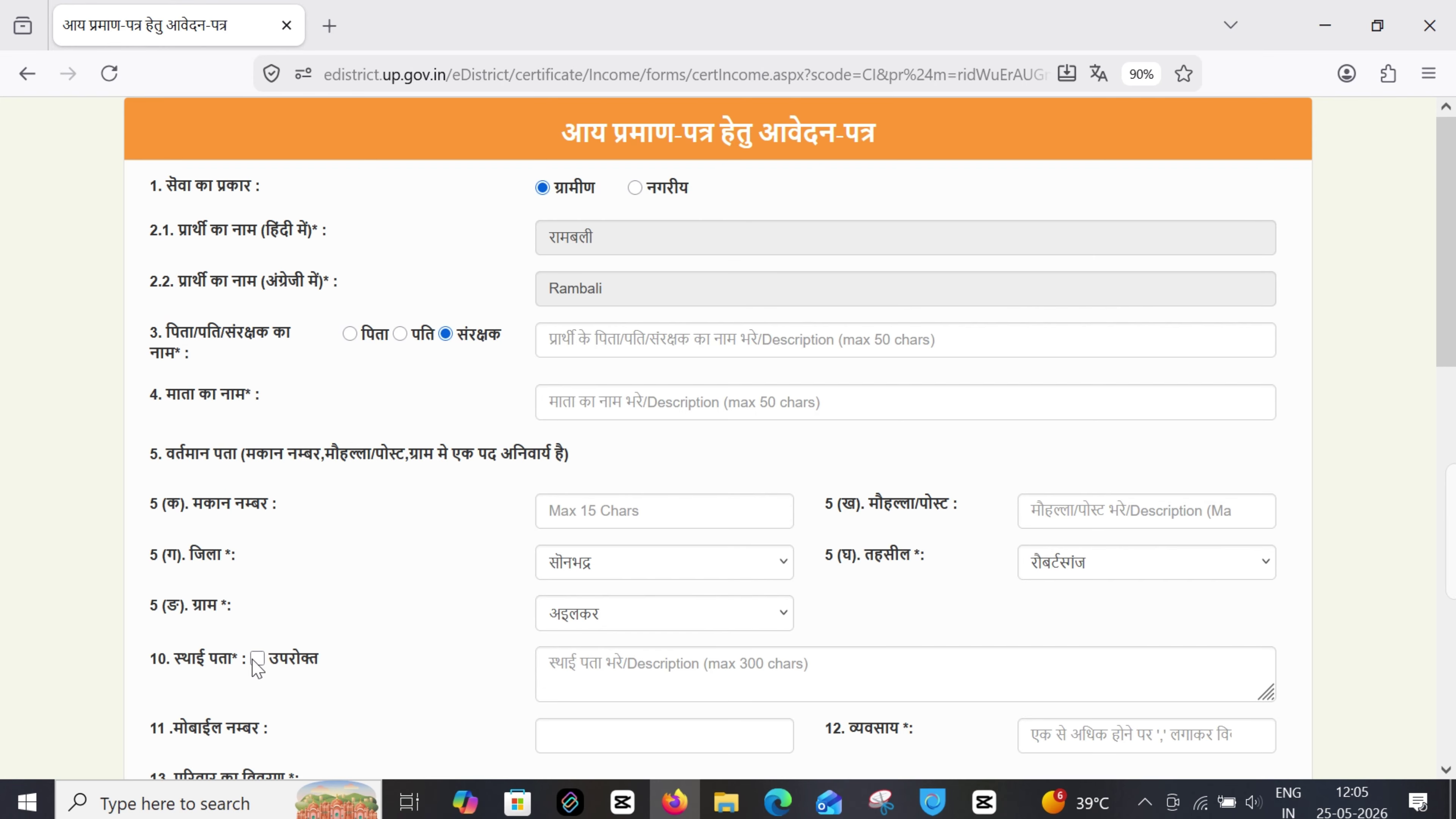
click(257, 659)
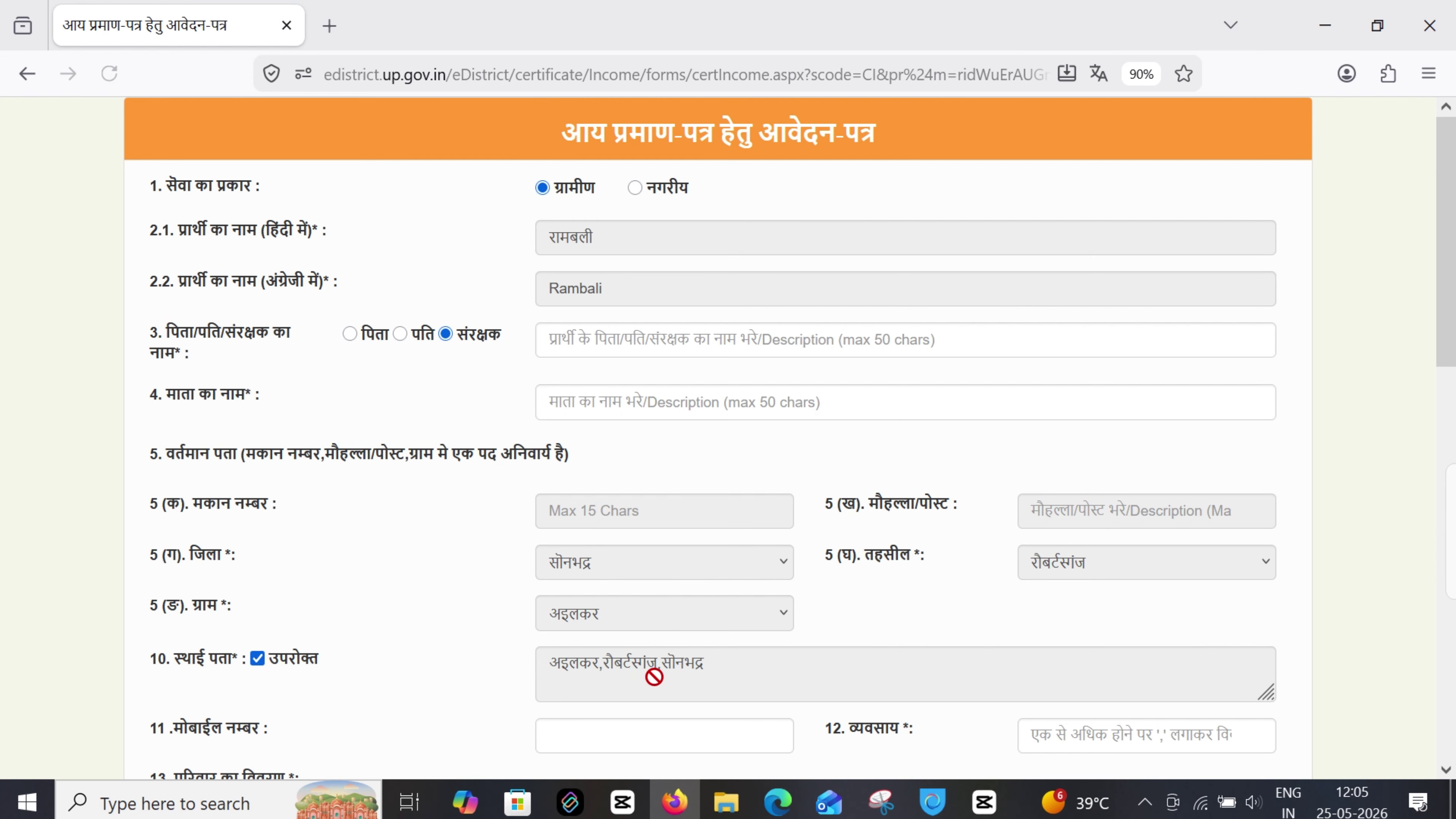
drag(551, 682, 865, 665)
Scroll down and go through the mobile number and occupation fields
scroll(757, 685, down, 5)
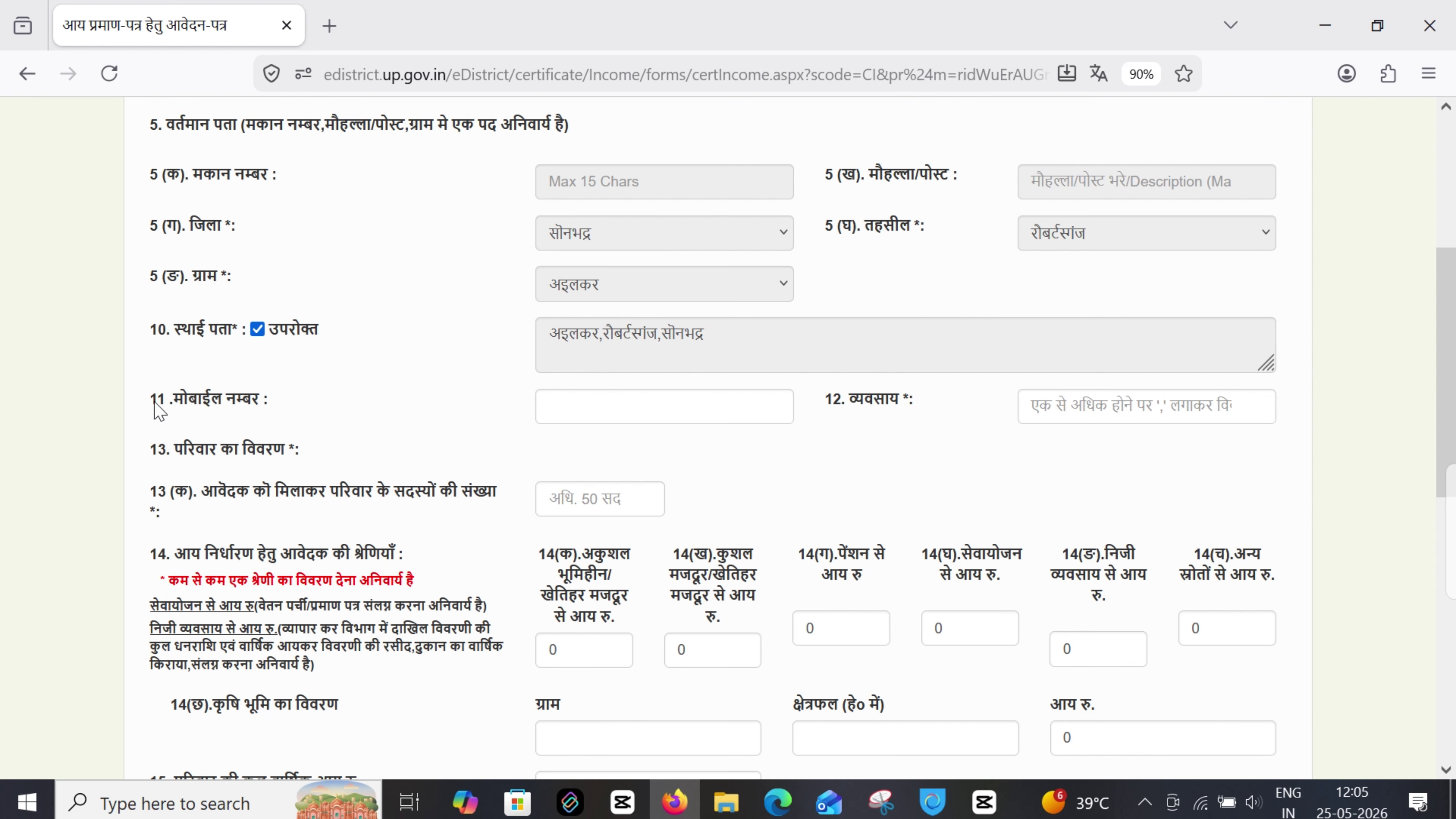
drag(152, 406, 297, 407)
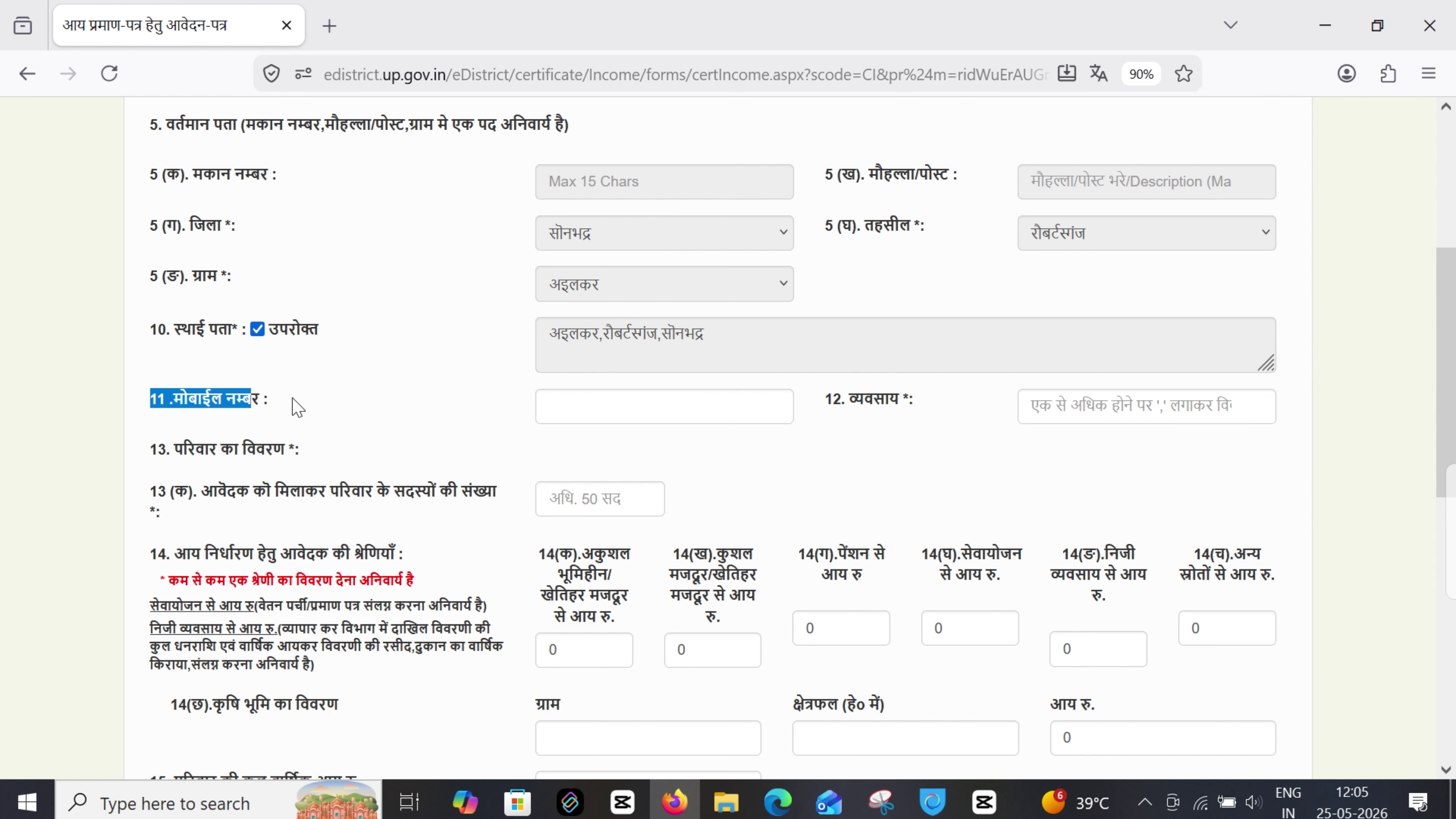
click(568, 403)
drag(833, 403, 916, 408)
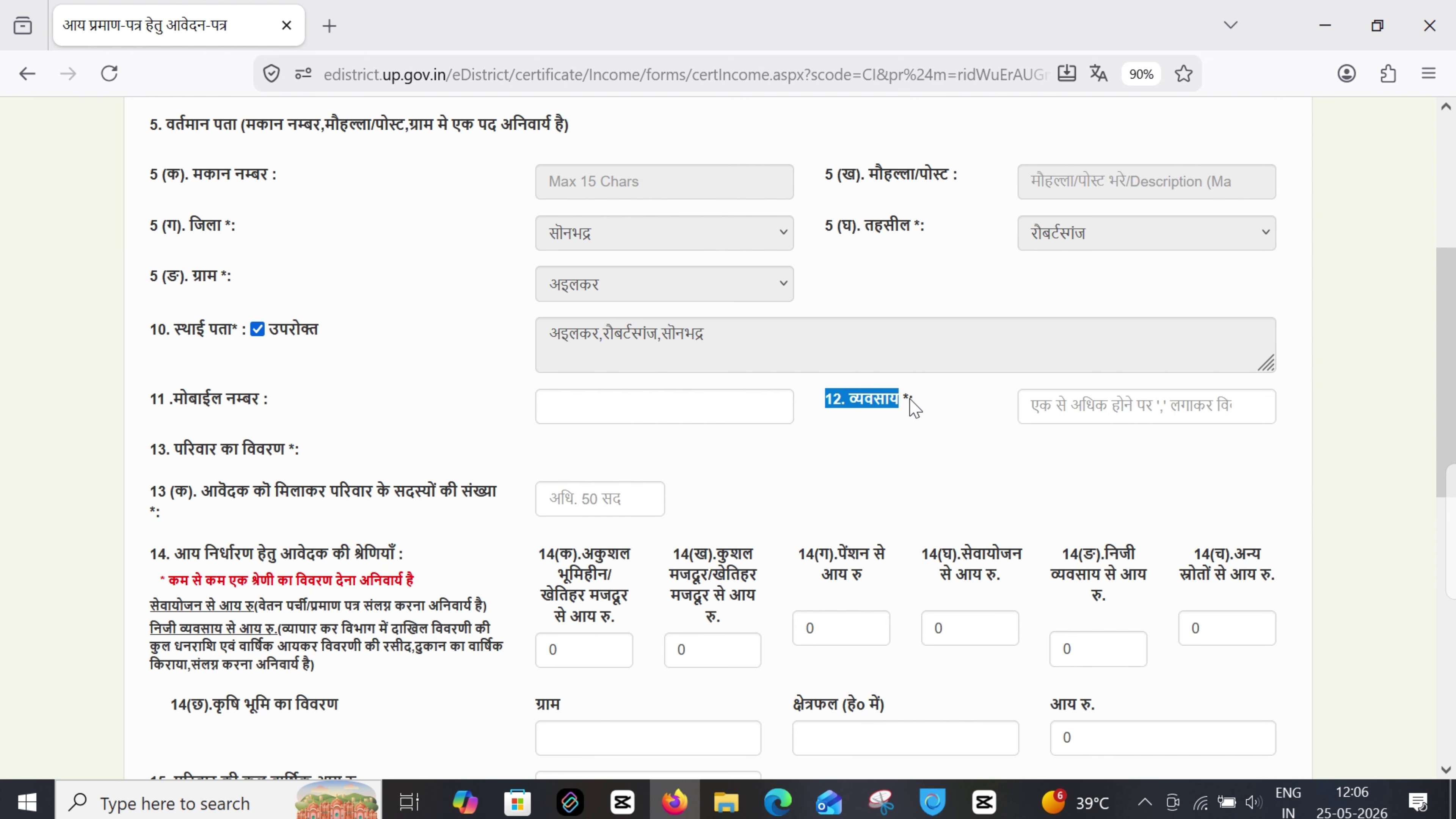
click(1053, 409)
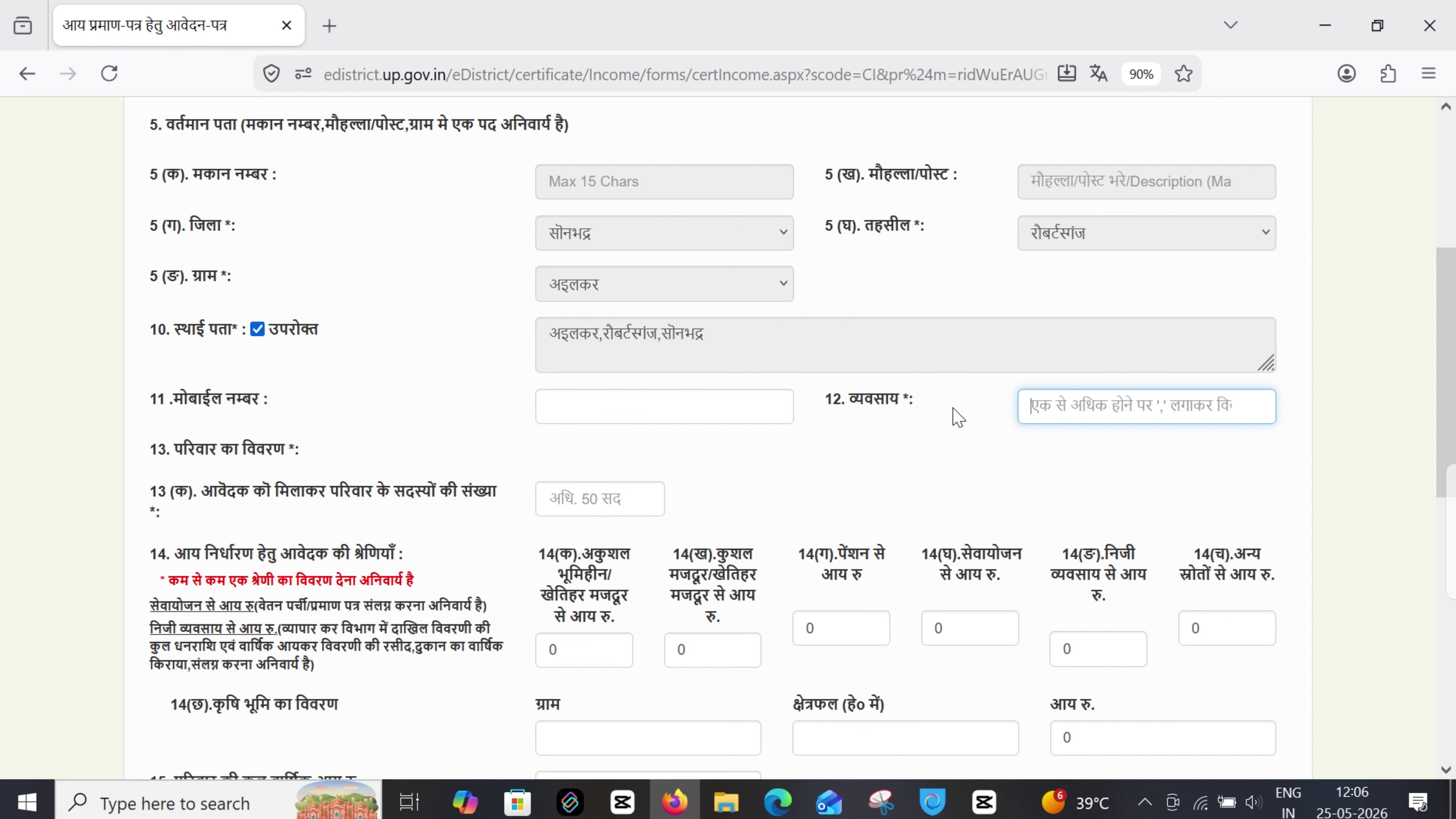
Enter 10 as the family member count to bring up the member table
drag(131, 450, 305, 462)
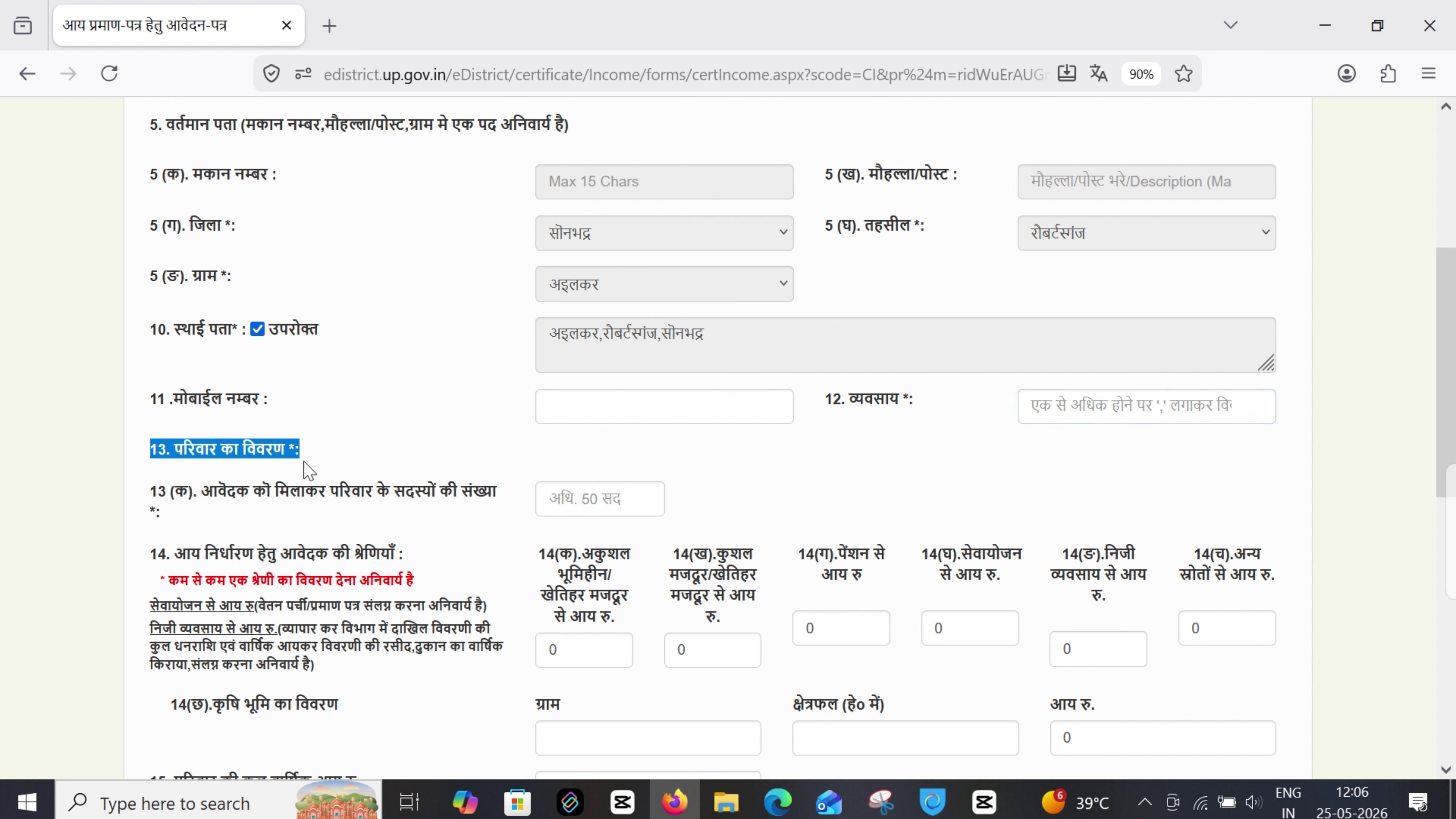
drag(160, 495, 505, 507)
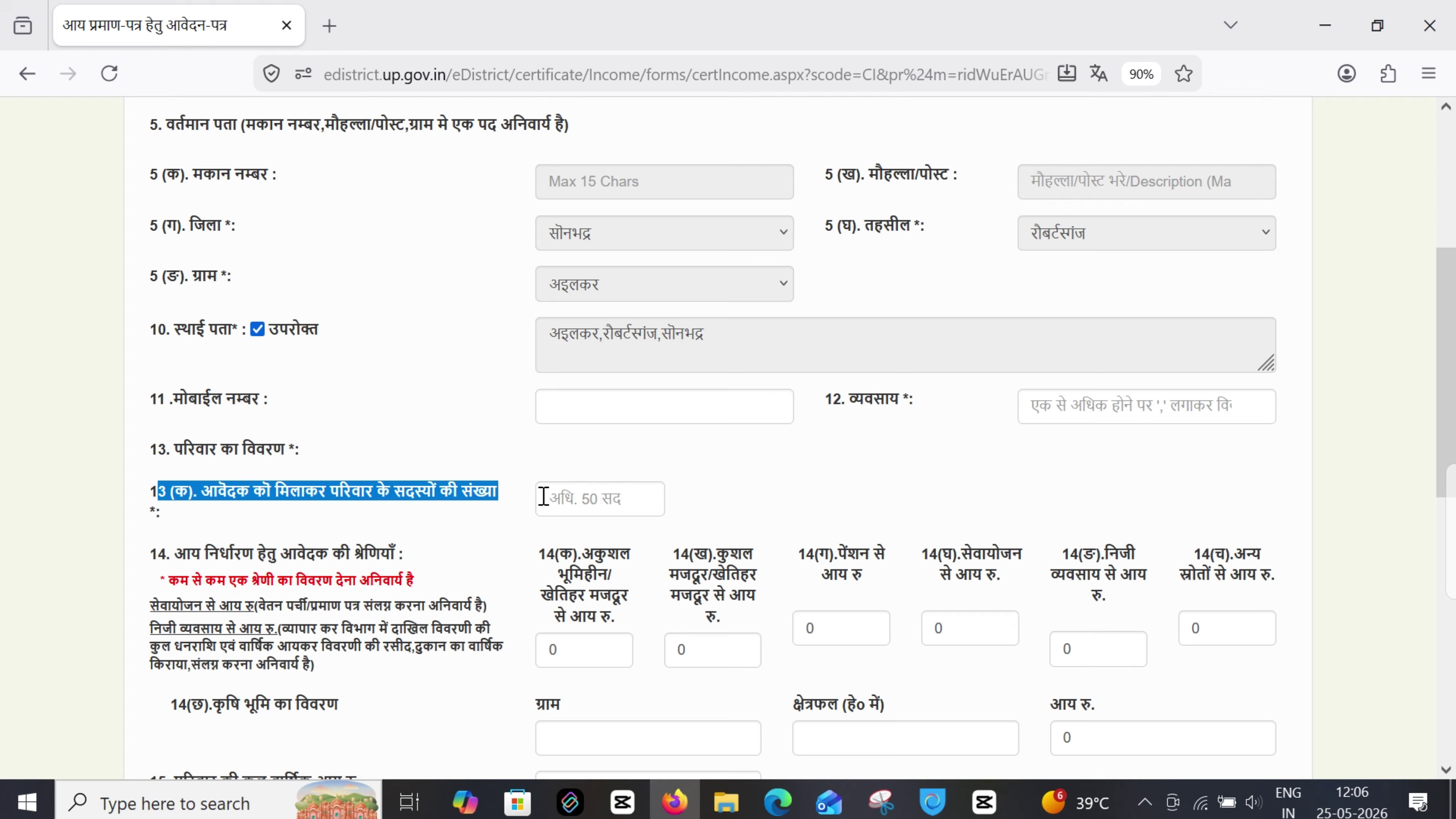
click(581, 497)
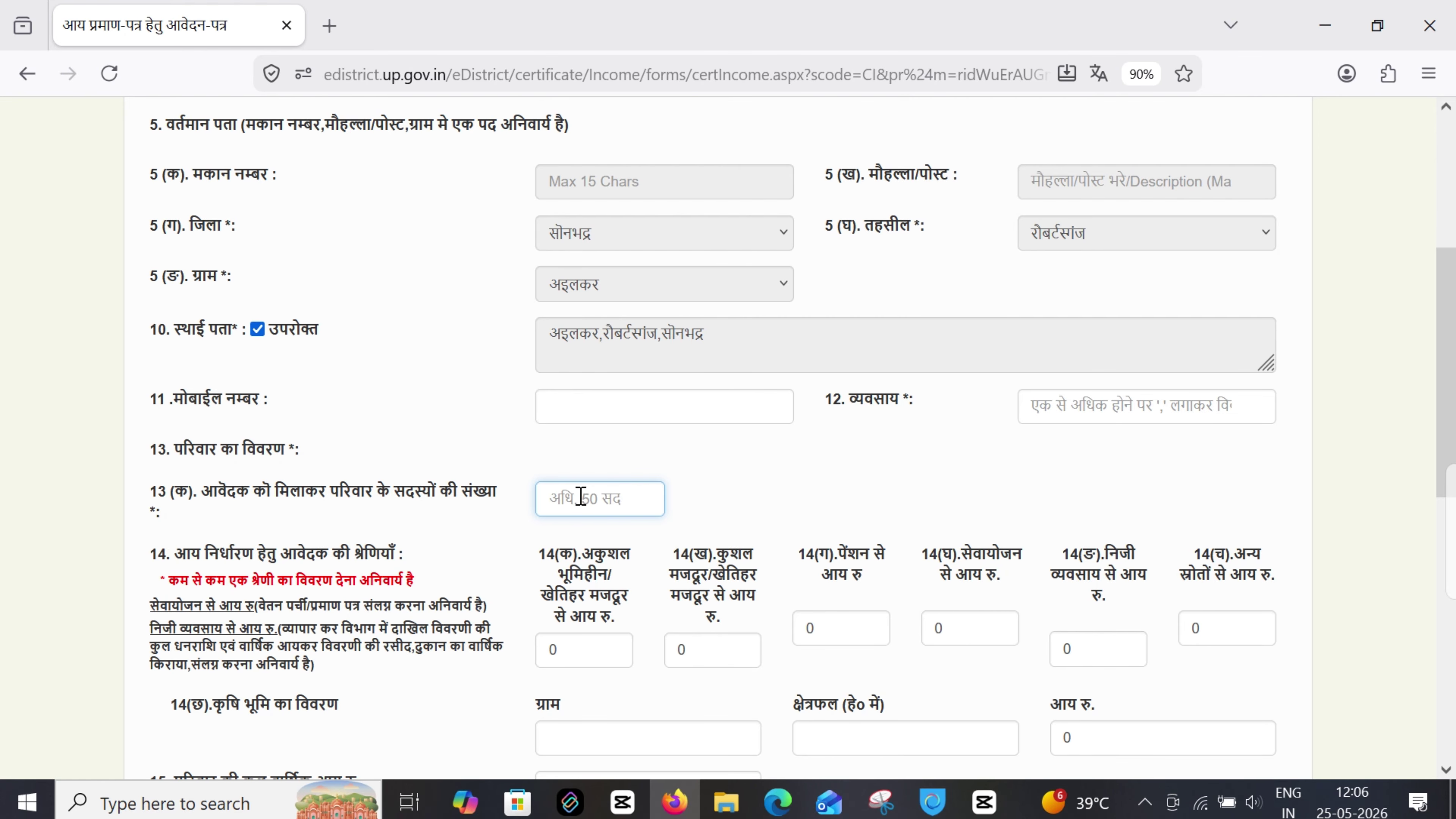
text(10)
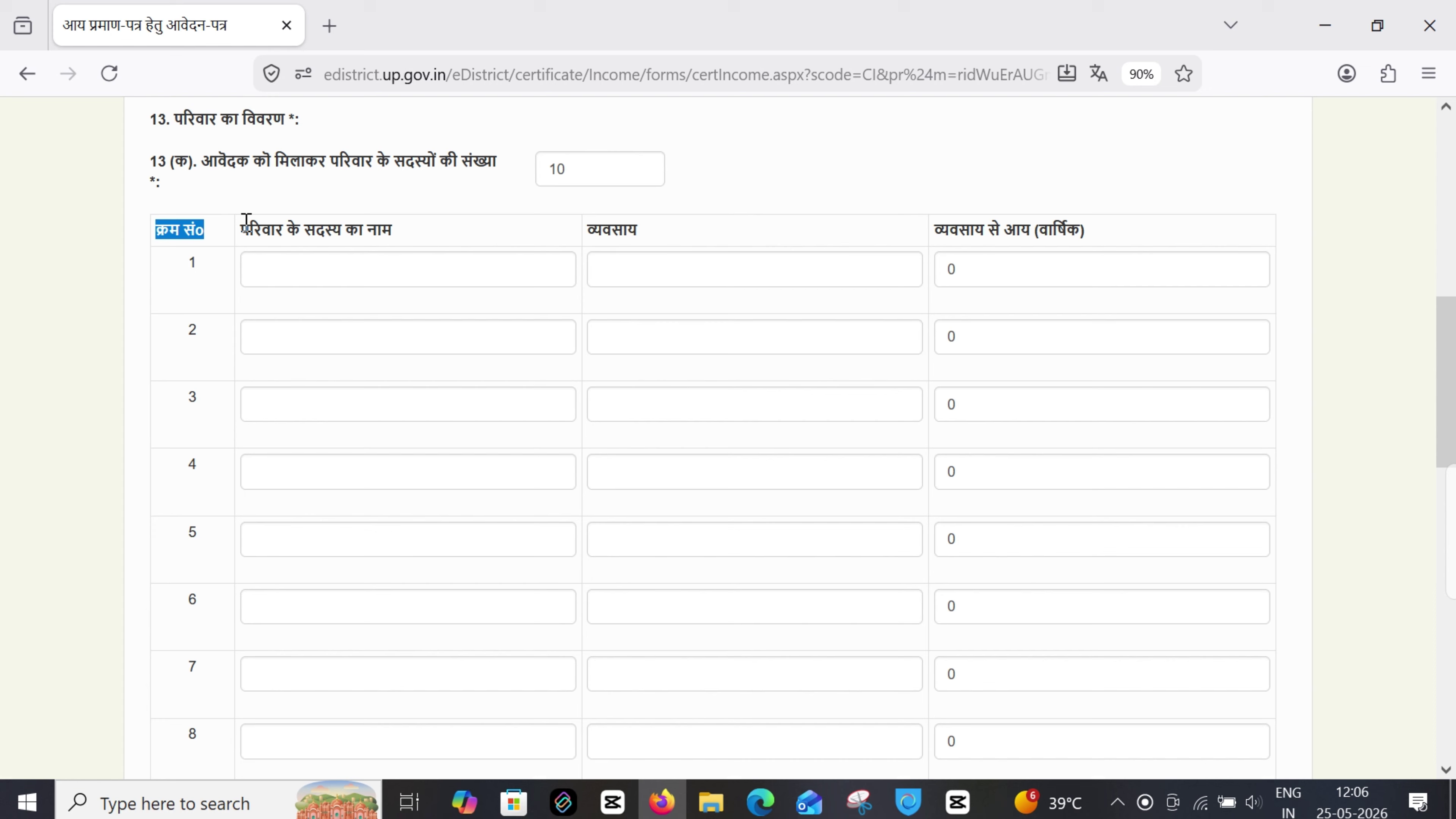
drag(246, 223, 646, 244)
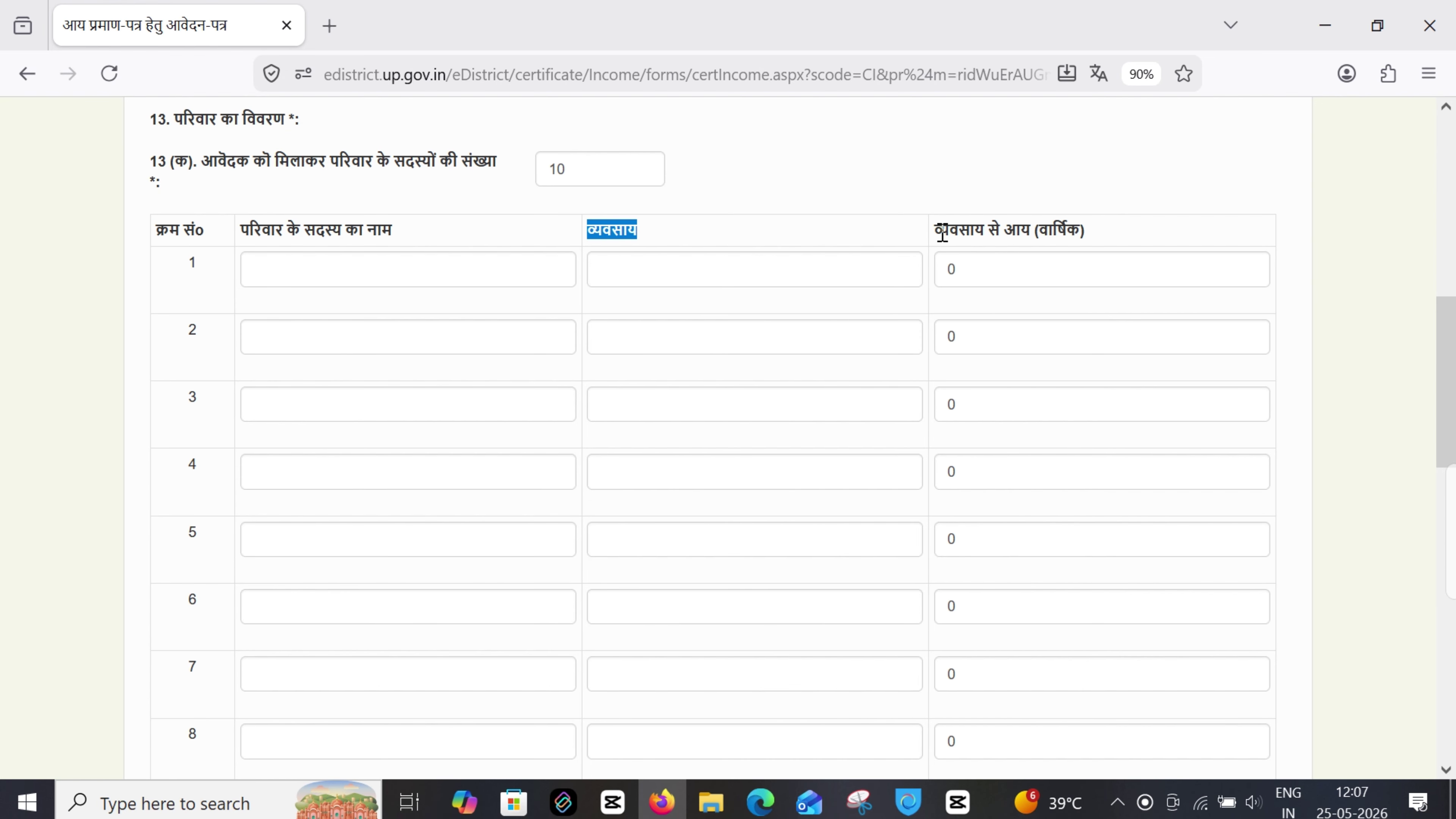
Go through the first member's name, occupation and income fields, leaving them blank, then reach section 14
drag(942, 234, 1115, 241)
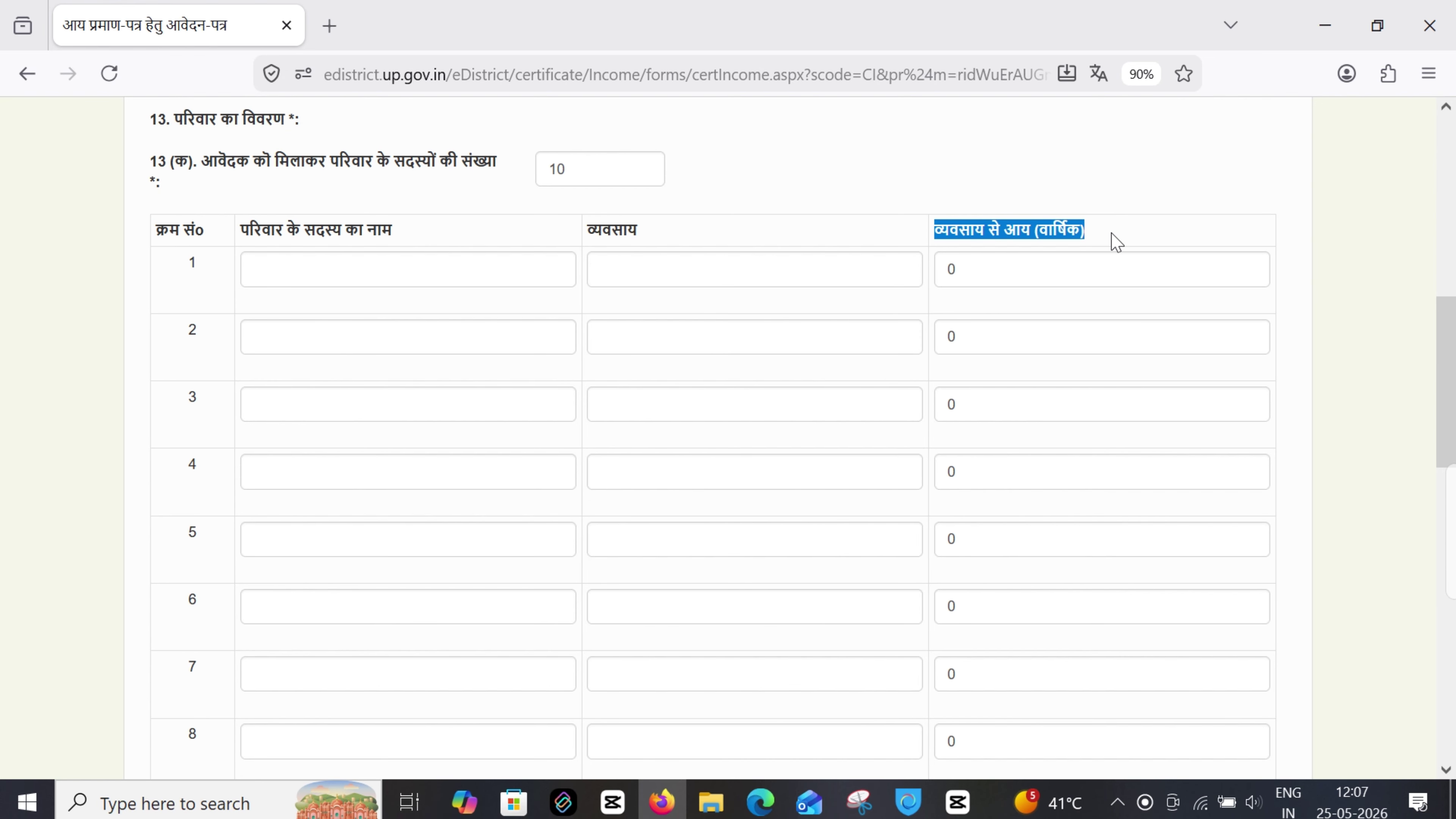
click(282, 269)
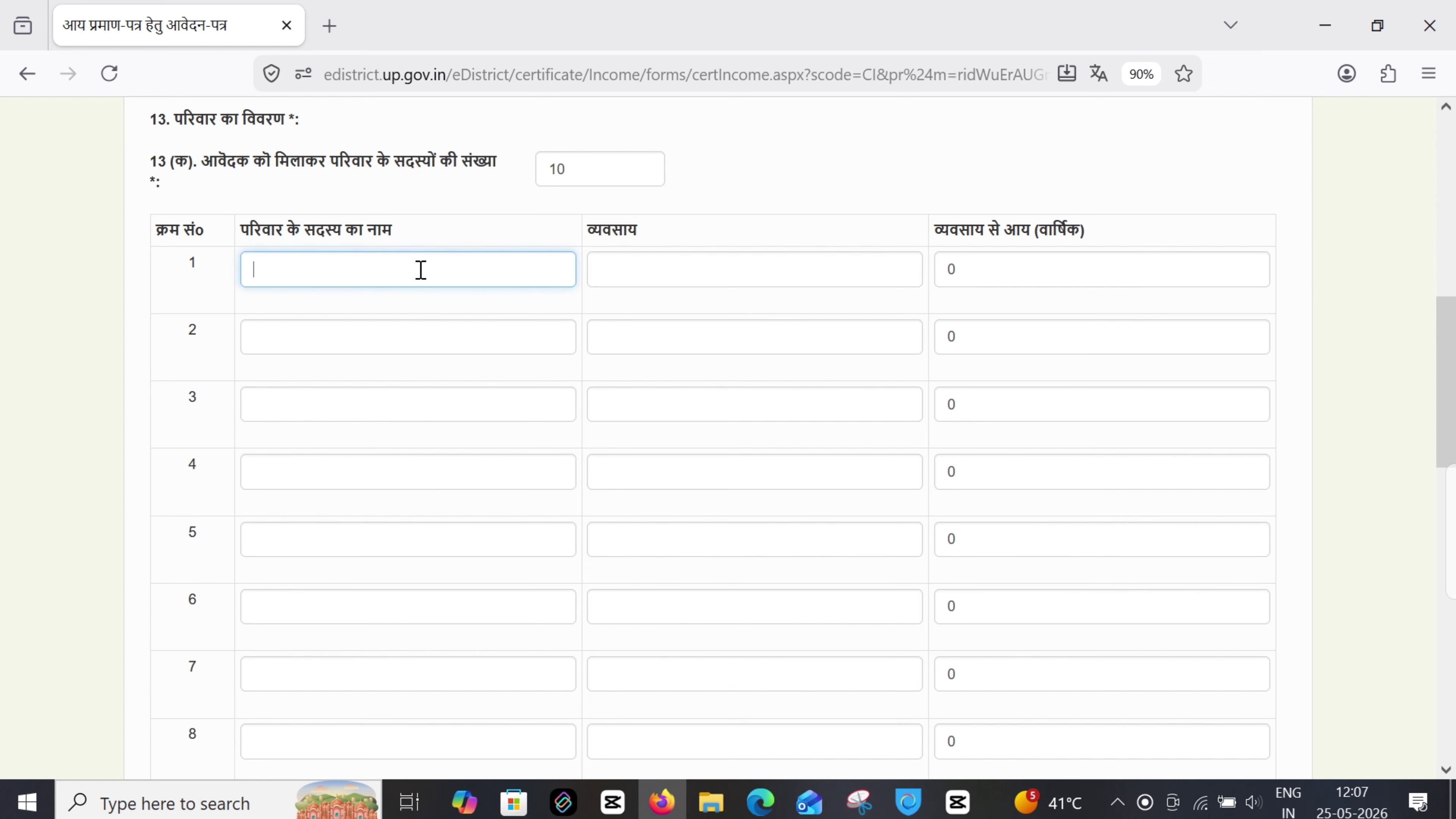
click(741, 267)
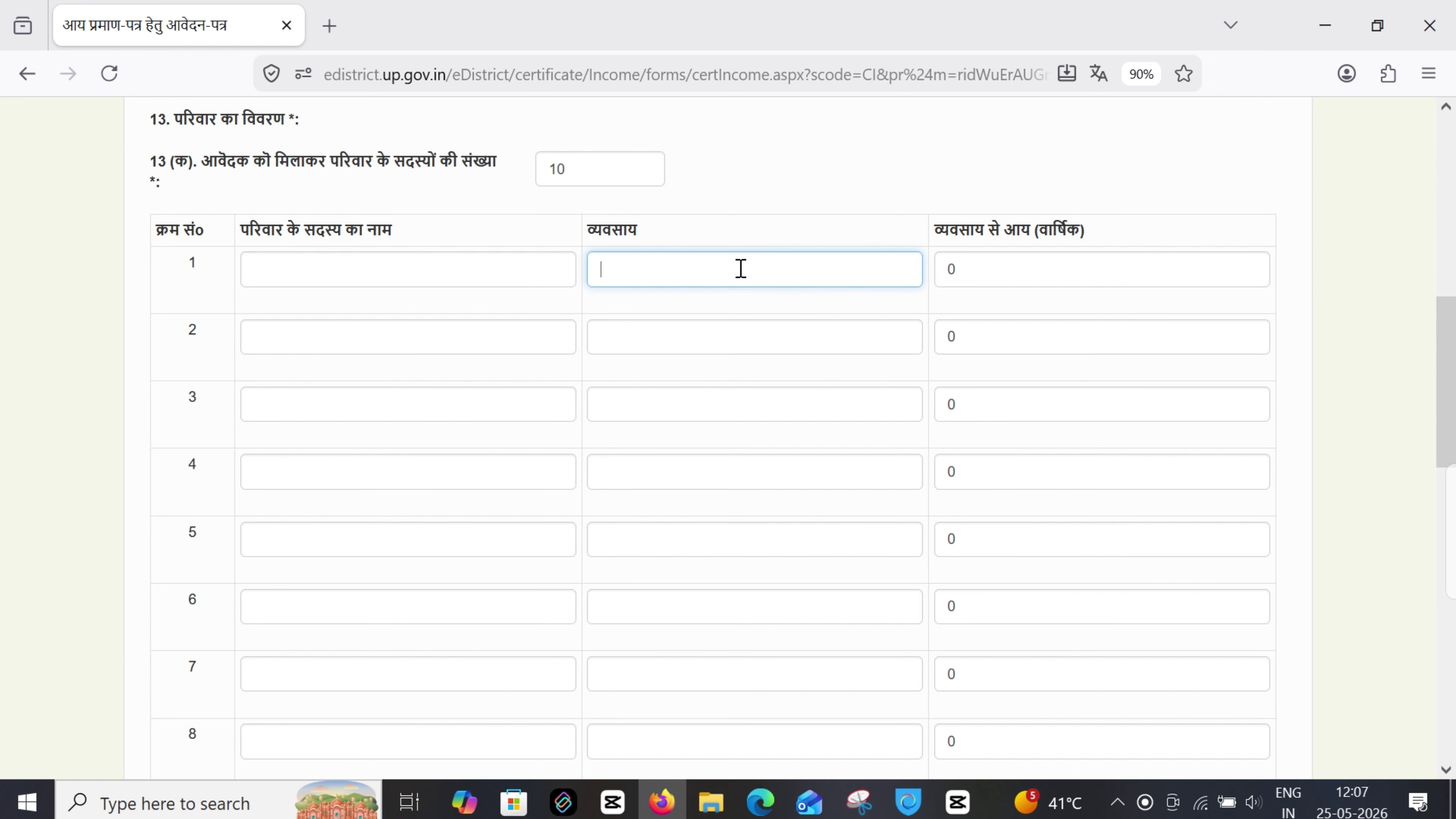
click(1035, 261)
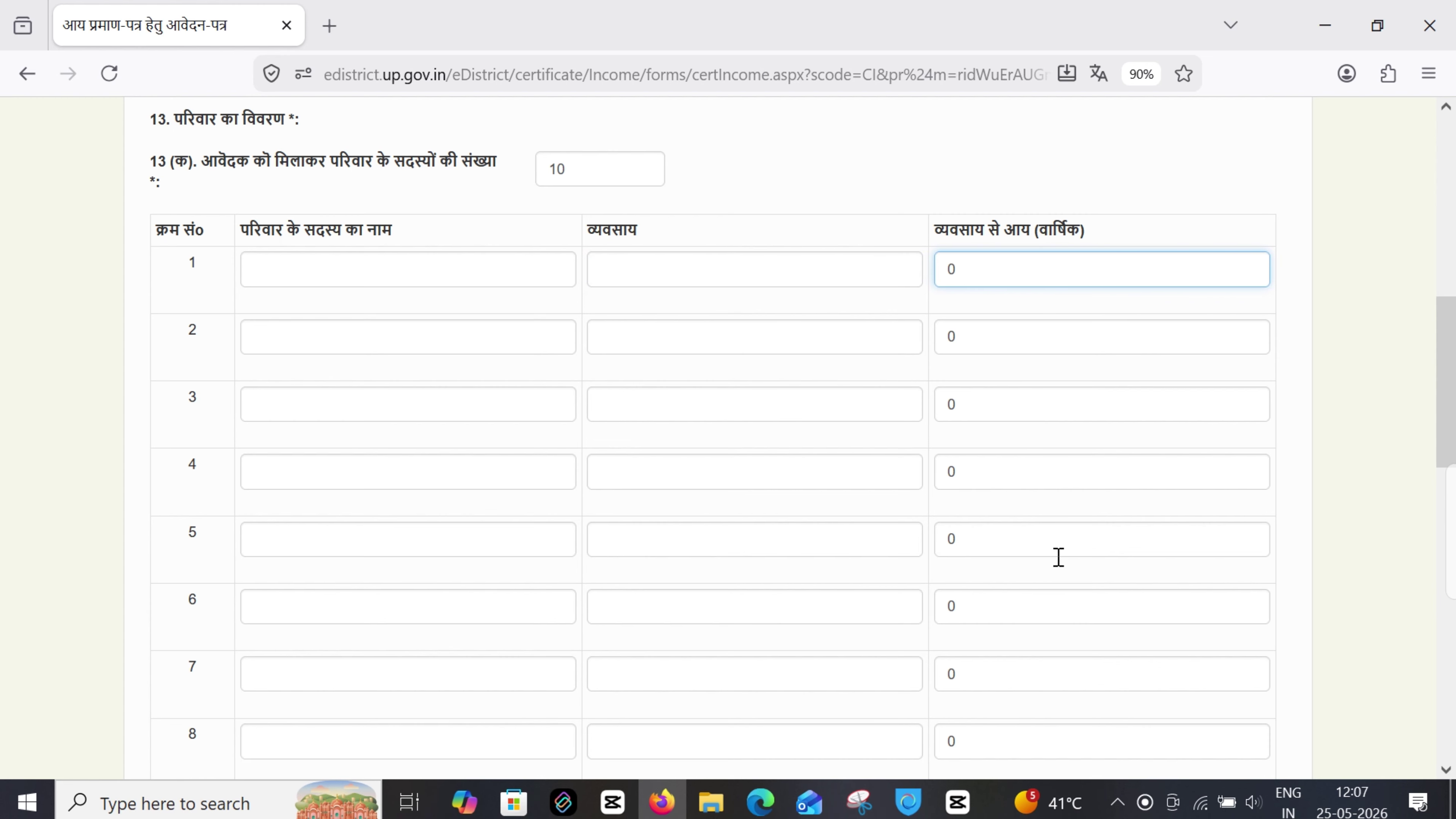
scroll(1017, 553, down, 7)
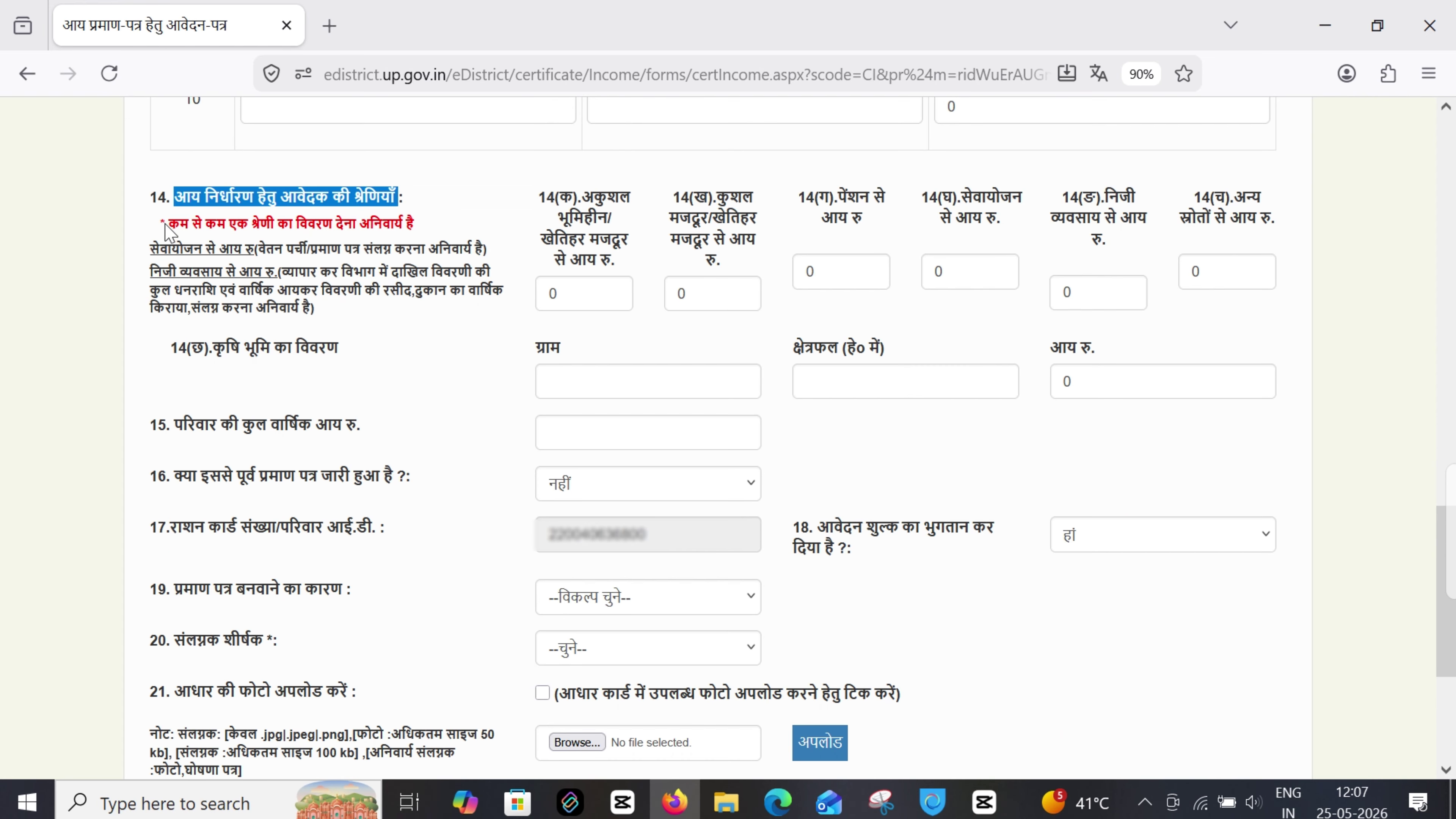
drag(166, 228, 421, 232)
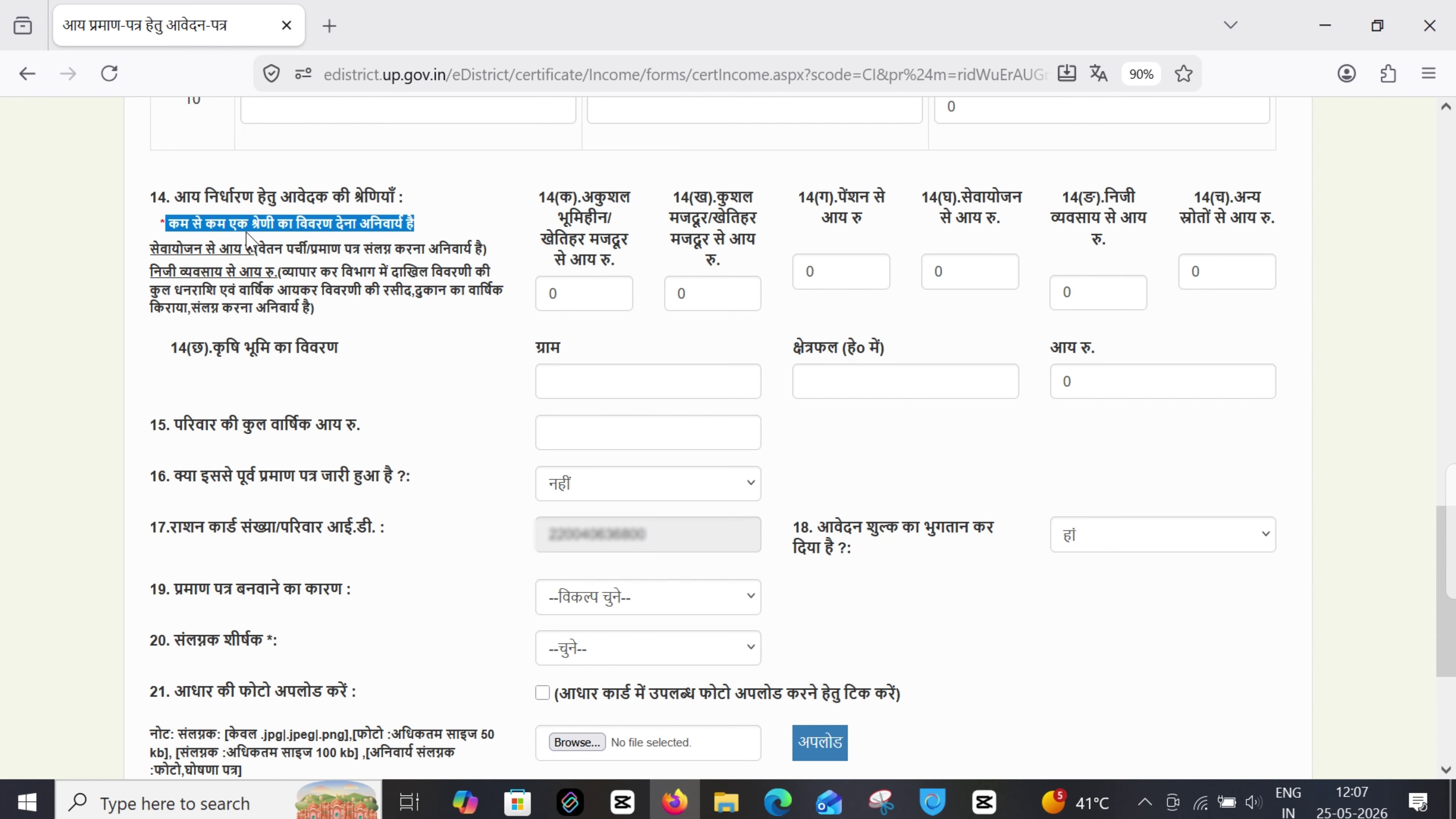
Replace the 0 in income field 14(क) with 350
click(583, 285)
key(BackSpace)
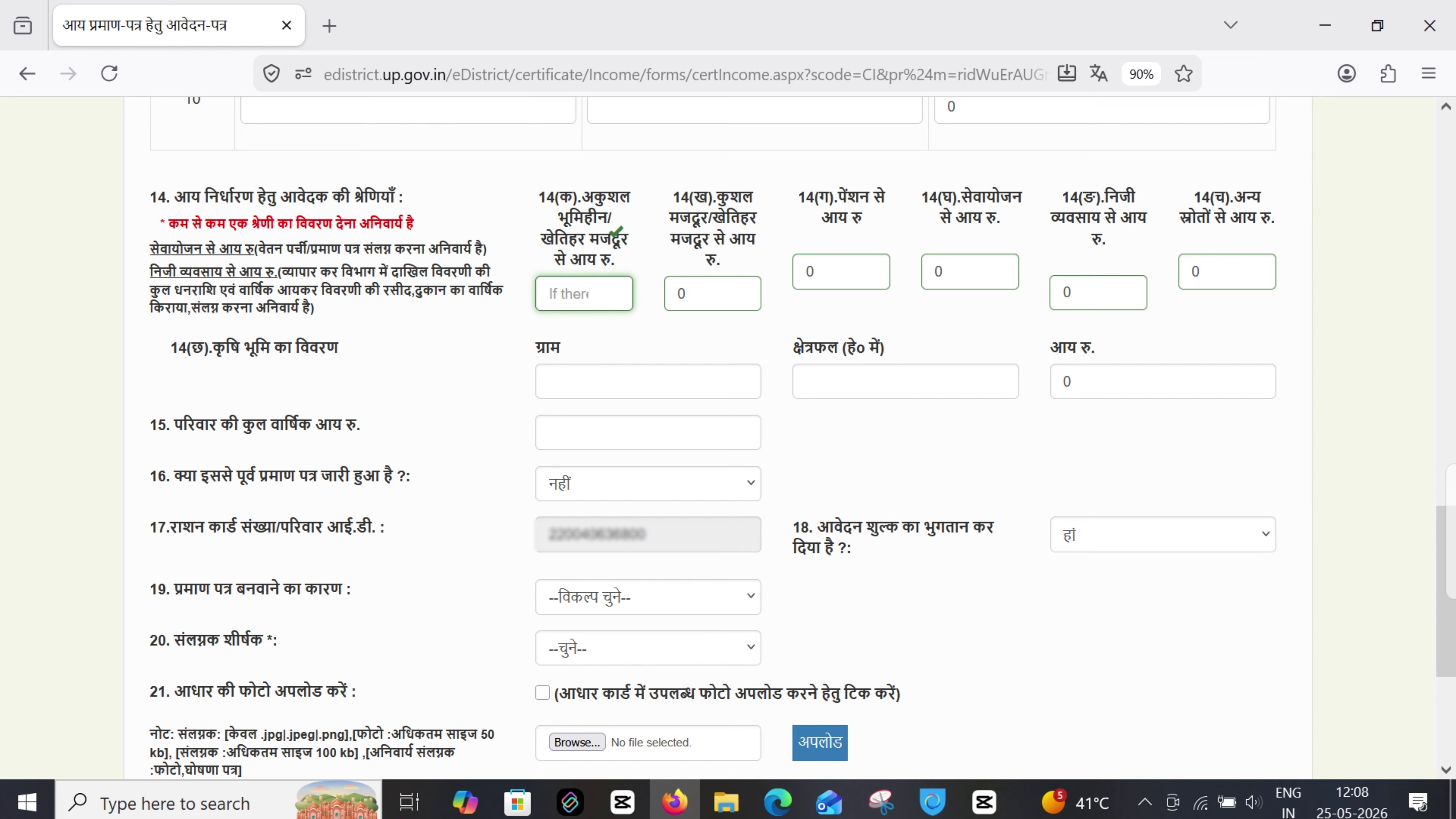
text(3)
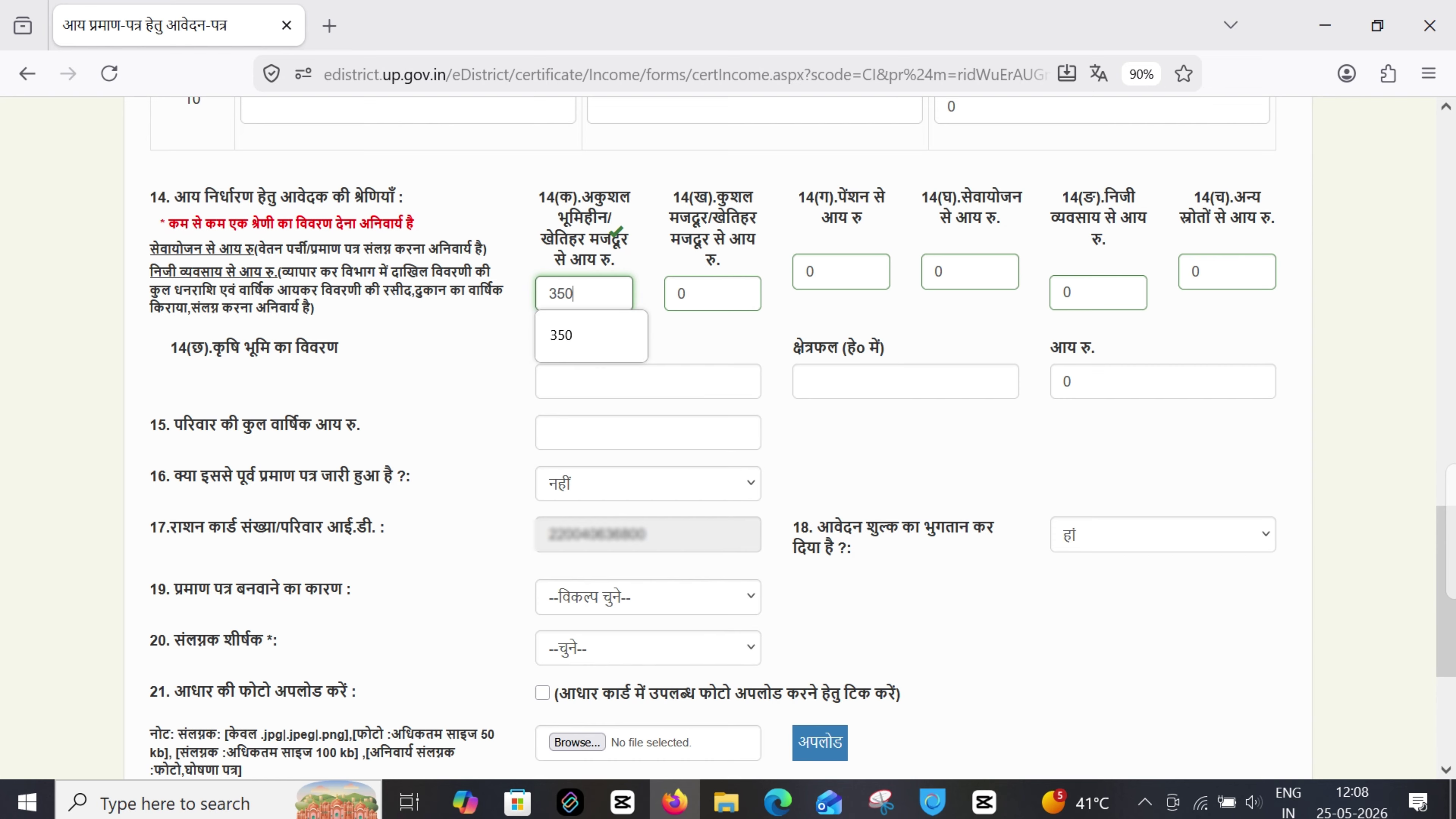
text(50)
click(564, 337)
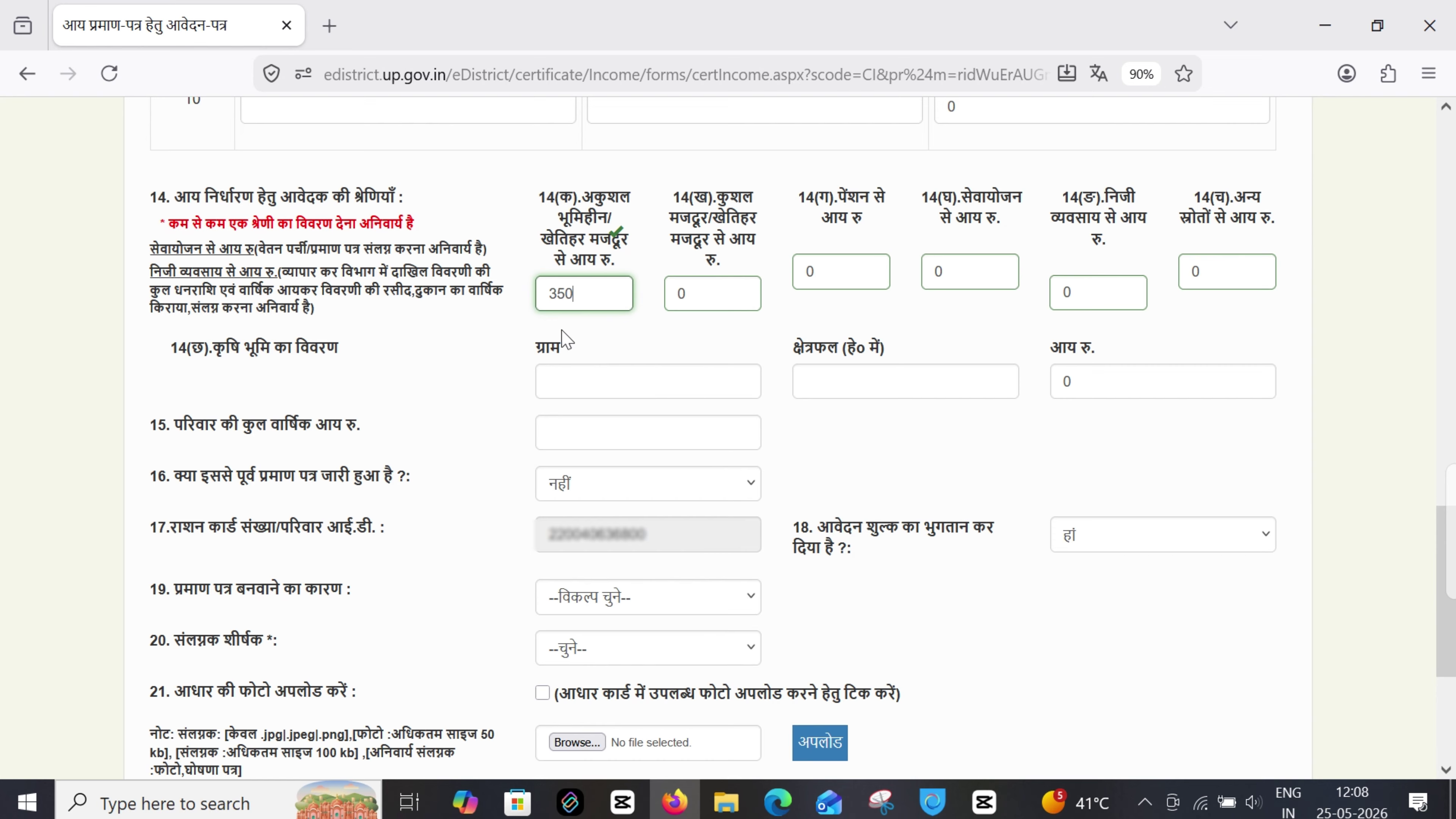
Set income fields 14(ख) through 14(च) to 00
click(693, 292)
text(0)
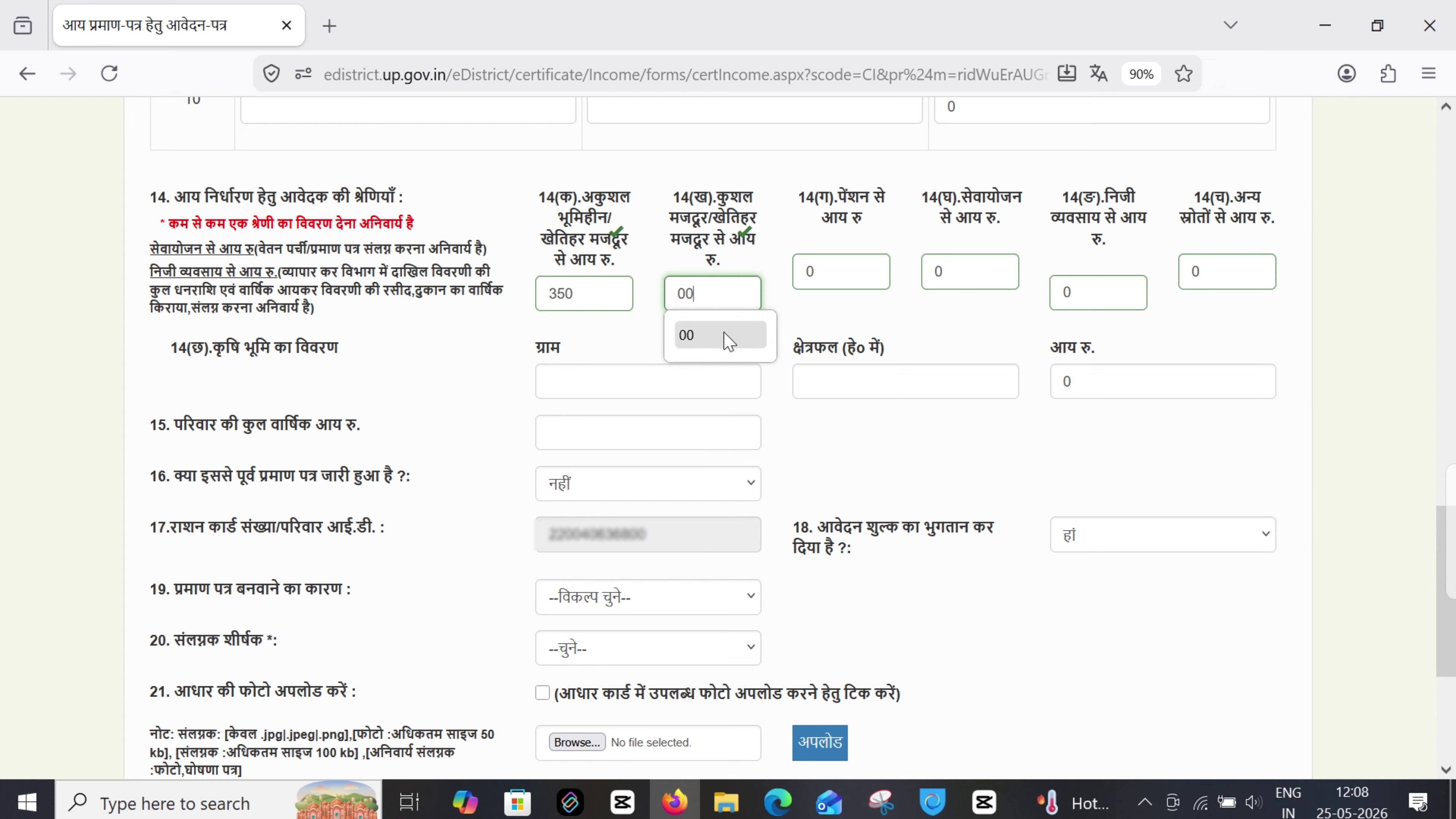
click(728, 339)
click(835, 278)
text(0)
click(832, 313)
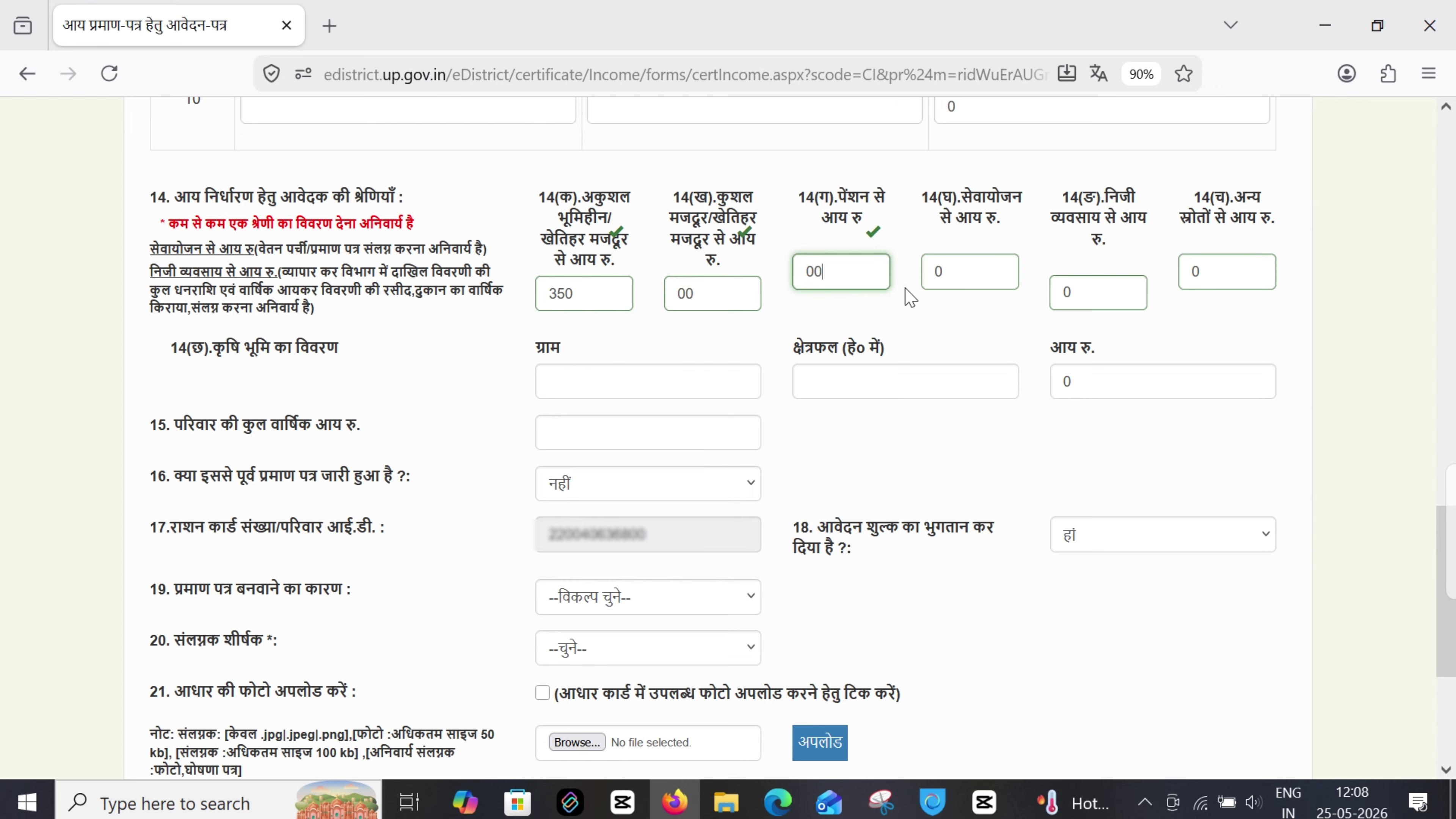
click(955, 273)
click(949, 315)
click(1098, 293)
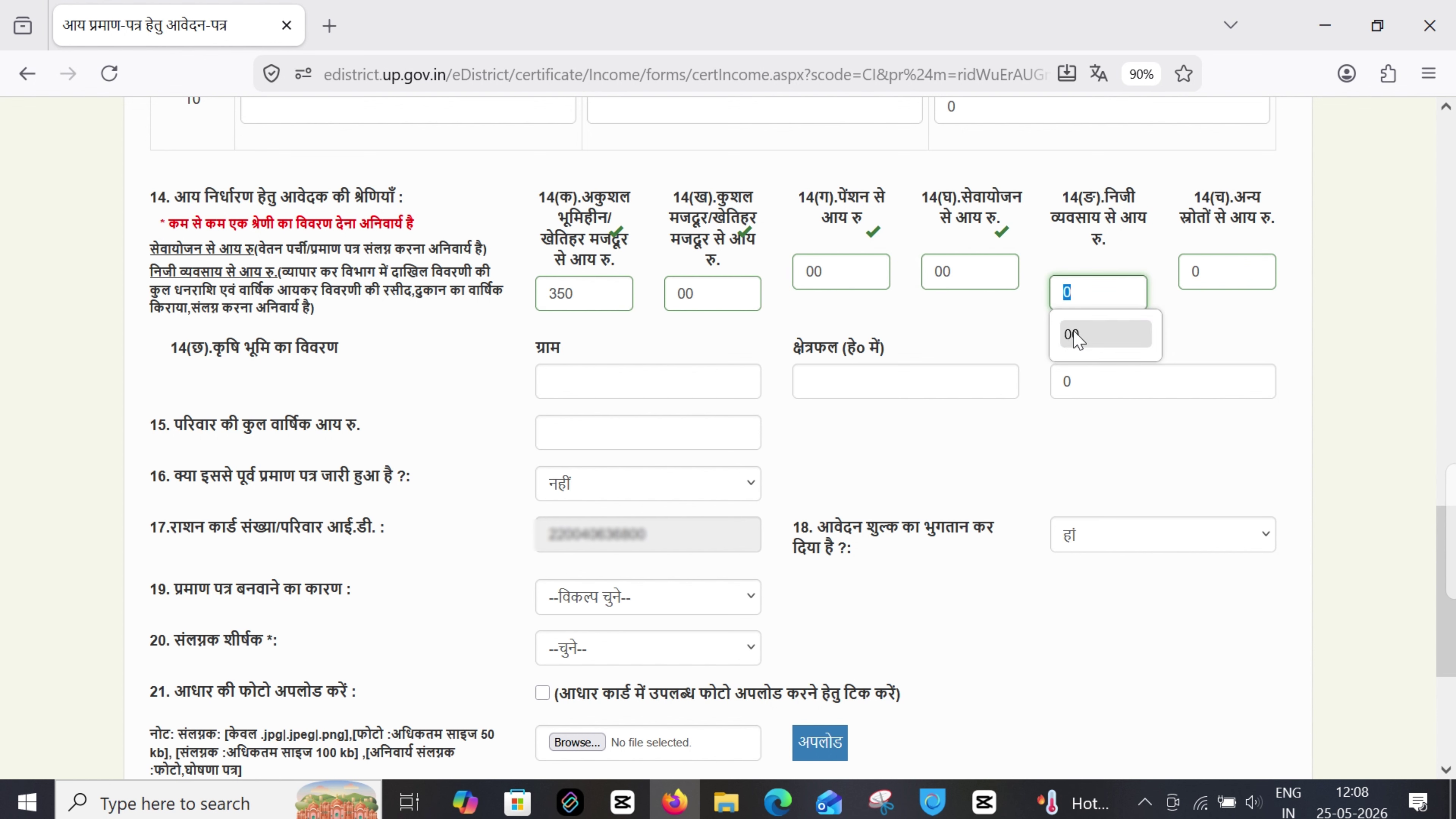
click(1075, 337)
click(1226, 269)
click(1201, 315)
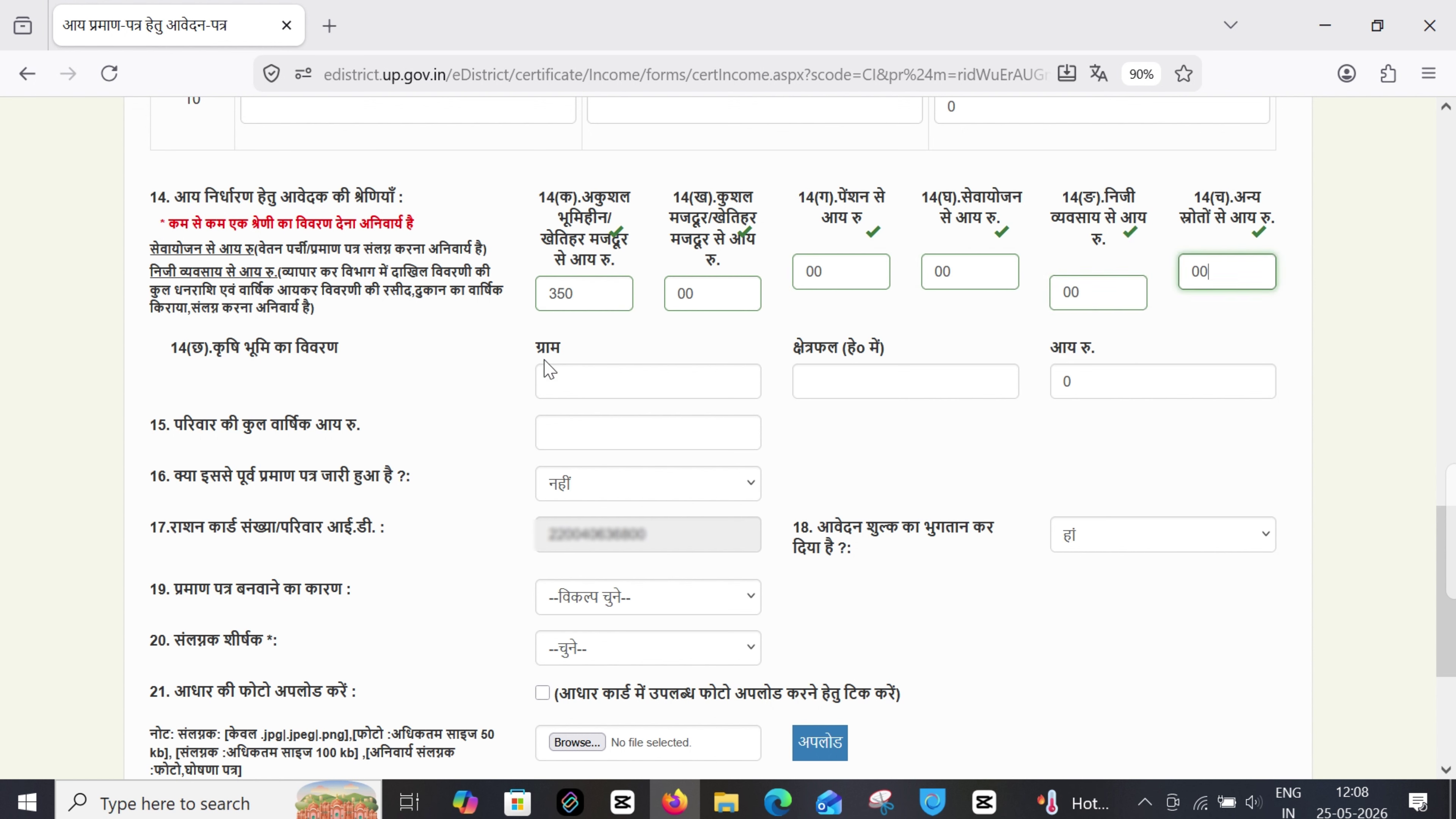
Enter 00 for agricultural land area, land income and total annual family income
click(555, 381)
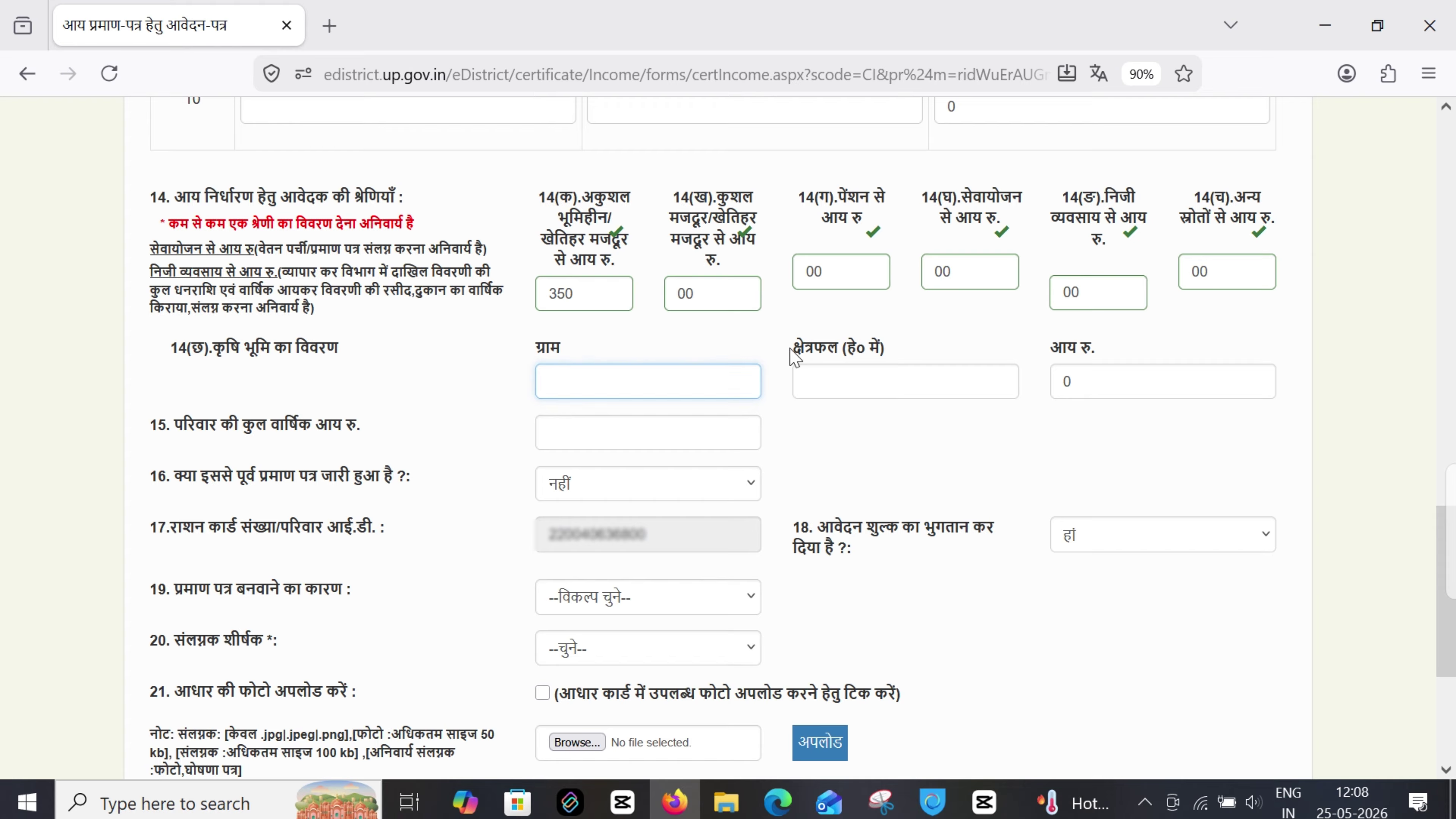
drag(794, 356, 897, 358)
click(861, 380)
text(00)
click(1078, 383)
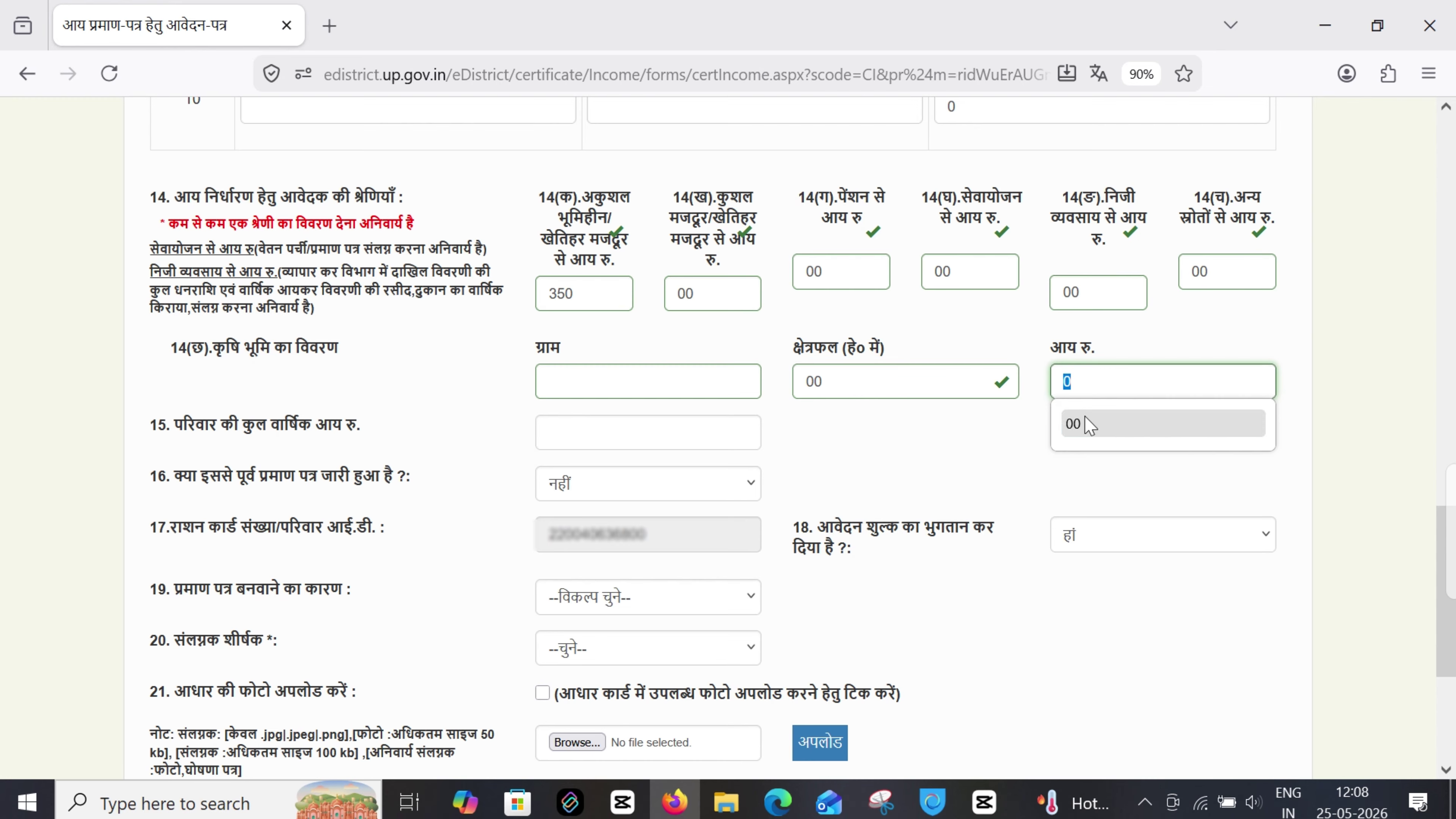
click(1086, 424)
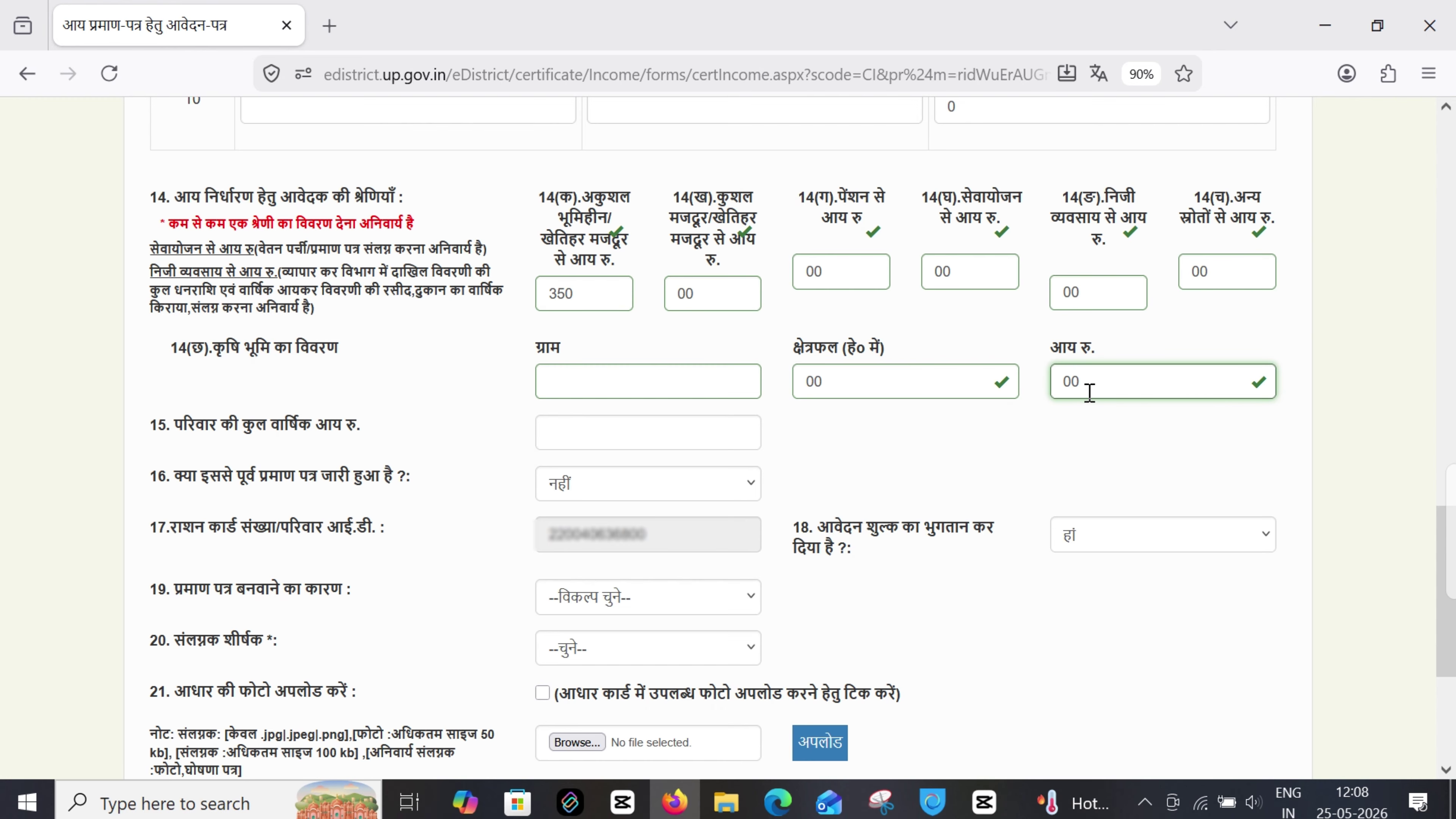
triple_click(348, 424)
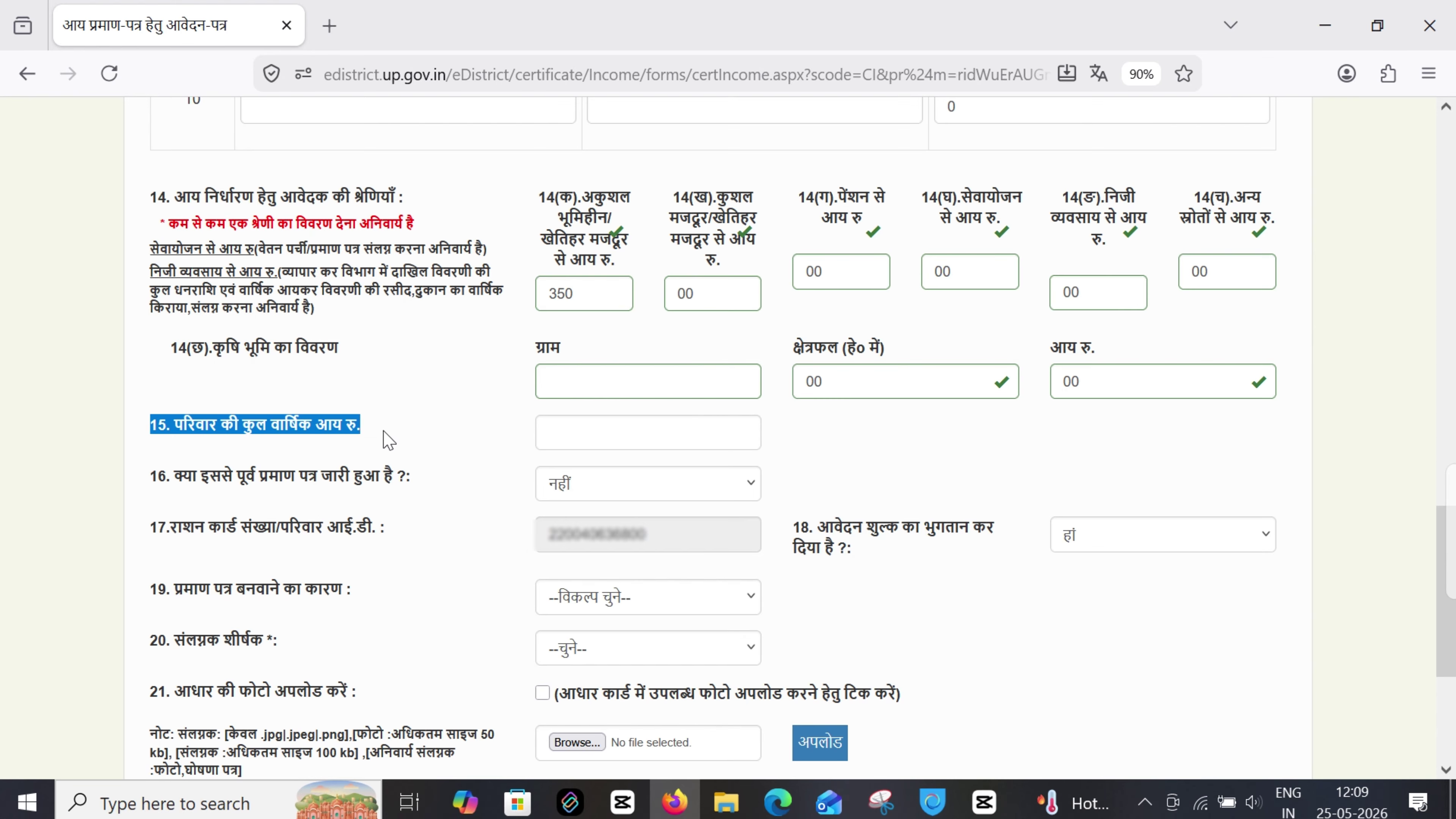
click(594, 440)
text(00)
drag(410, 477, 148, 493)
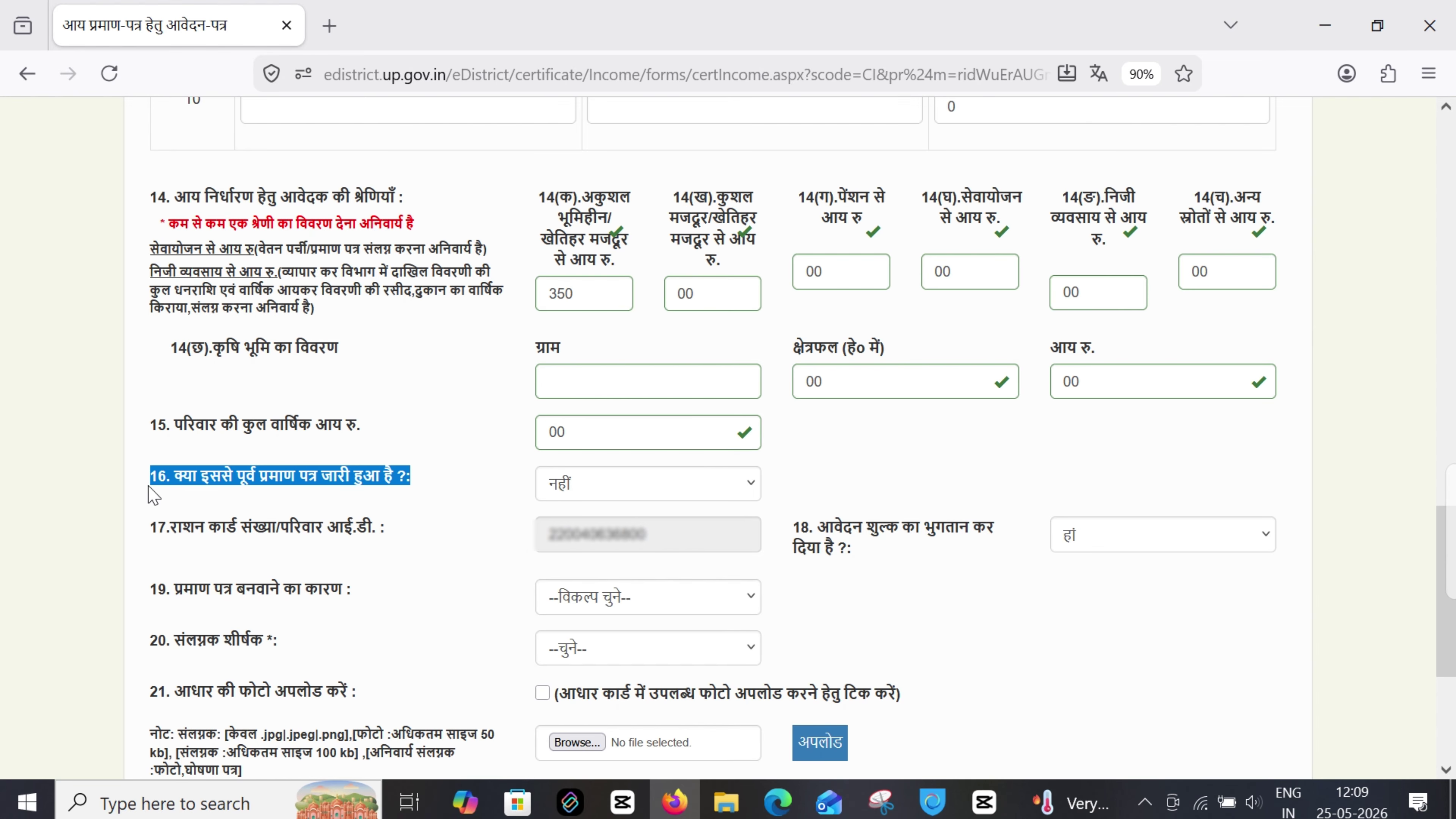
Keep the previous certificate answer at नहीं and the fee payment answer at हां
click(565, 491)
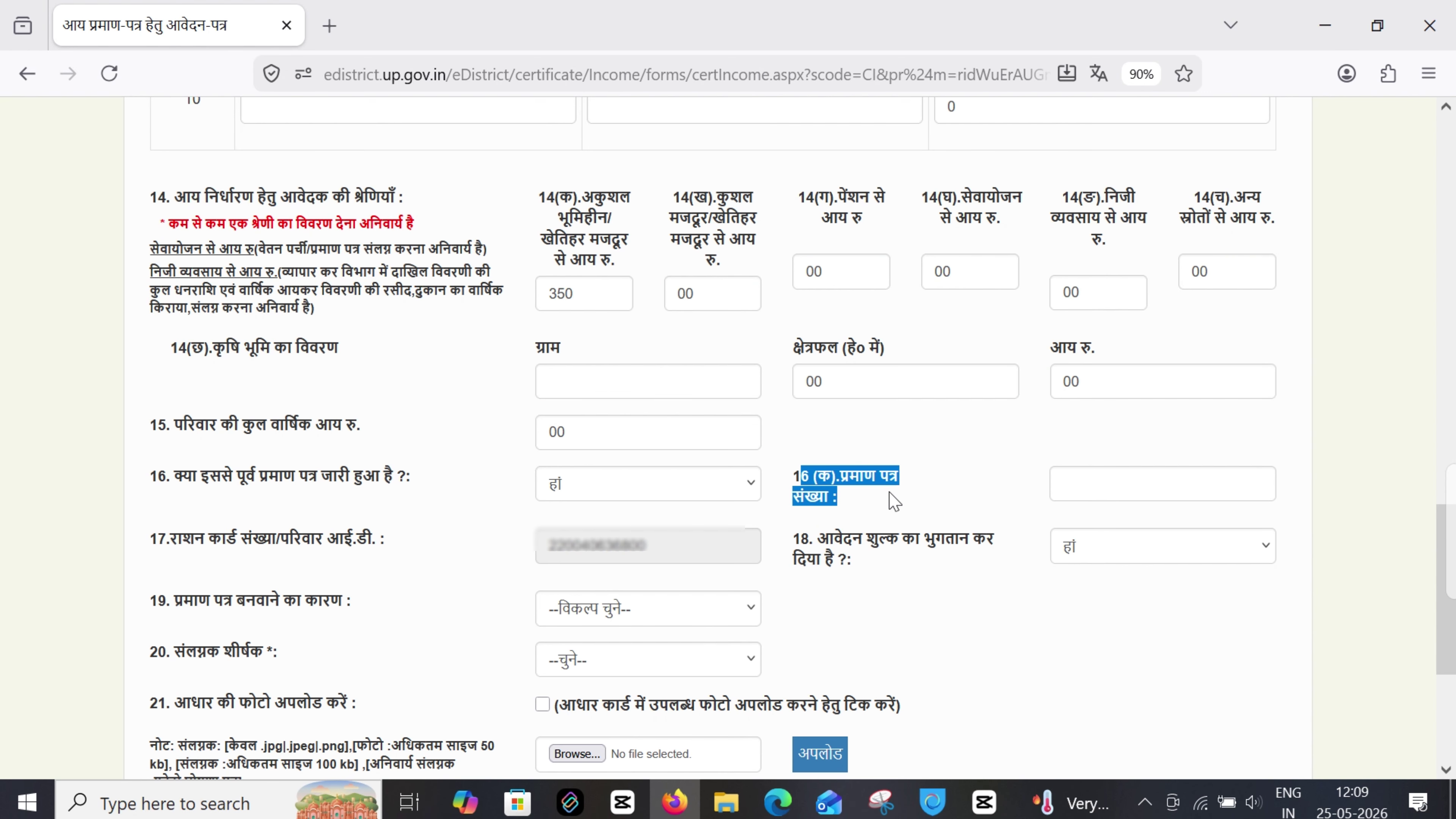
click(1064, 482)
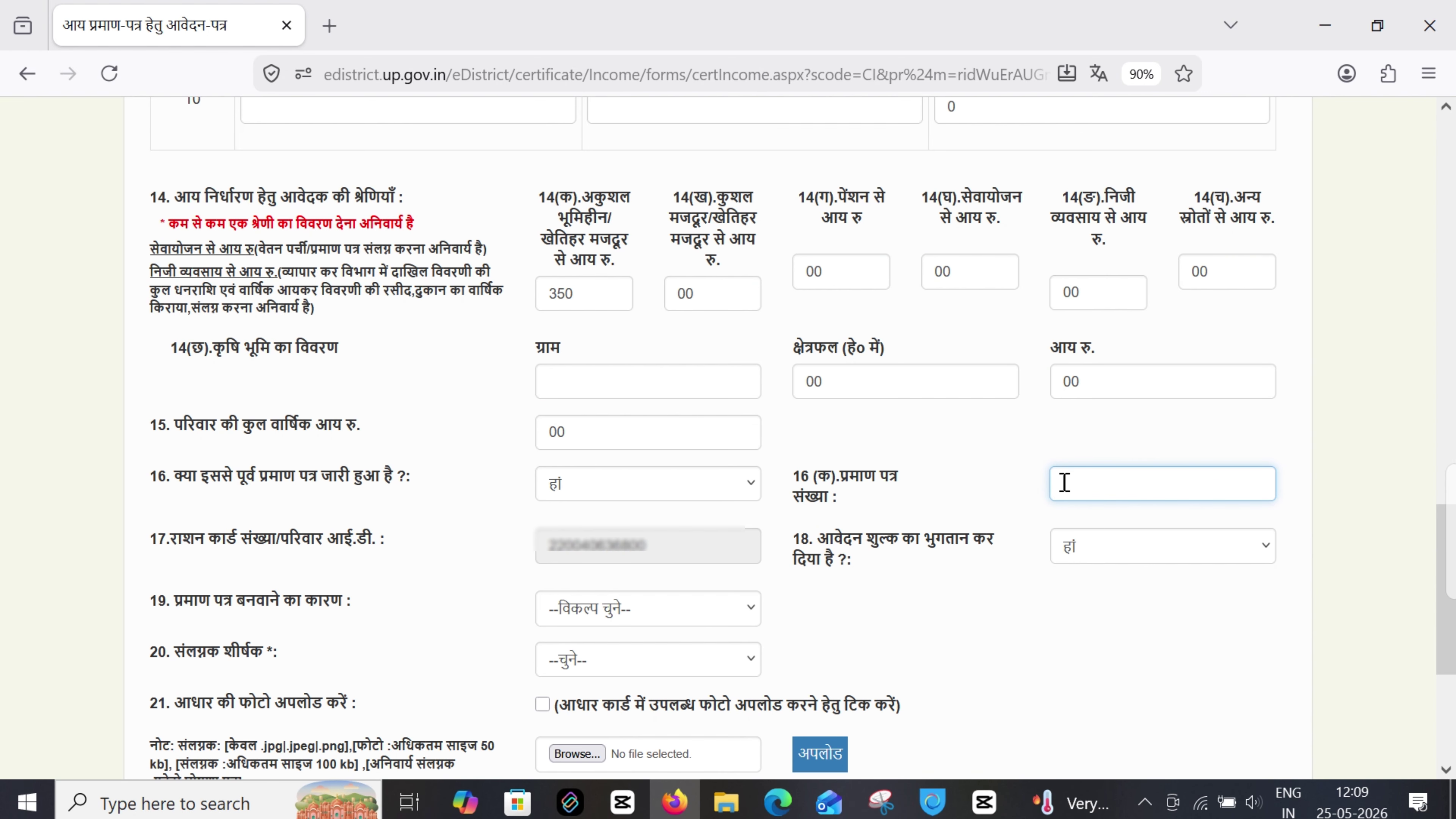
click(660, 482)
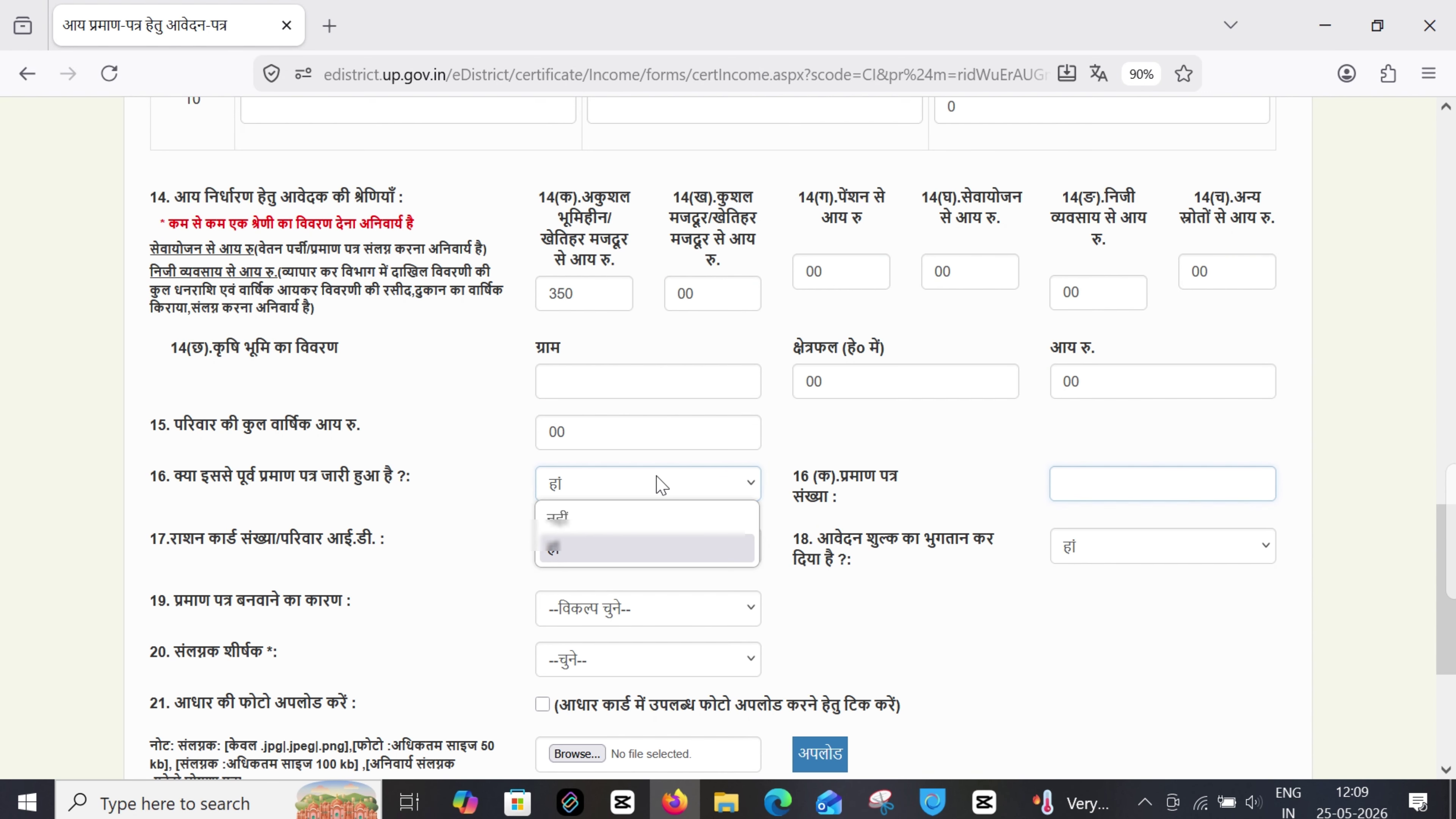
click(596, 515)
drag(151, 530, 376, 538)
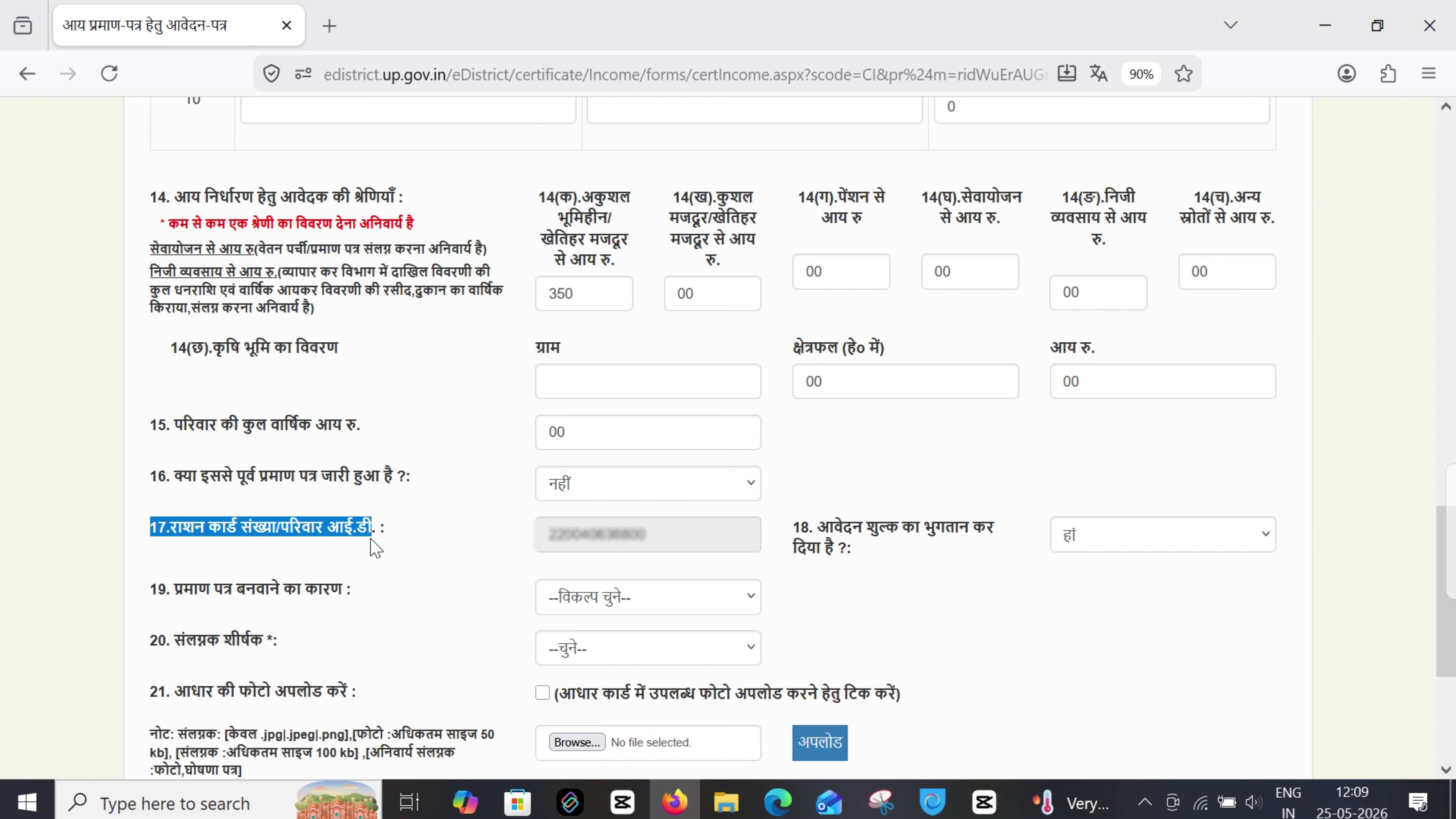
click(546, 535)
drag(546, 535, 617, 543)
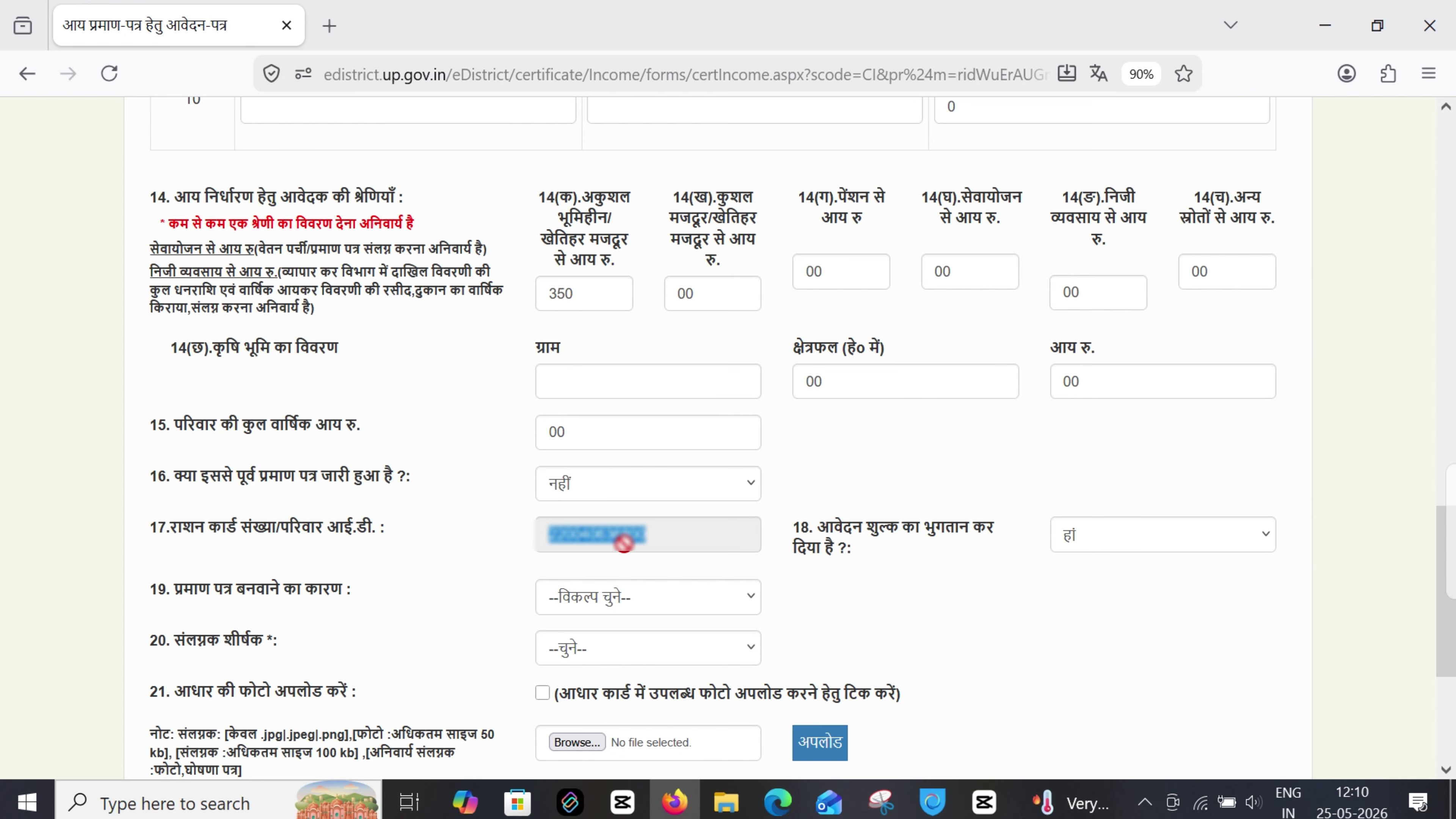
drag(820, 522, 852, 546)
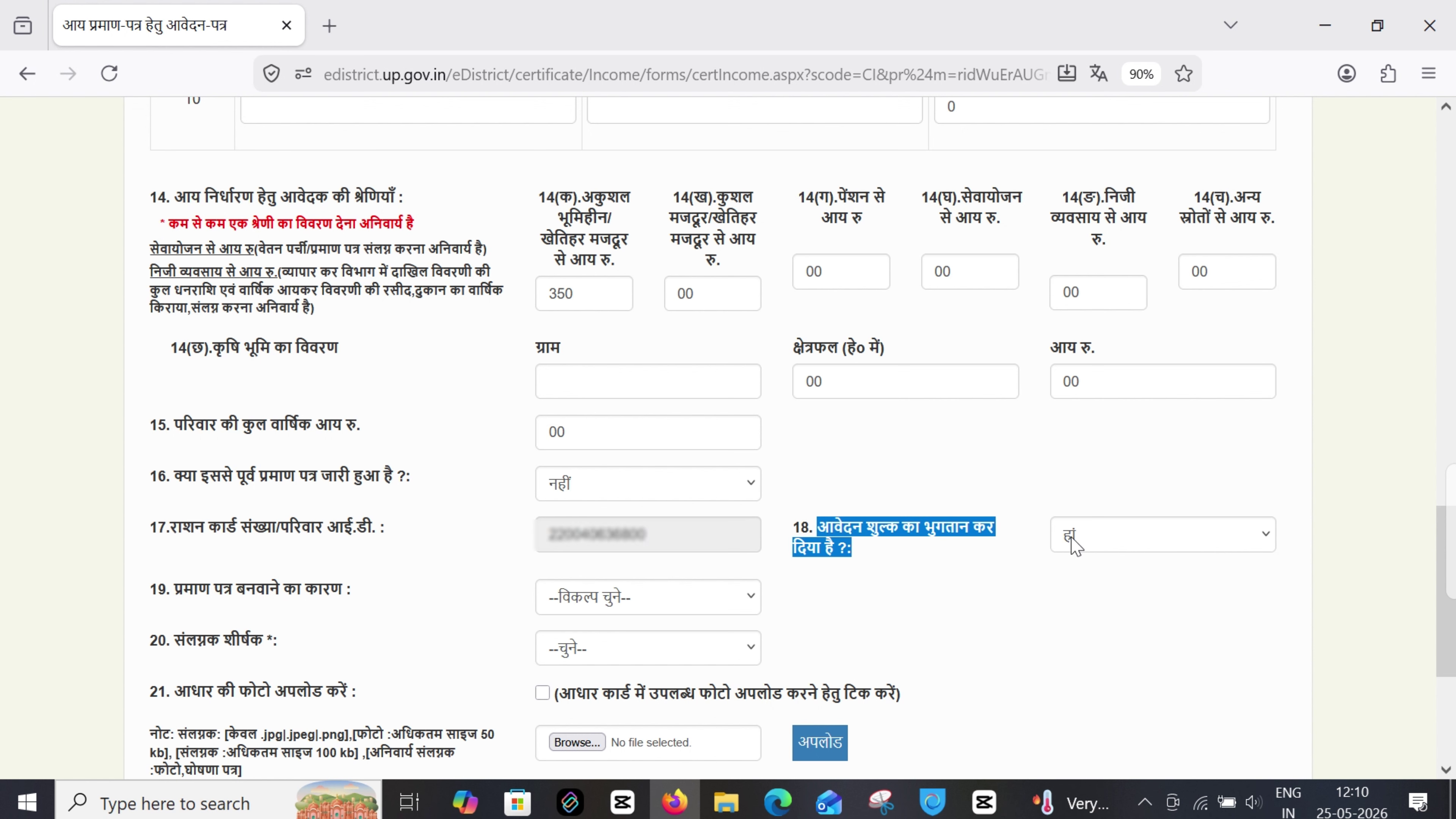
click(1116, 547)
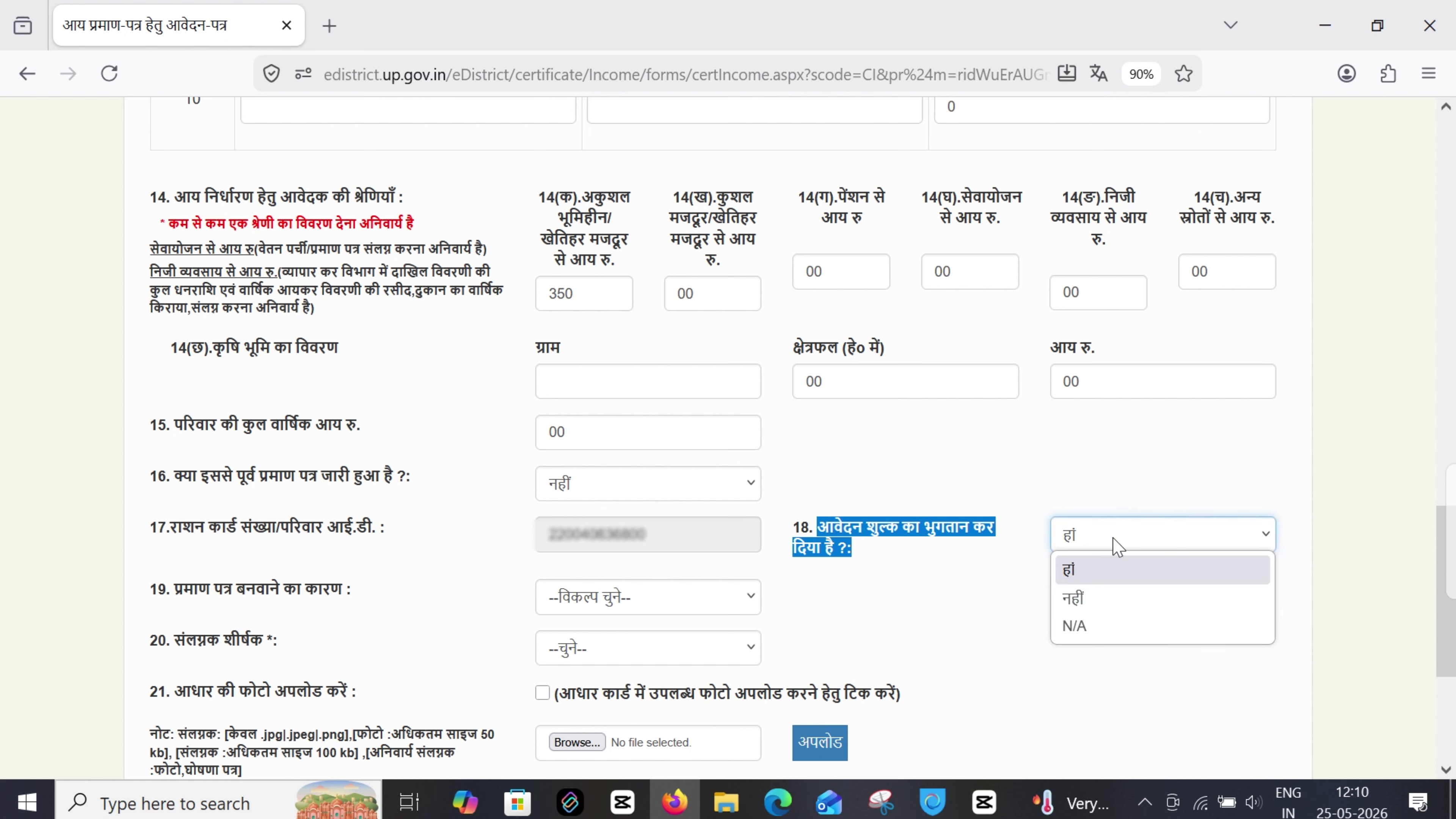
click(1086, 576)
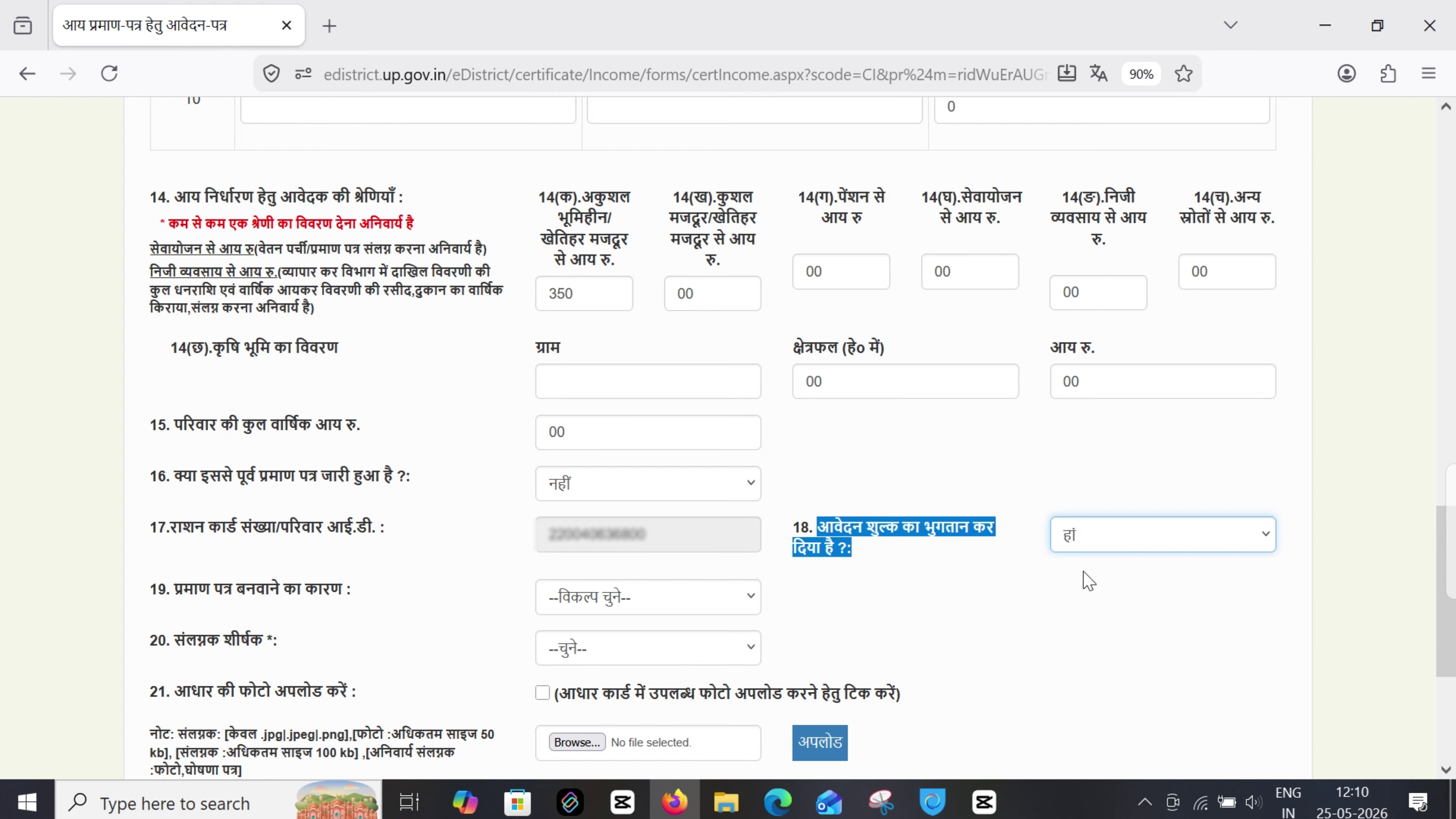
Set the certificate reason to अन्य with 'सरकारी लाभ प्राप्त करने के लिए'
drag(150, 589, 349, 598)
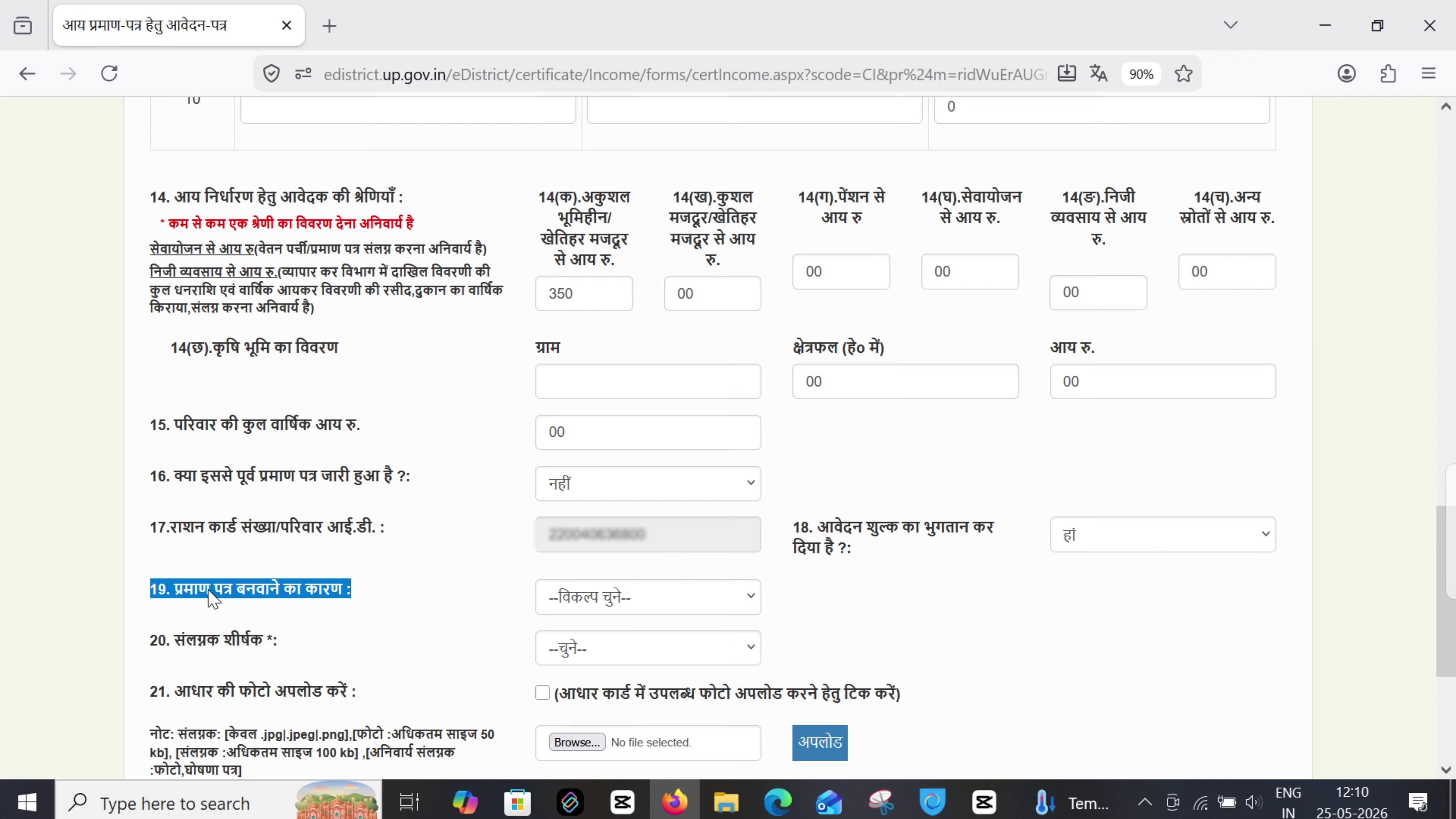
click(613, 600)
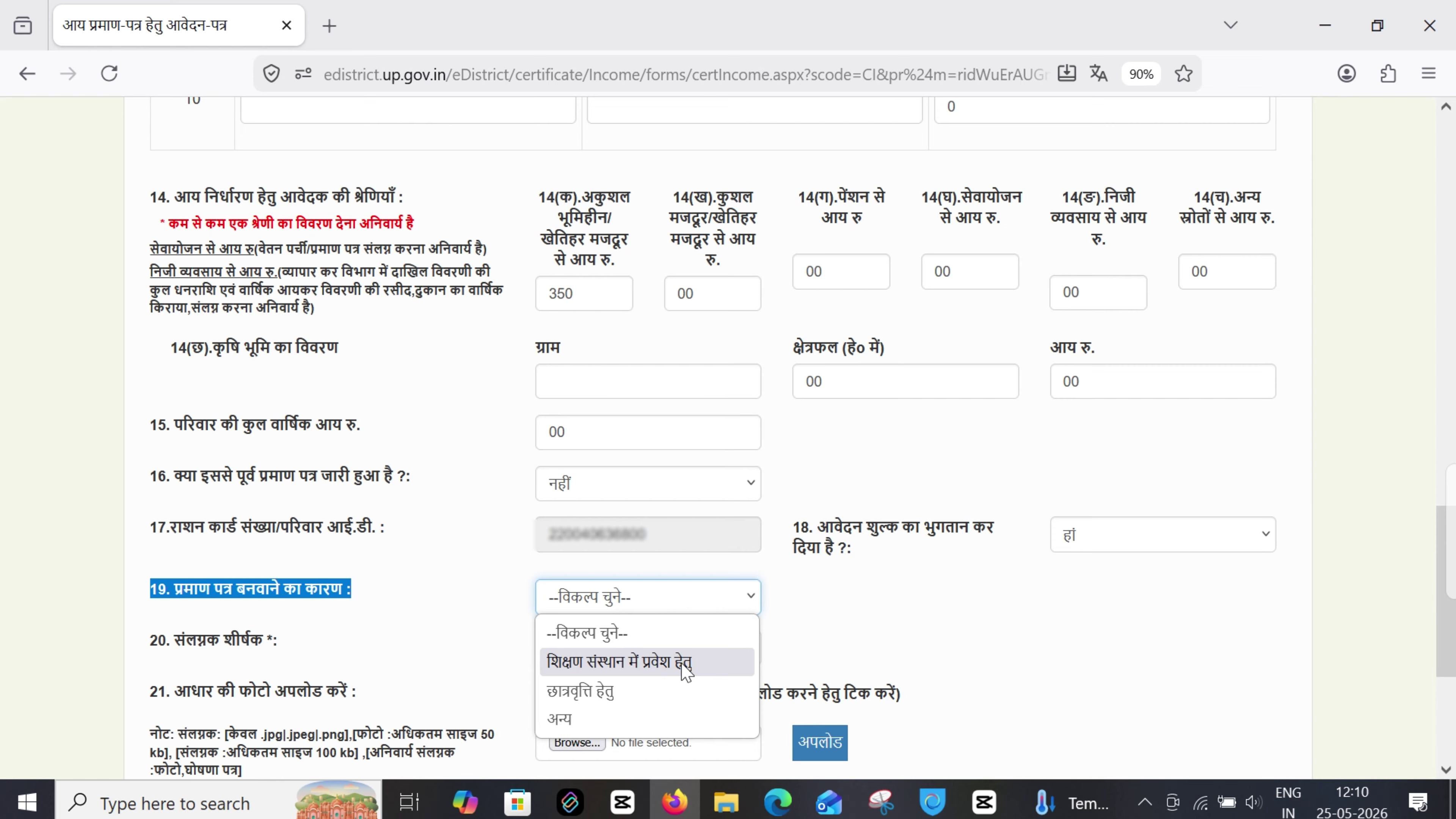
click(559, 718)
click(932, 605)
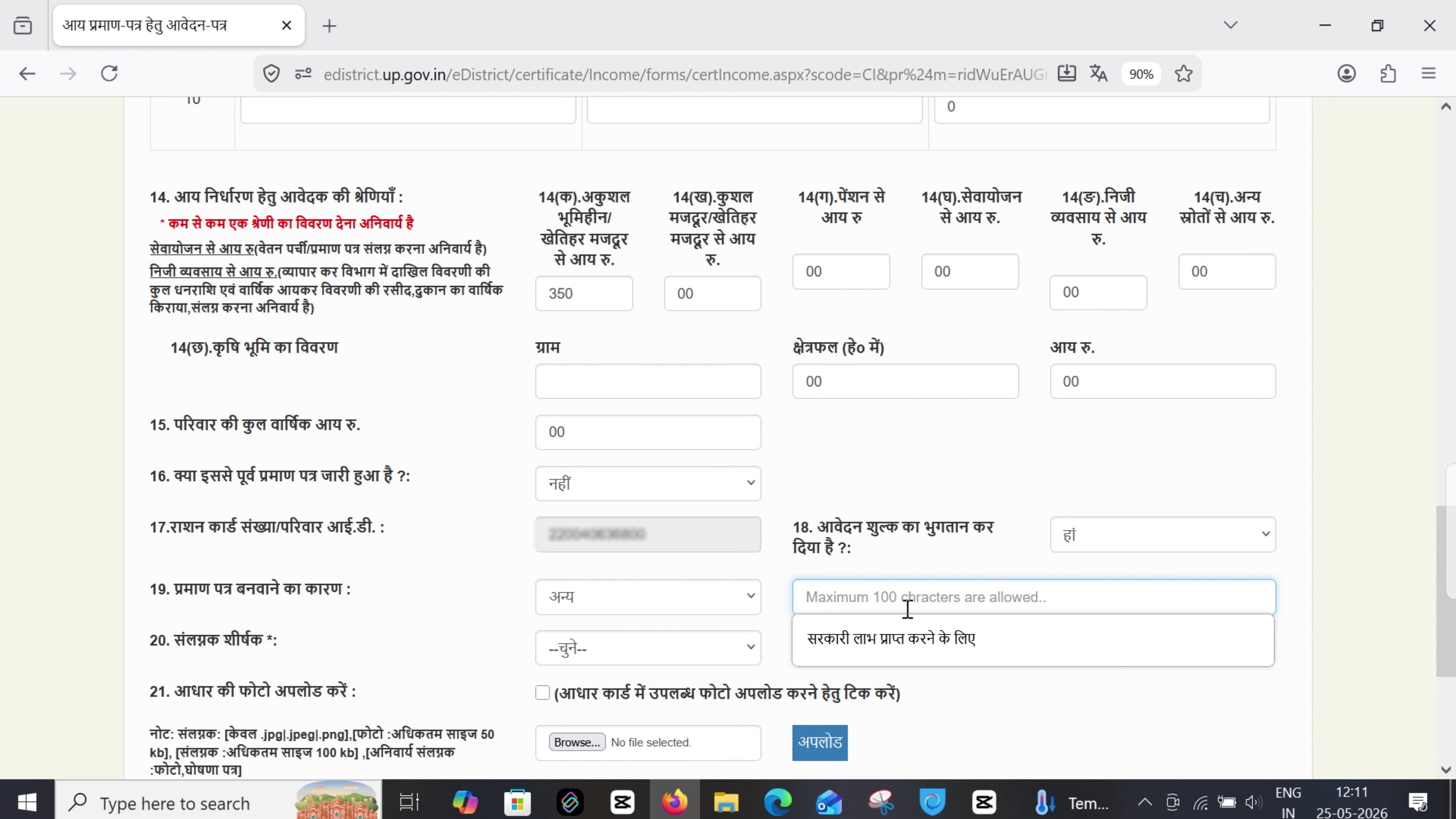
click(886, 638)
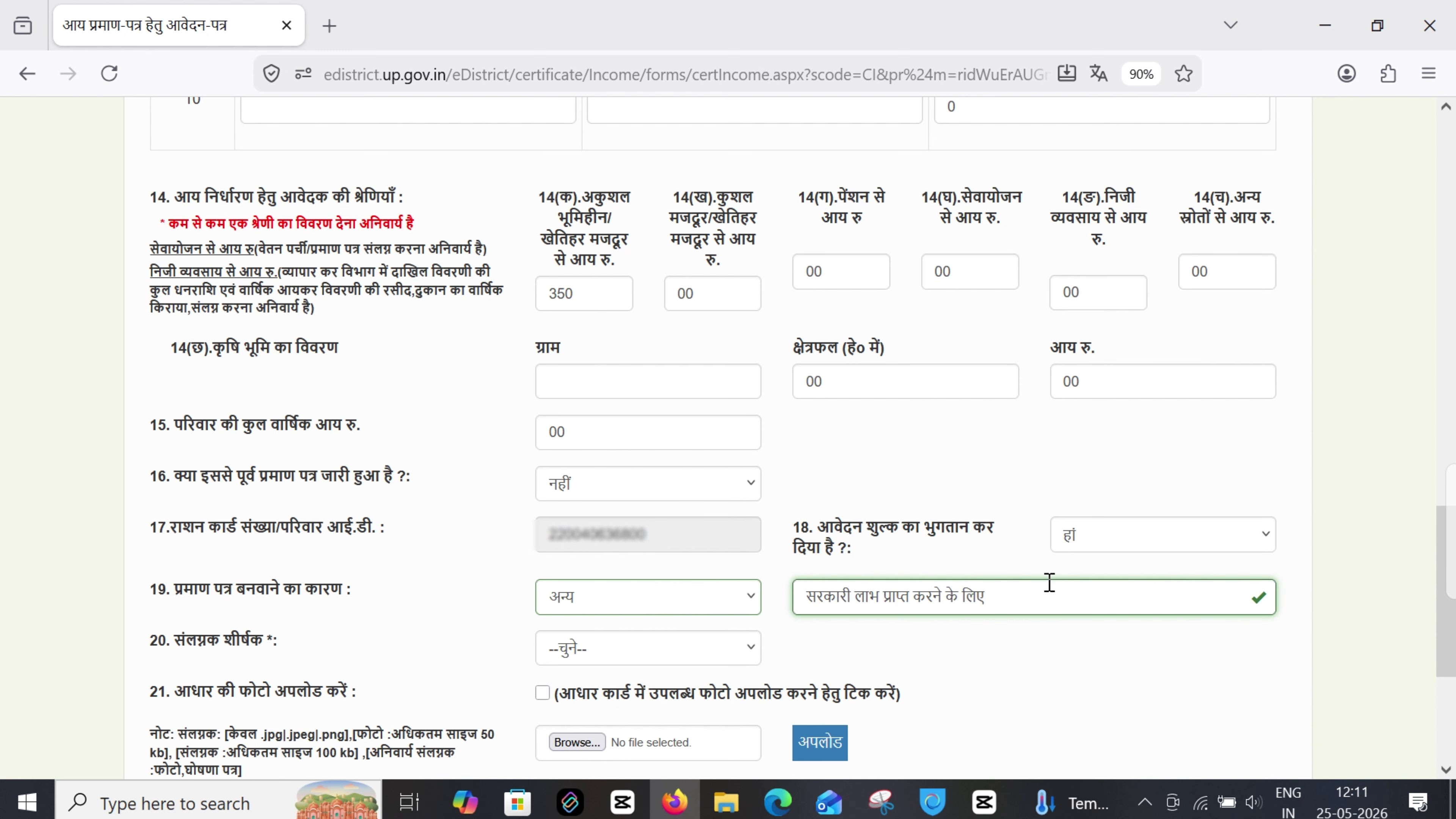
Leave the attachment title unchosen and tick item 21's option to use the Aadhaar card photo
drag(1016, 597, 1062, 597)
click(1062, 598)
mouse_move(129, 638)
mouse_down()
mouse_move(289, 646)
mouse_move(138, 653)
mouse_up()
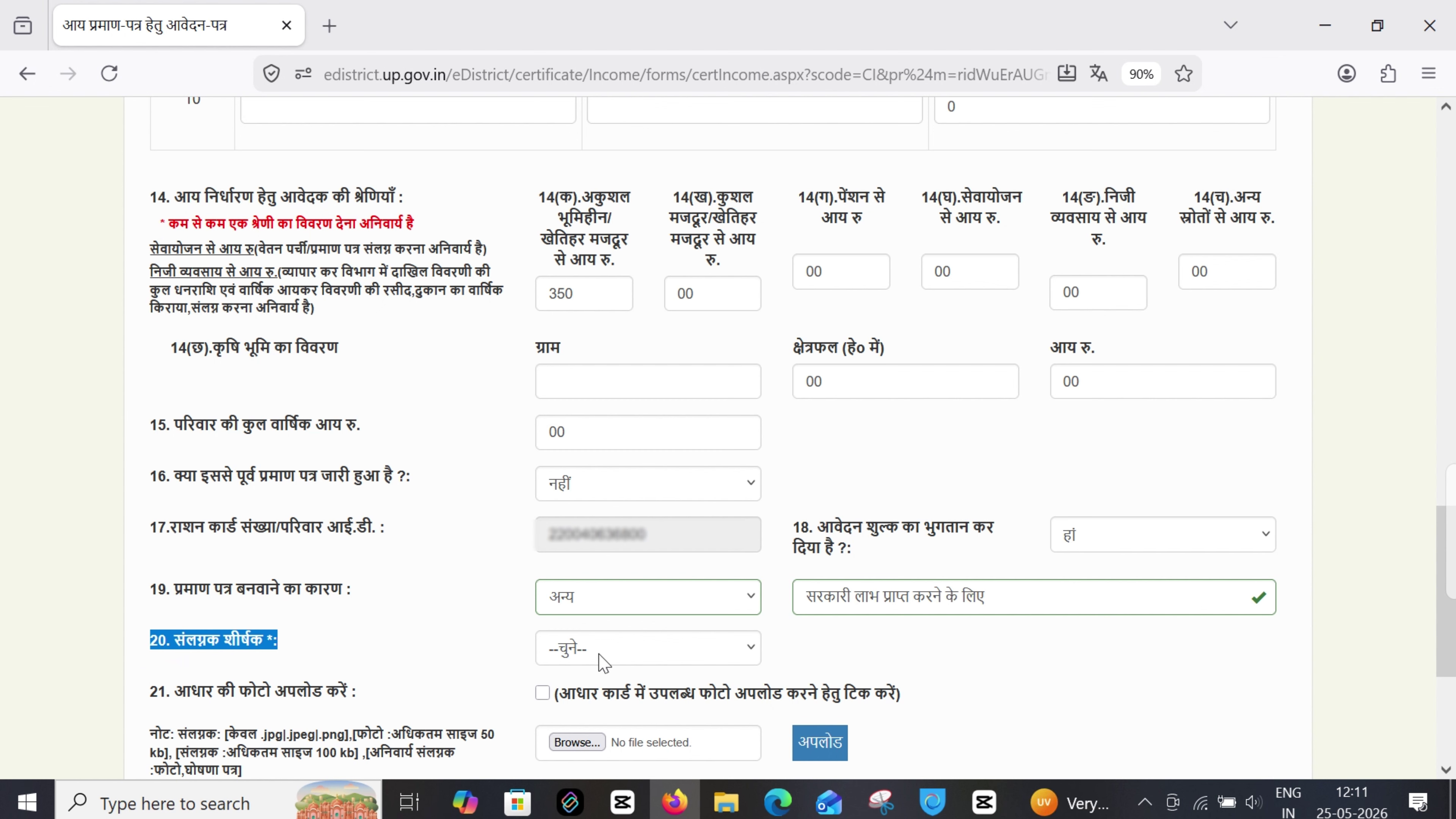
click(603, 663)
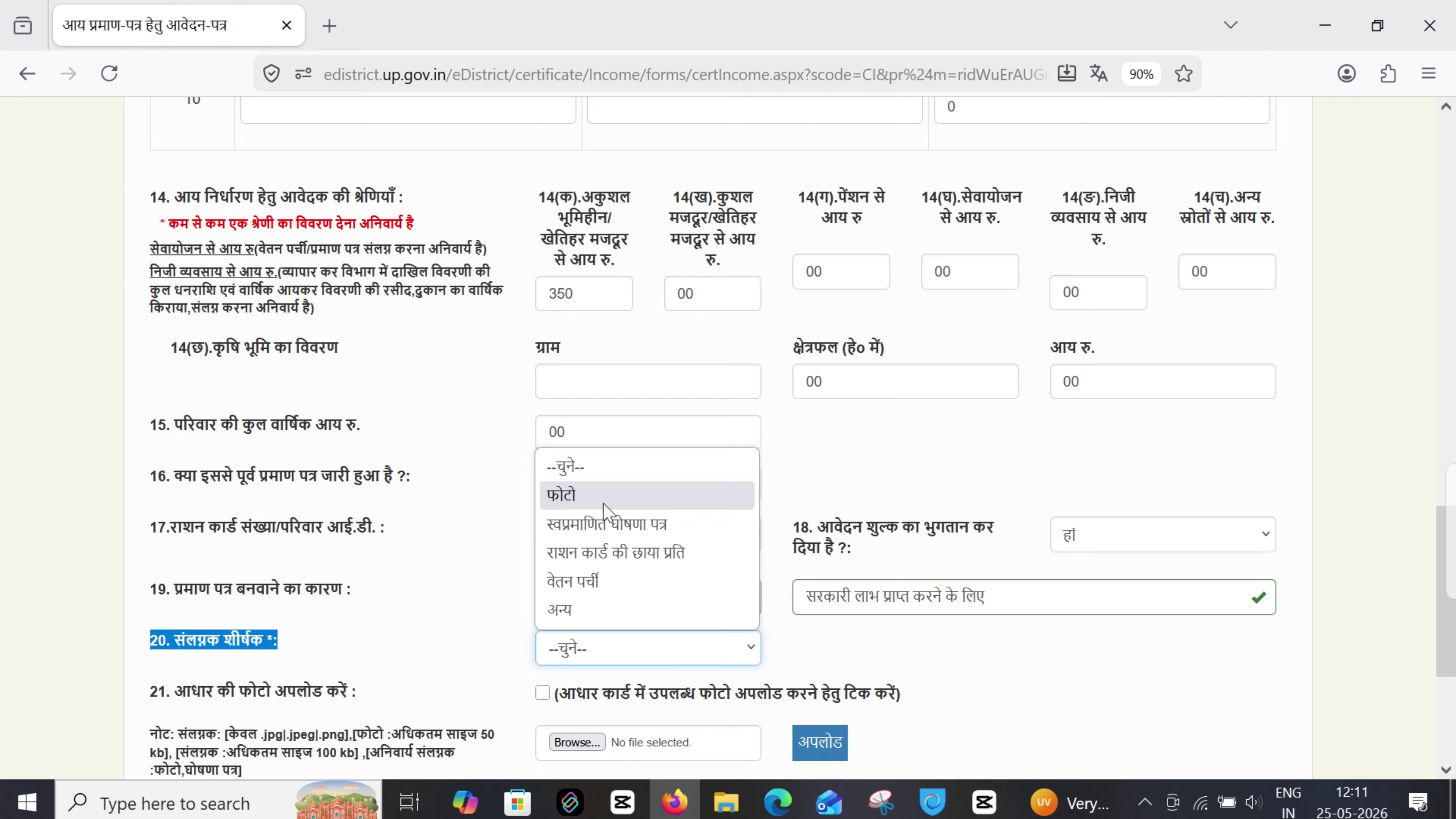
click(508, 641)
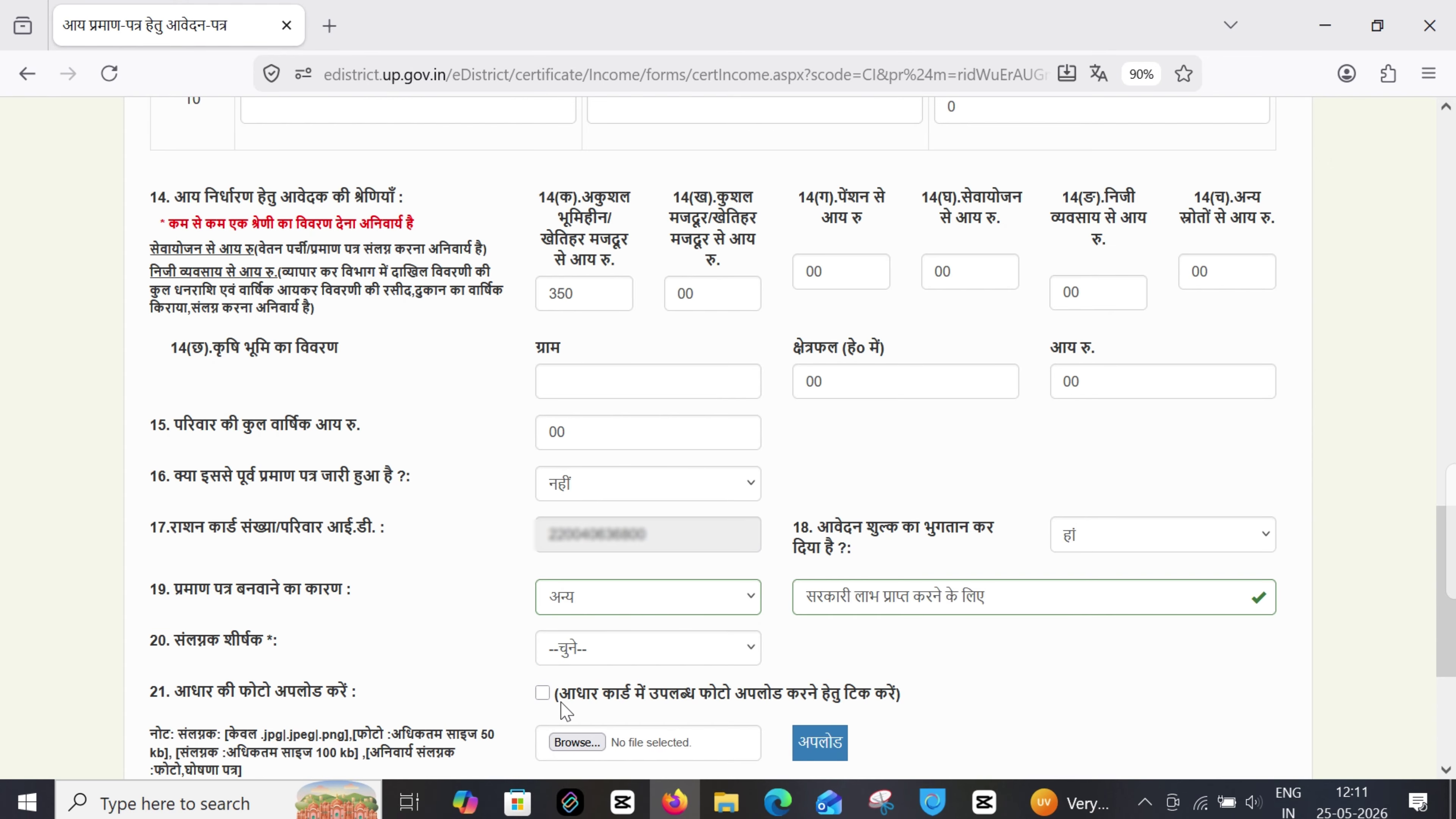
drag(561, 703, 912, 703)
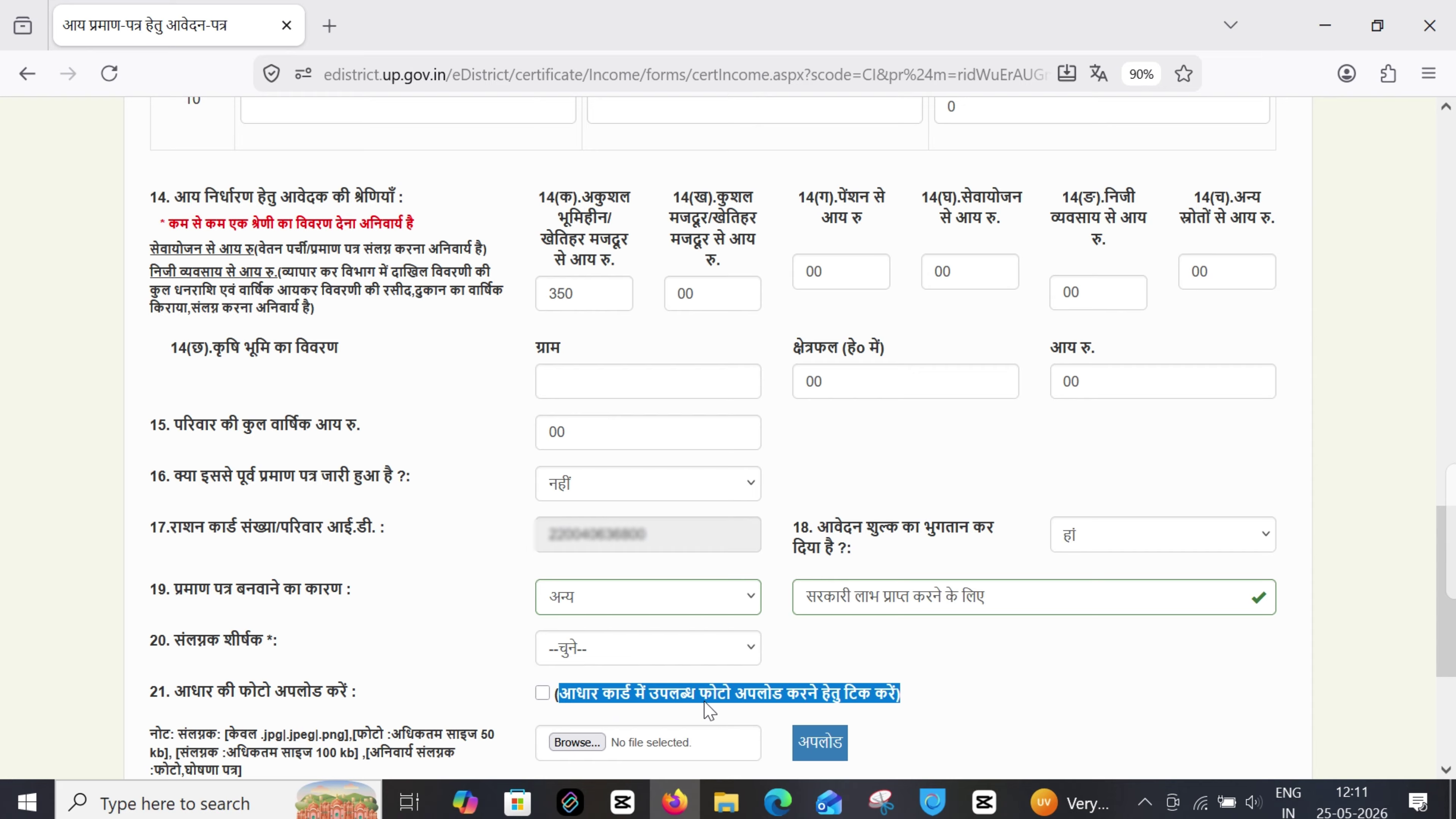
click(543, 694)
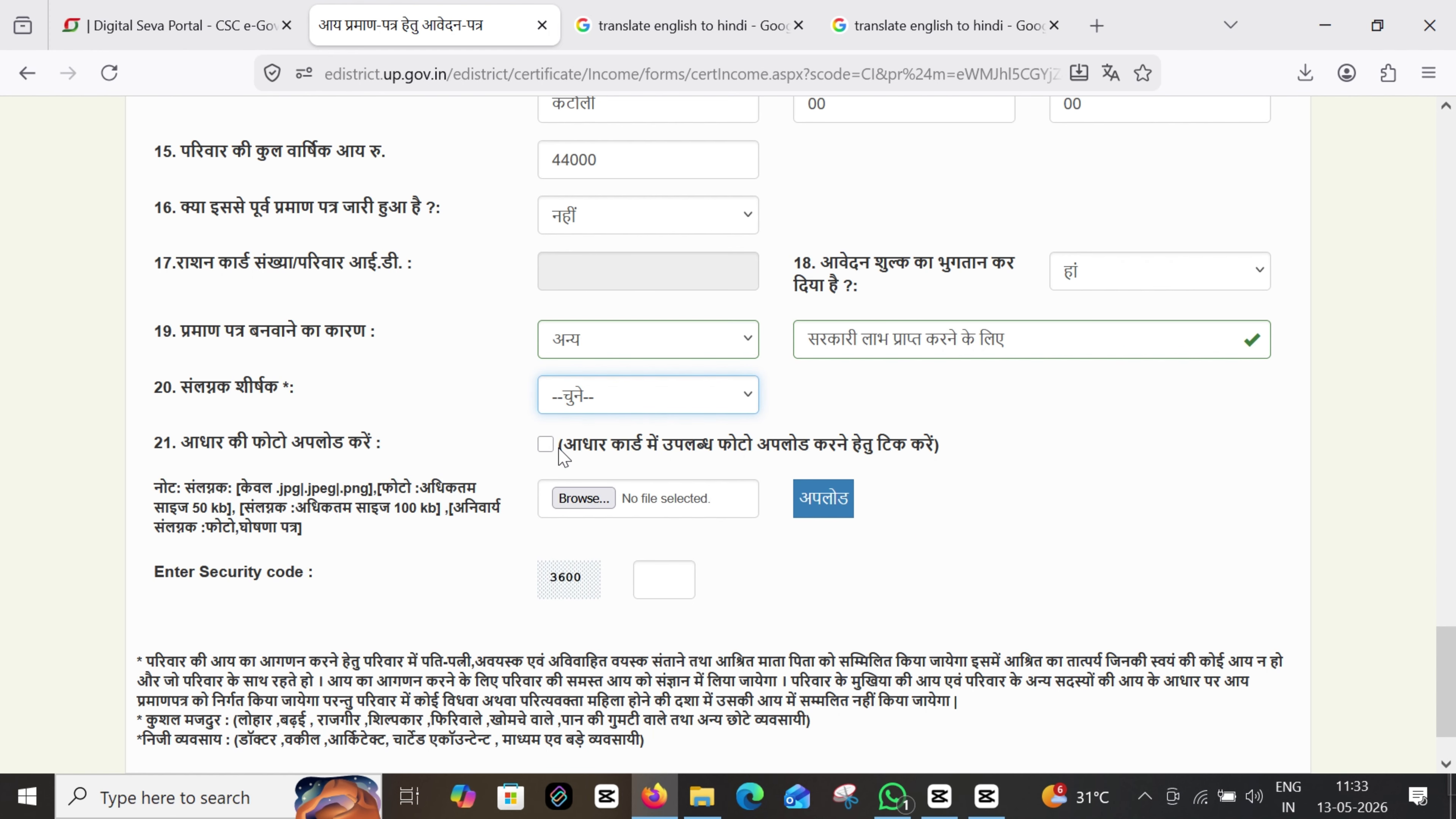
click(545, 445)
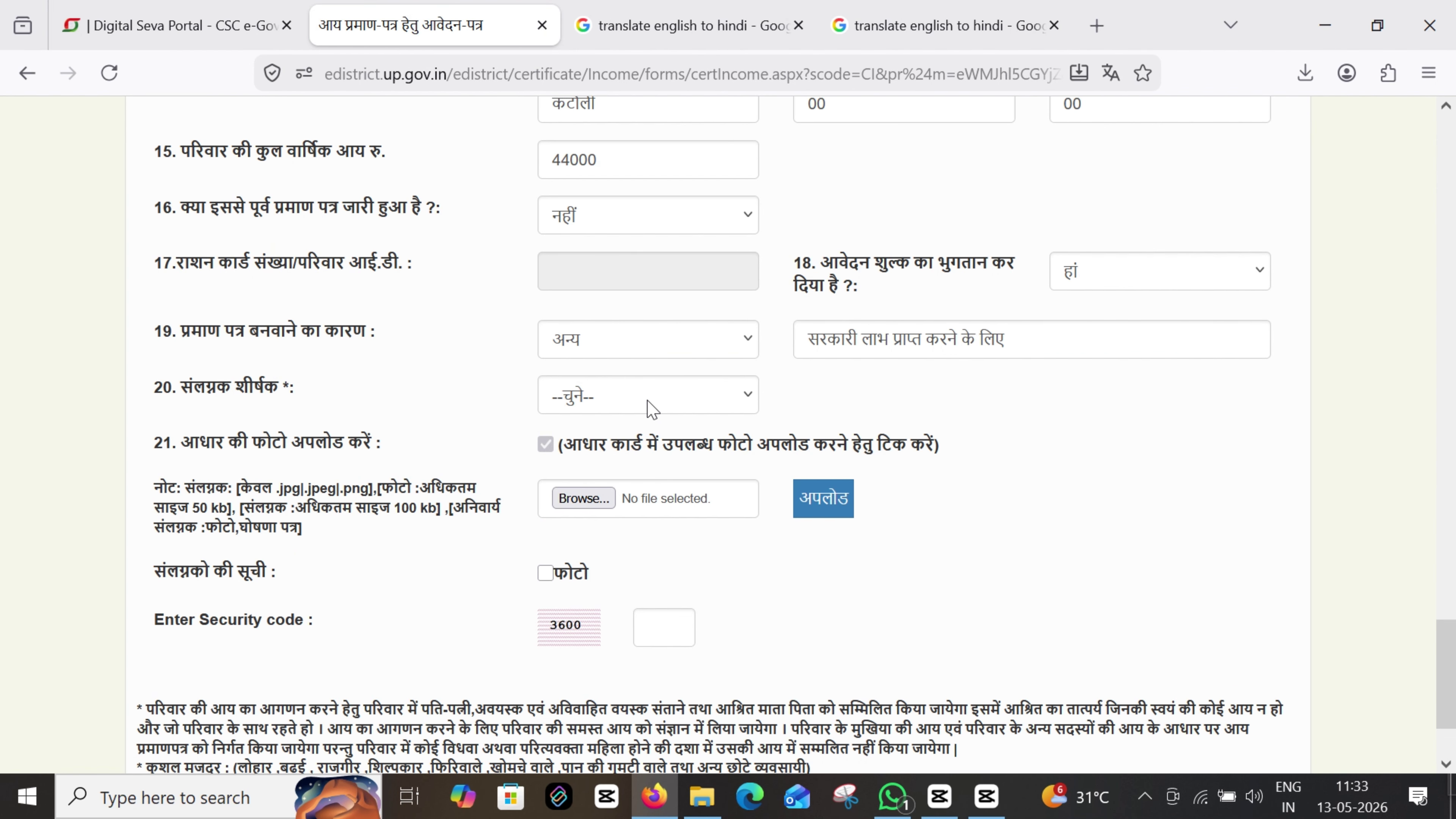
Attach the applicant's image file as the स्वप्रमाणित घोषणा पत्र and upload it
click(649, 396)
click(617, 499)
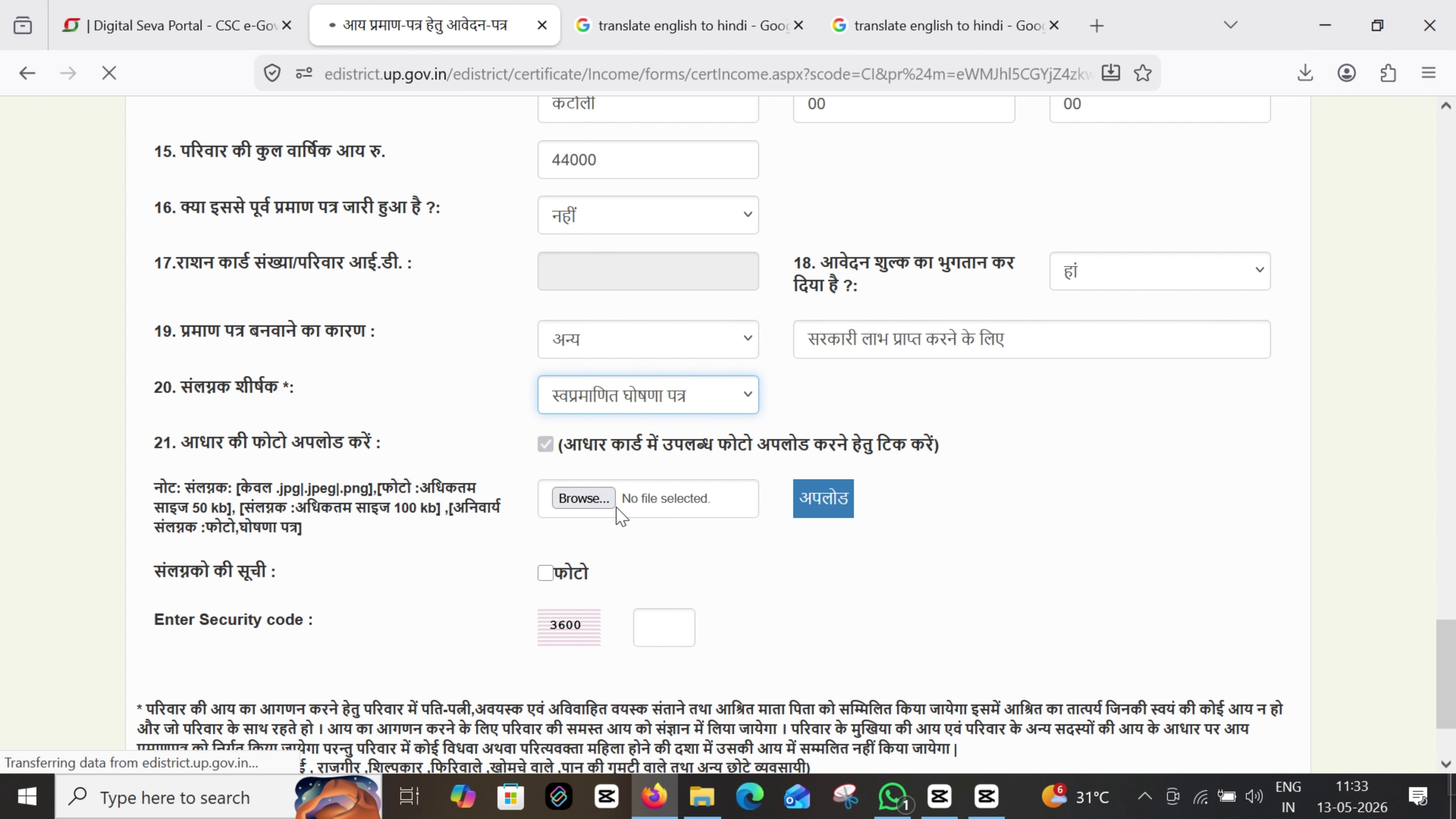
click(606, 505)
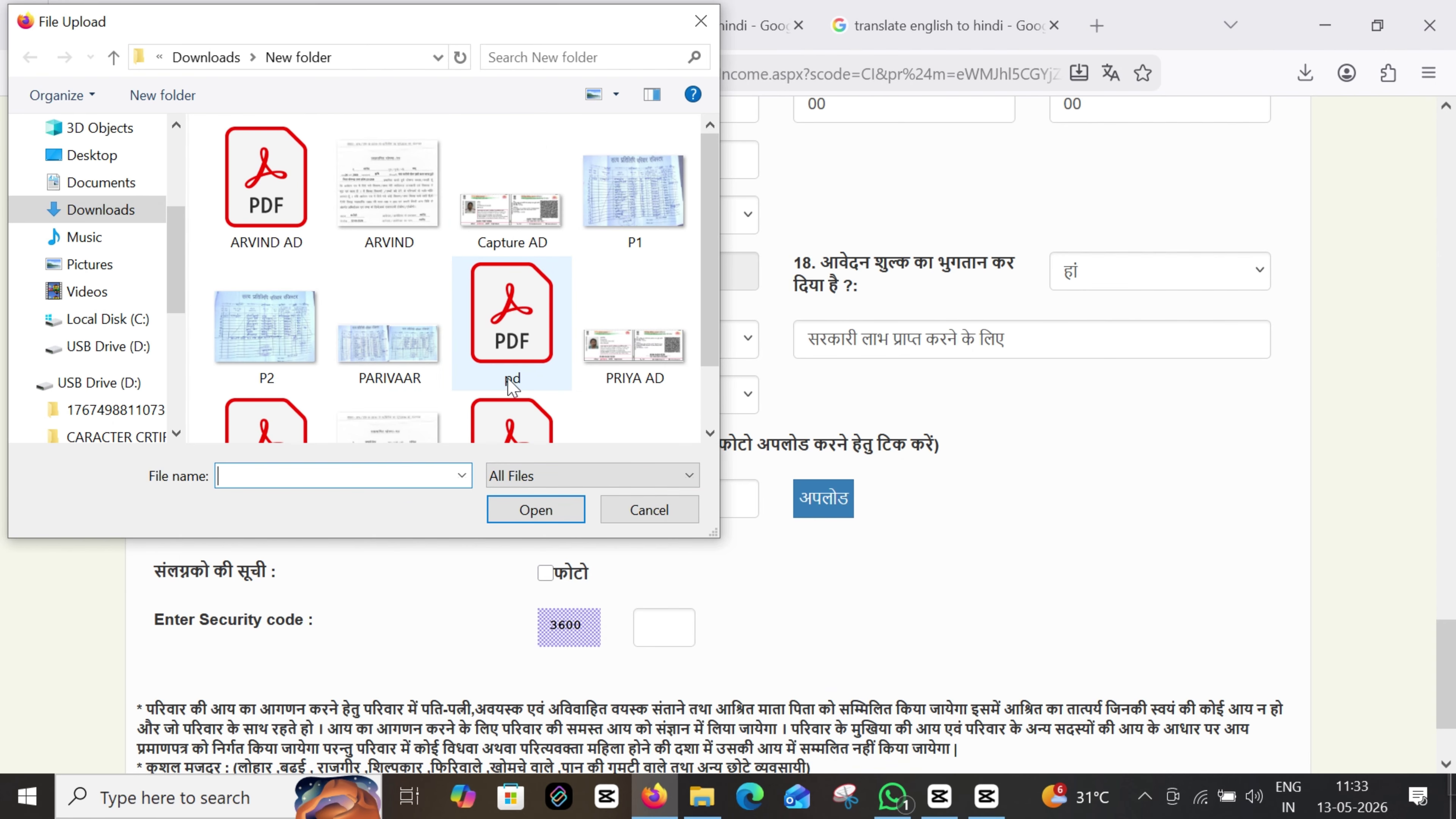
scroll(512, 387, down, 1)
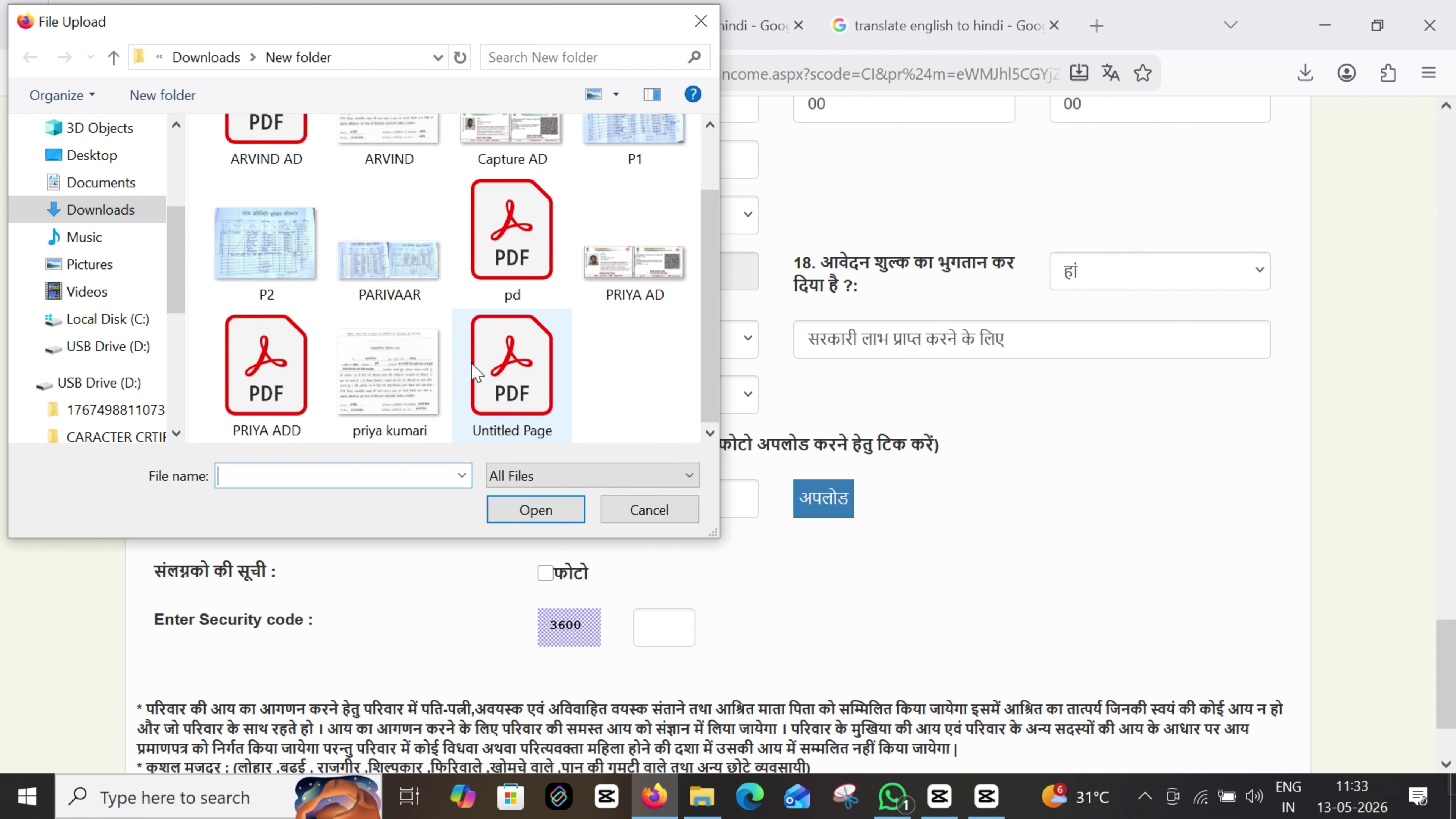
double_click(418, 396)
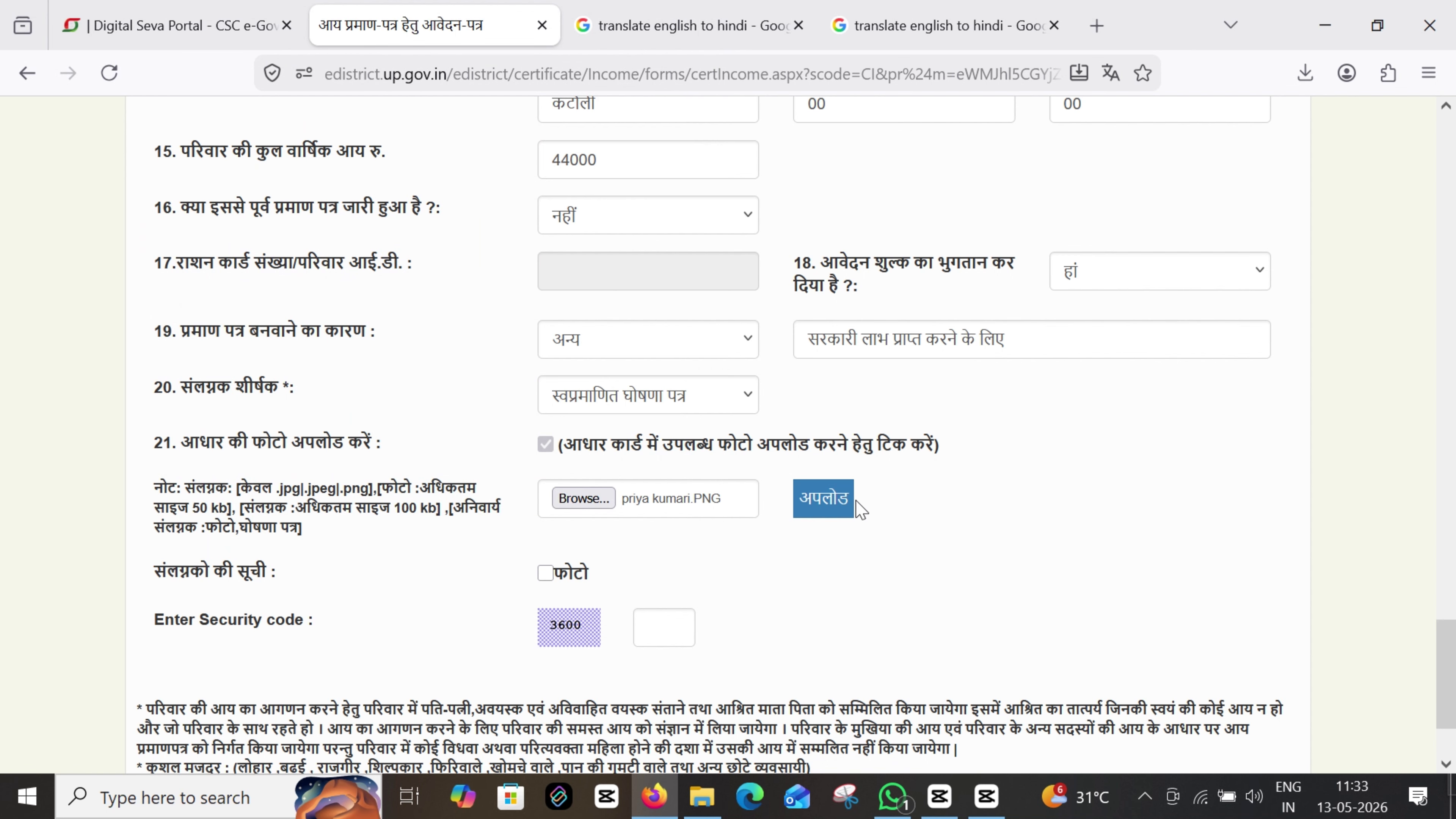
click(842, 500)
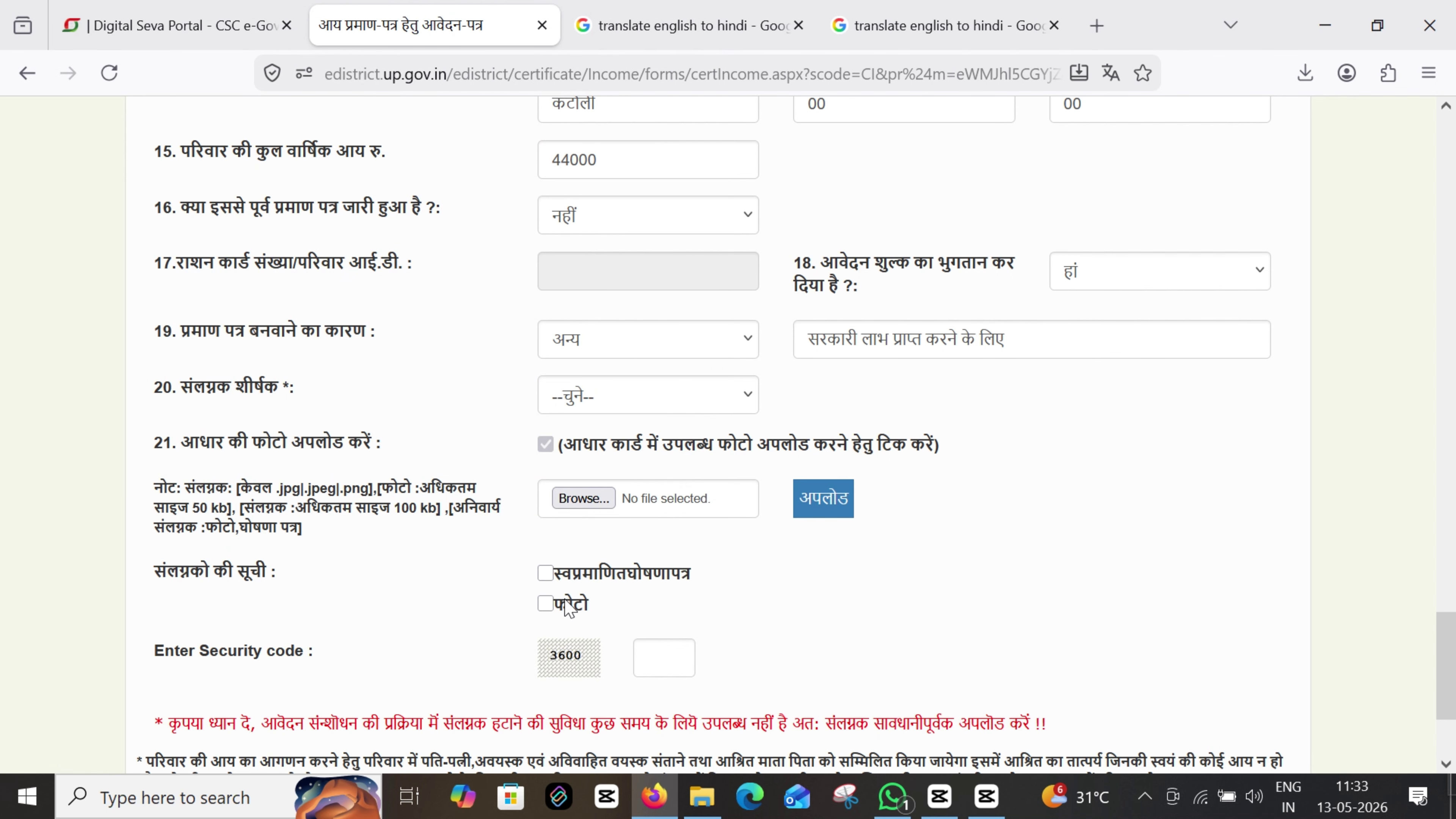
Upload the family register as an अन्य attachment titled परिवार रजिस्टर
click(580, 400)
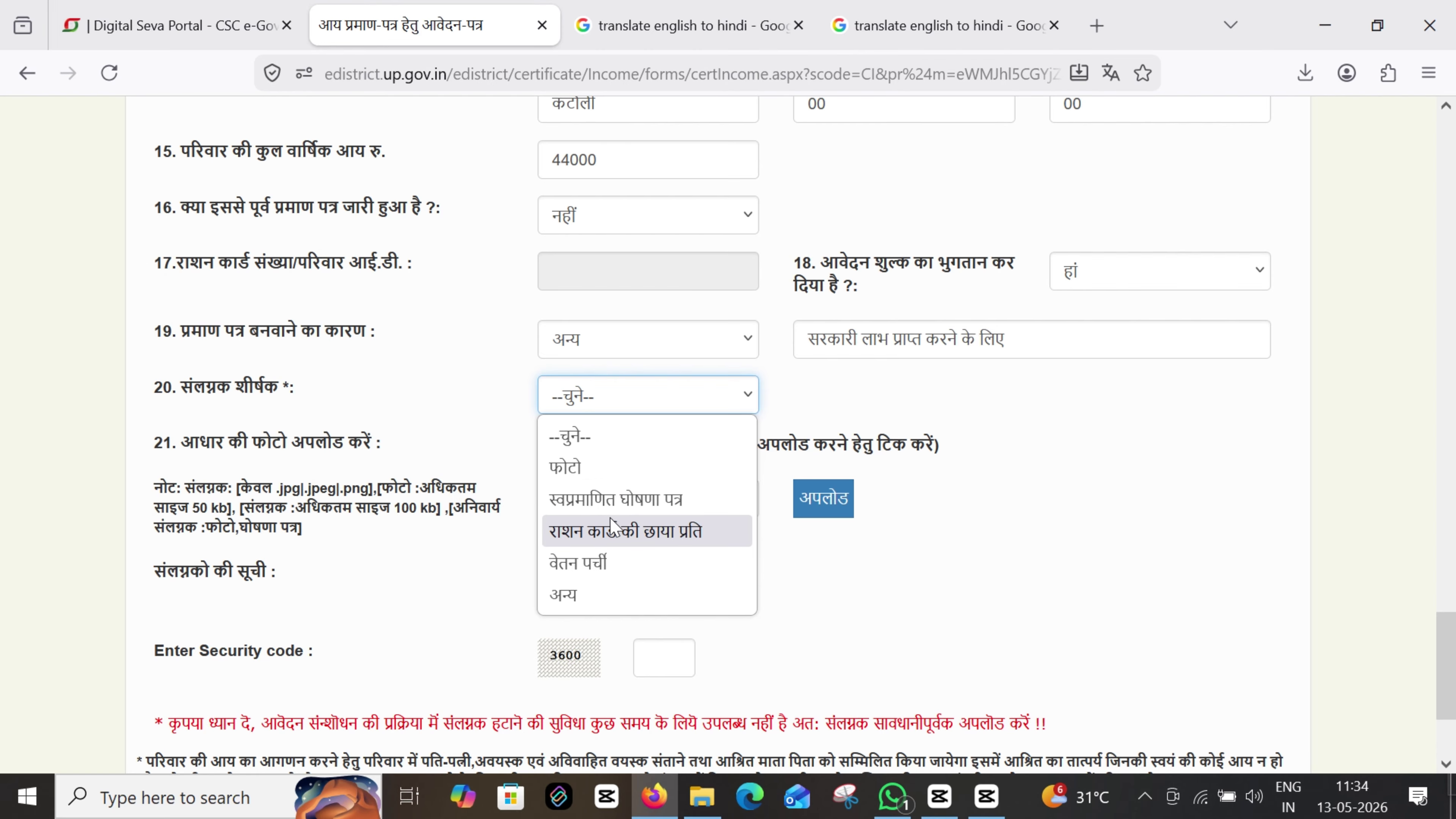
click(586, 598)
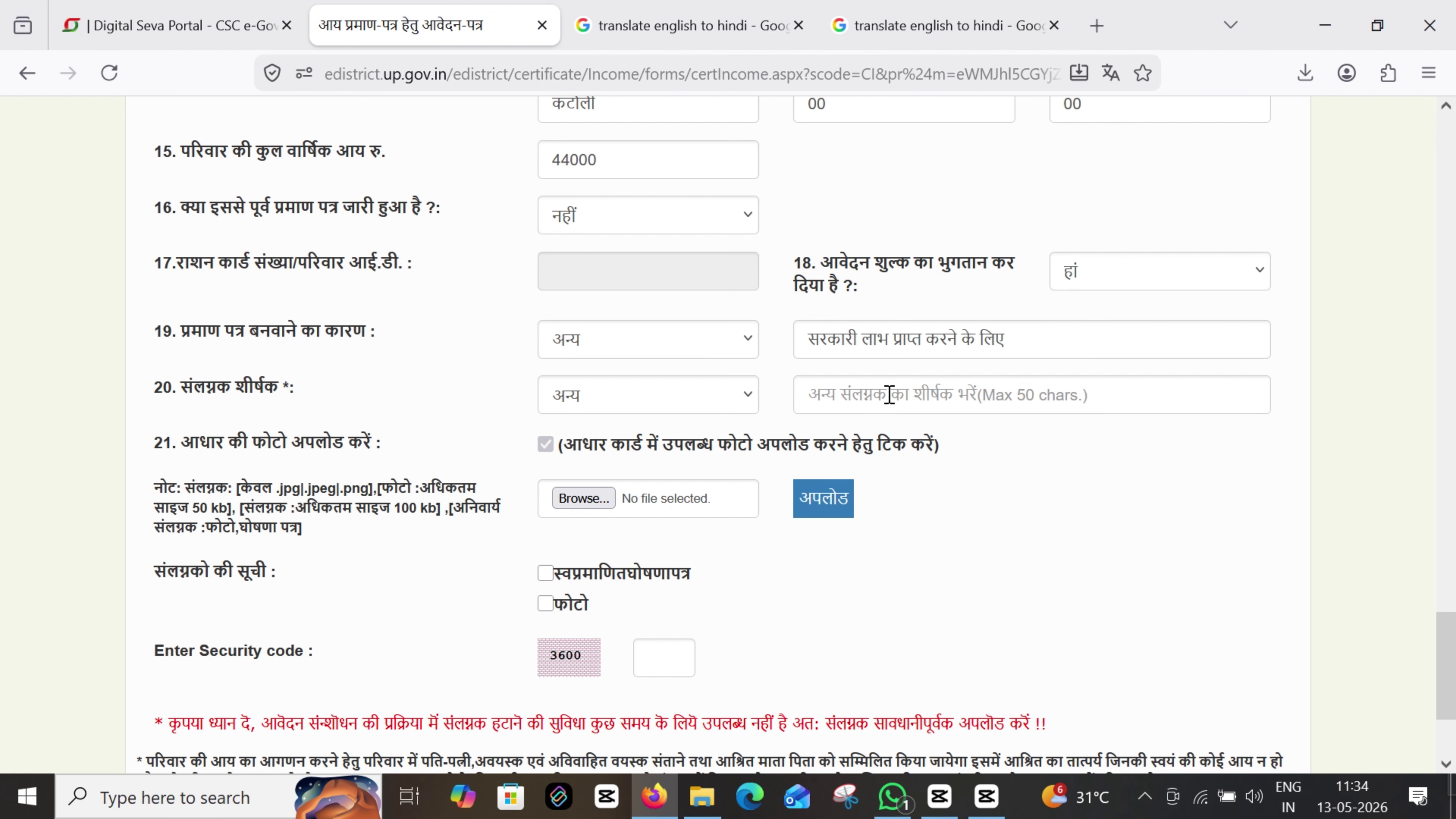
click(813, 505)
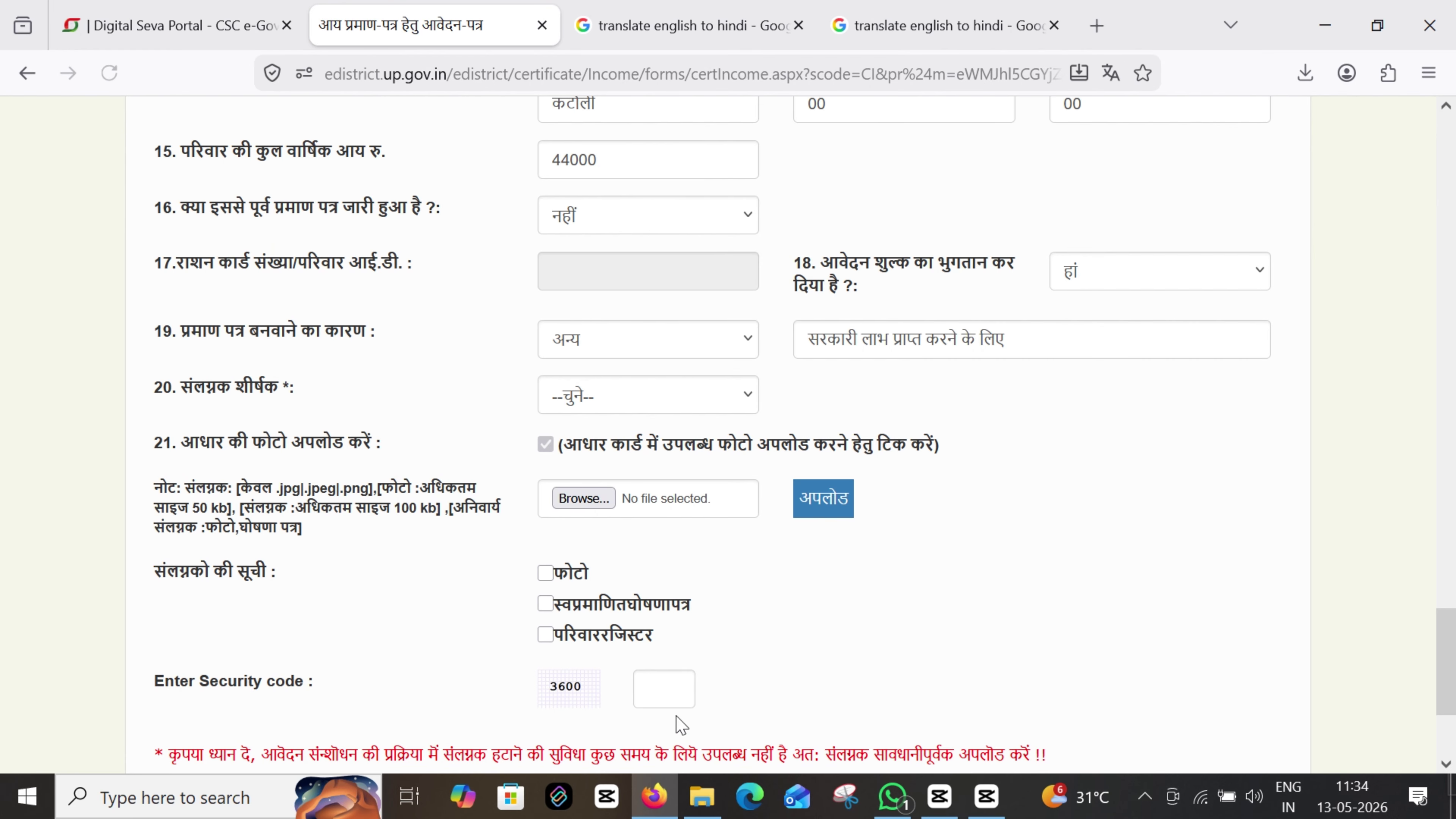
Upload the Aadhaar card image as an अन्य attachment titled आधार कार्ड
click(602, 397)
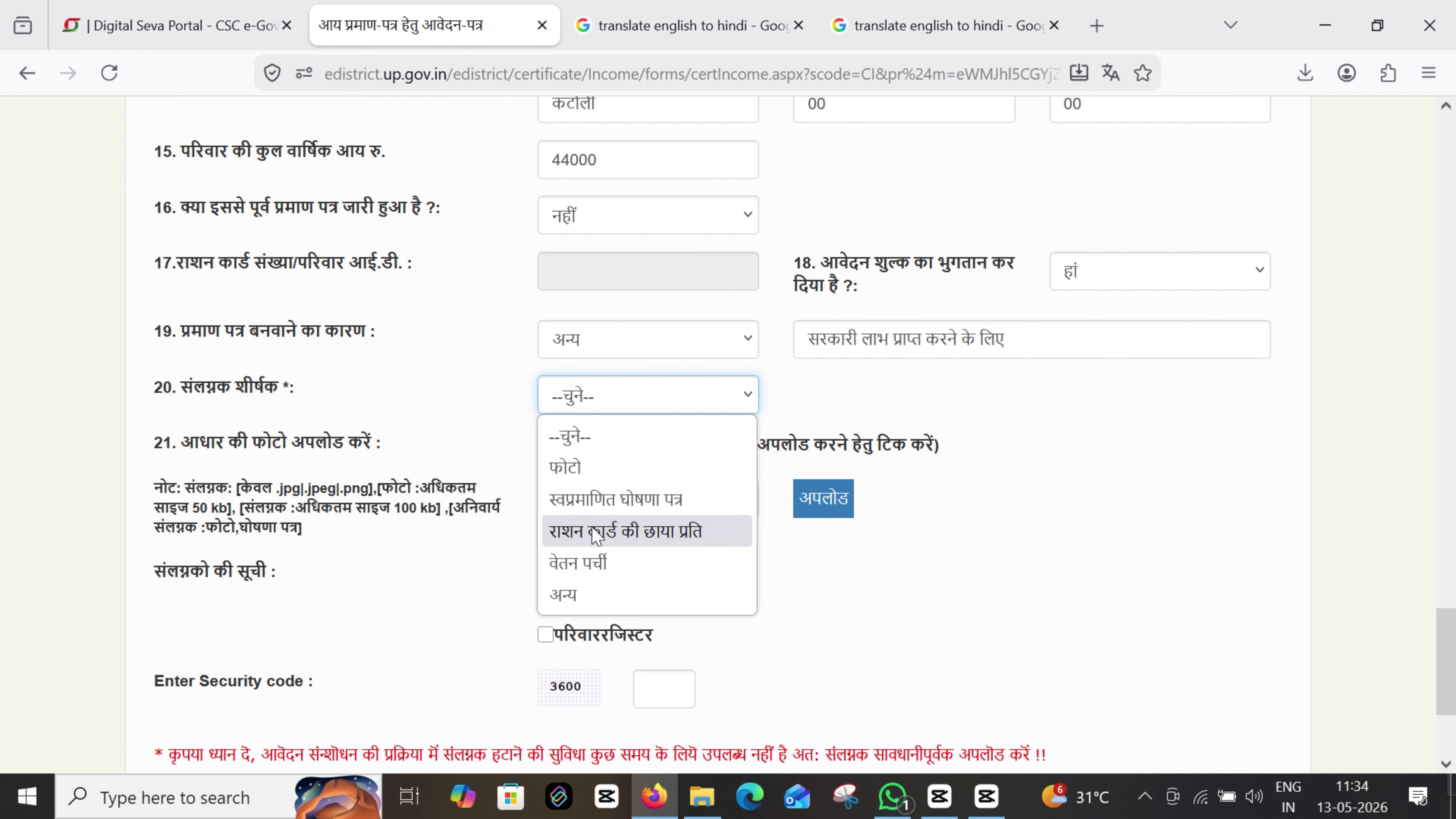
click(580, 599)
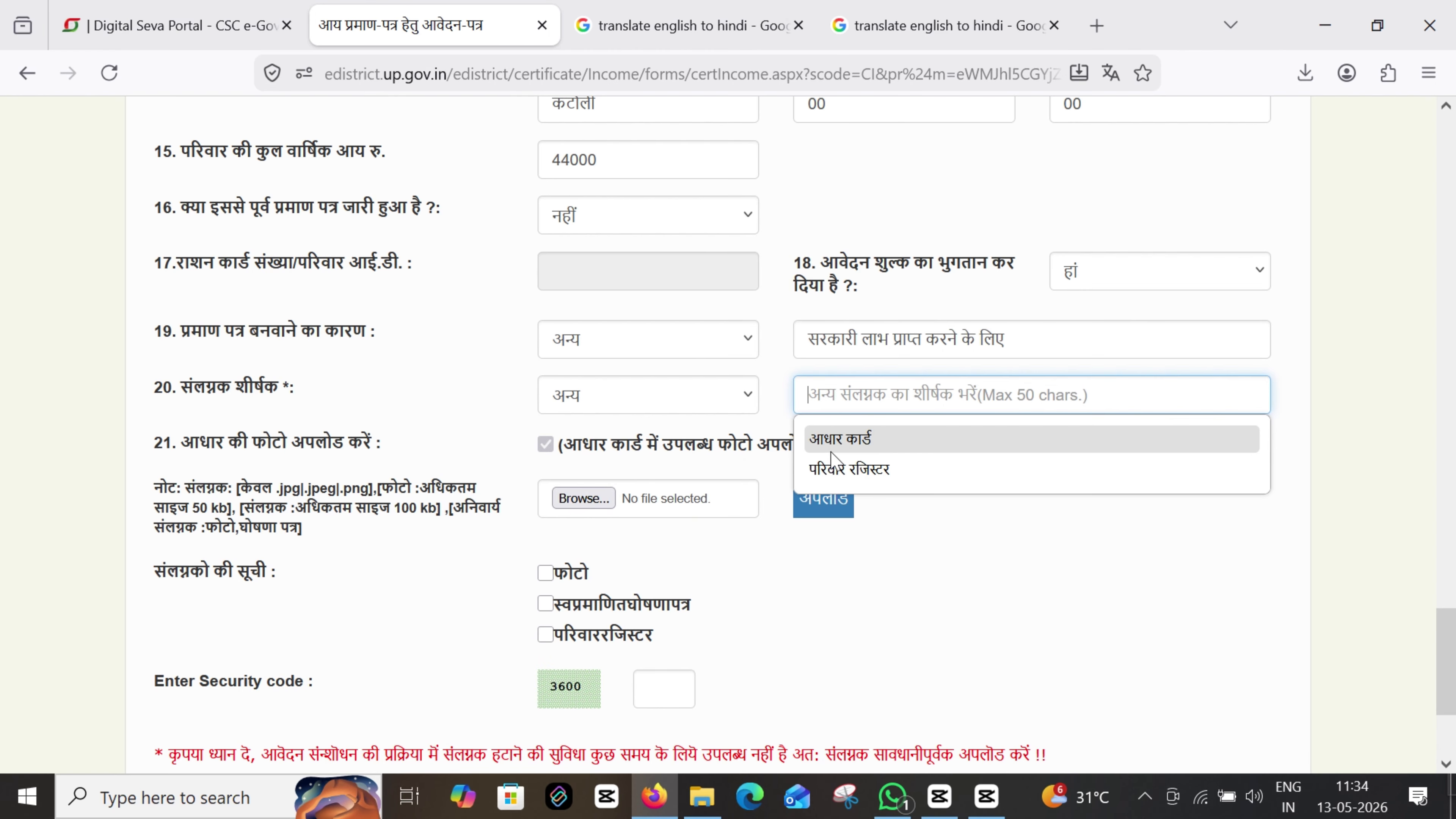
click(831, 446)
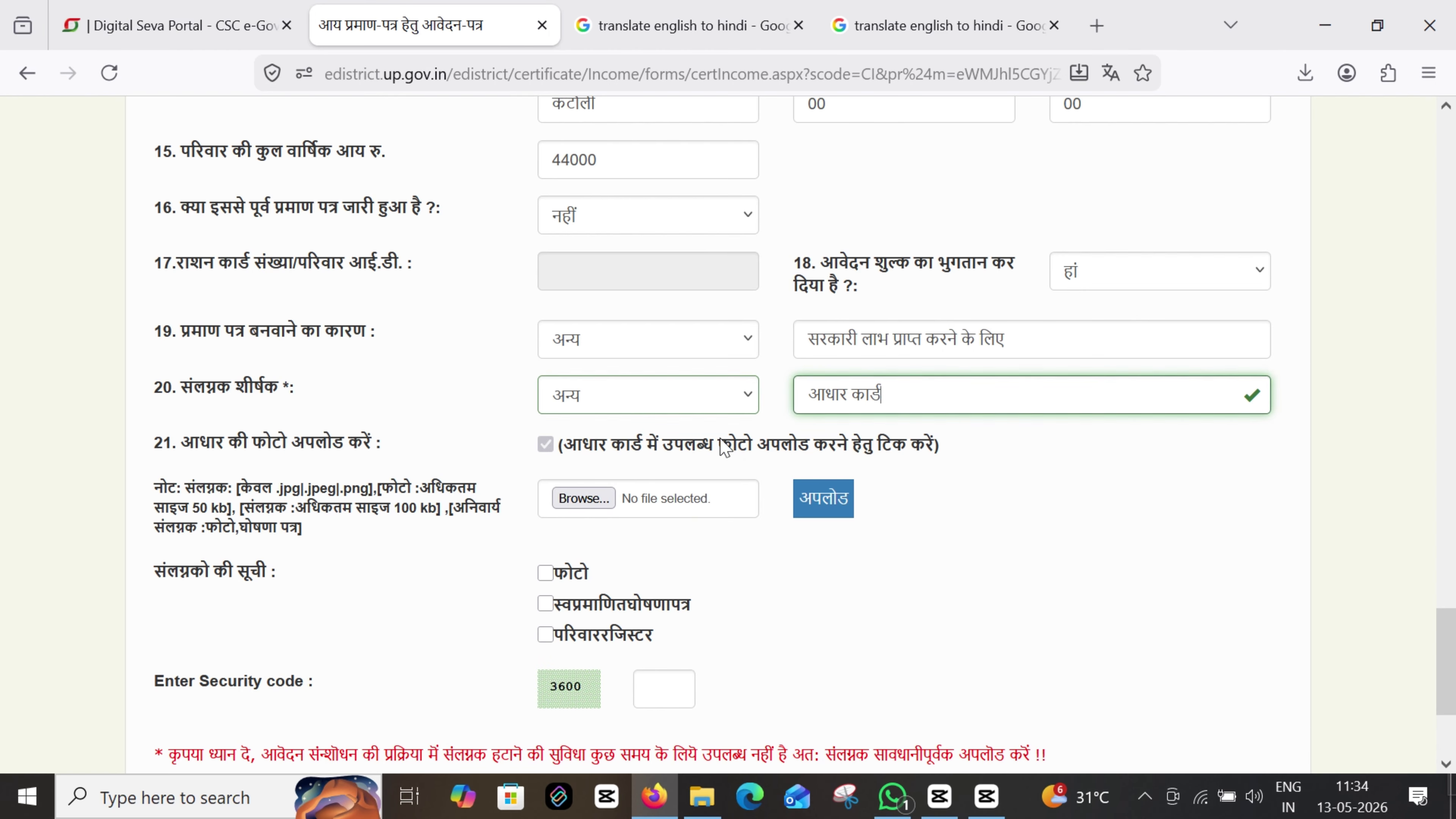
click(613, 504)
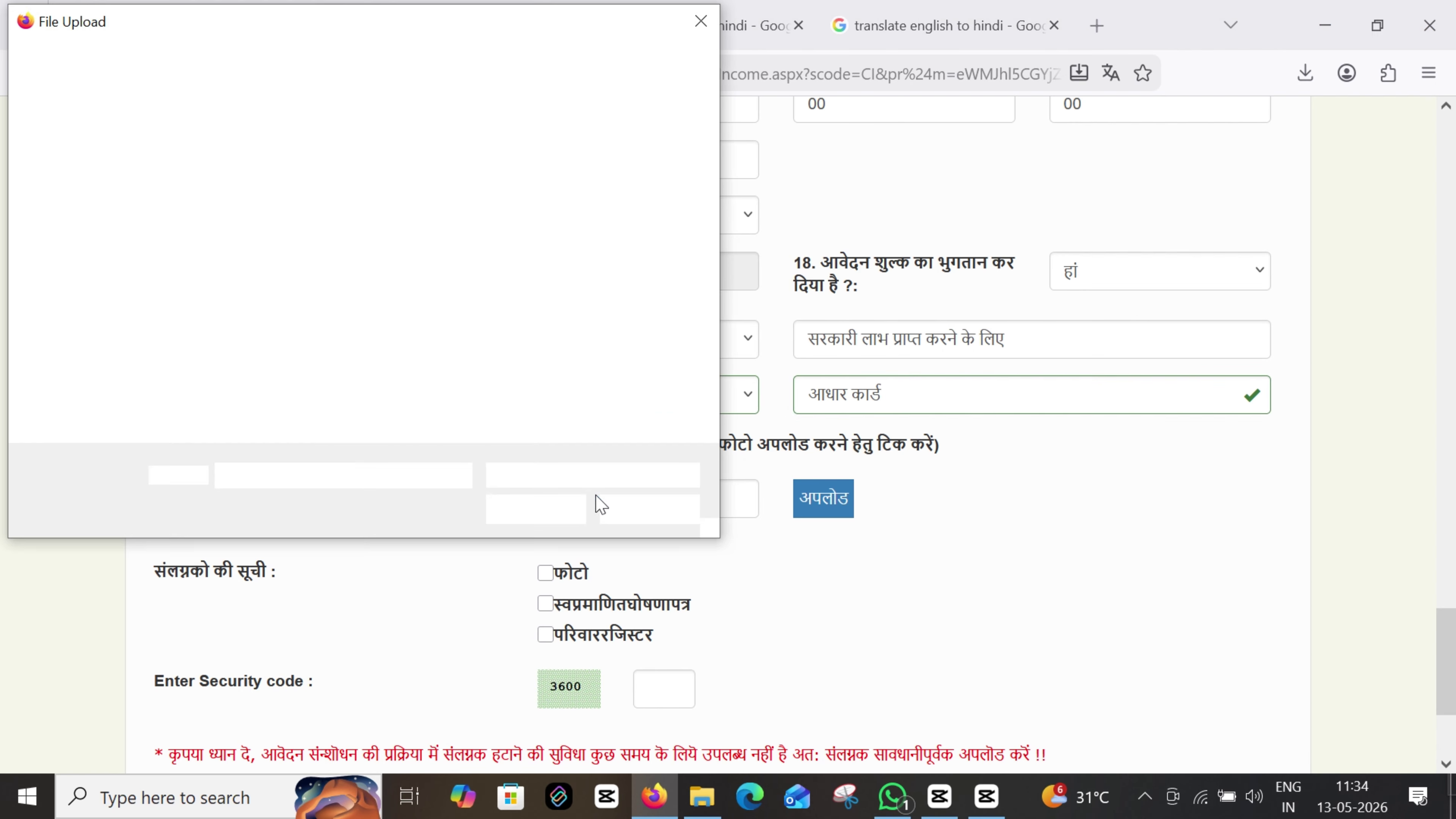
scroll(505, 321, down, 1)
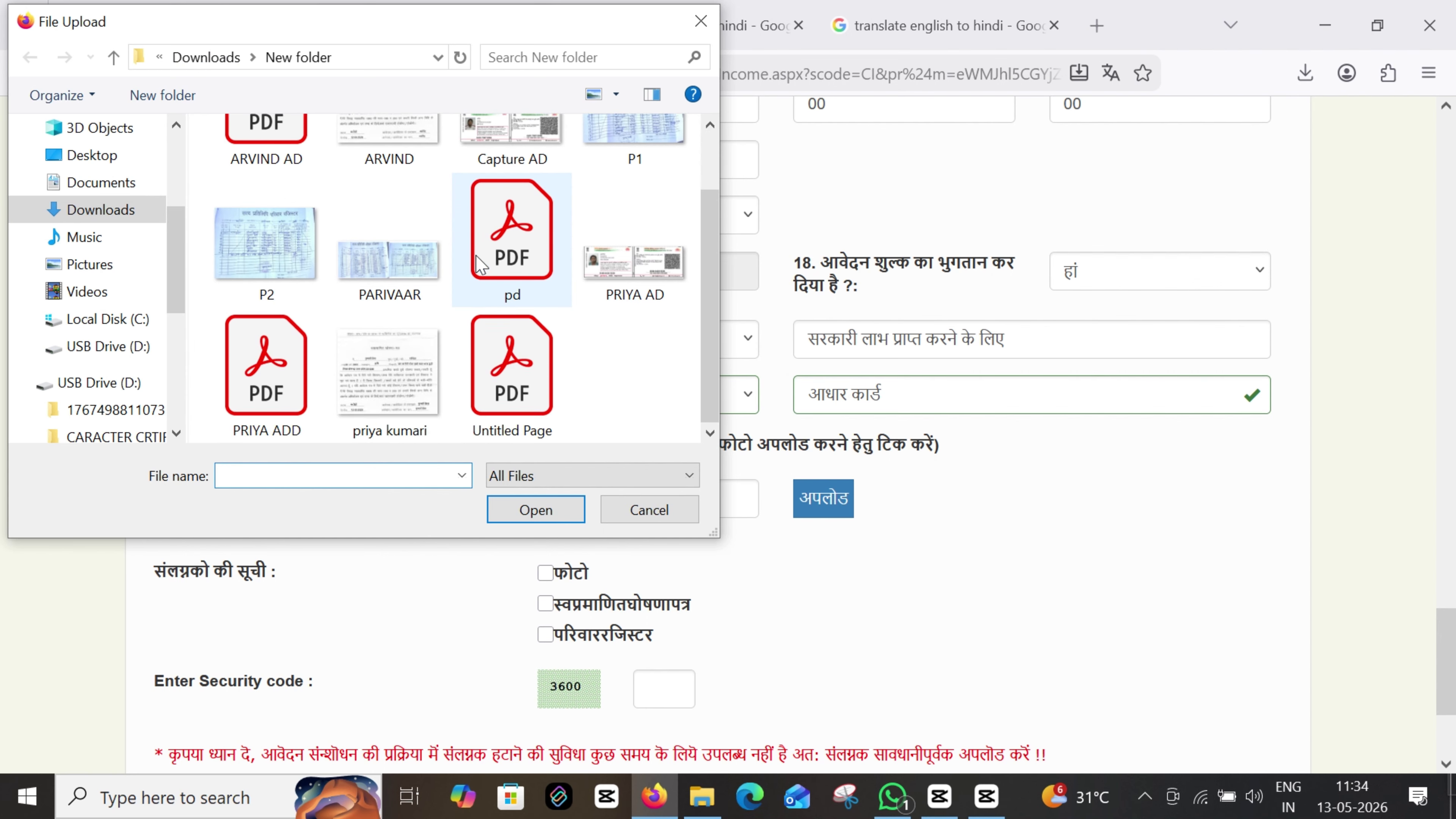
double_click(634, 264)
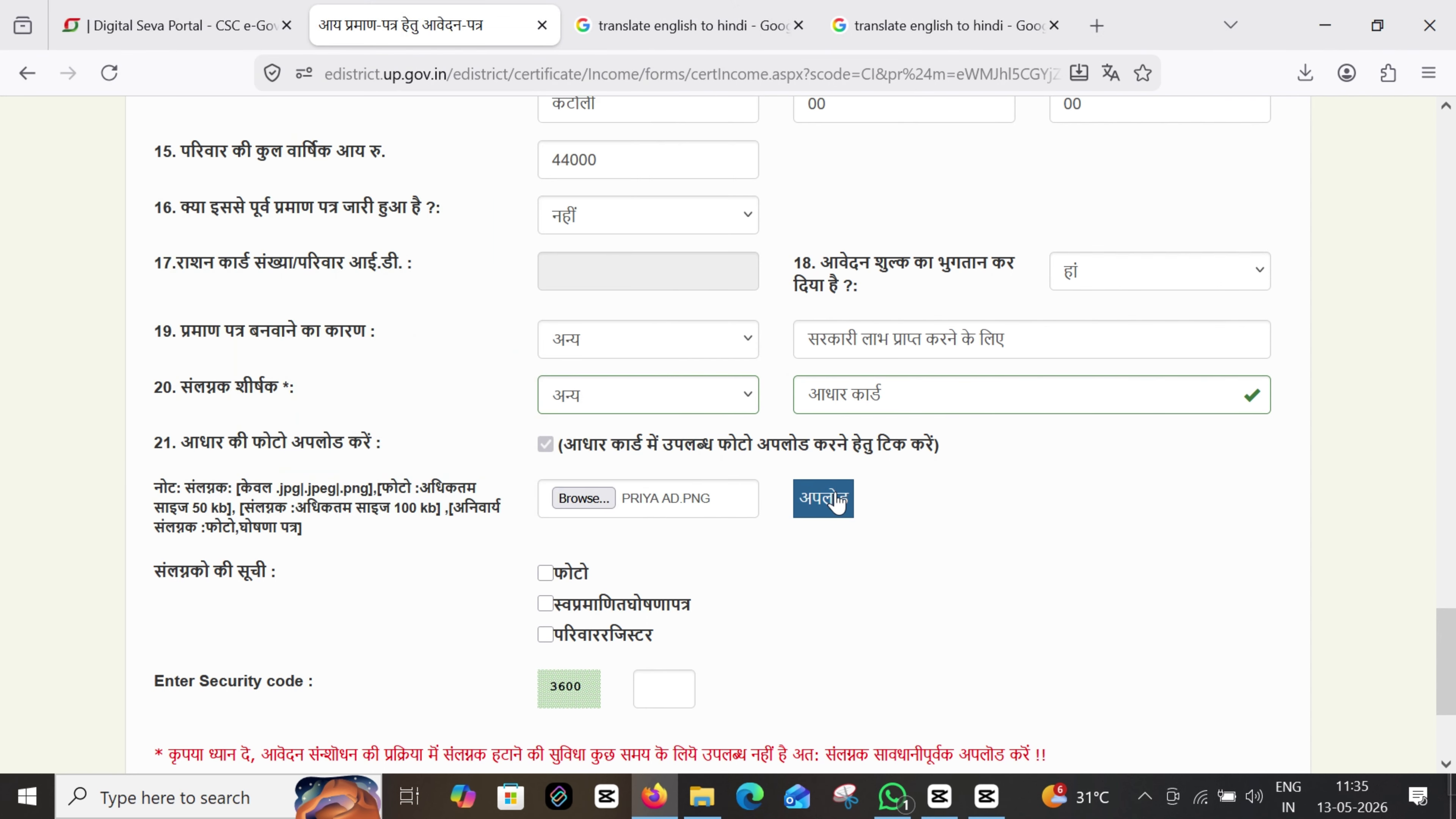
click(834, 500)
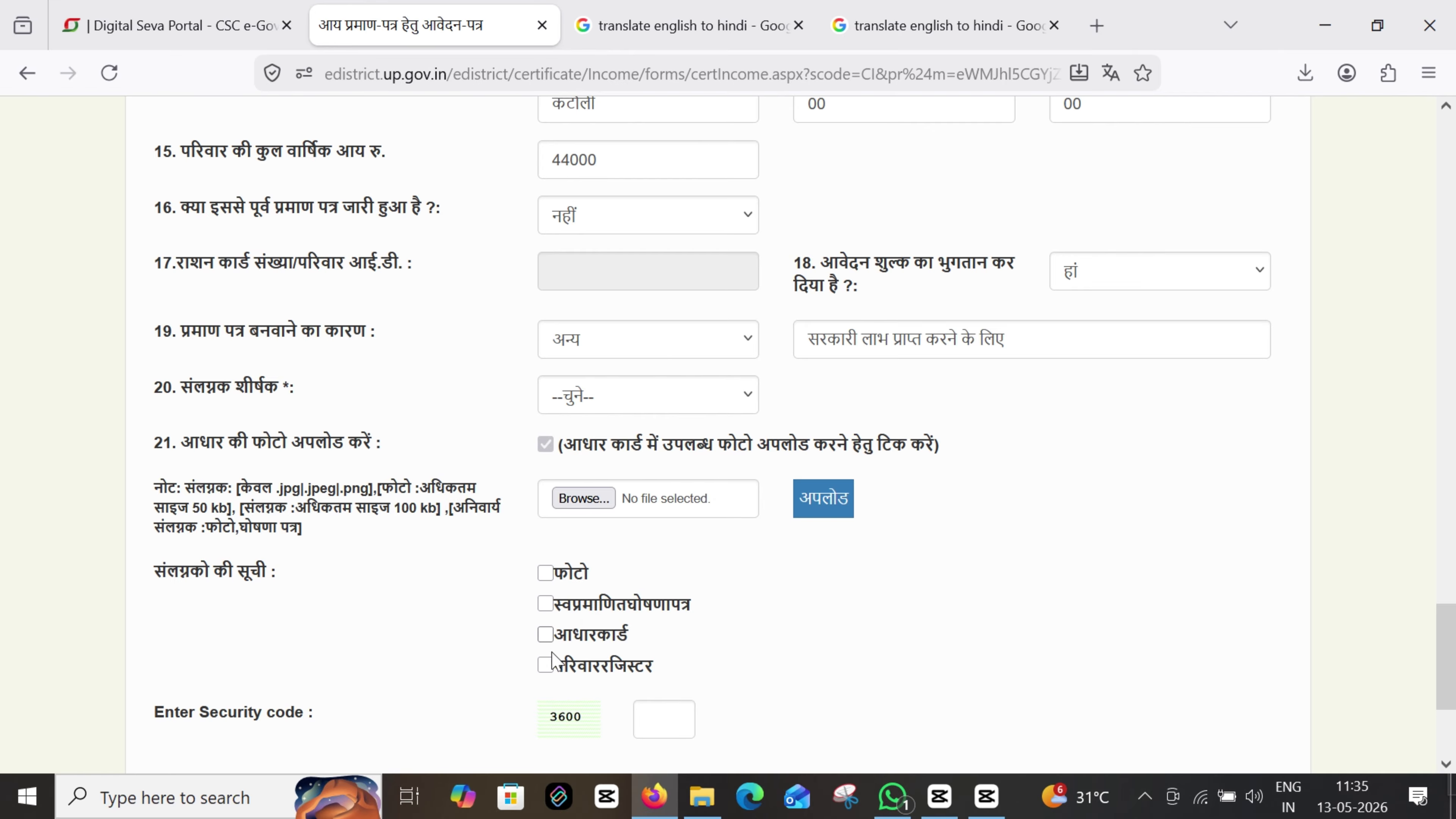
Enter the displayed security code and submit the income certificate form with दर्ज करें
click(665, 719)
text(3600)
scroll(664, 602, down, 2)
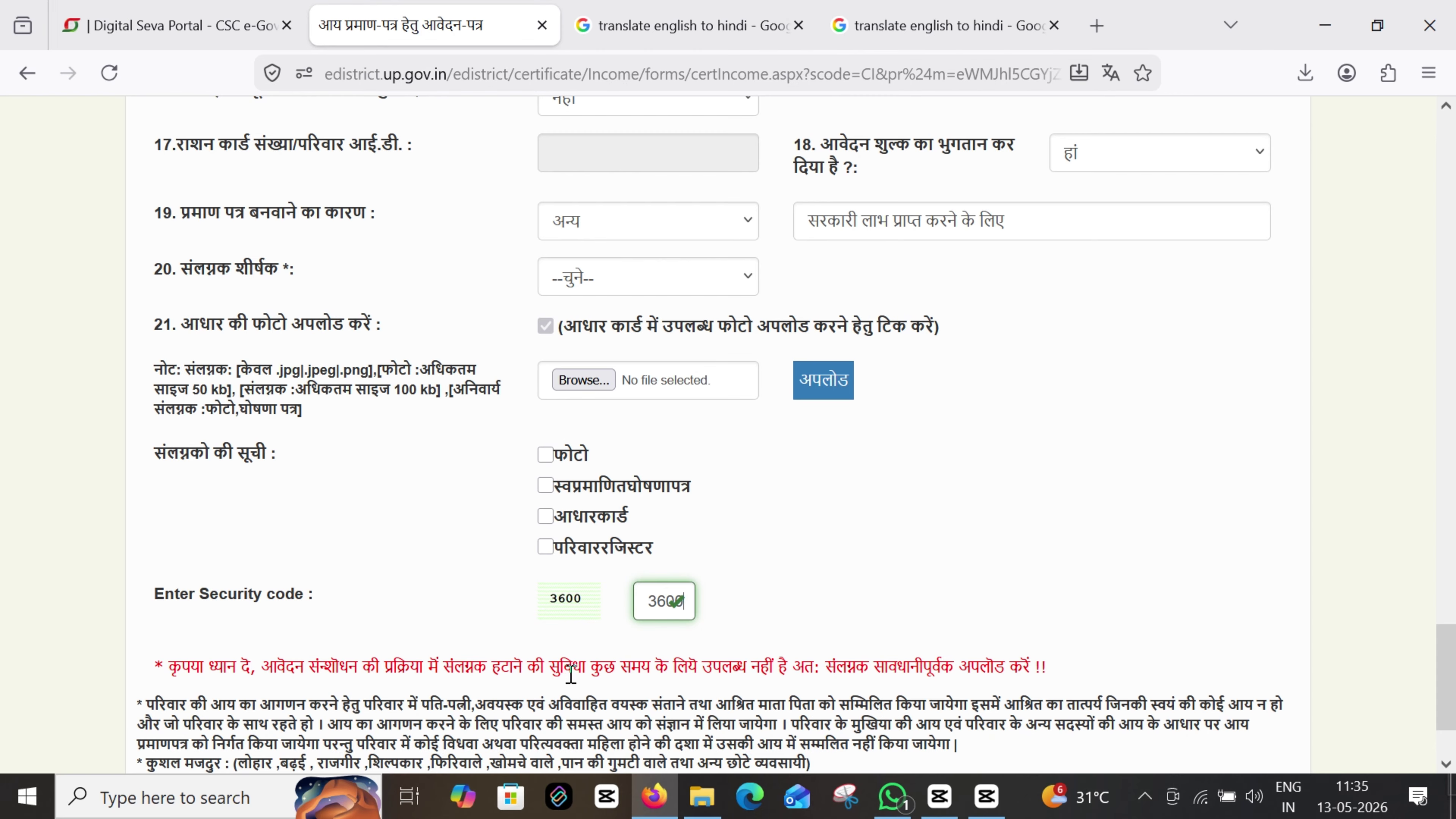
scroll(571, 676, down, 2)
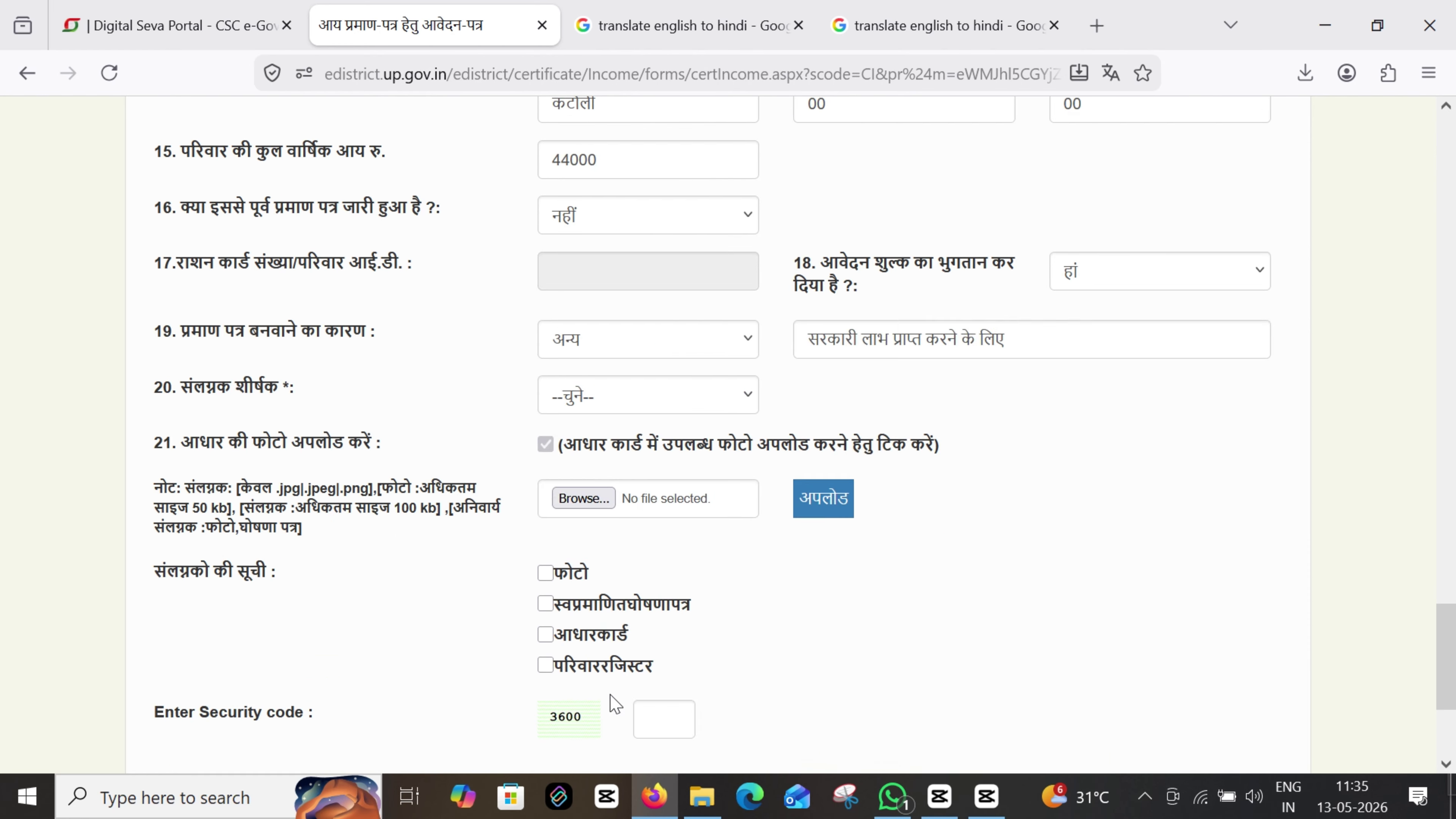
scroll(614, 688, down, 2)
click(687, 606)
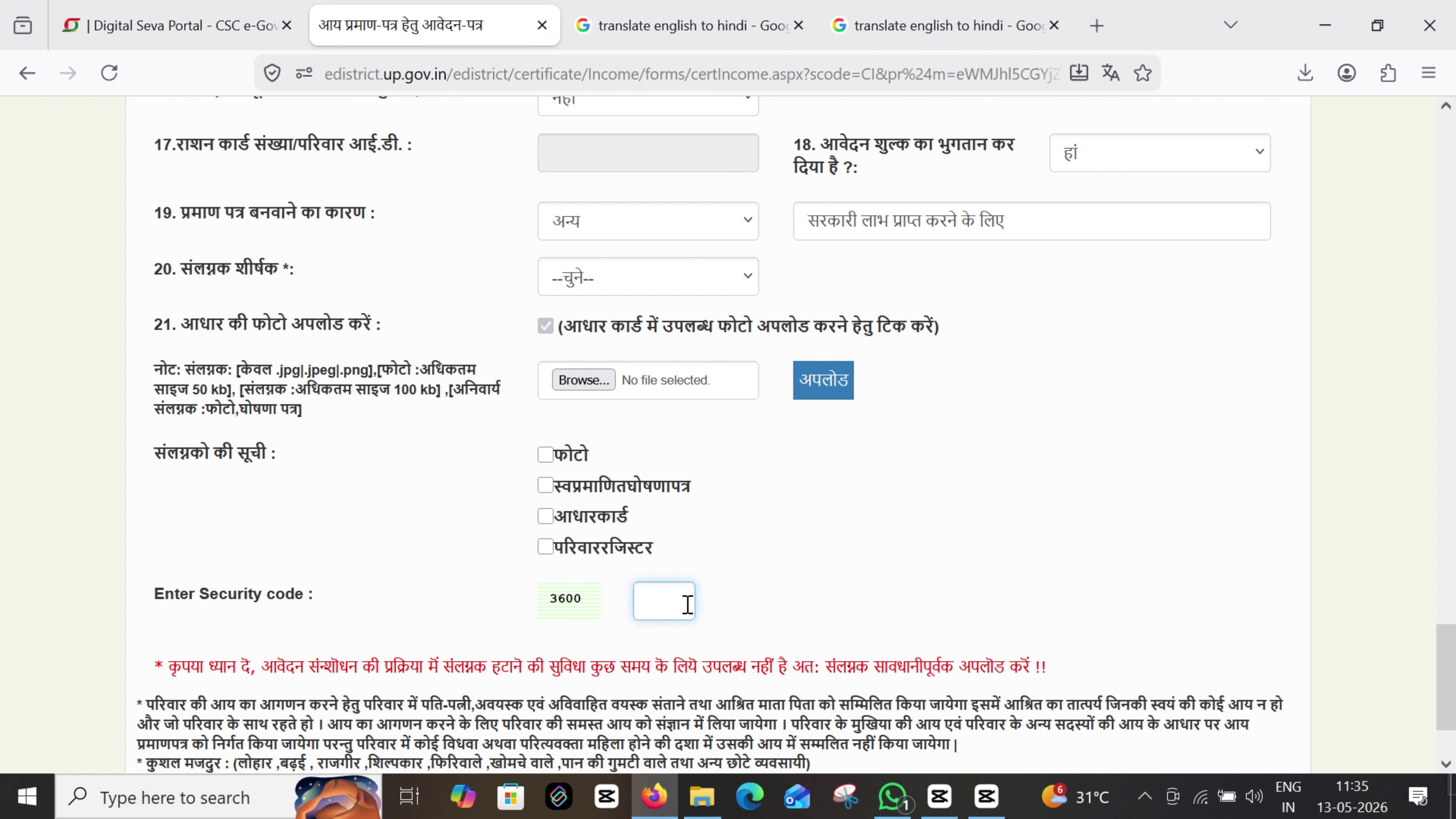
text(3600)
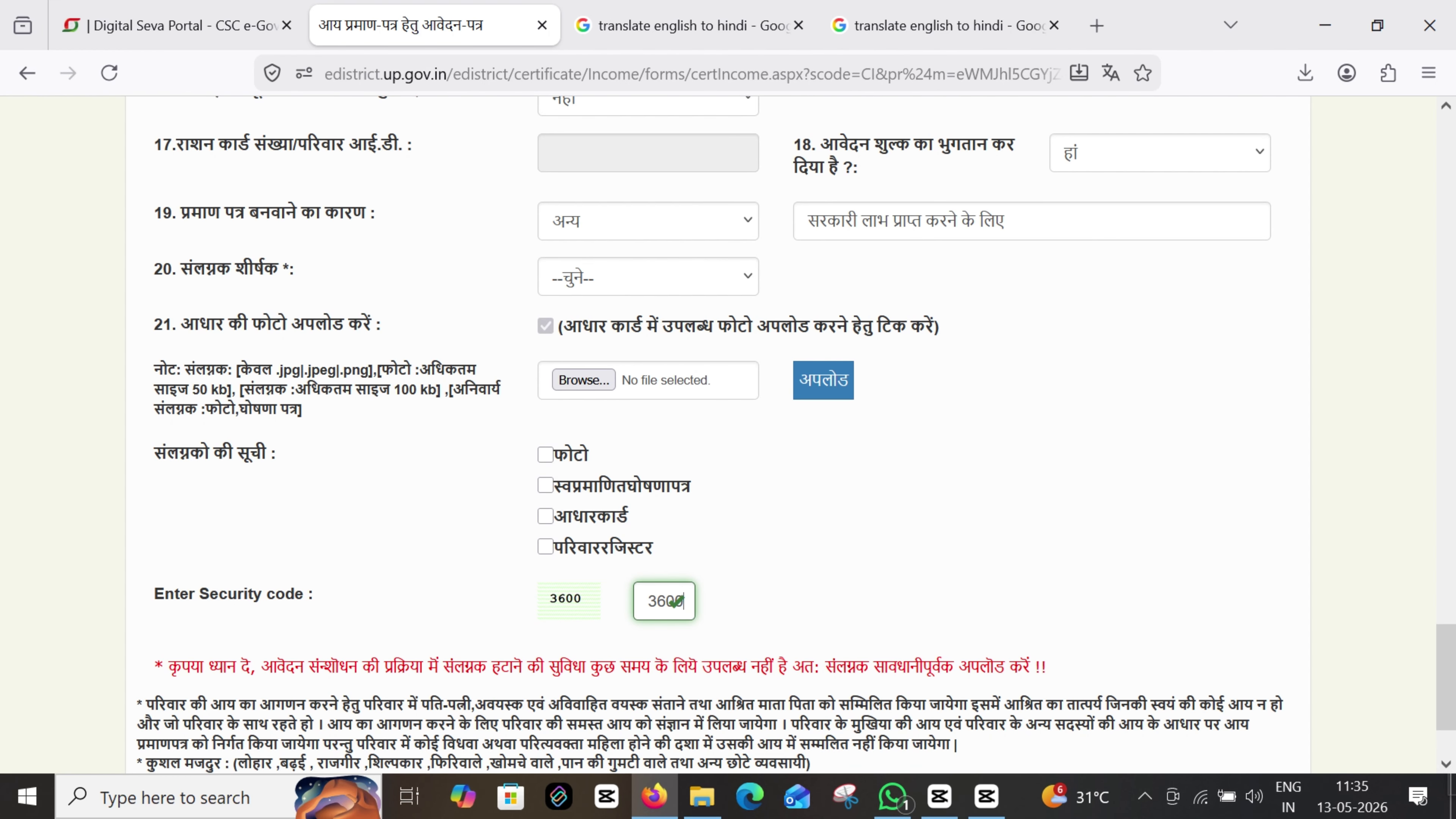
scroll(600, 372, down, 2)
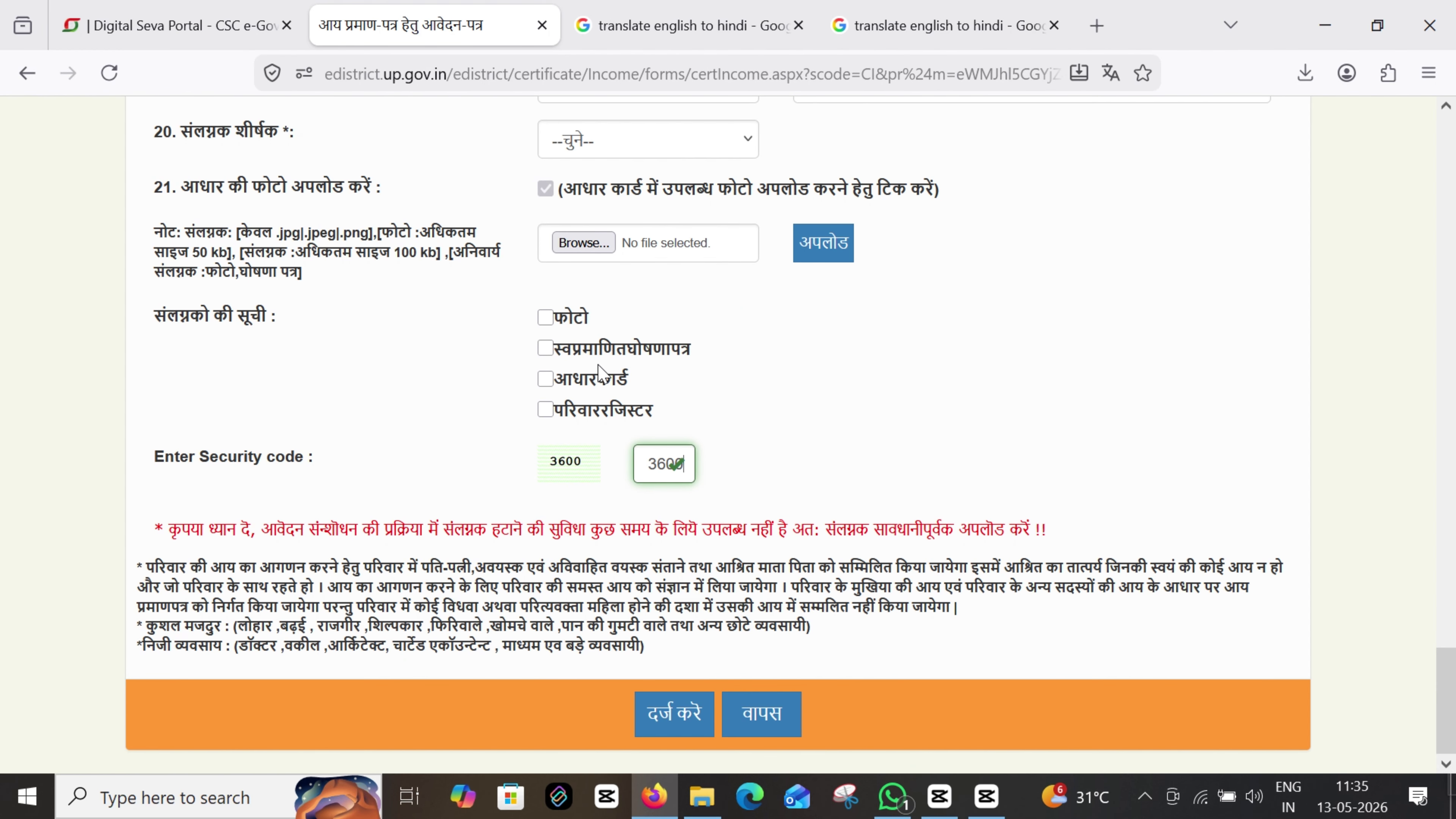
click(698, 714)
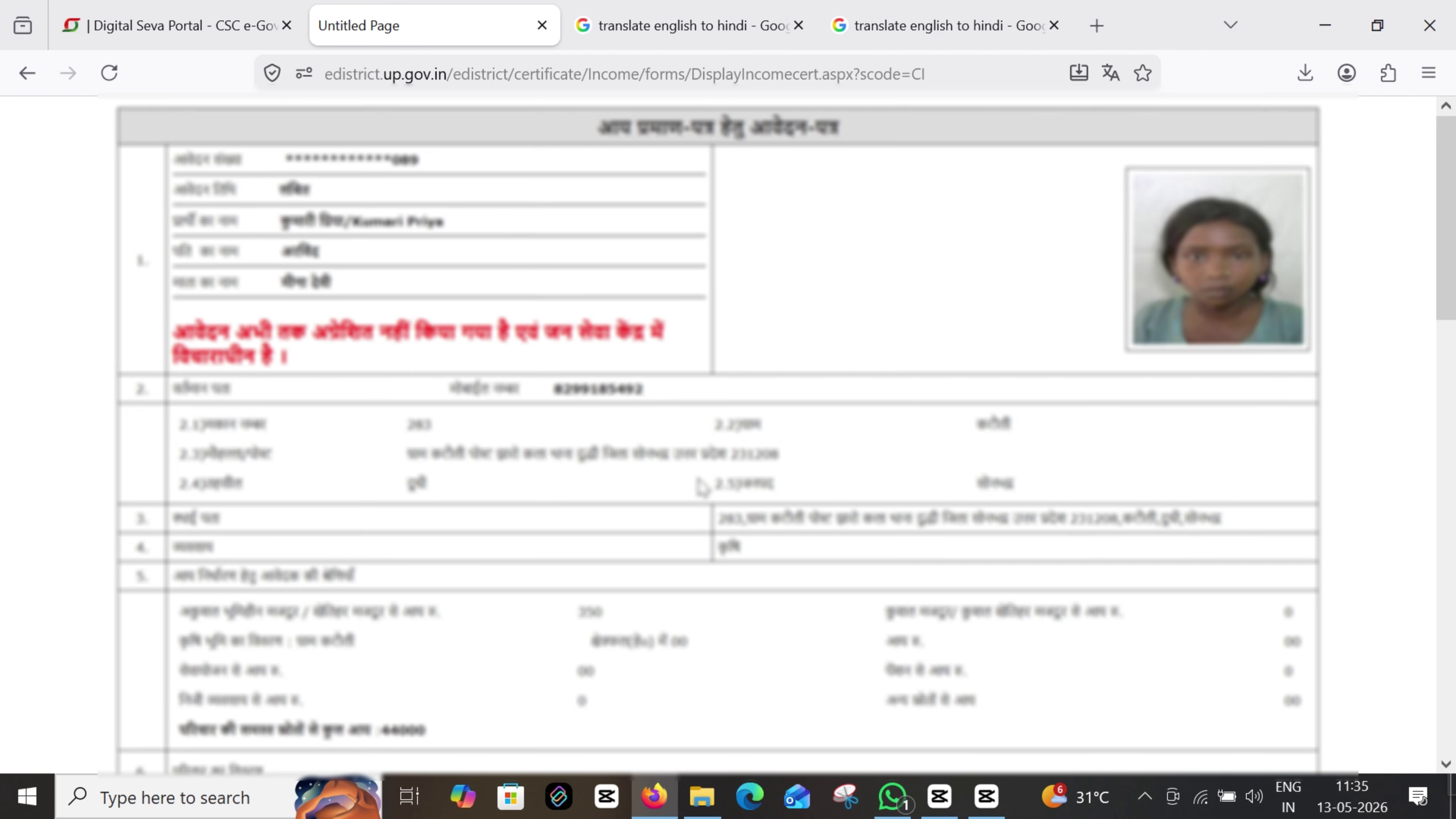
Check the four attachments in the application preview, then confirm it with --दर्ज करें--
scroll(701, 484, down, 20)
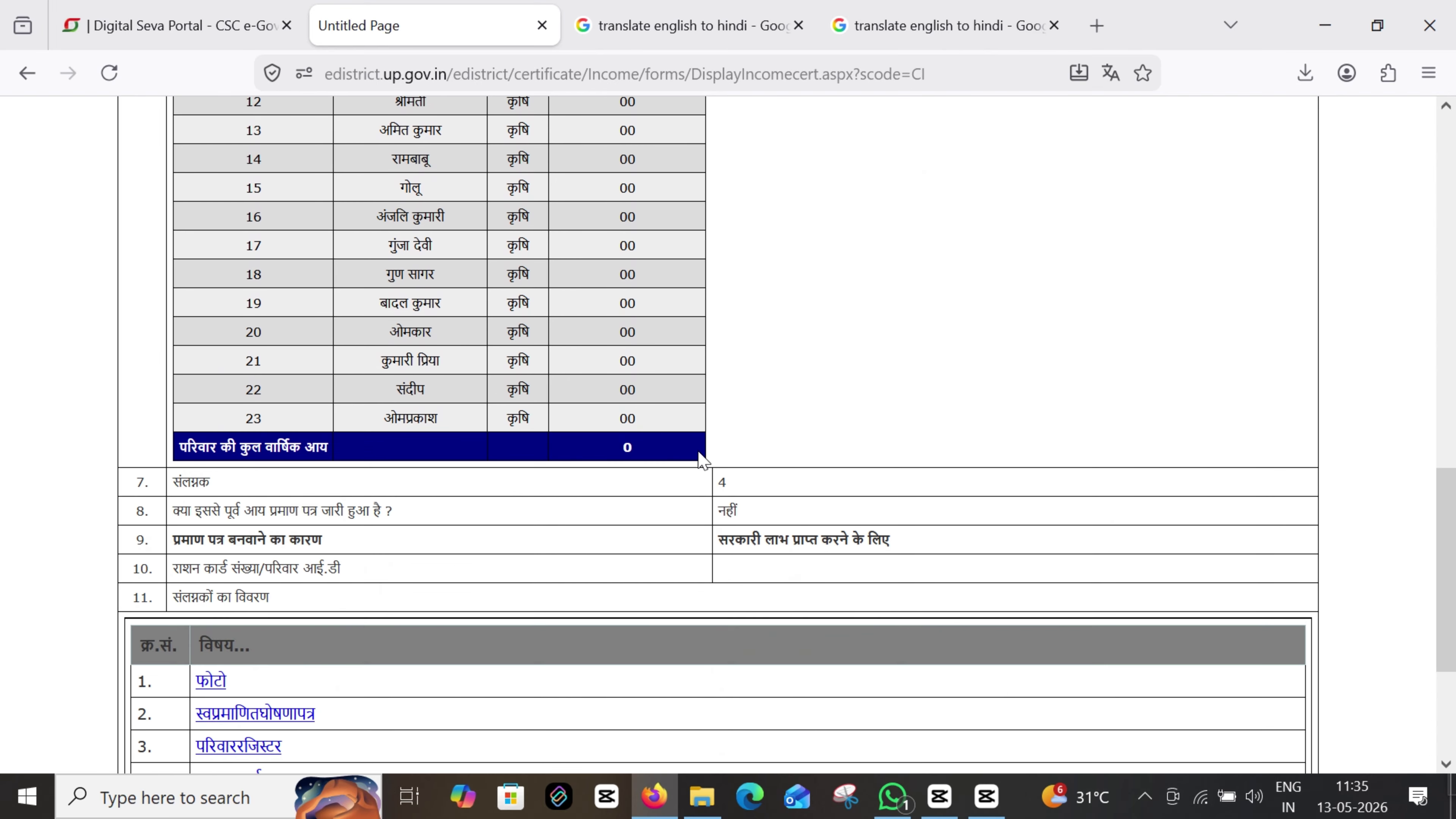
scroll(581, 550, down, 5)
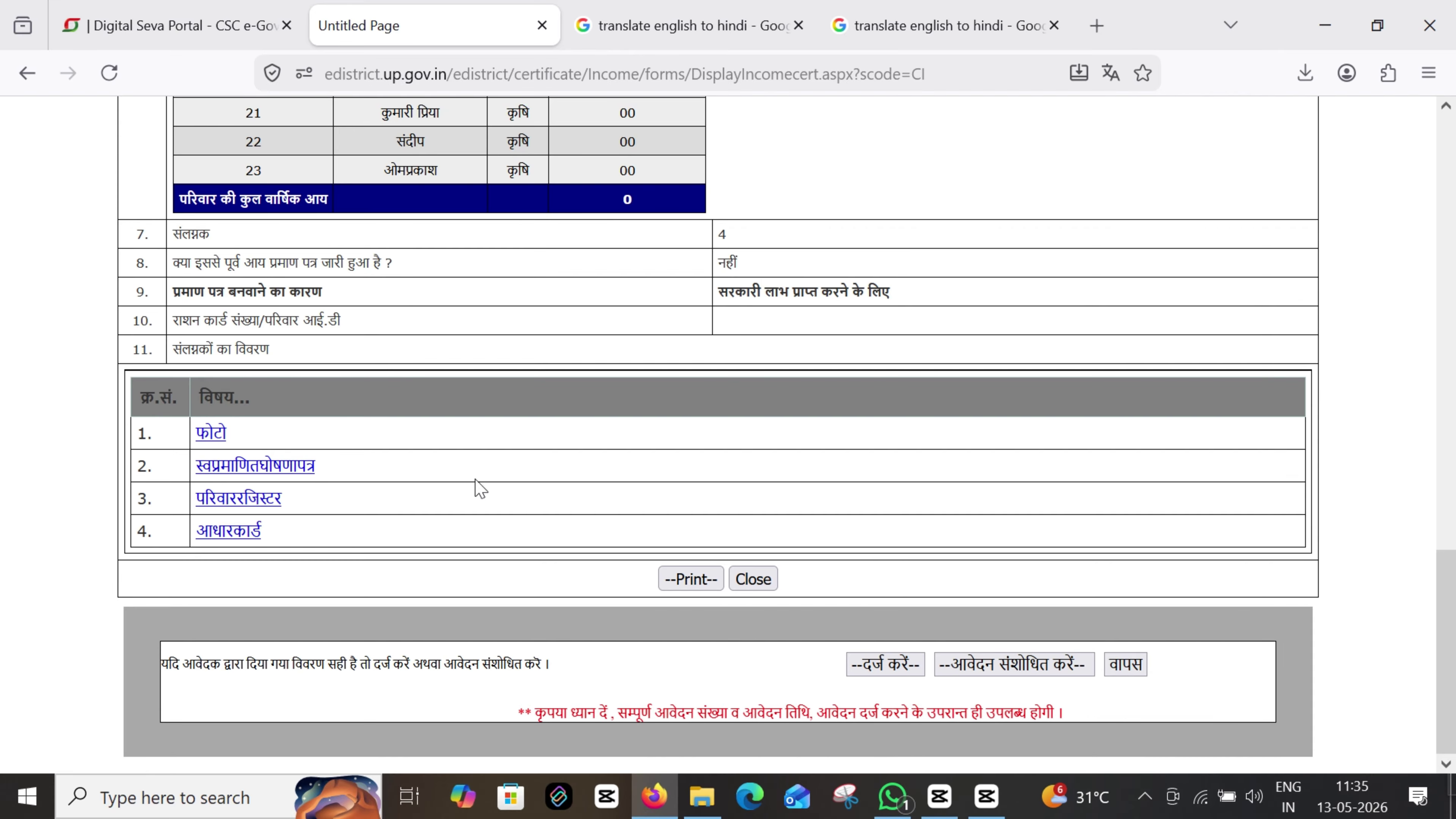
click(883, 666)
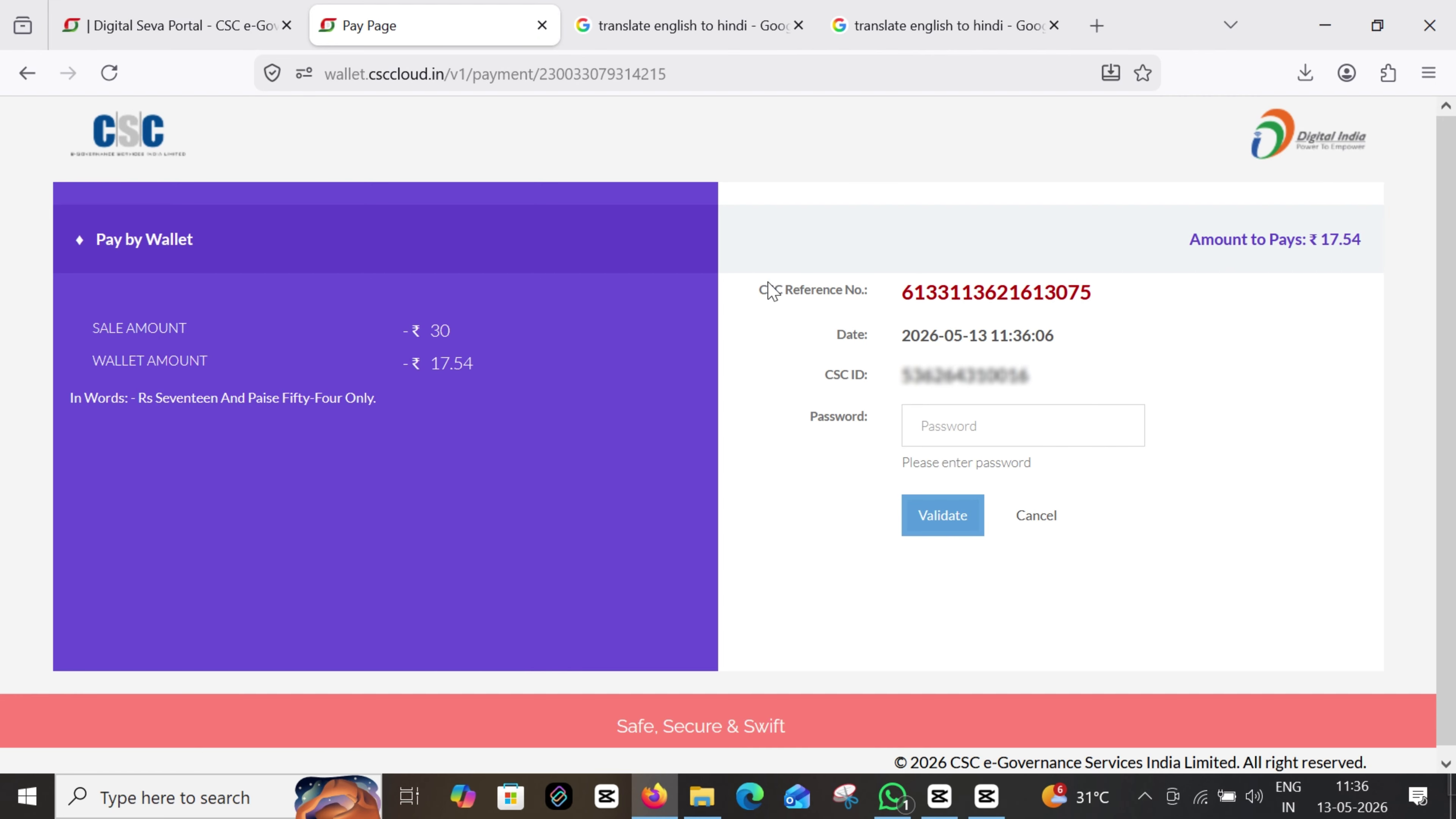
Enter the CSC wallet password and validate it
click(983, 419)
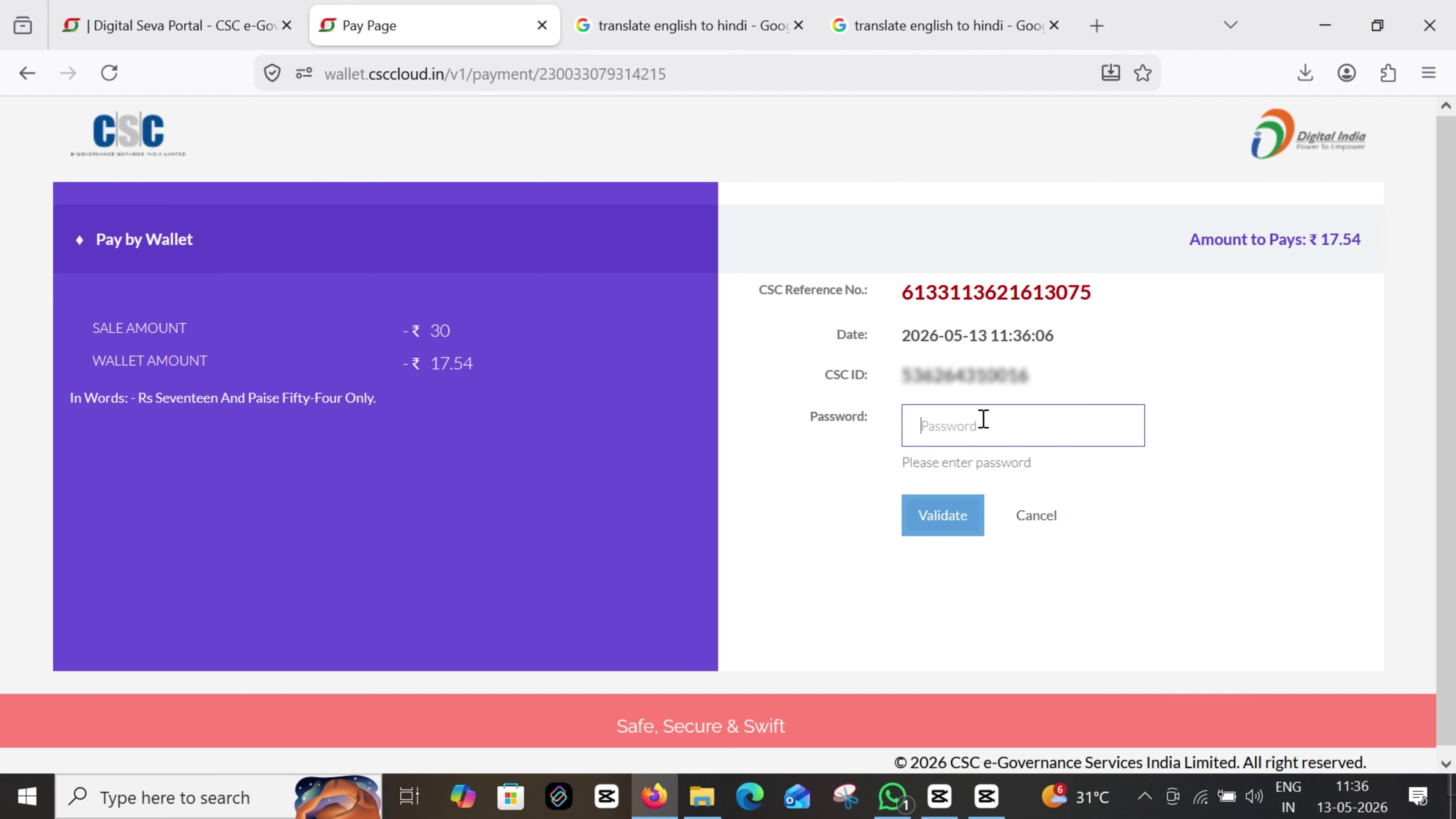
text(•)
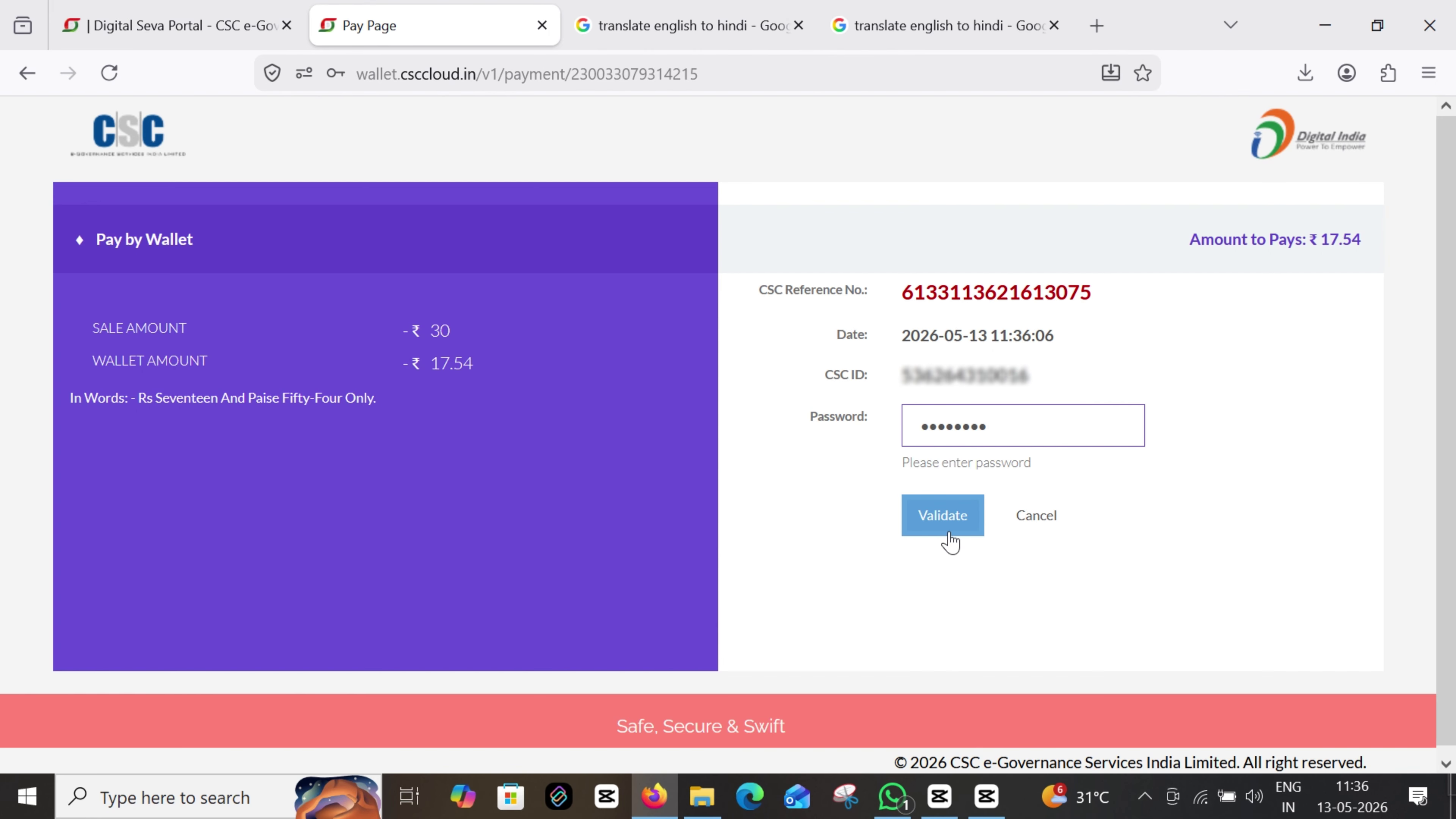
click(948, 533)
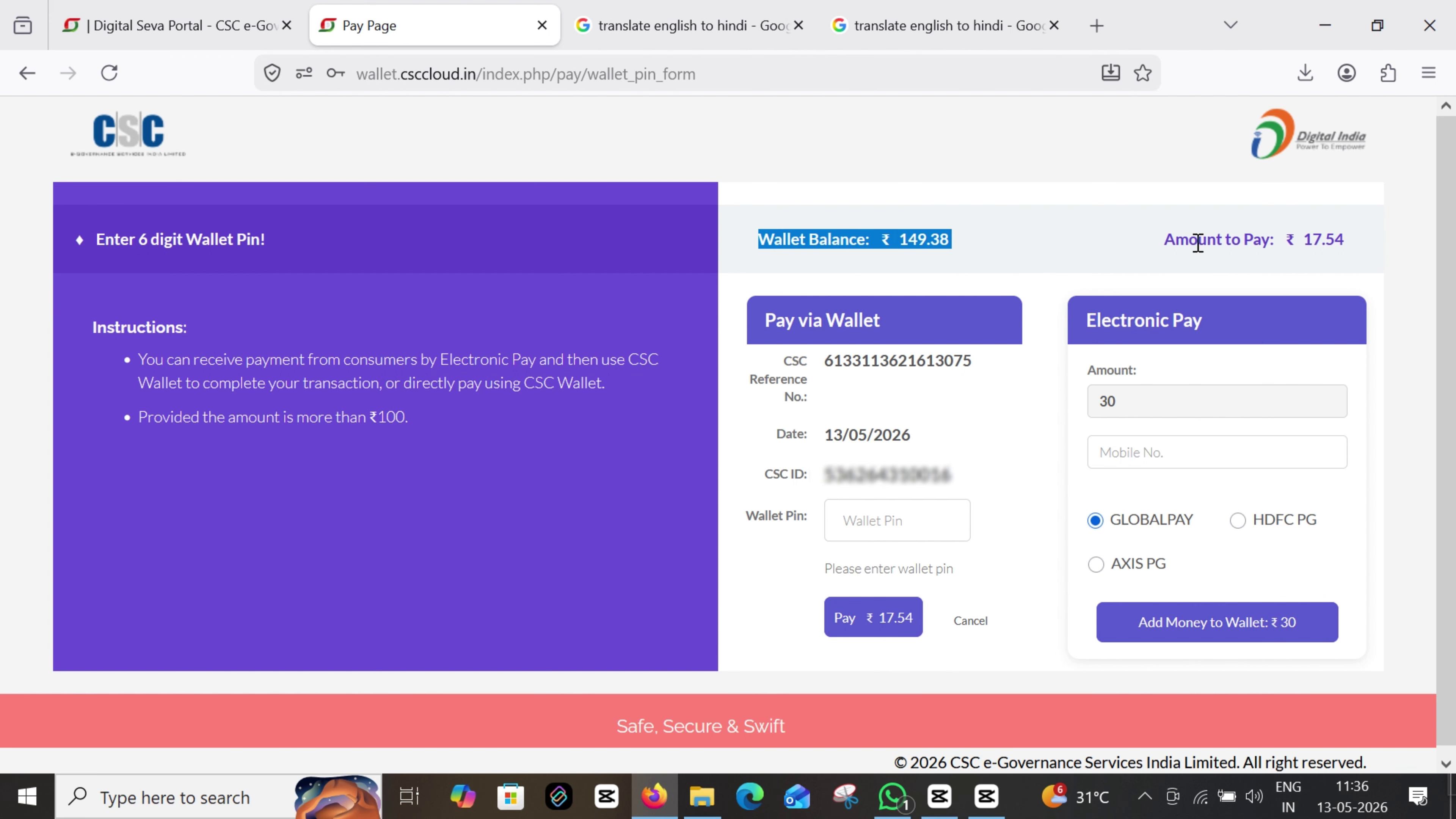
Enter the 6-digit Wallet Pin and pay the ₹17.54 service charge
drag(1198, 242, 1354, 252)
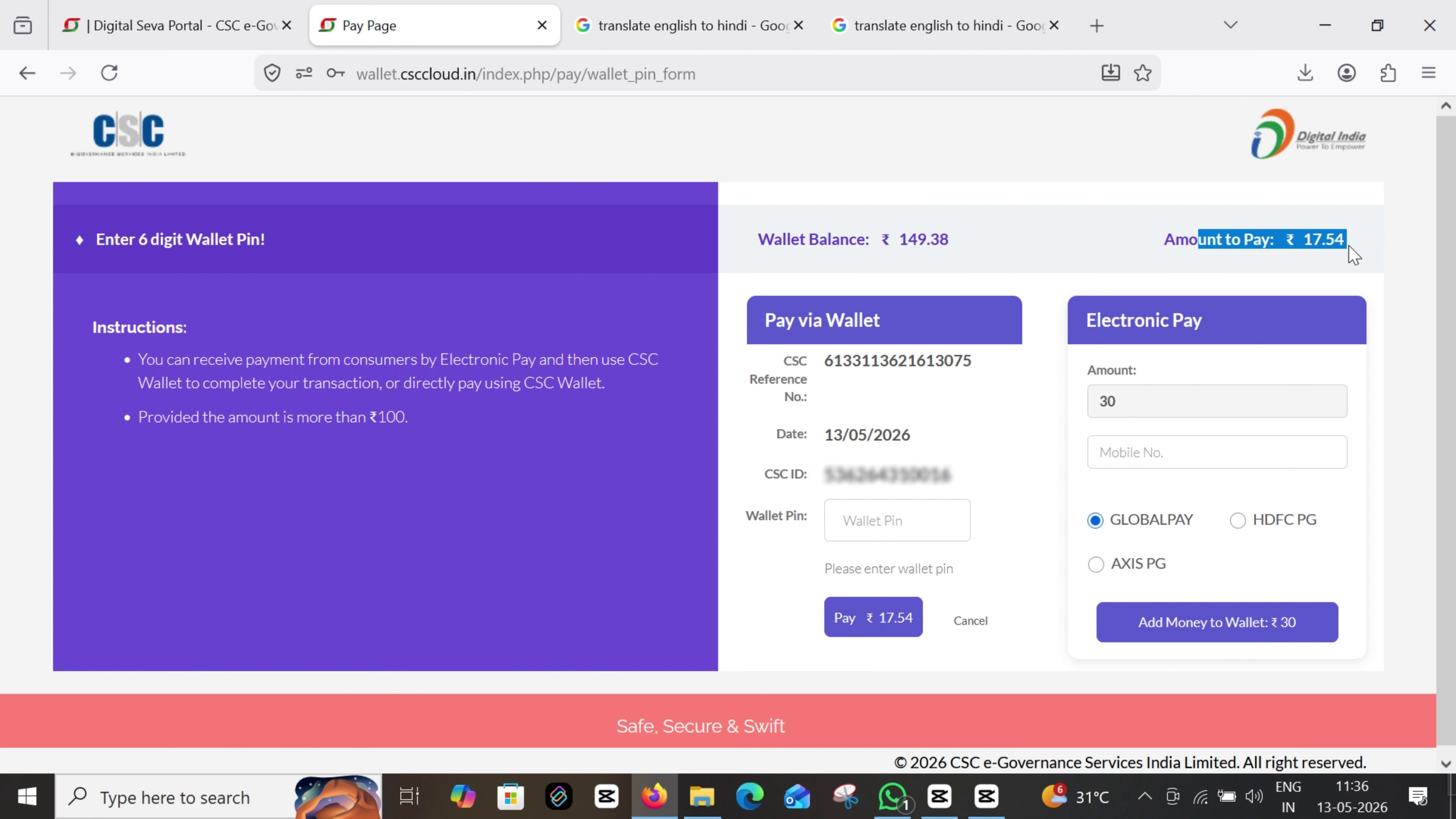
click(867, 518)
text(1)
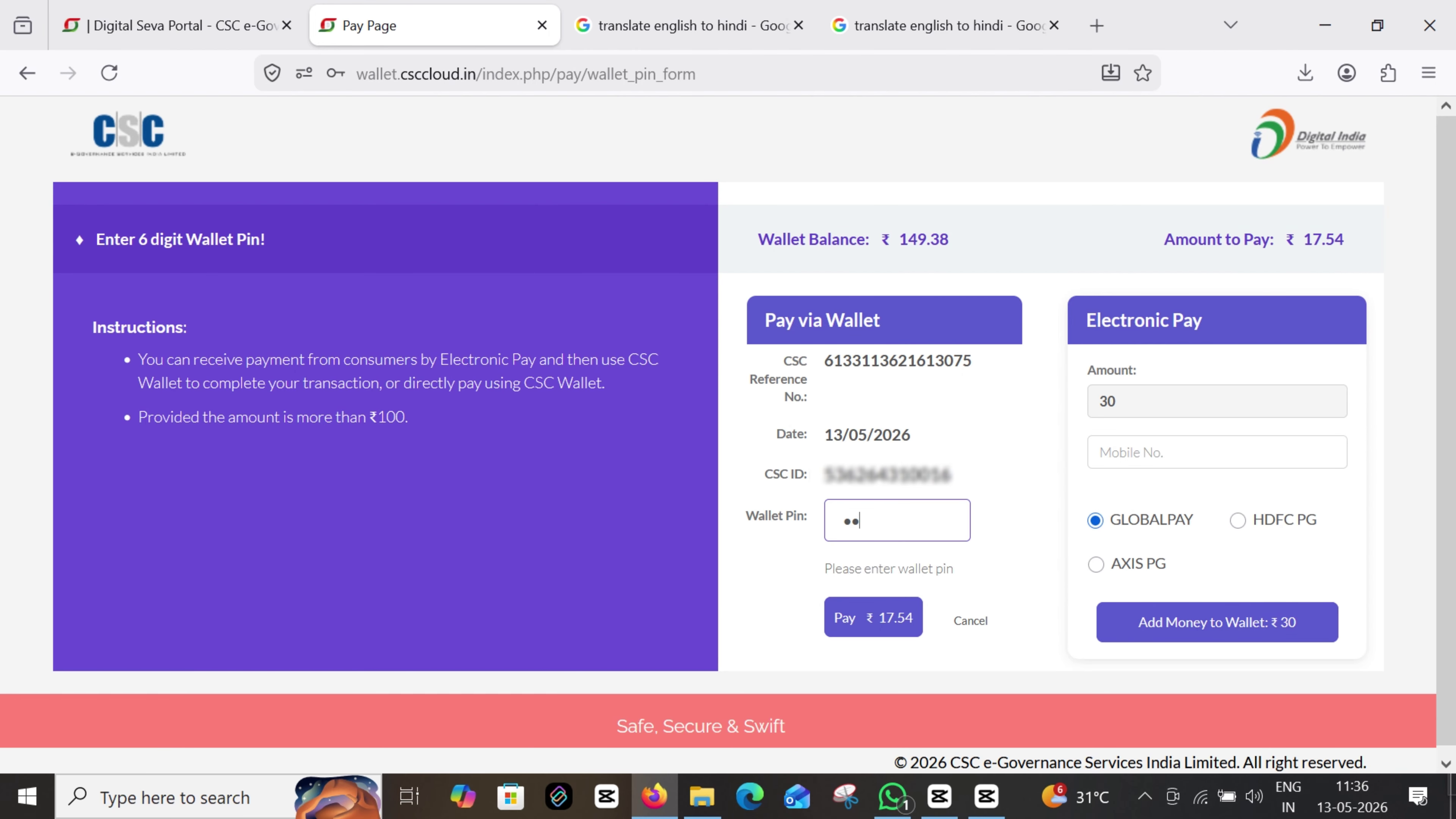
key(BackSpace)
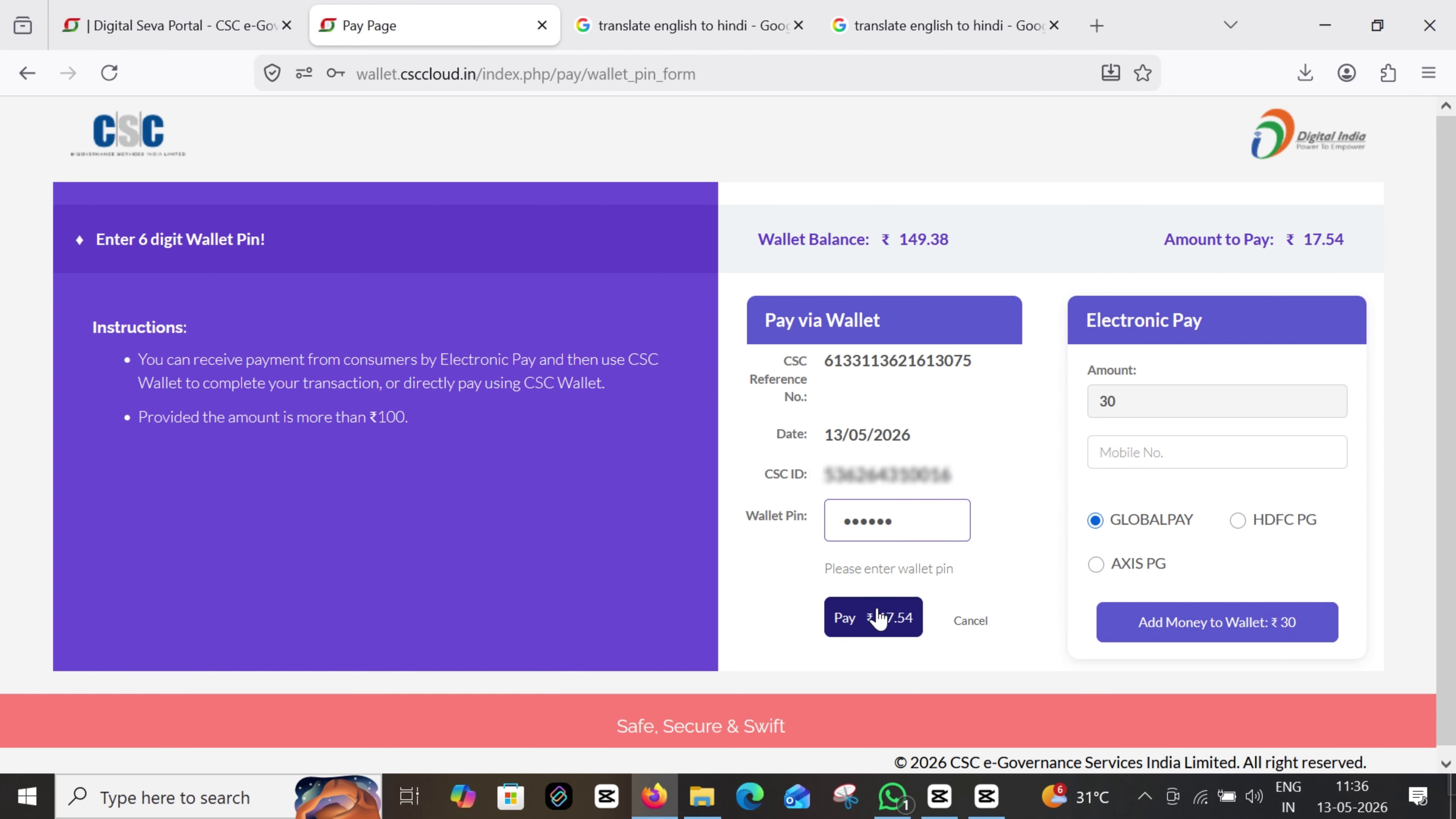
click(877, 618)
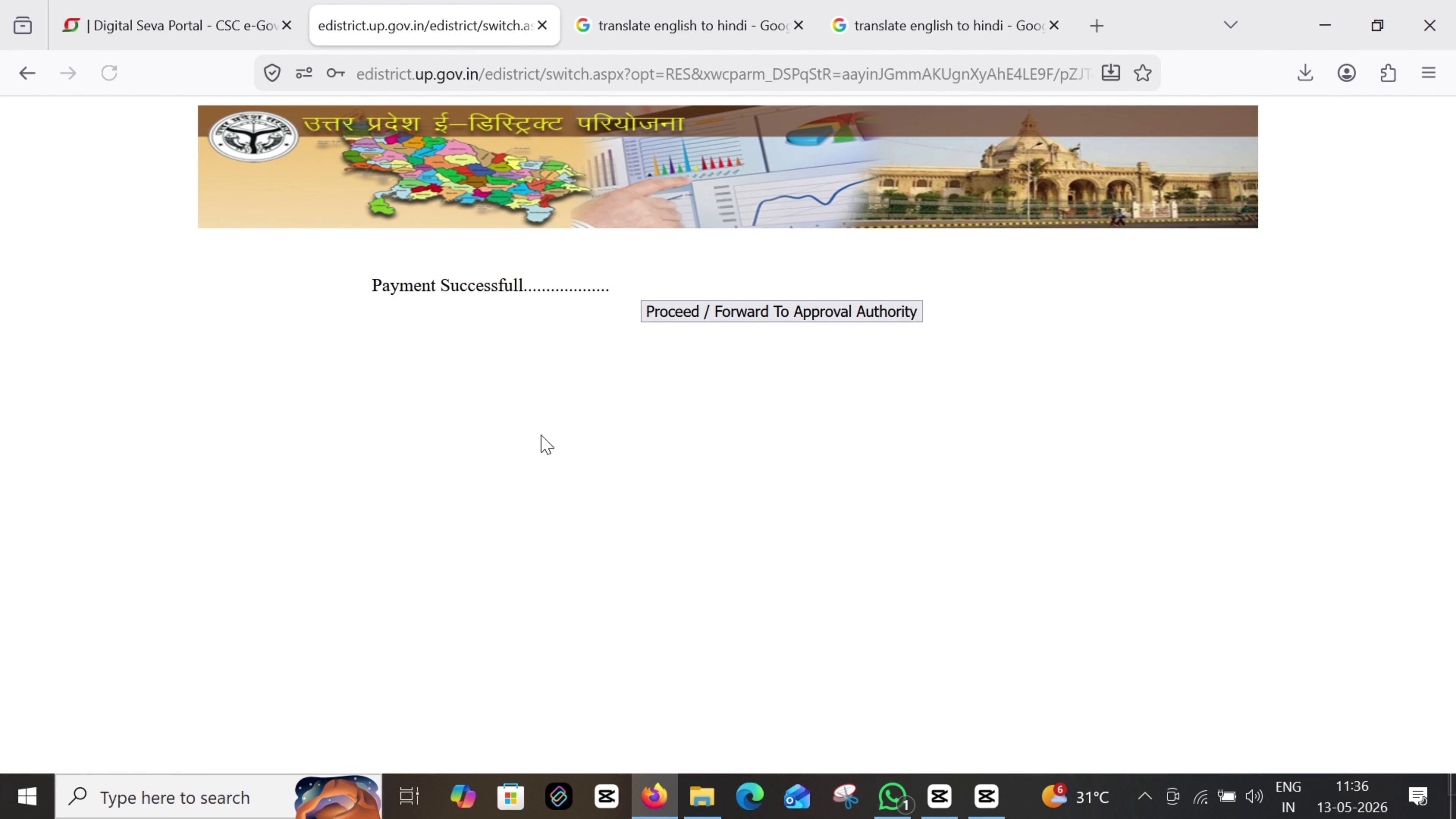
Forward the paid application to the approval authority and review the acknowledgement slip
drag(354, 288, 533, 289)
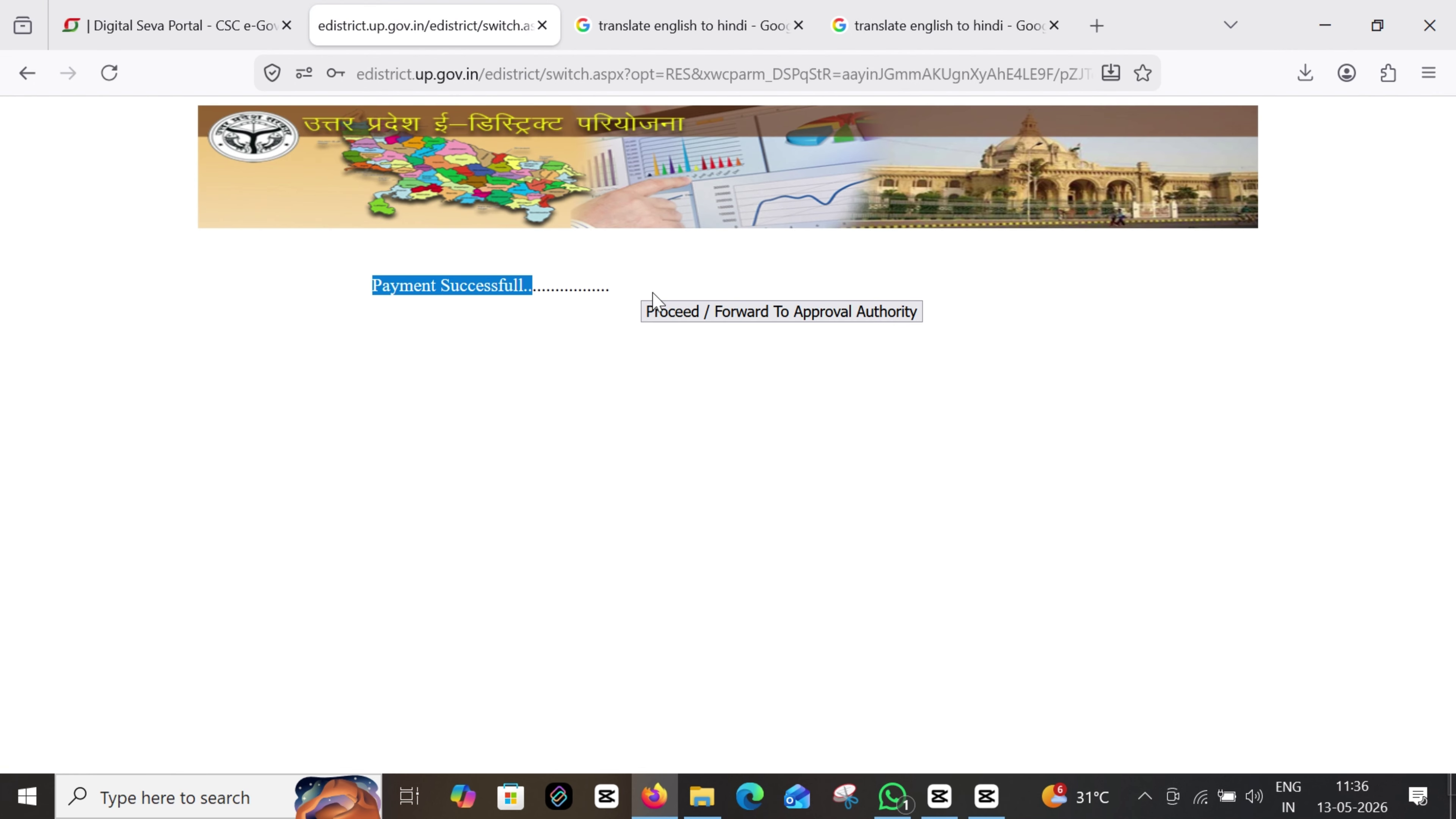
click(782, 314)
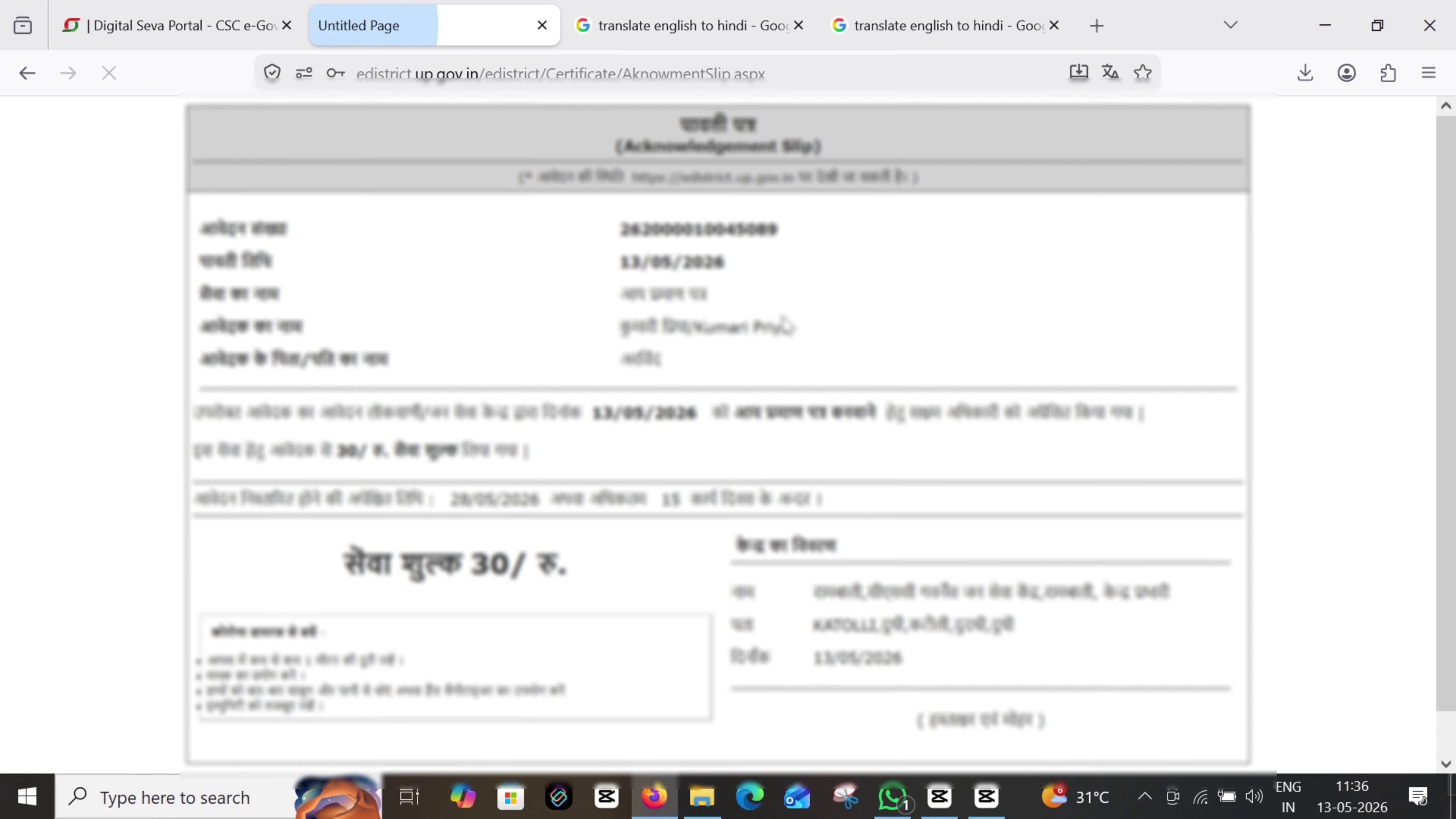
scroll(492, 491, down, 1)
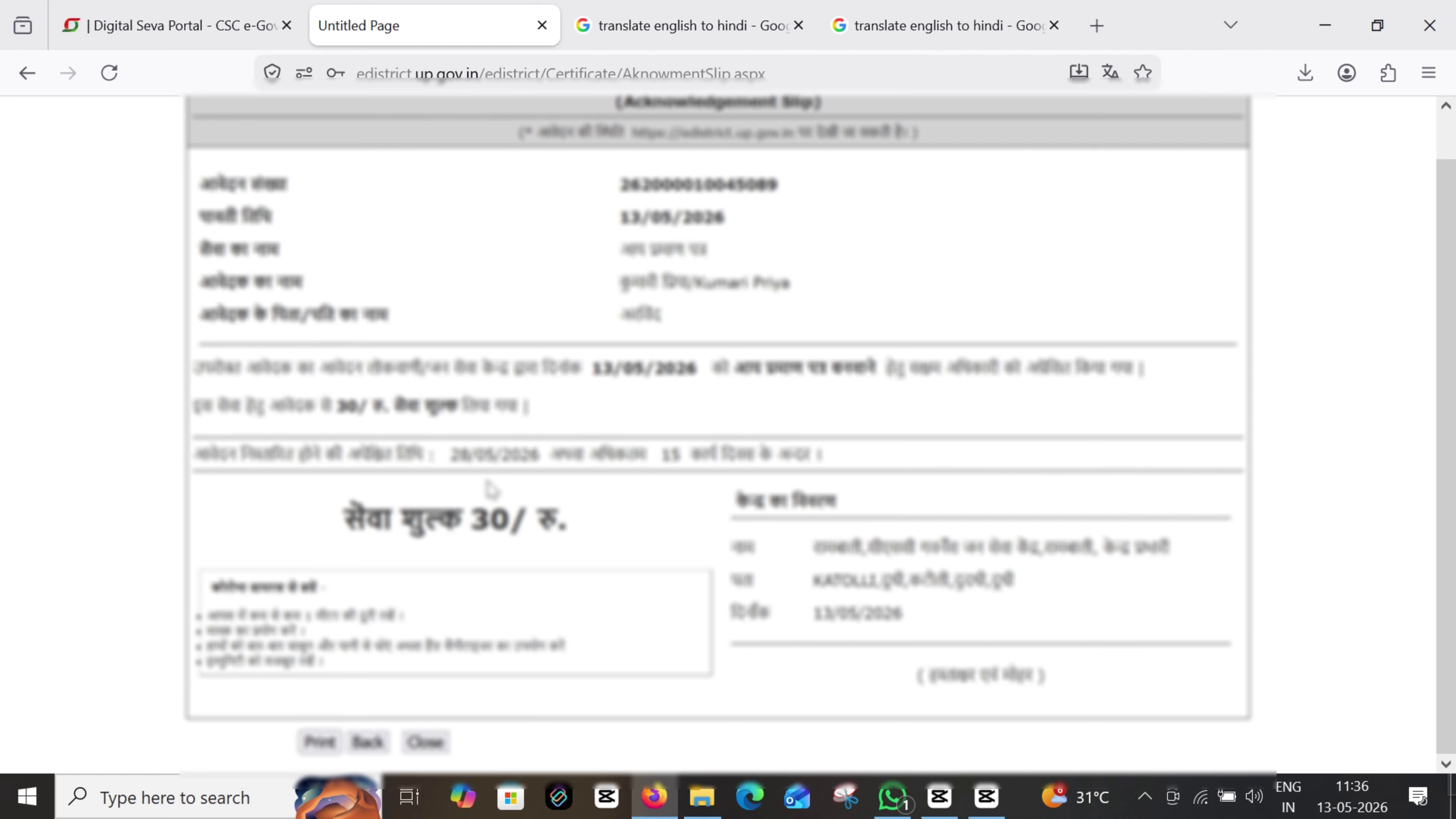
scroll(458, 459, up, 1)
scroll(367, 660, down, 1)
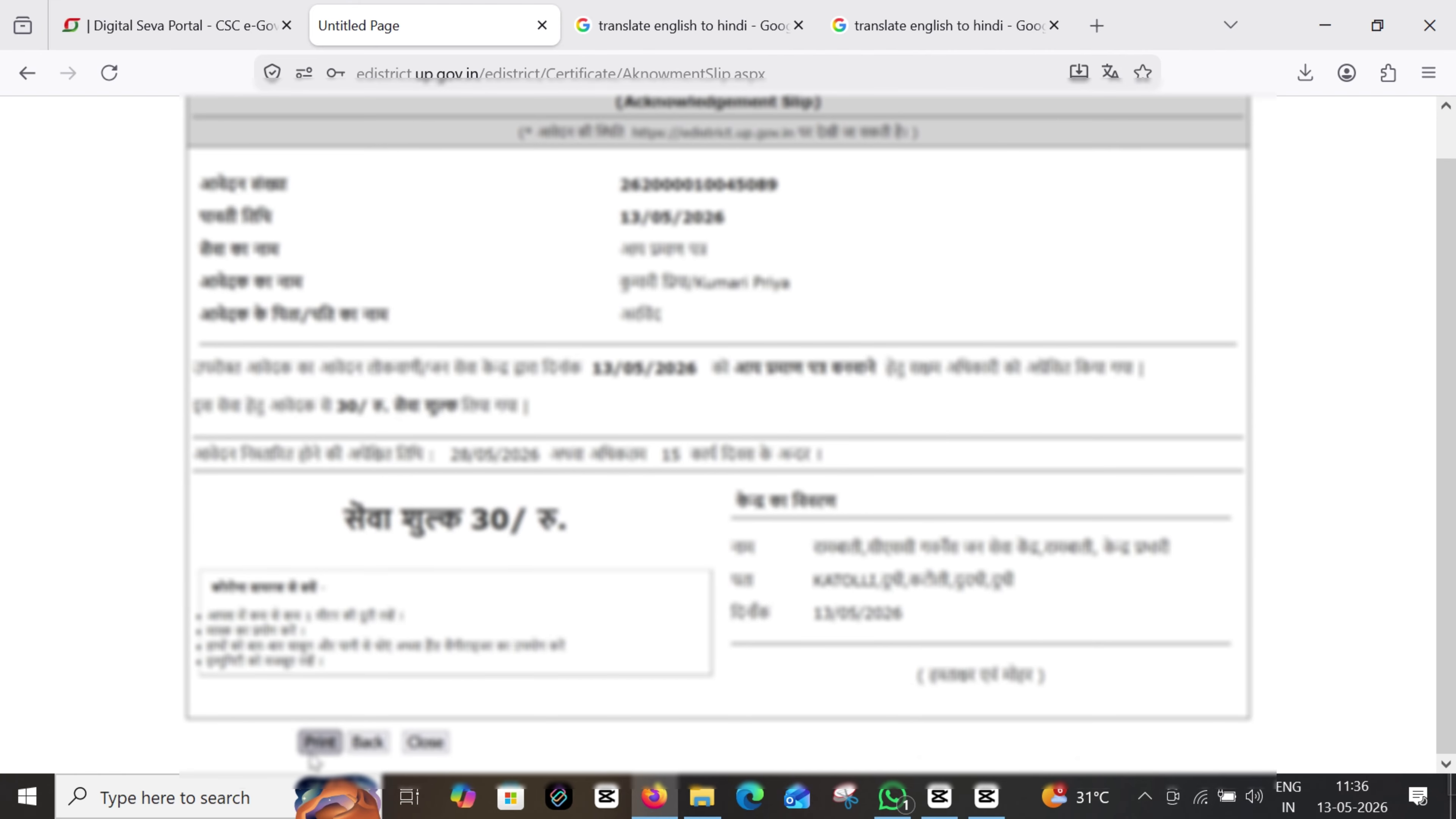
Print the acknowledgement slip with Save to PDF as the destination
click(314, 746)
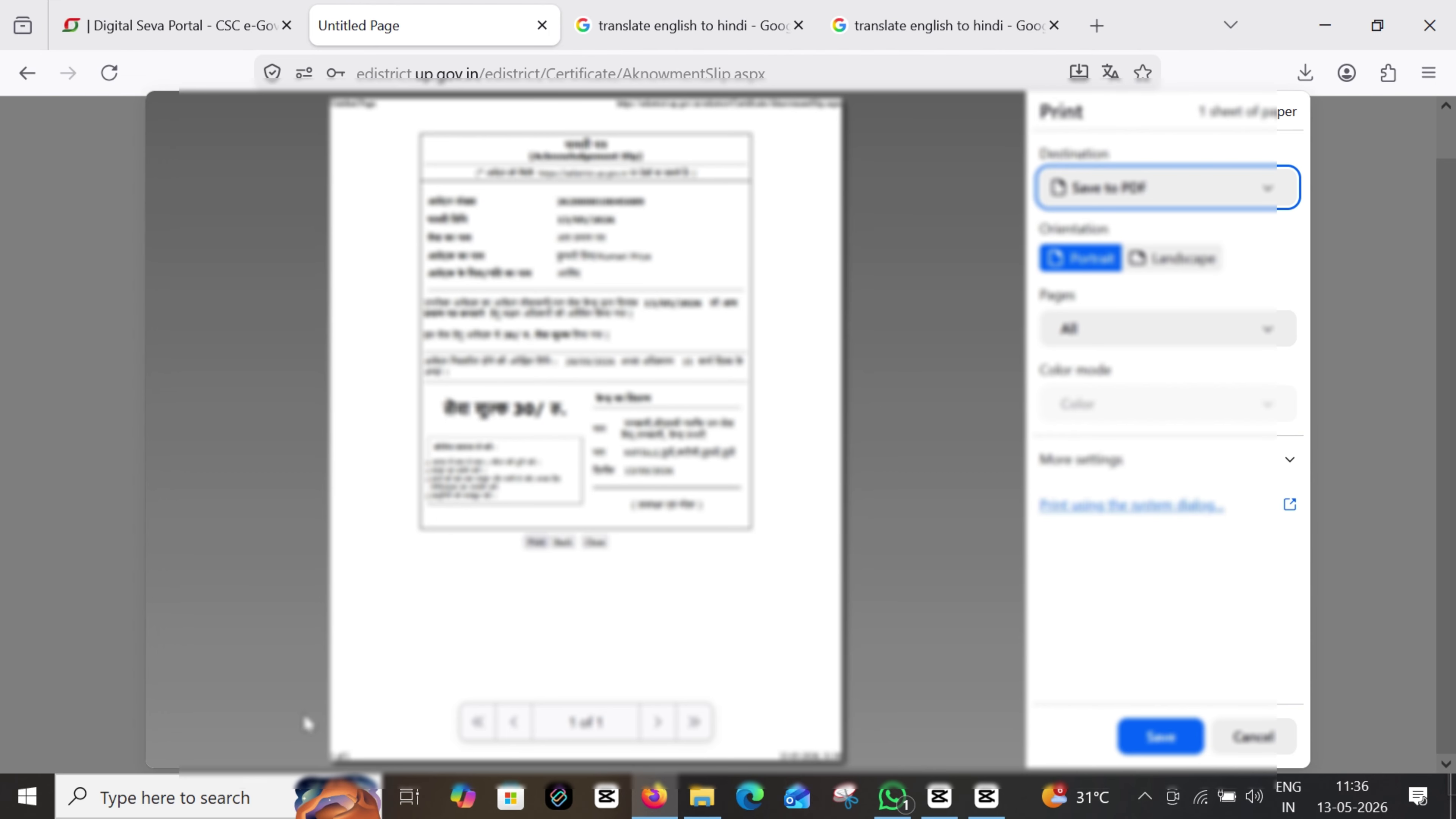
click(1105, 190)
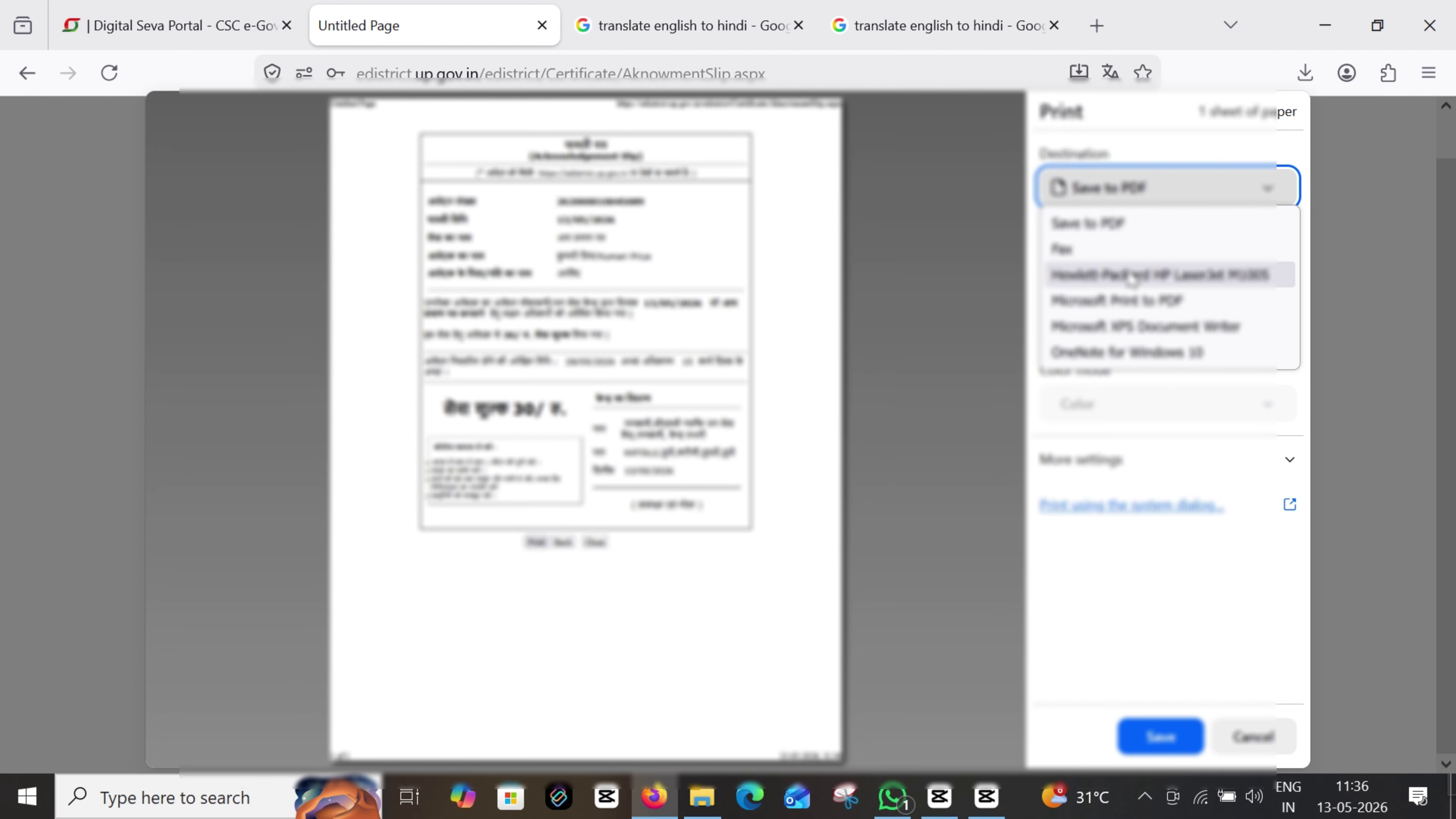
click(1118, 224)
Save the slip as a PDF in Downloads' New folder under an edited file name
click(1166, 739)
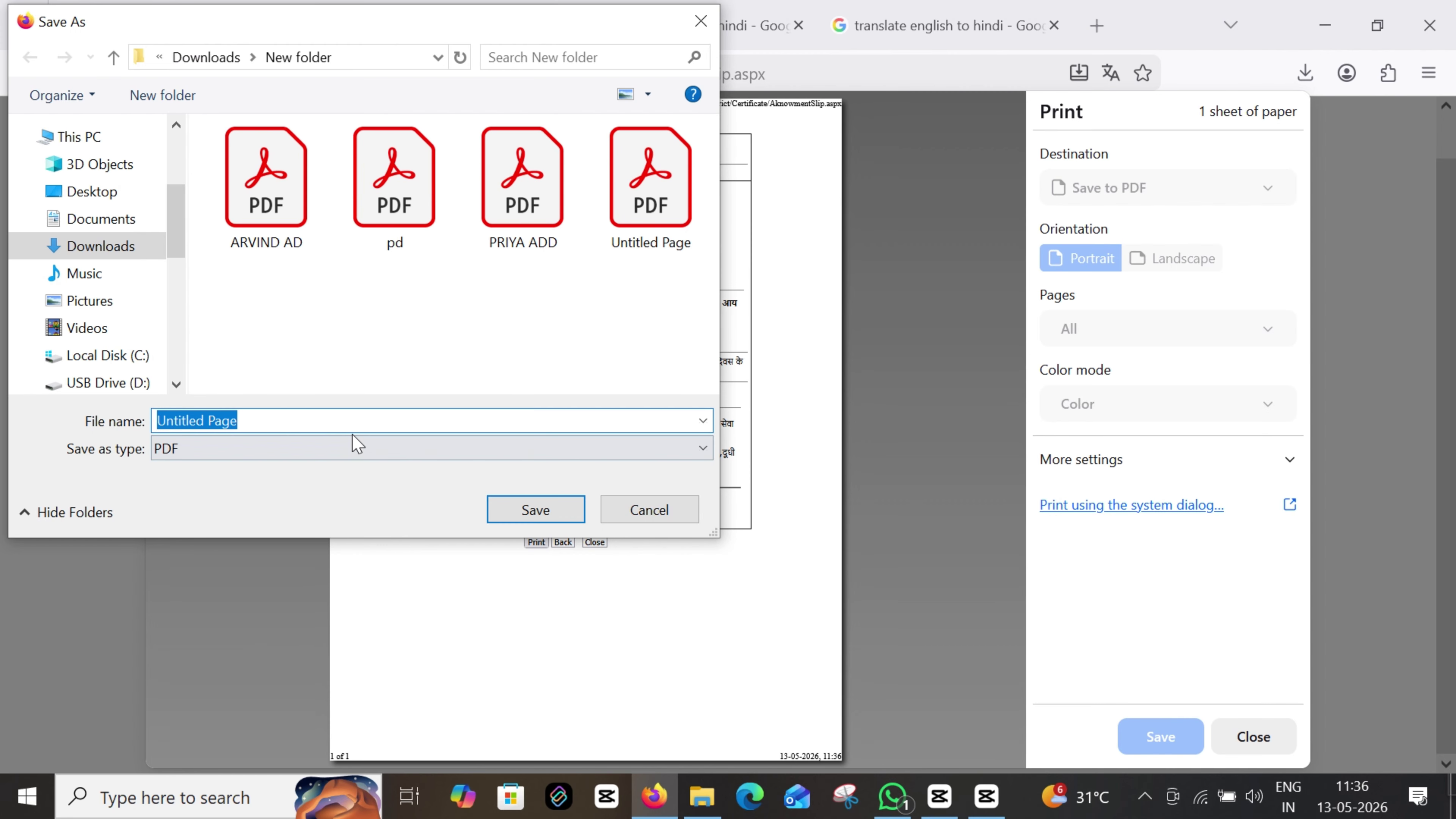
click(341, 420)
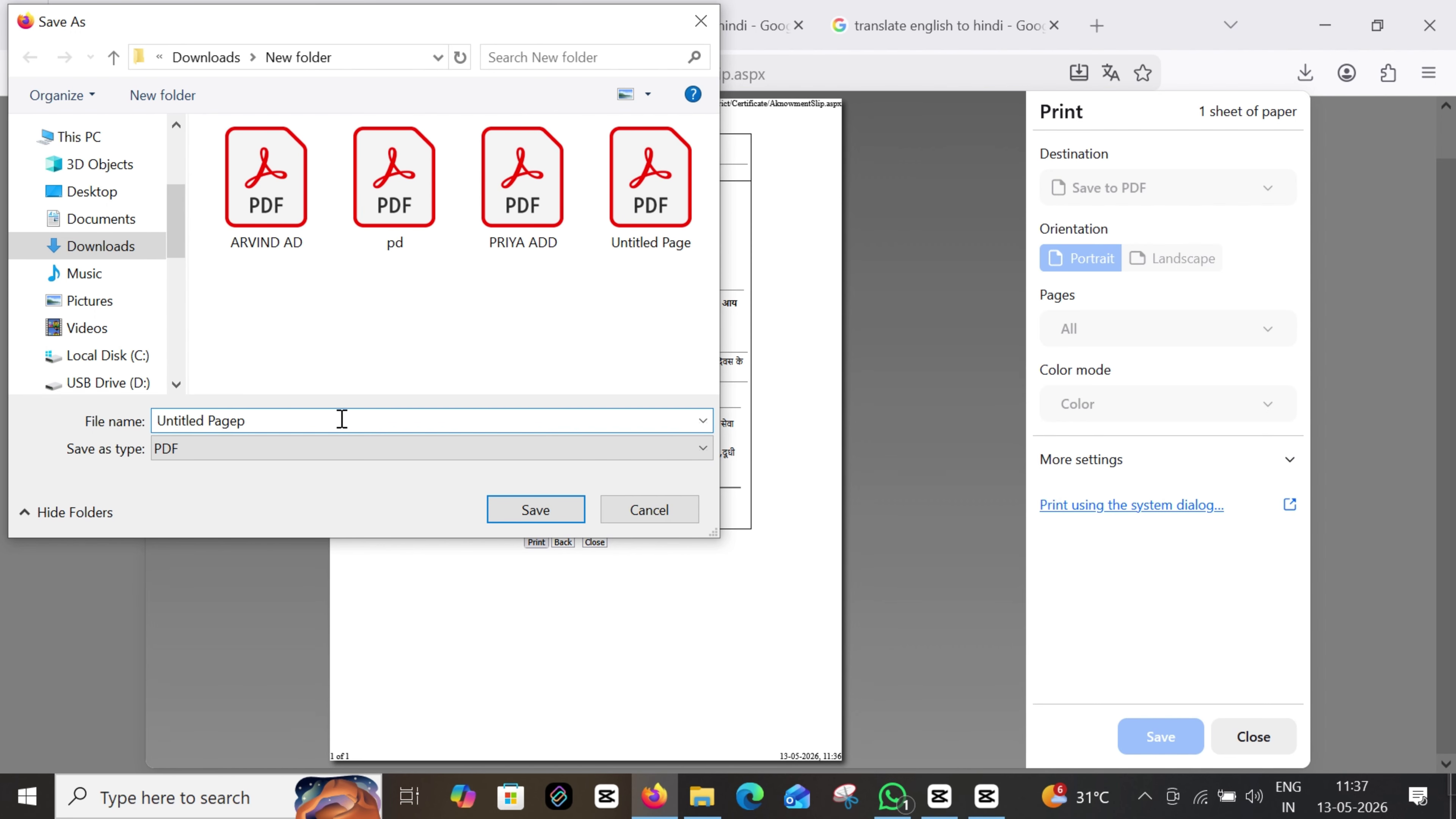
key(BackSpace)
key(BackSpace)
text(p)
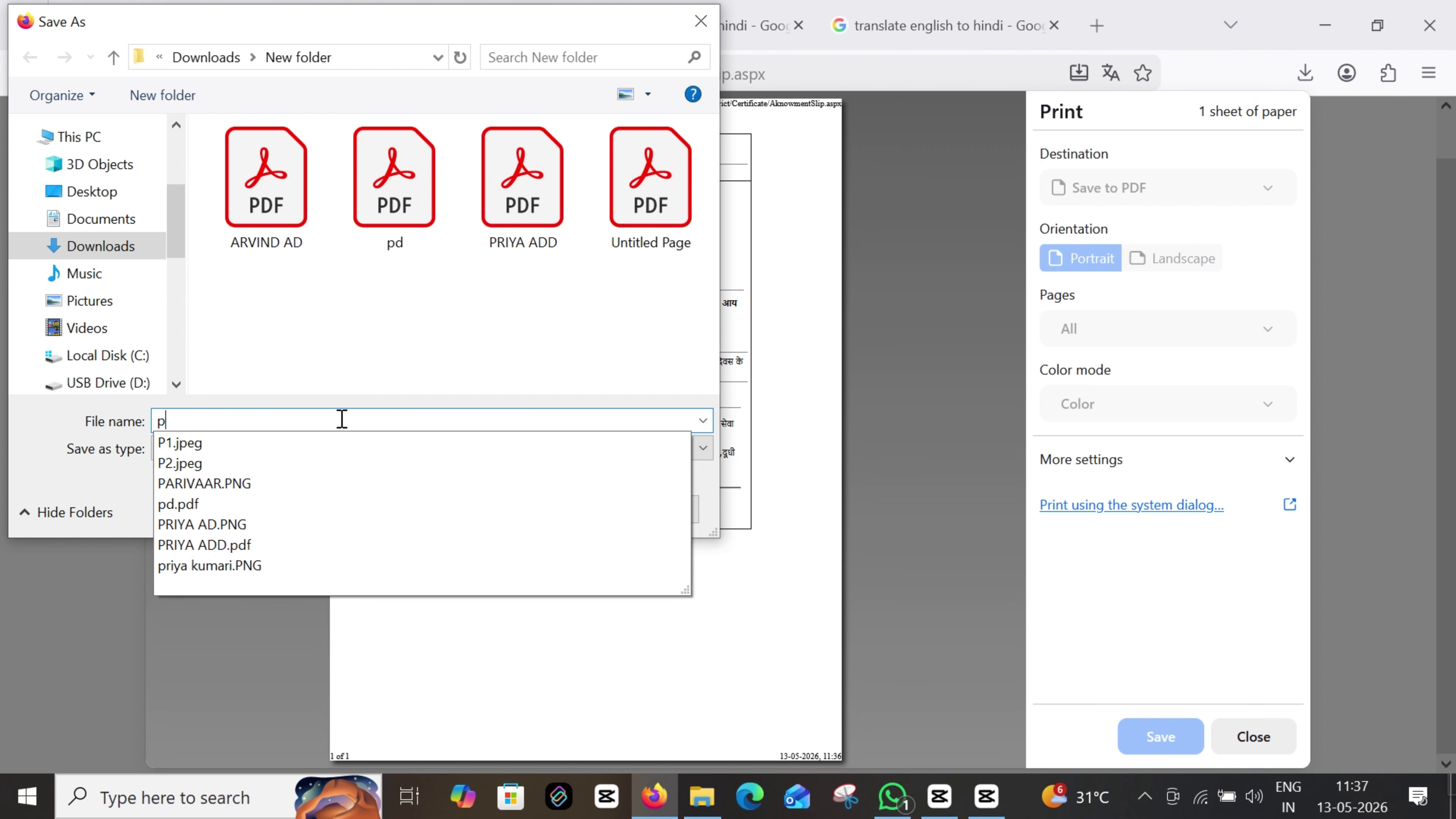
text(i)
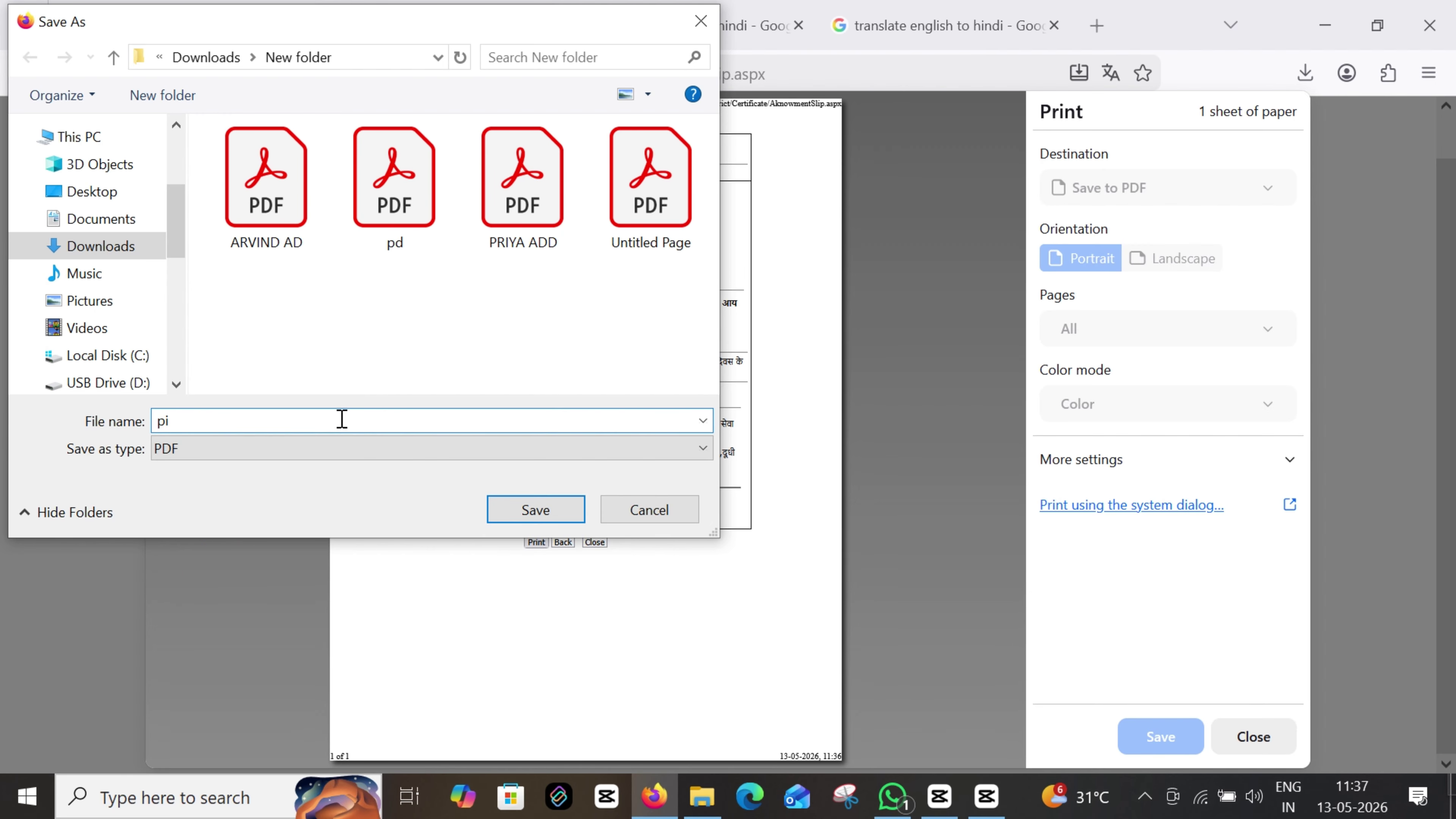
click(513, 509)
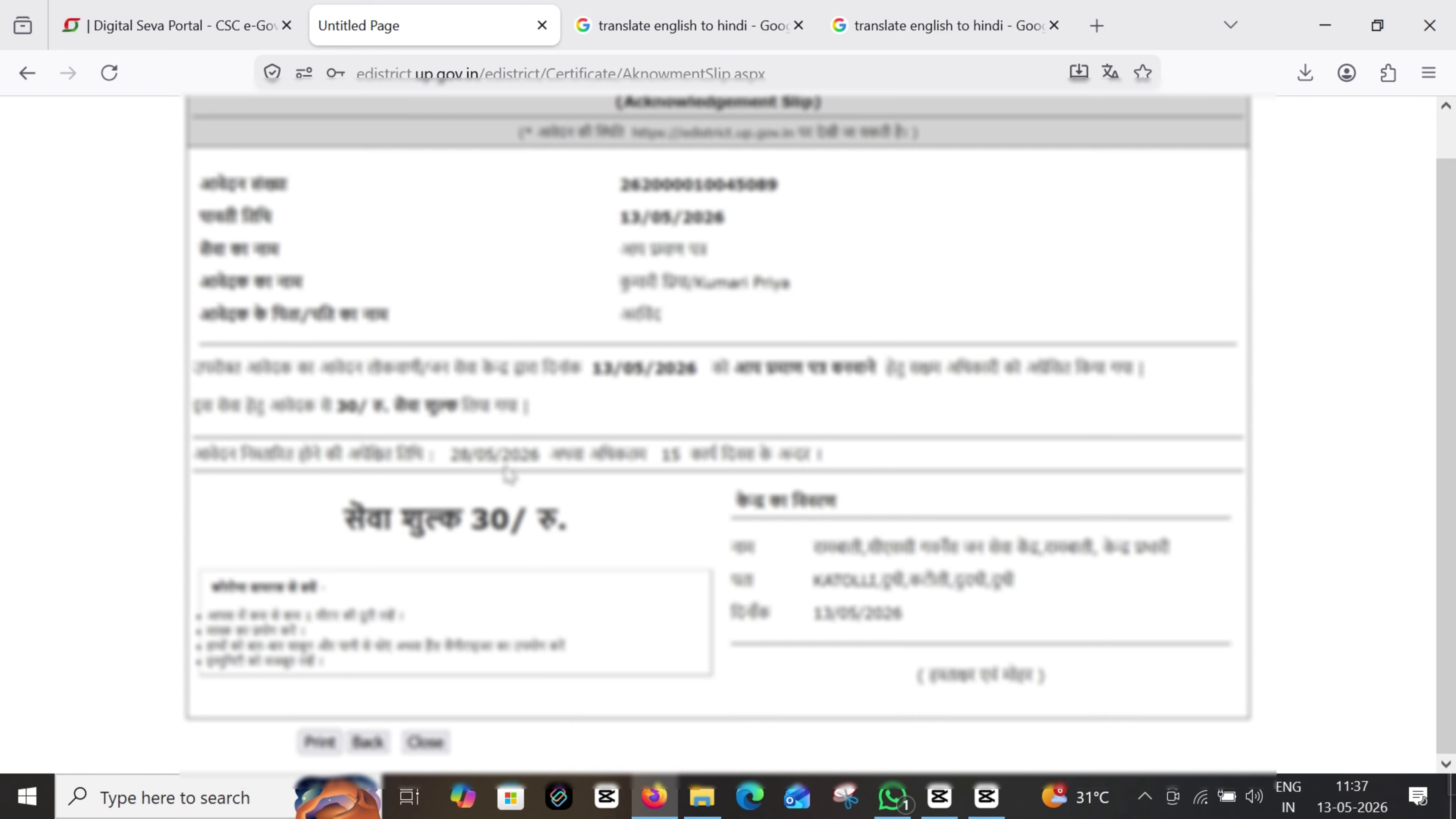
Return to the dashboard and list the pending Income certificate applications
click(370, 743)
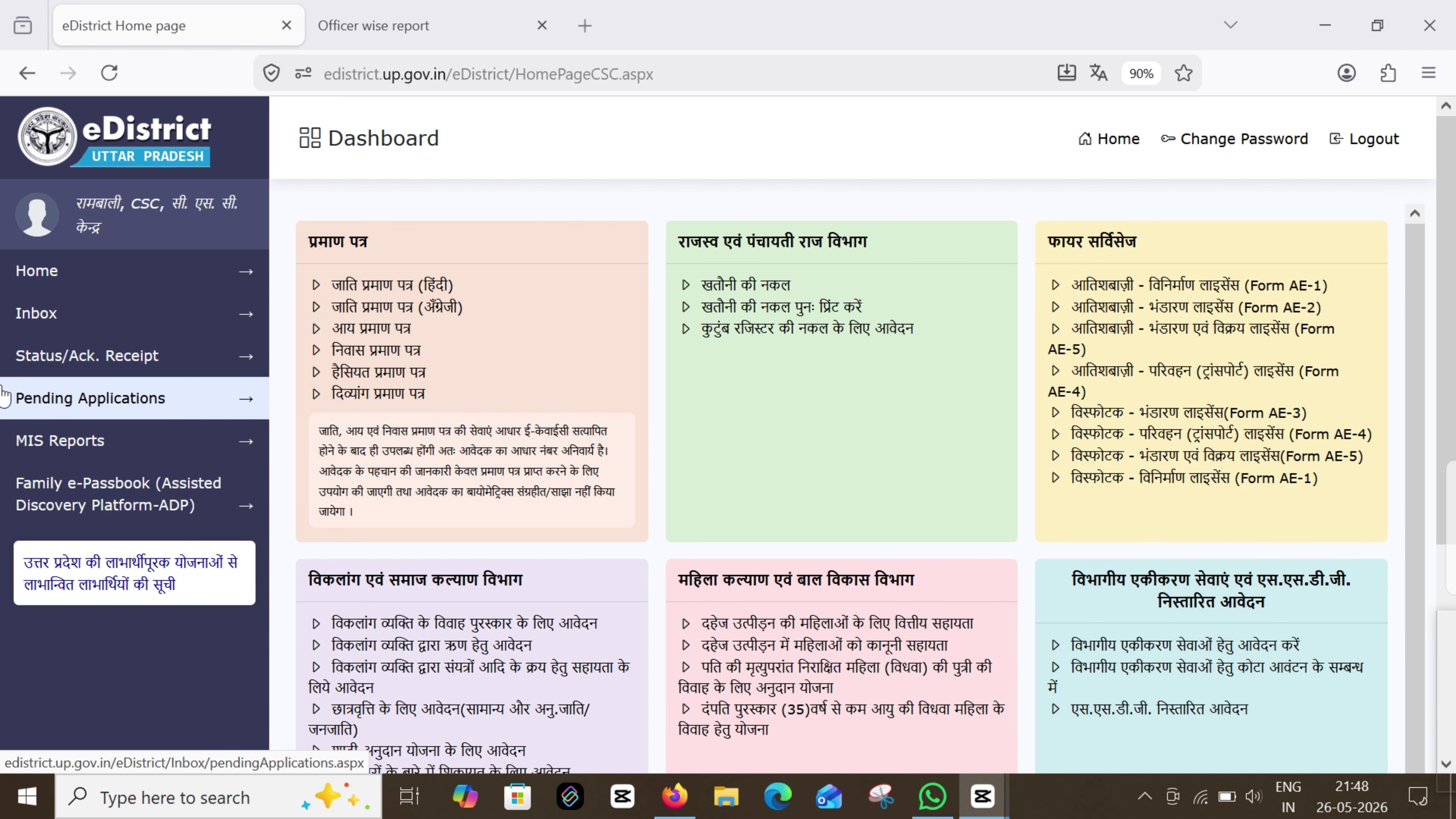
click(126, 409)
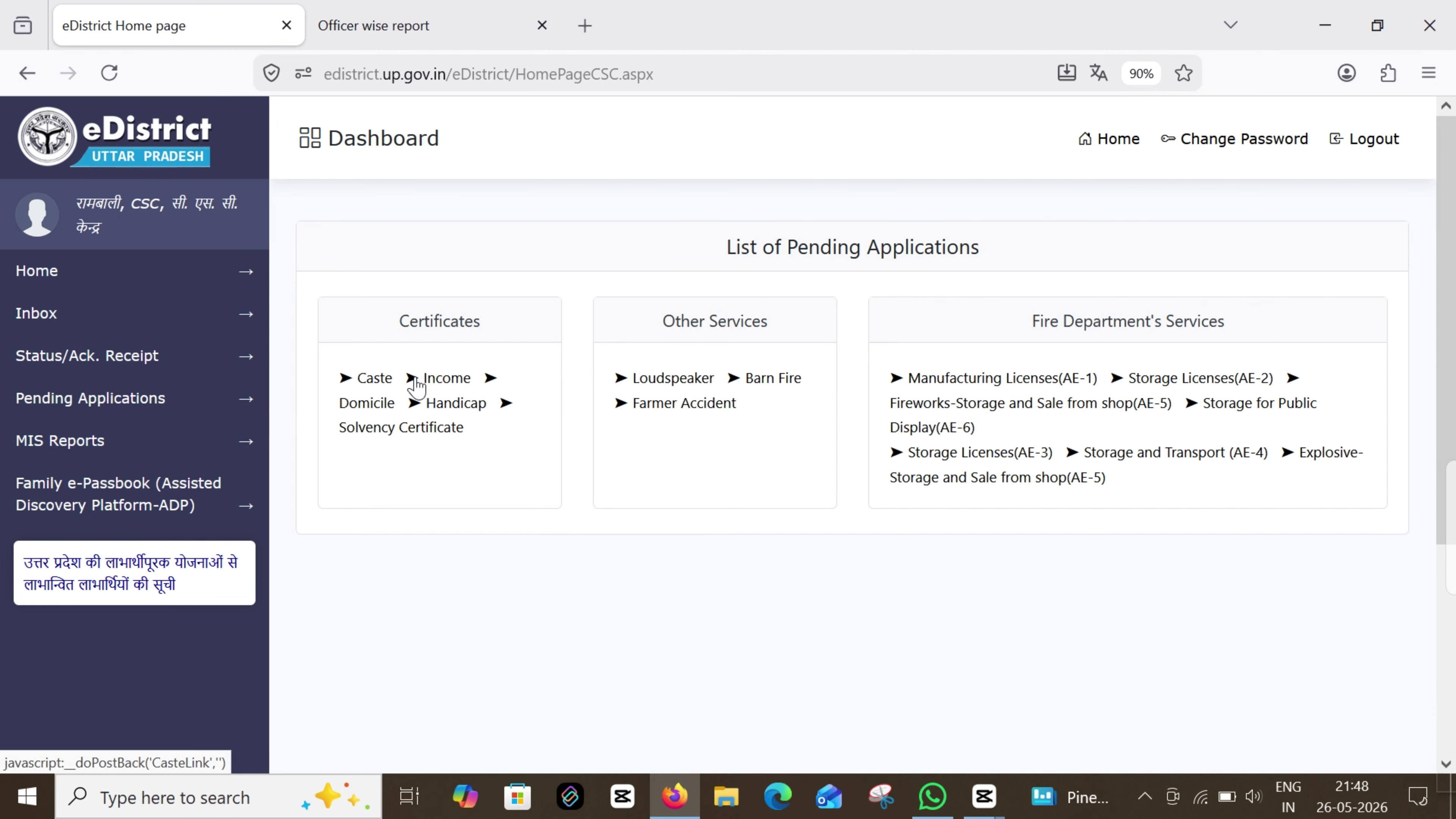
drag(394, 327, 487, 333)
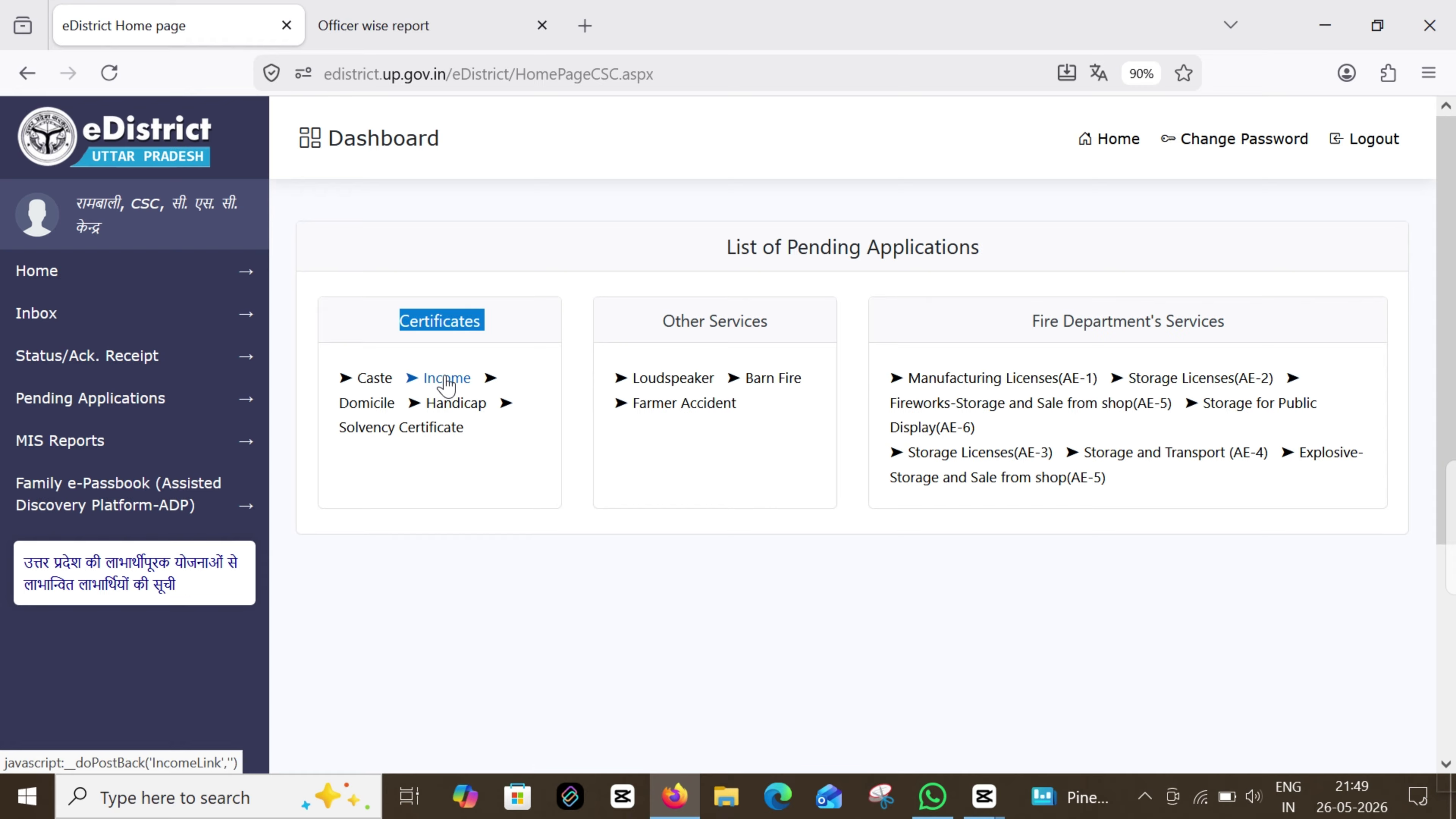
click(448, 379)
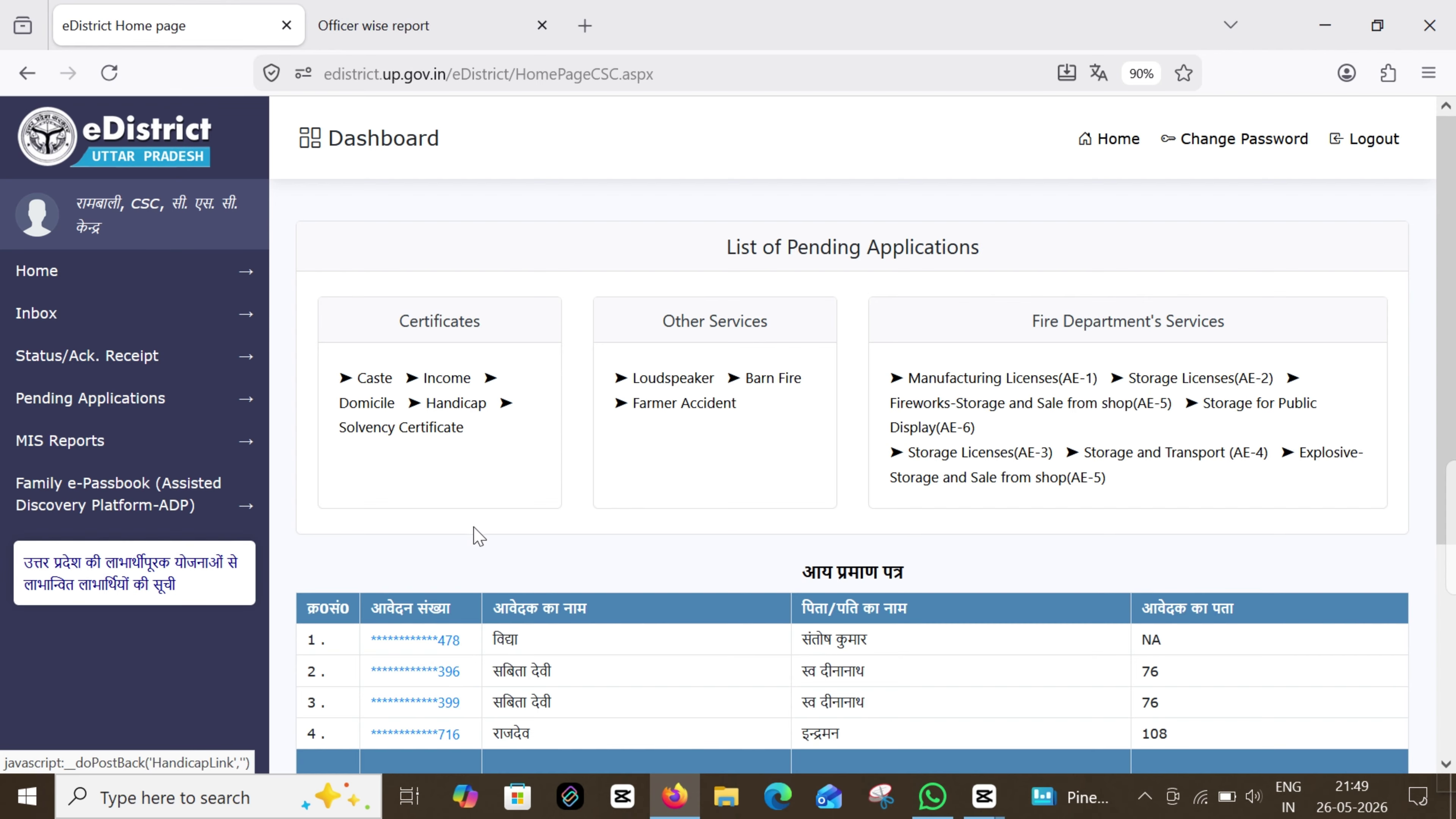
scroll(444, 574, down, 2)
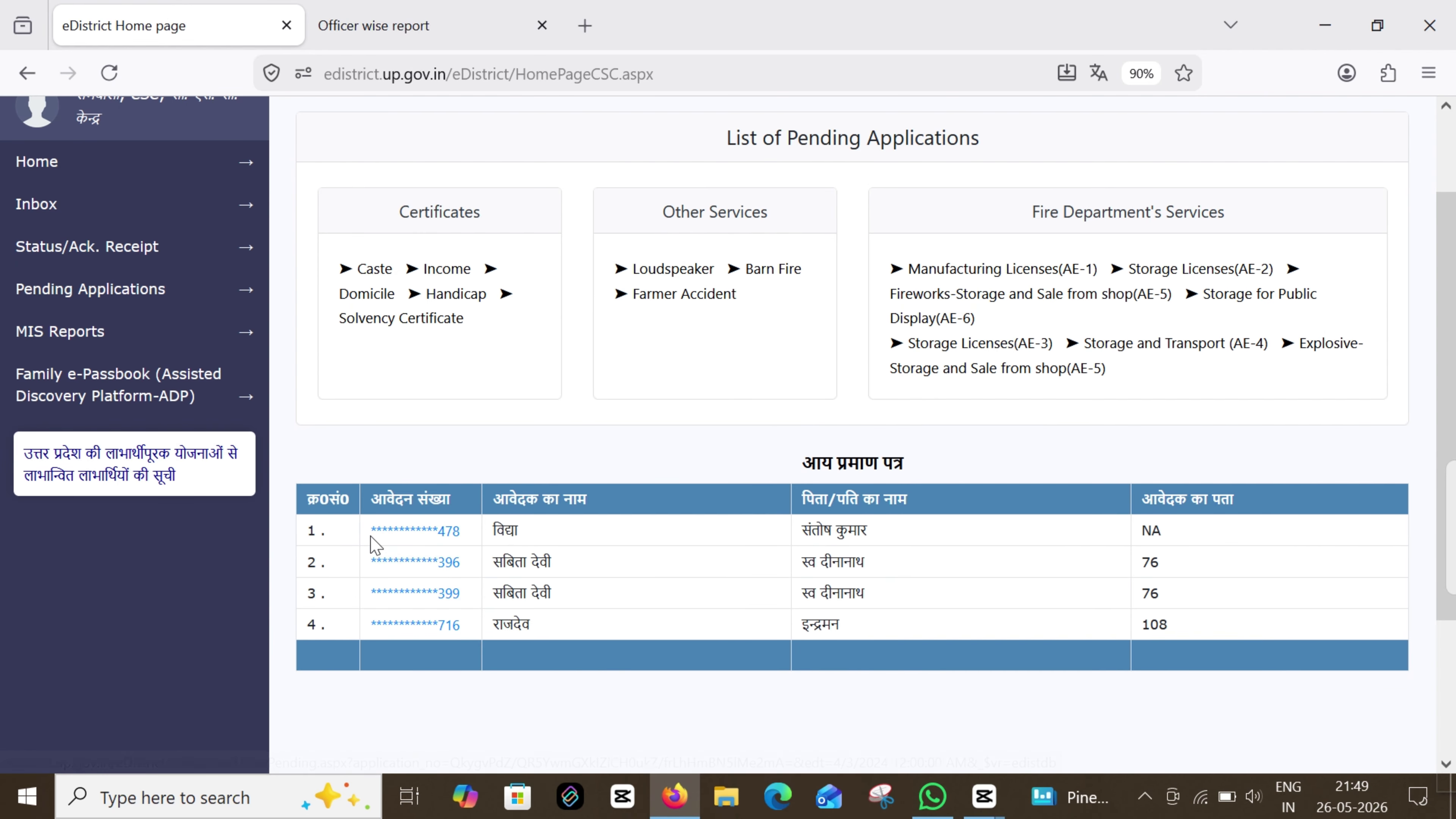
Check the four pending application numbers and open the first application
drag(370, 535, 467, 533)
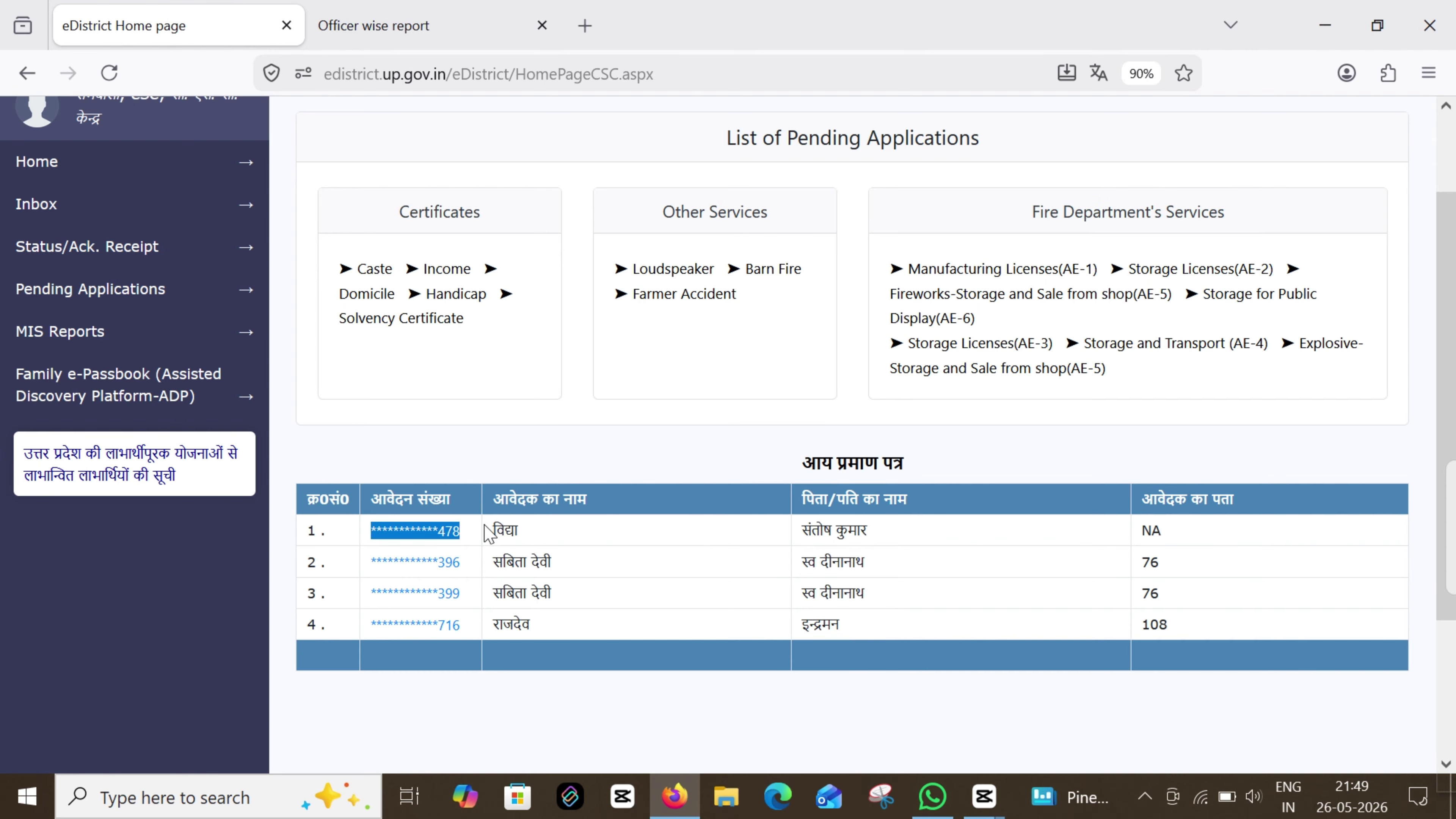
drag(371, 565, 461, 562)
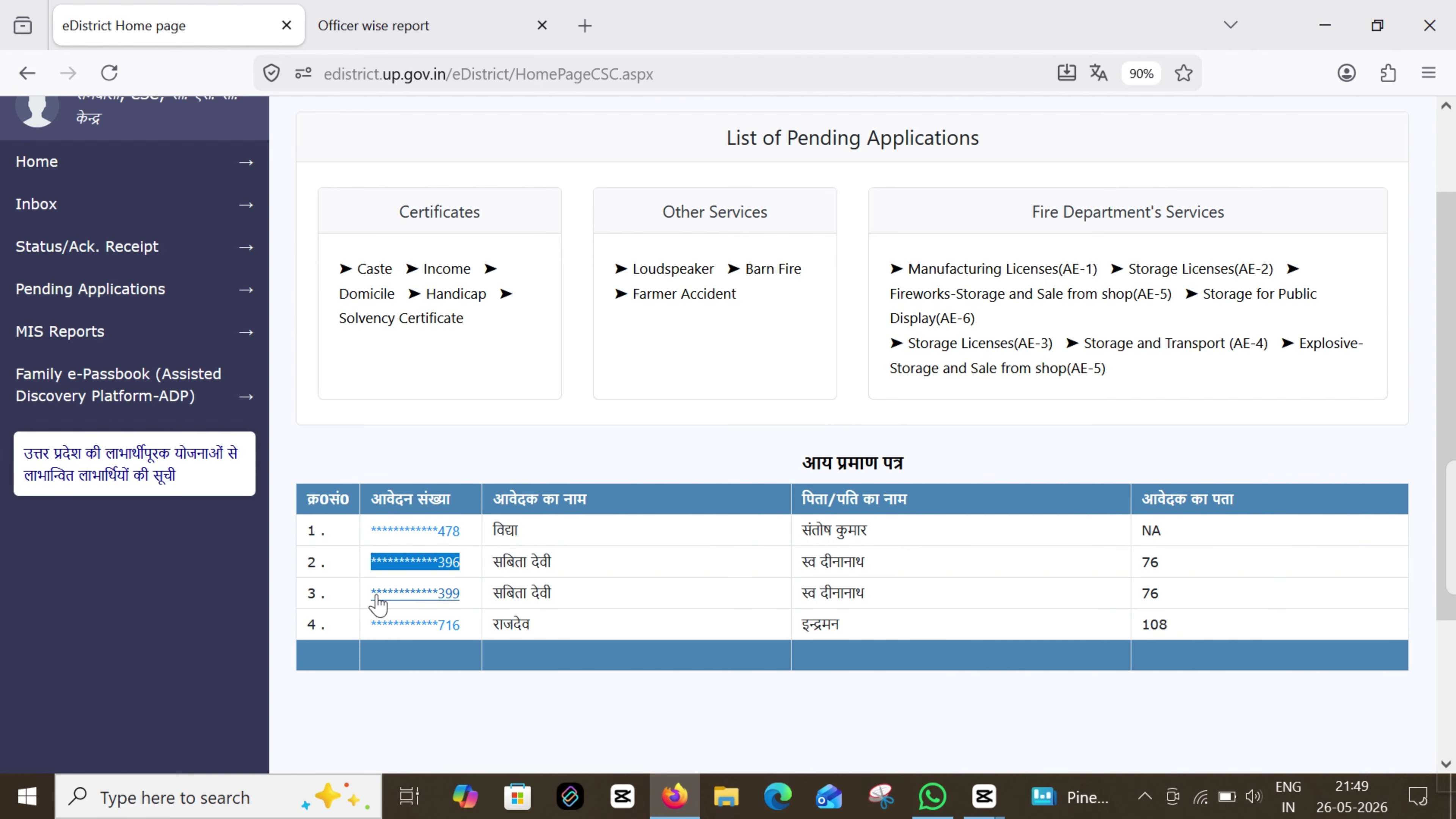
drag(371, 596, 474, 609)
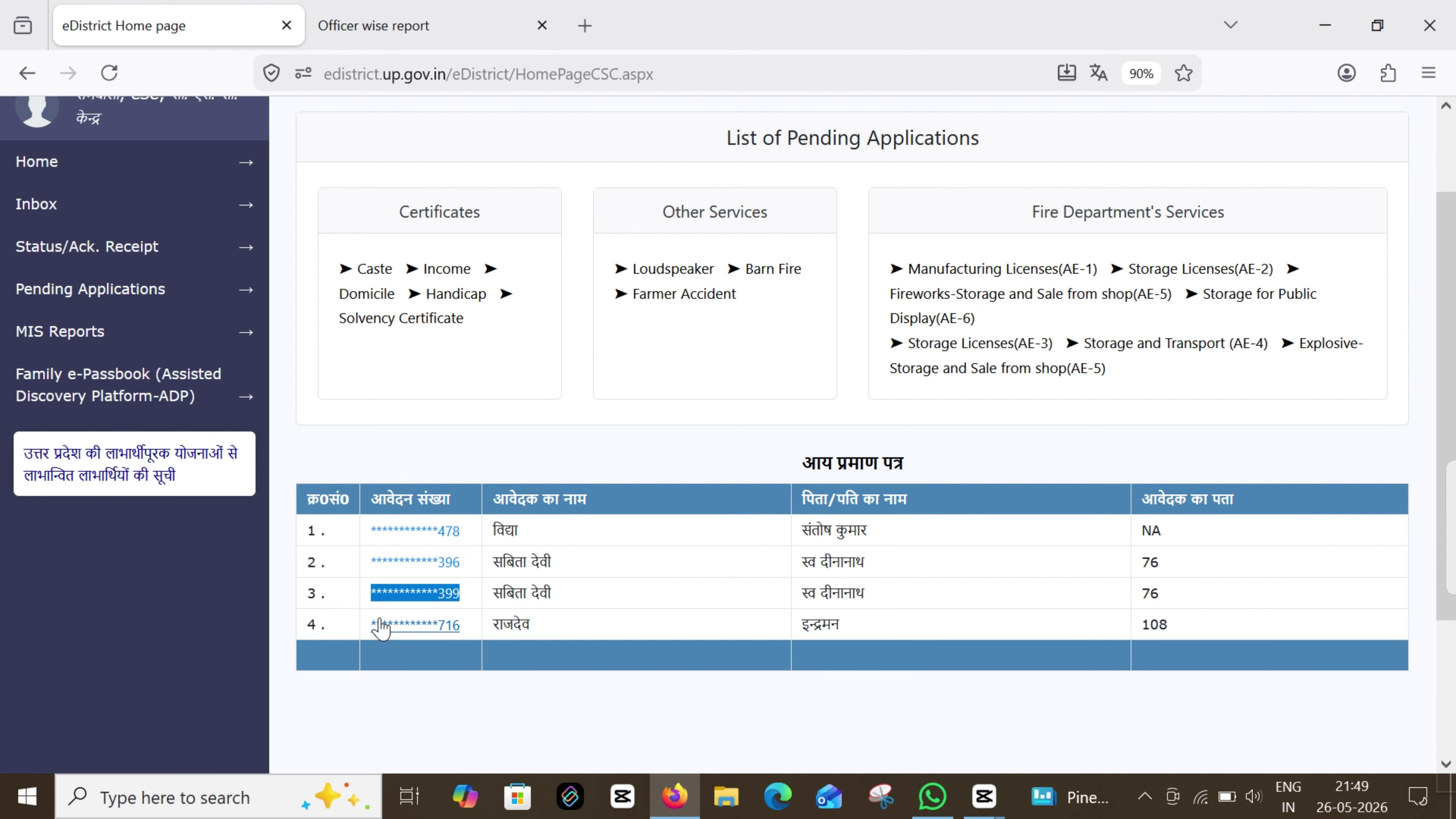
drag(372, 625, 470, 627)
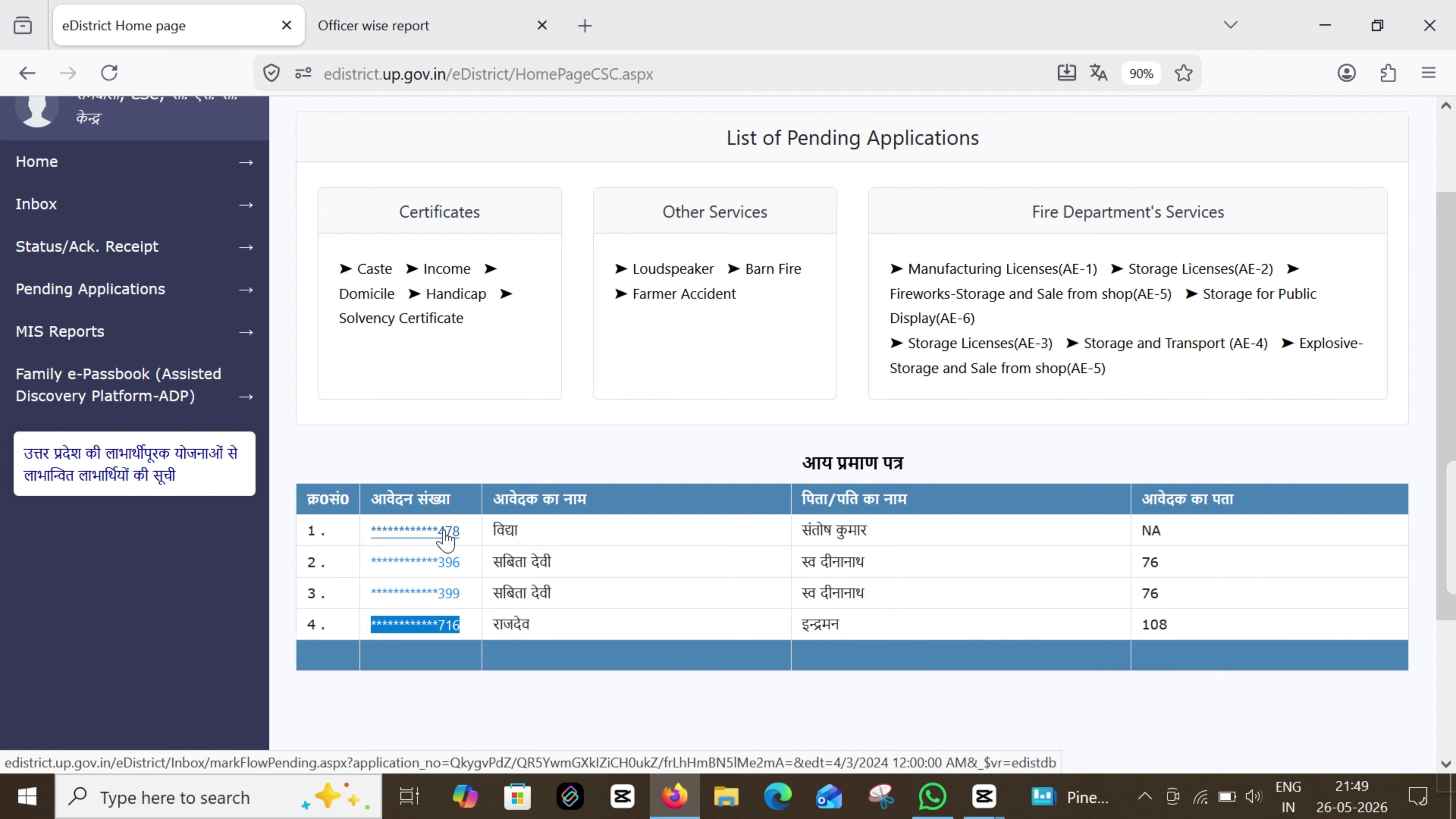
click(446, 534)
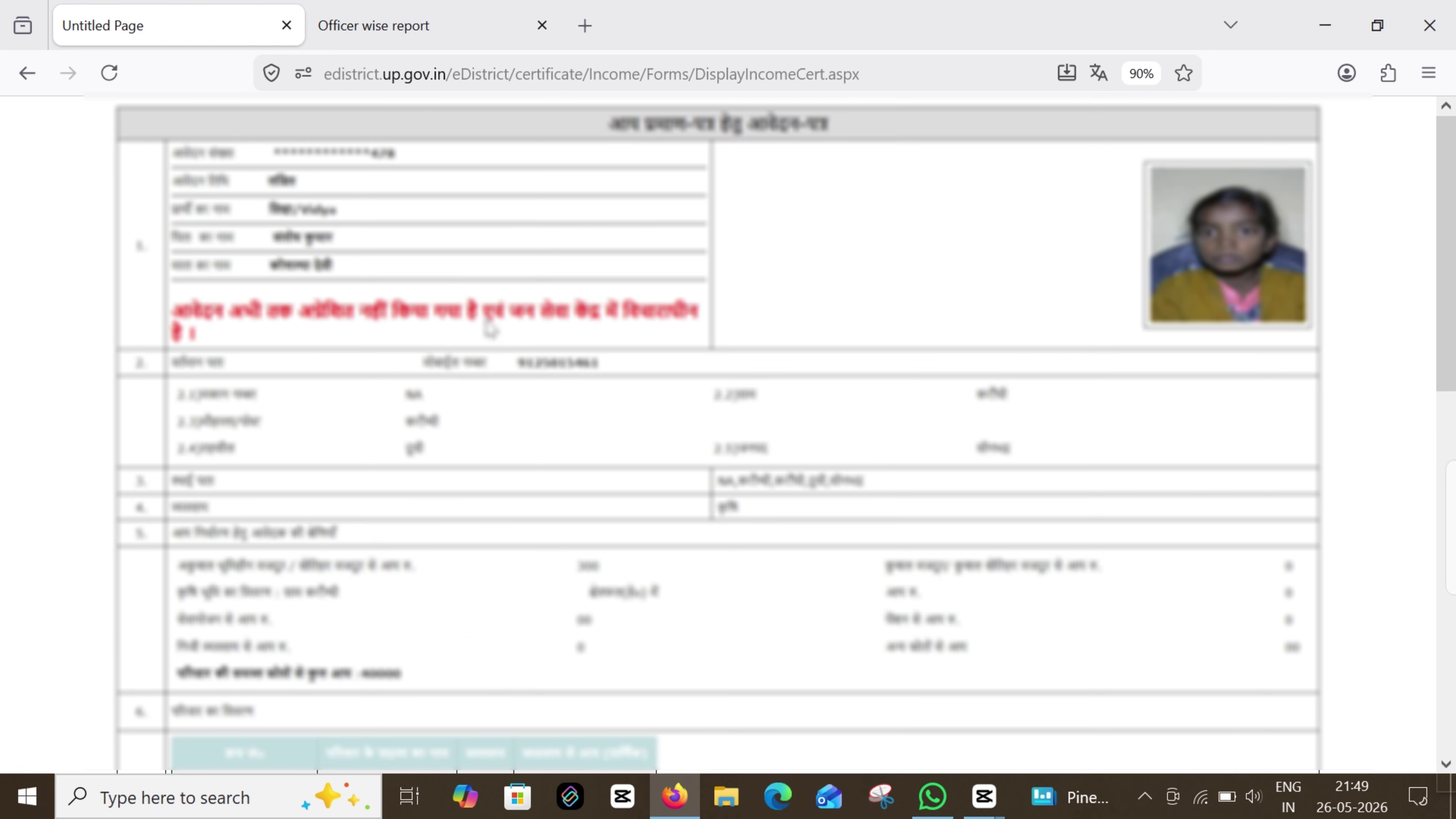
Review the pending application's certificate preview and submit it with --दर्ज करें--
scroll(559, 420, down, 5)
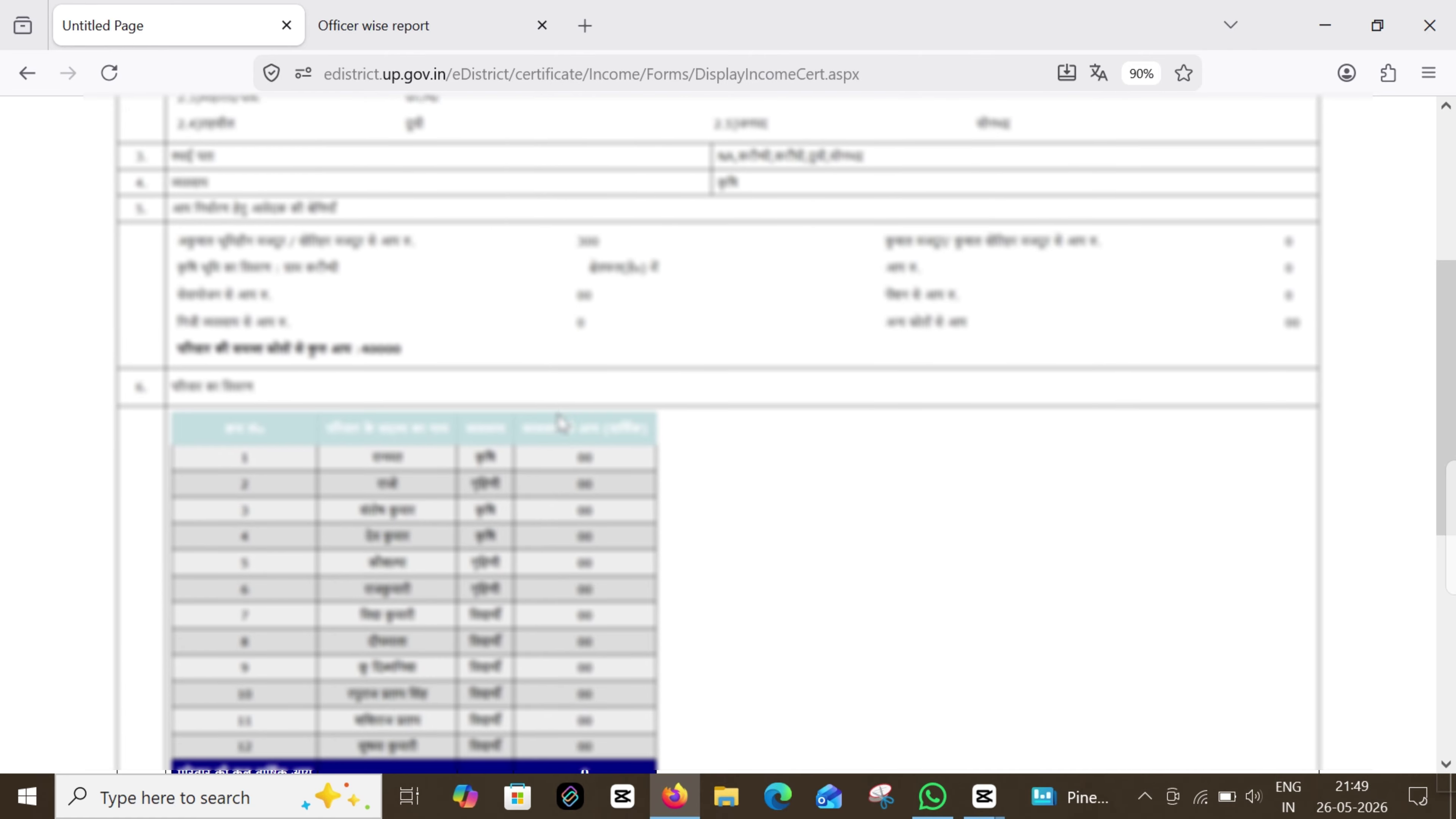
scroll(560, 423, down, 8)
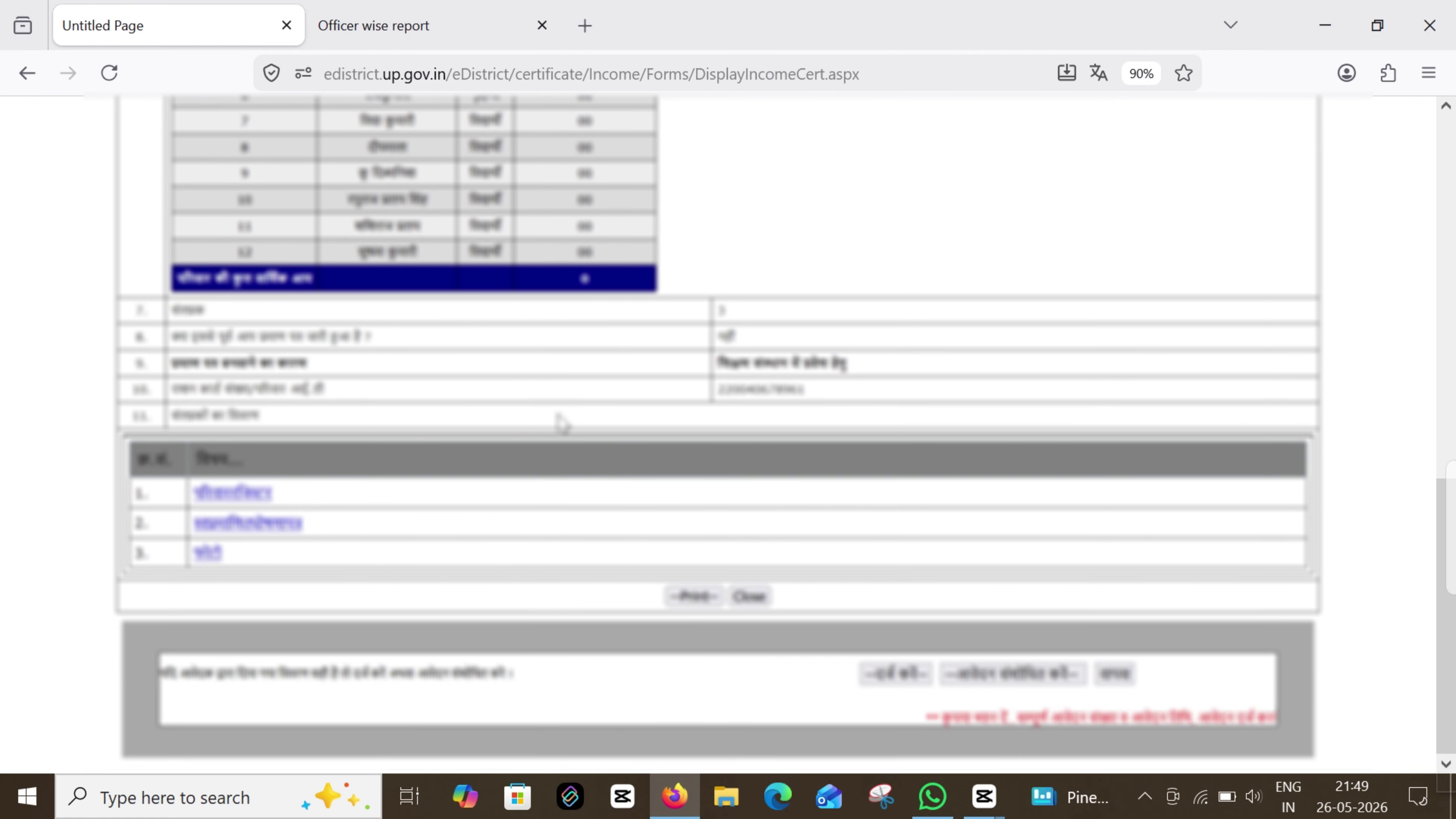
scroll(560, 419, up, 1)
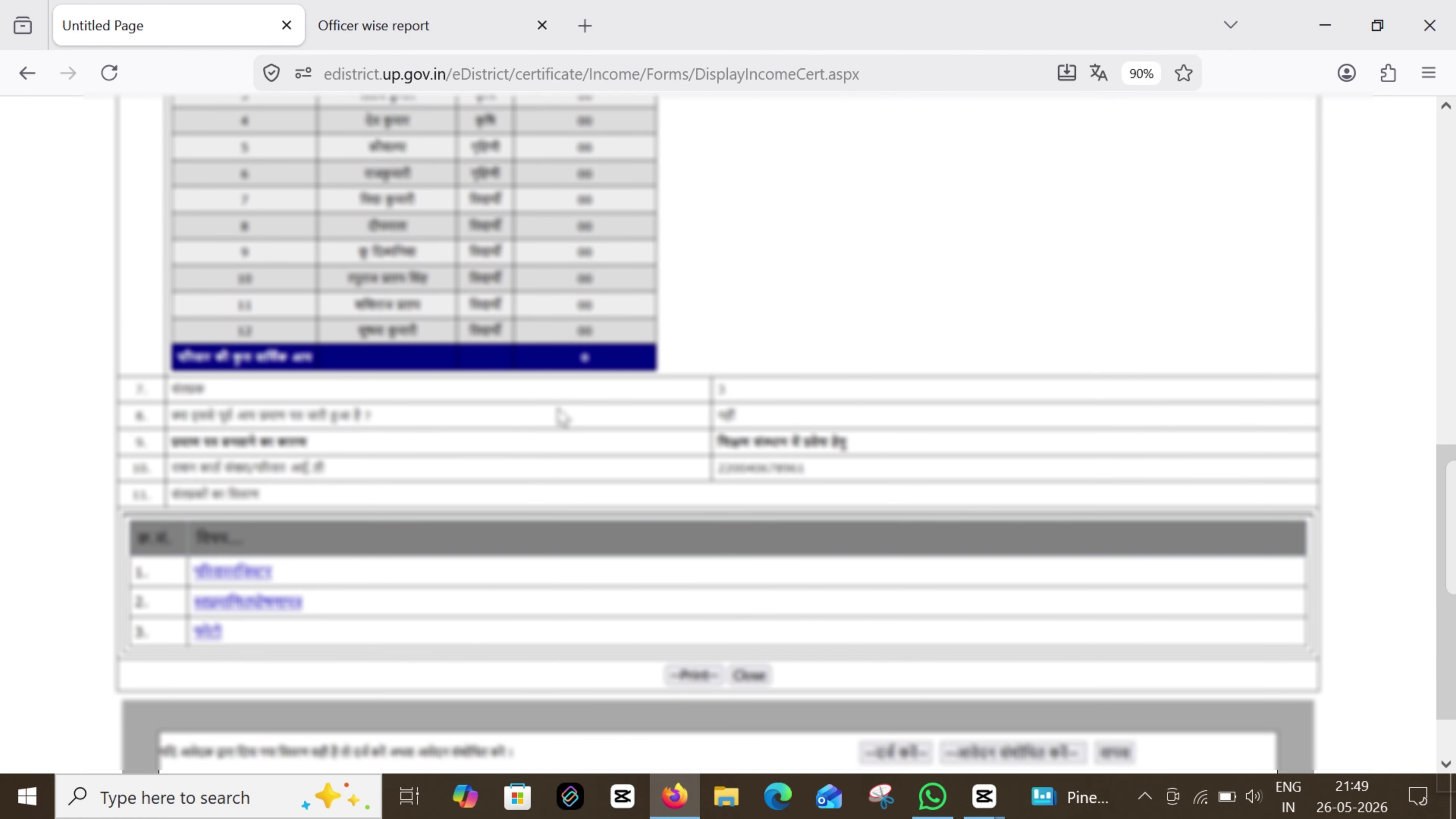
scroll(578, 390, down, 2)
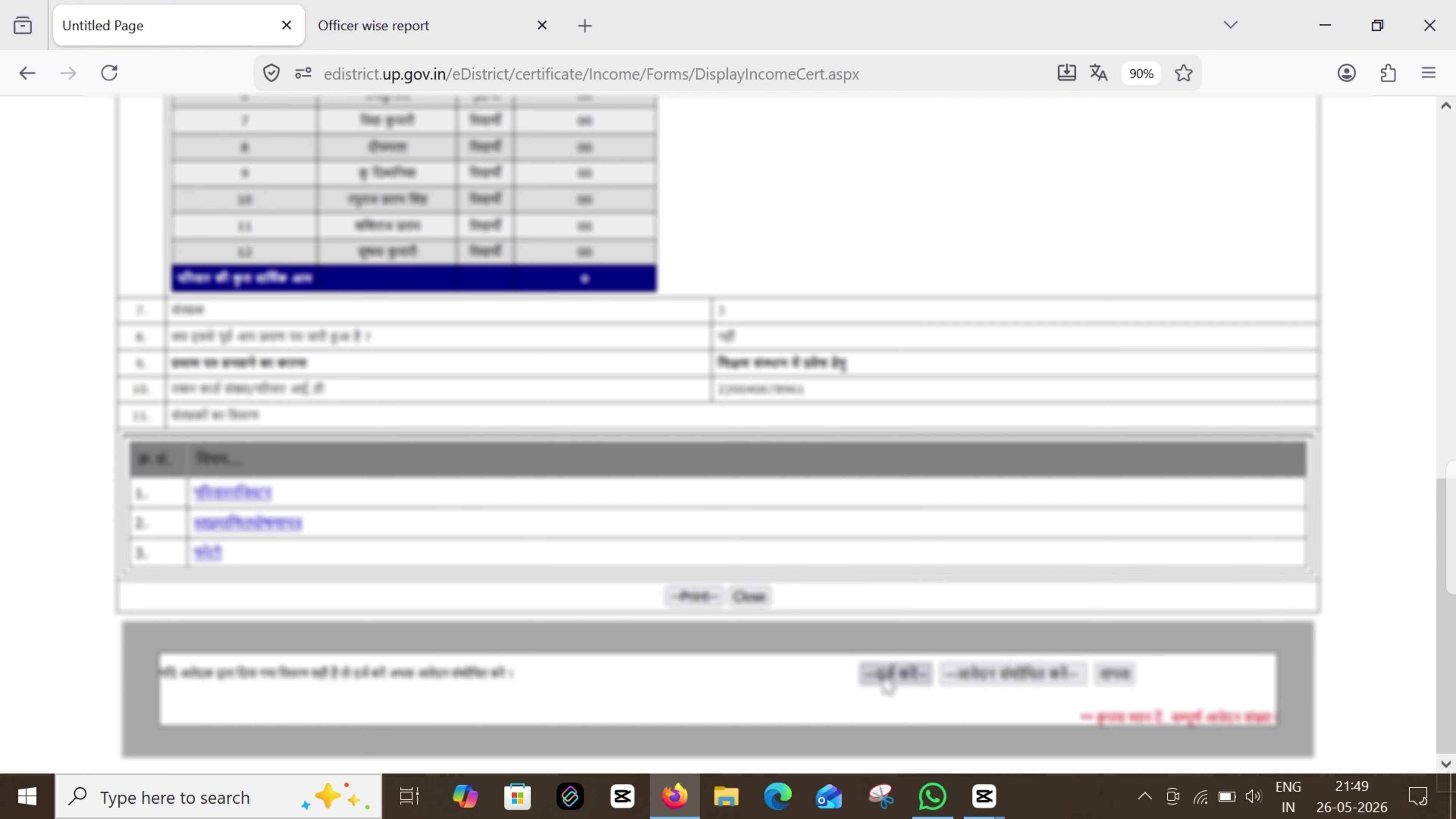
click(888, 682)
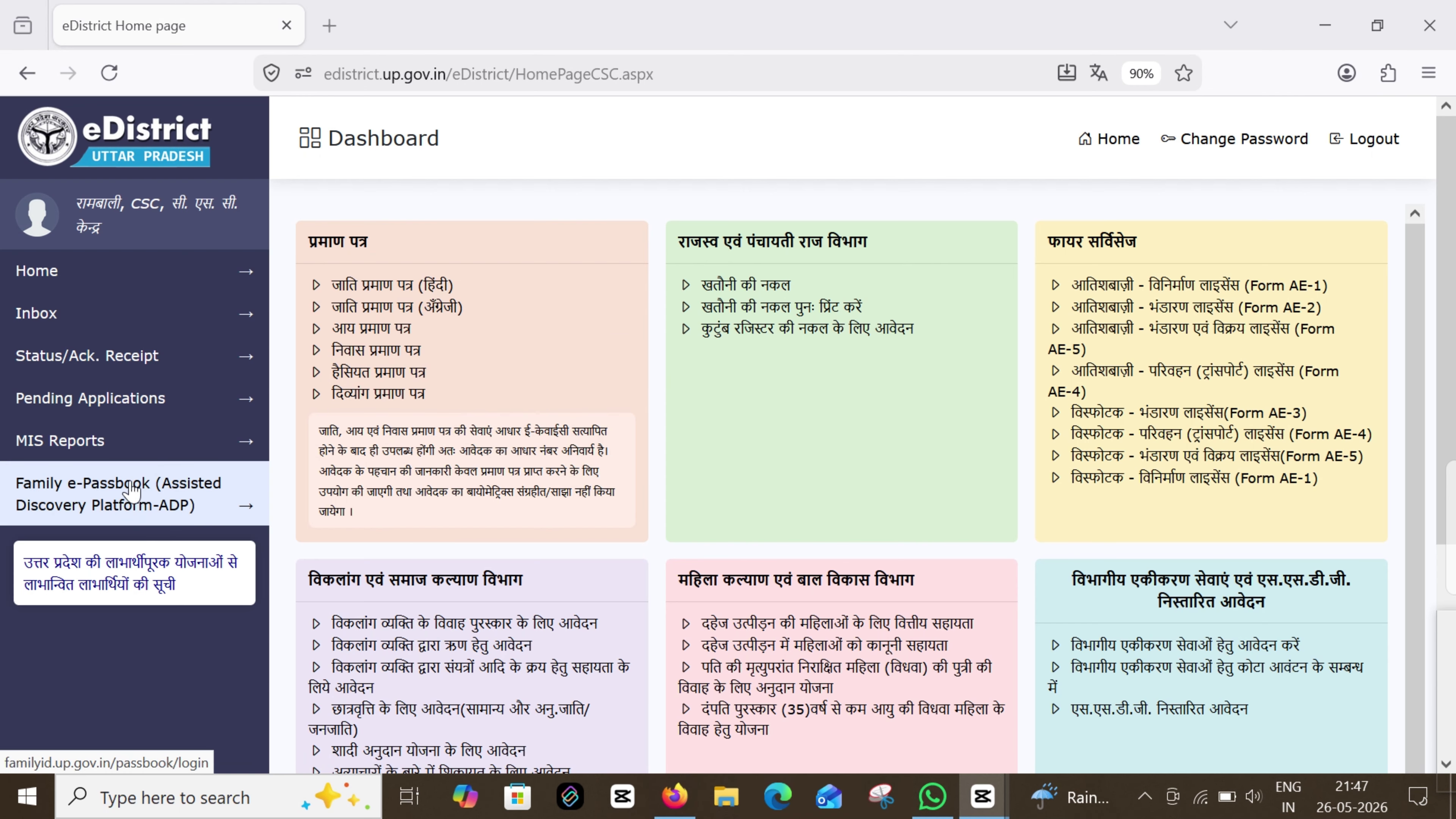
mouse_move(92, 444)
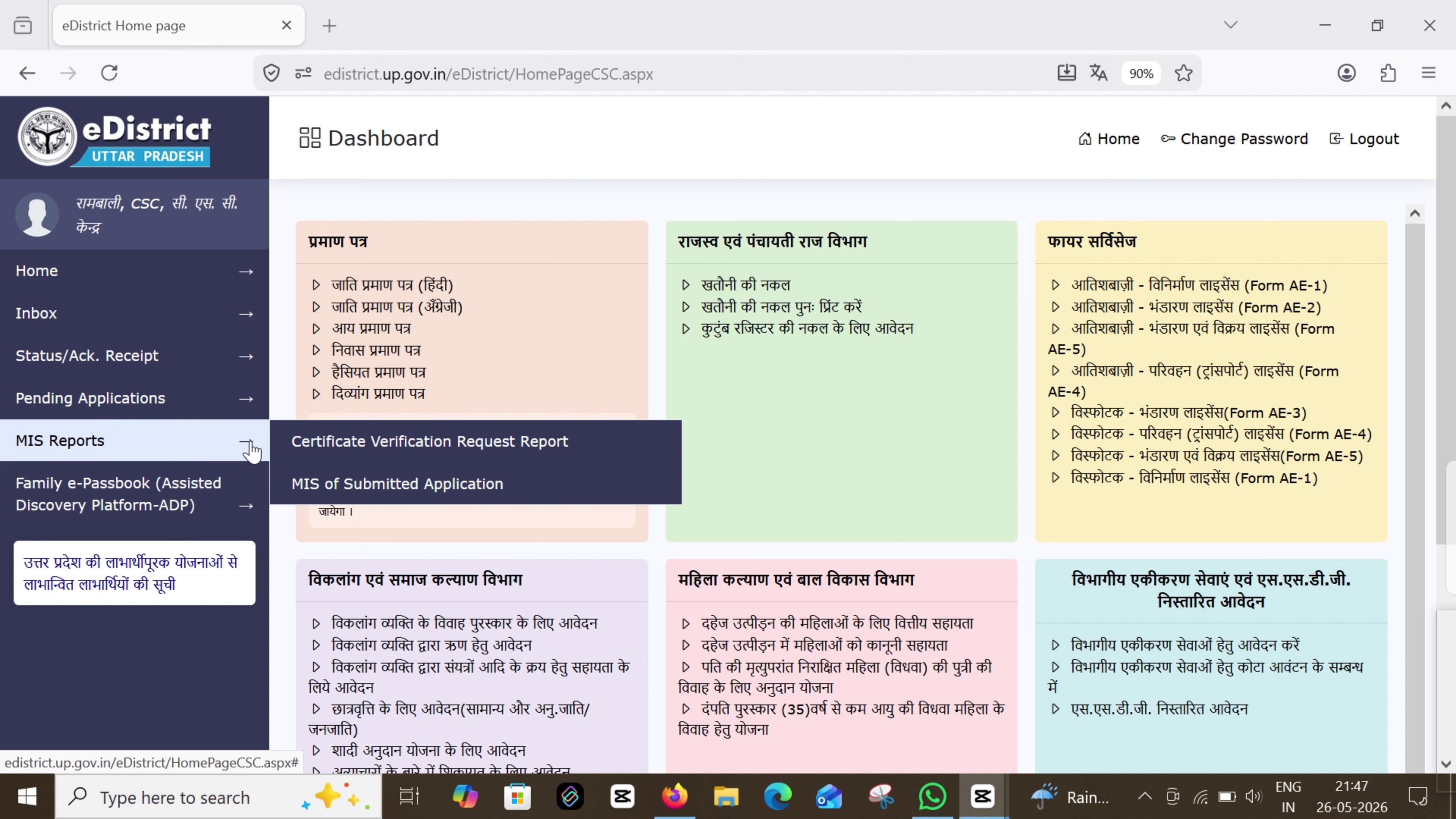
Open MIS of Submitted Application and list the 67 आय प्रमाण पत्र applications
click(348, 485)
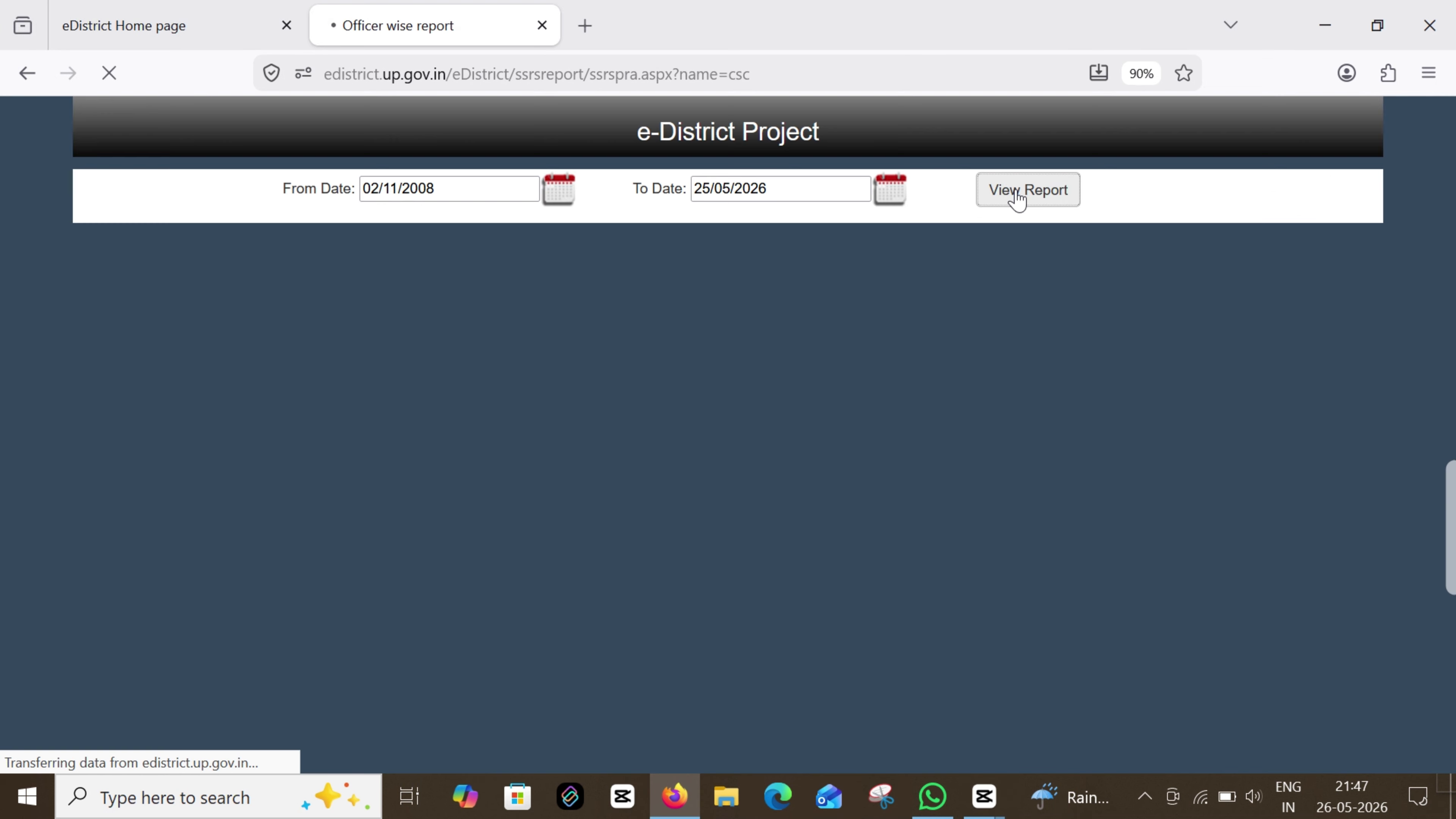
drag(209, 422, 363, 596)
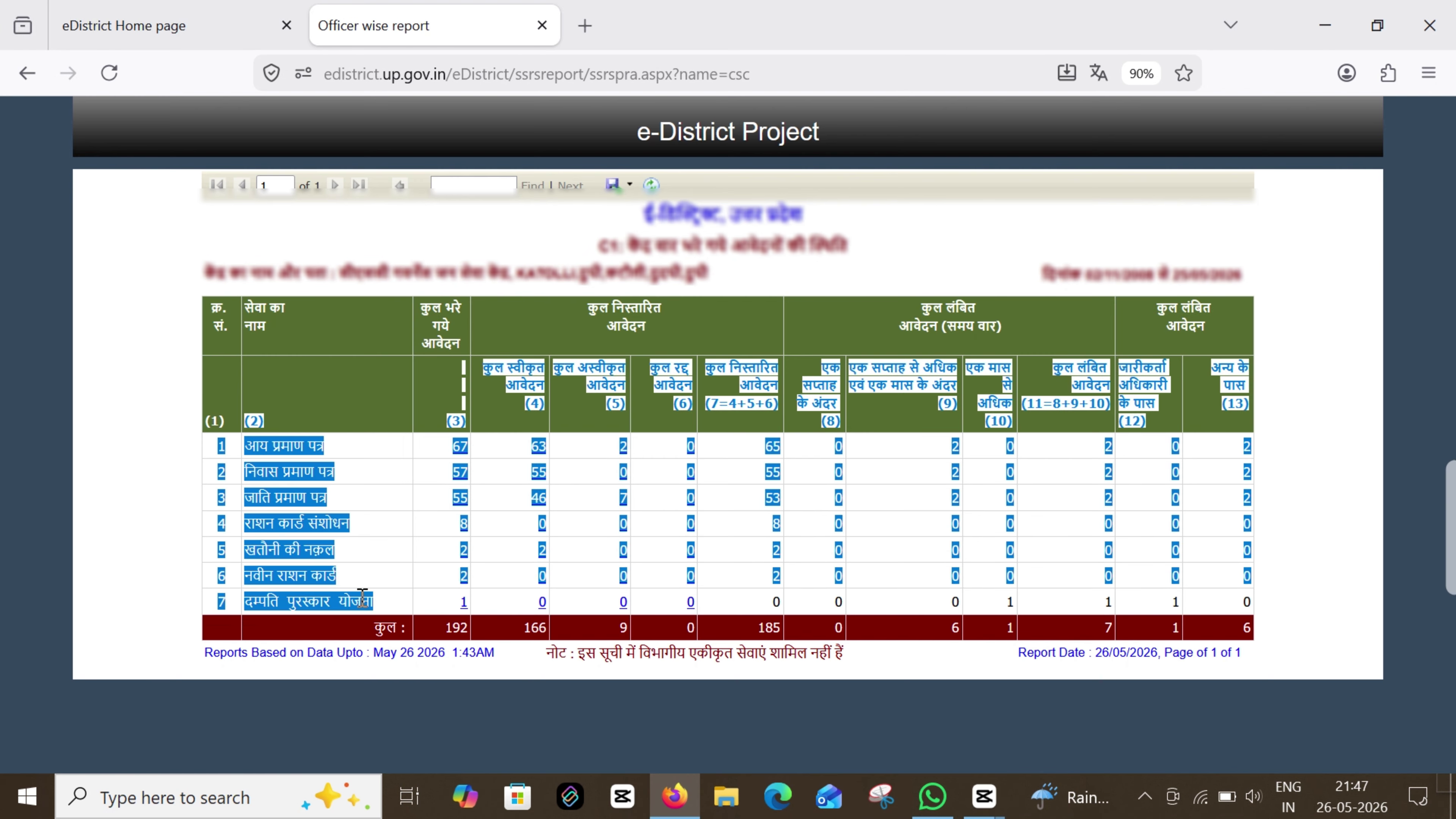
click(365, 519)
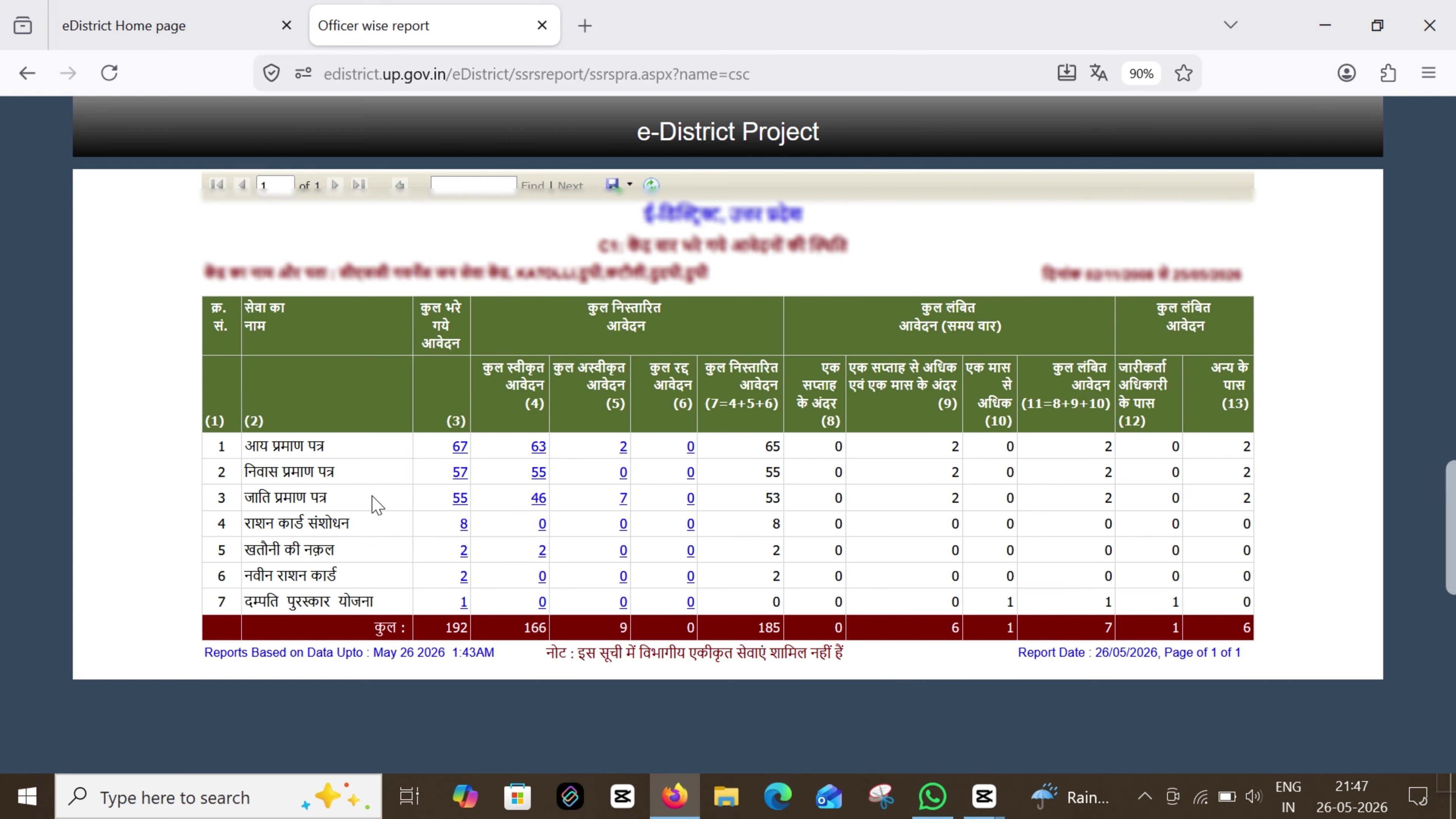
click(459, 446)
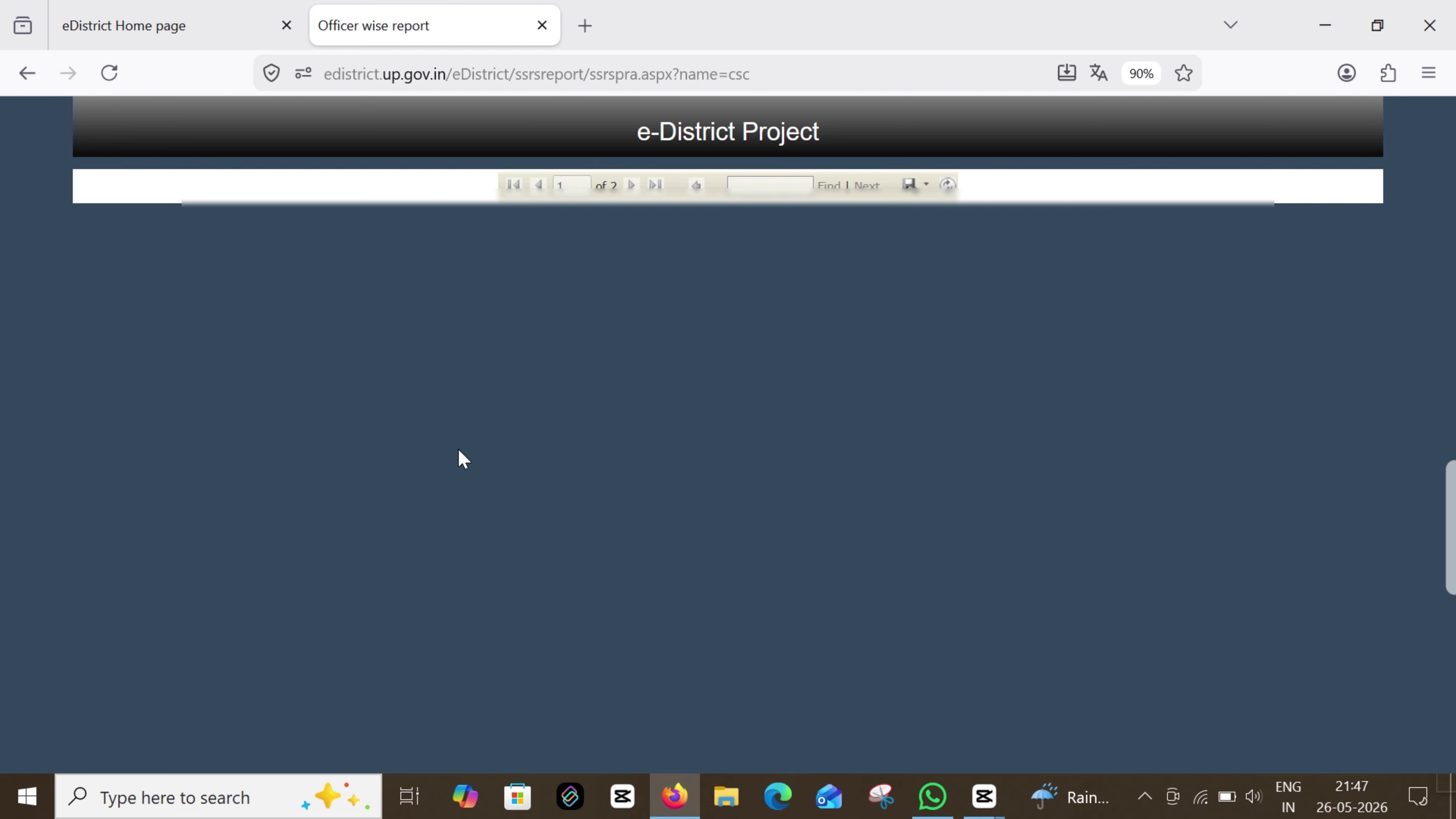
Copy the application number shown in row 27
drag(259, 453, 341, 454)
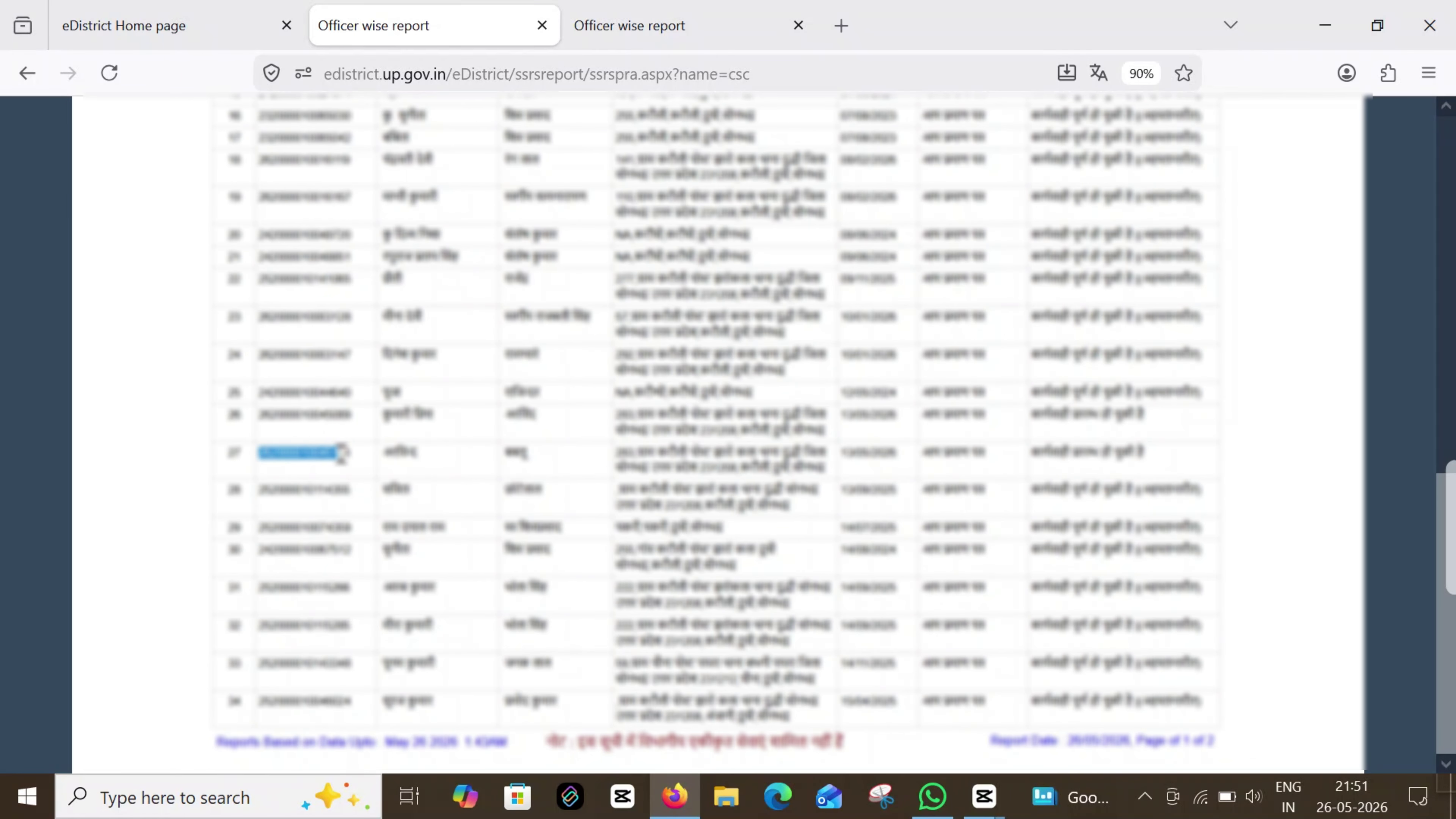
right_click(347, 459)
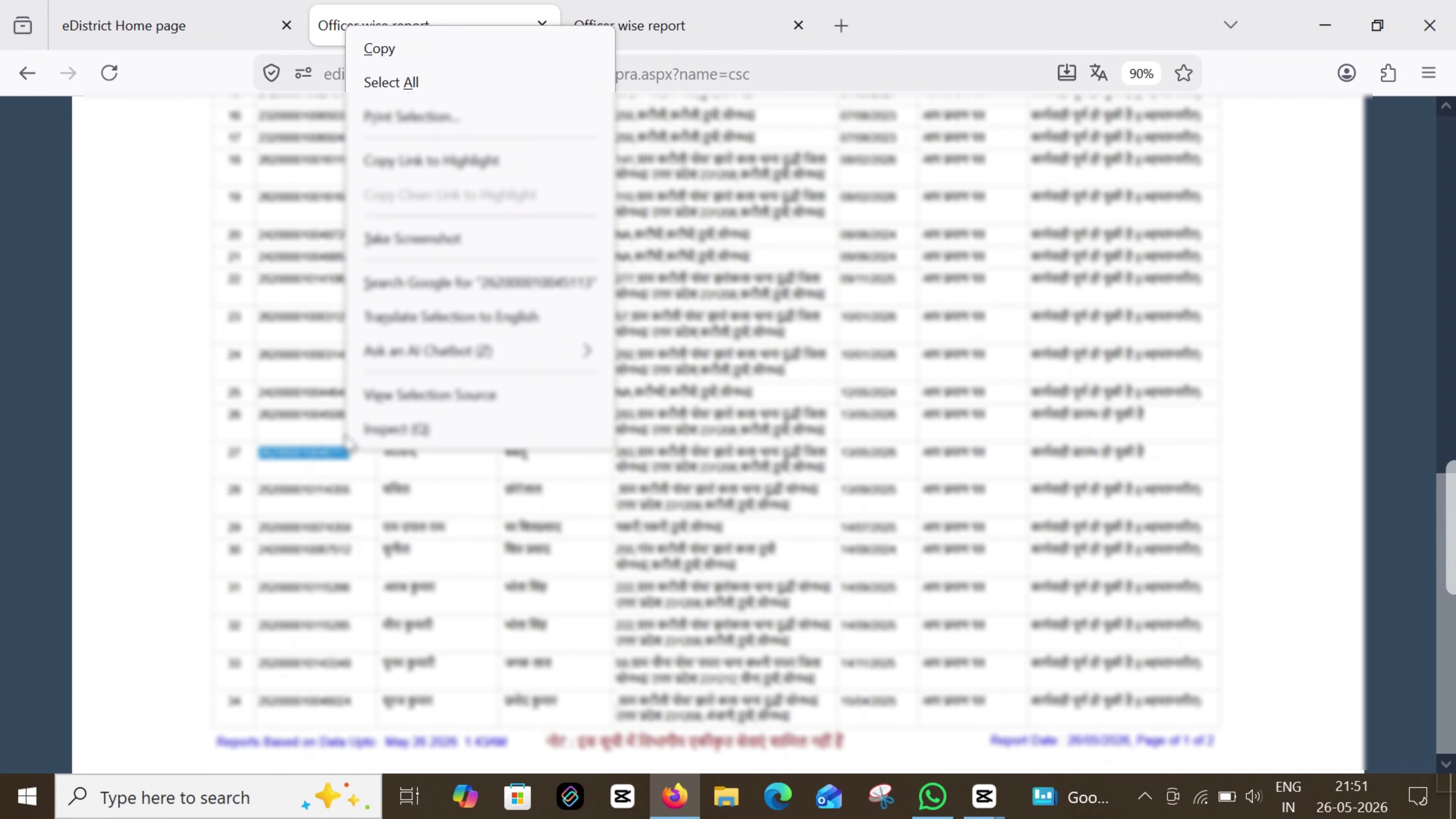
click(380, 46)
scroll(330, 356, up, 5)
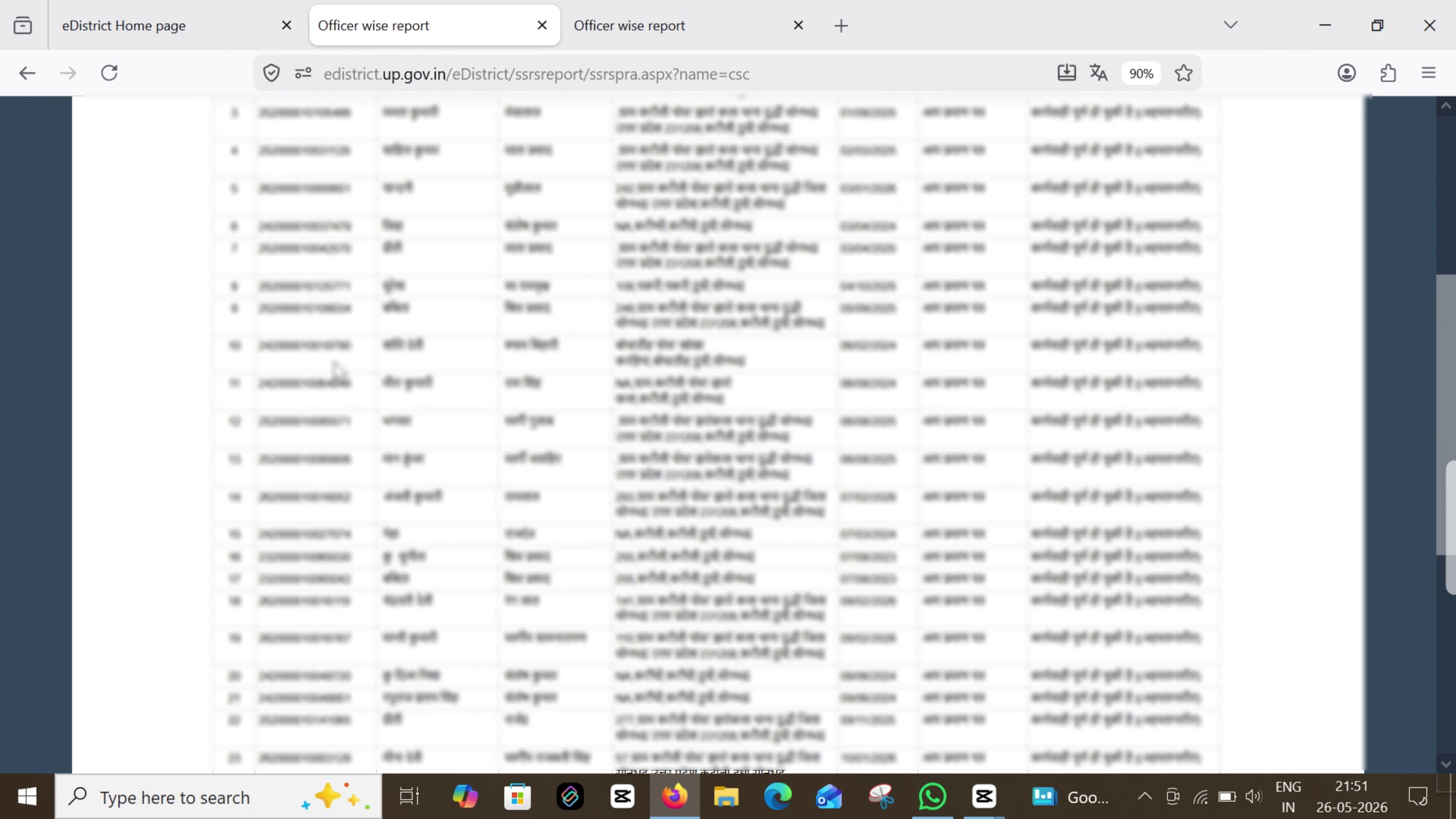
mouse_move(39, 358)
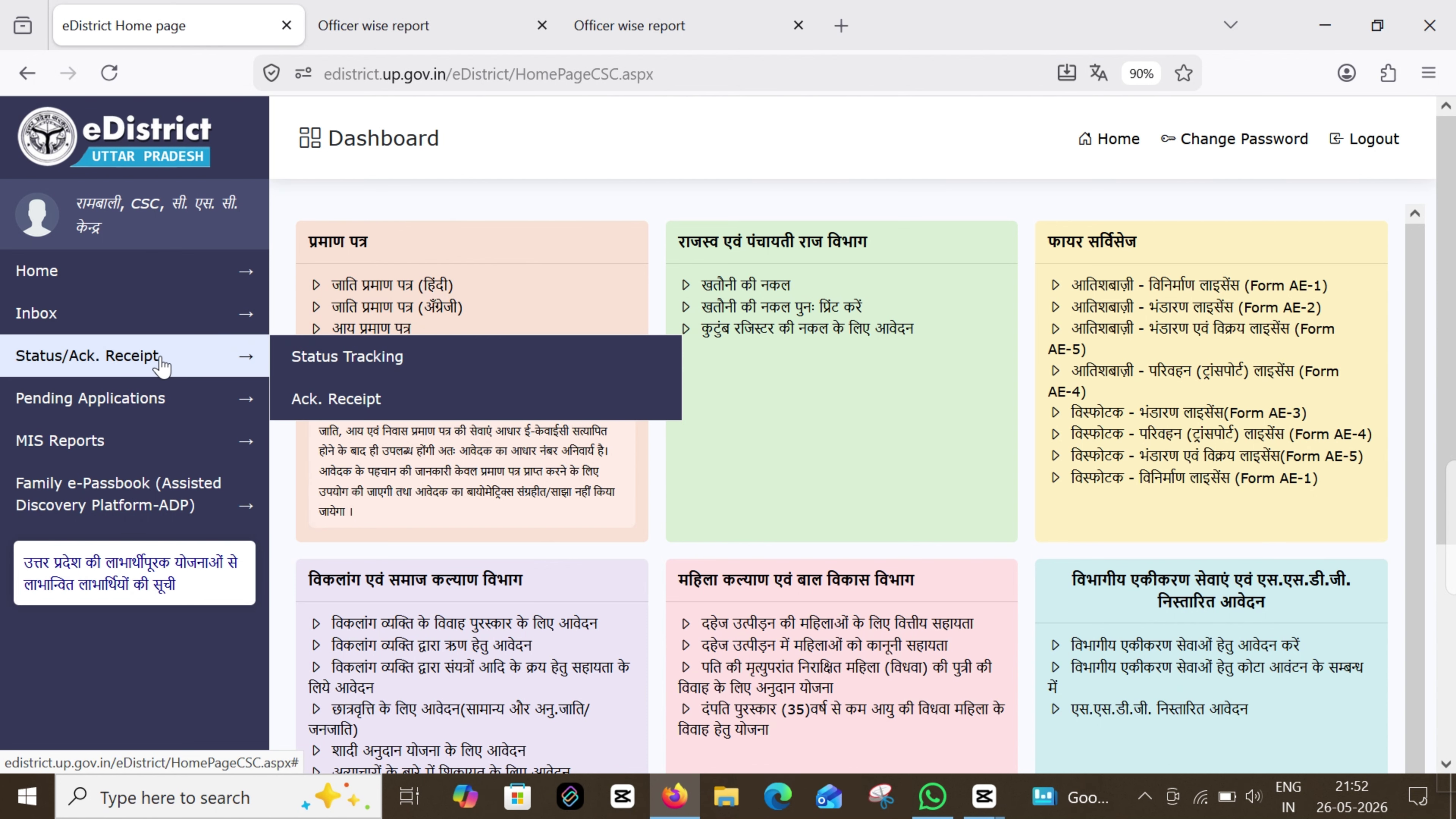
Paste the copied application number into Status Tracking and check its status table
click(342, 367)
right_click(744, 412)
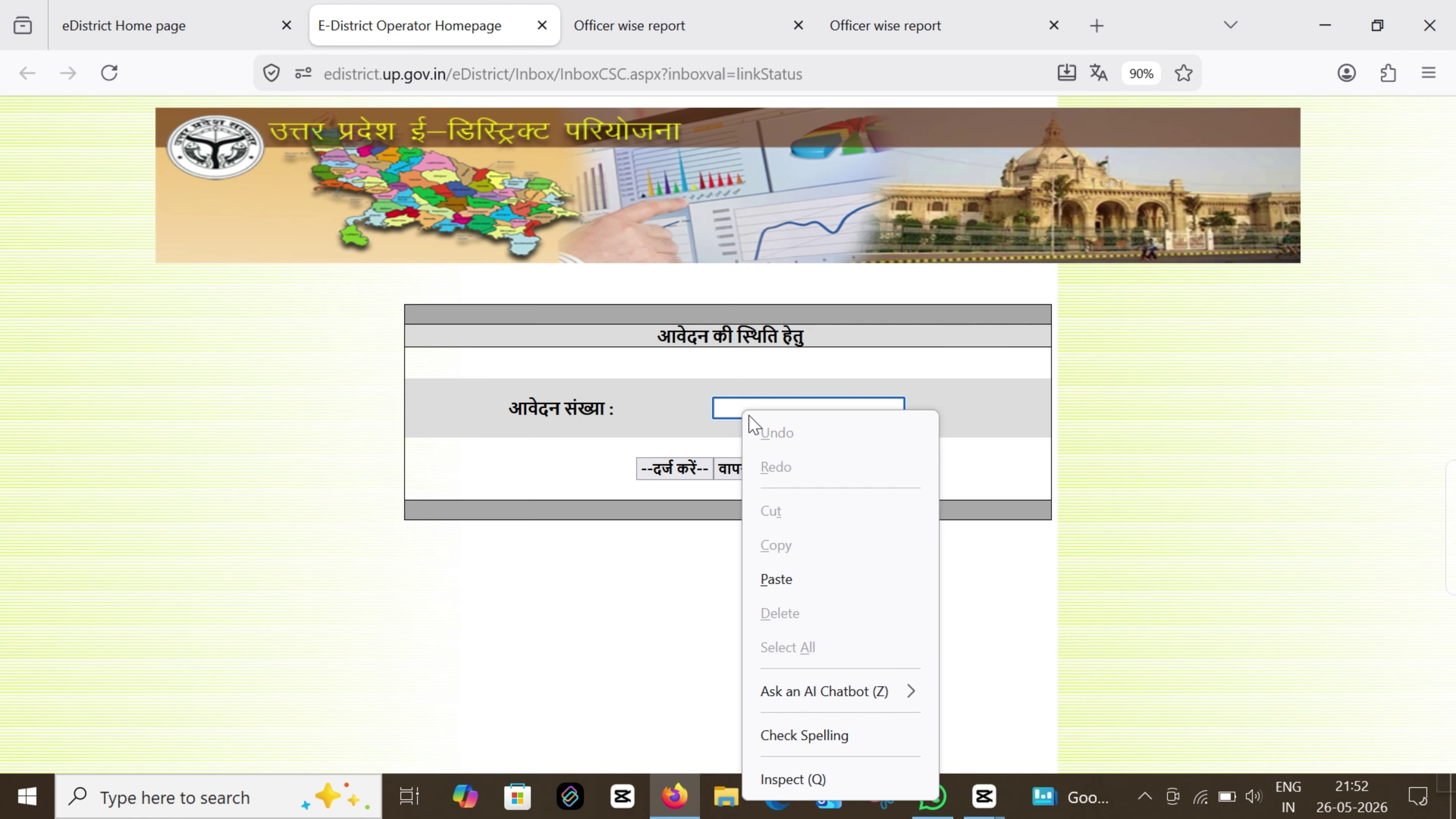
click(778, 579)
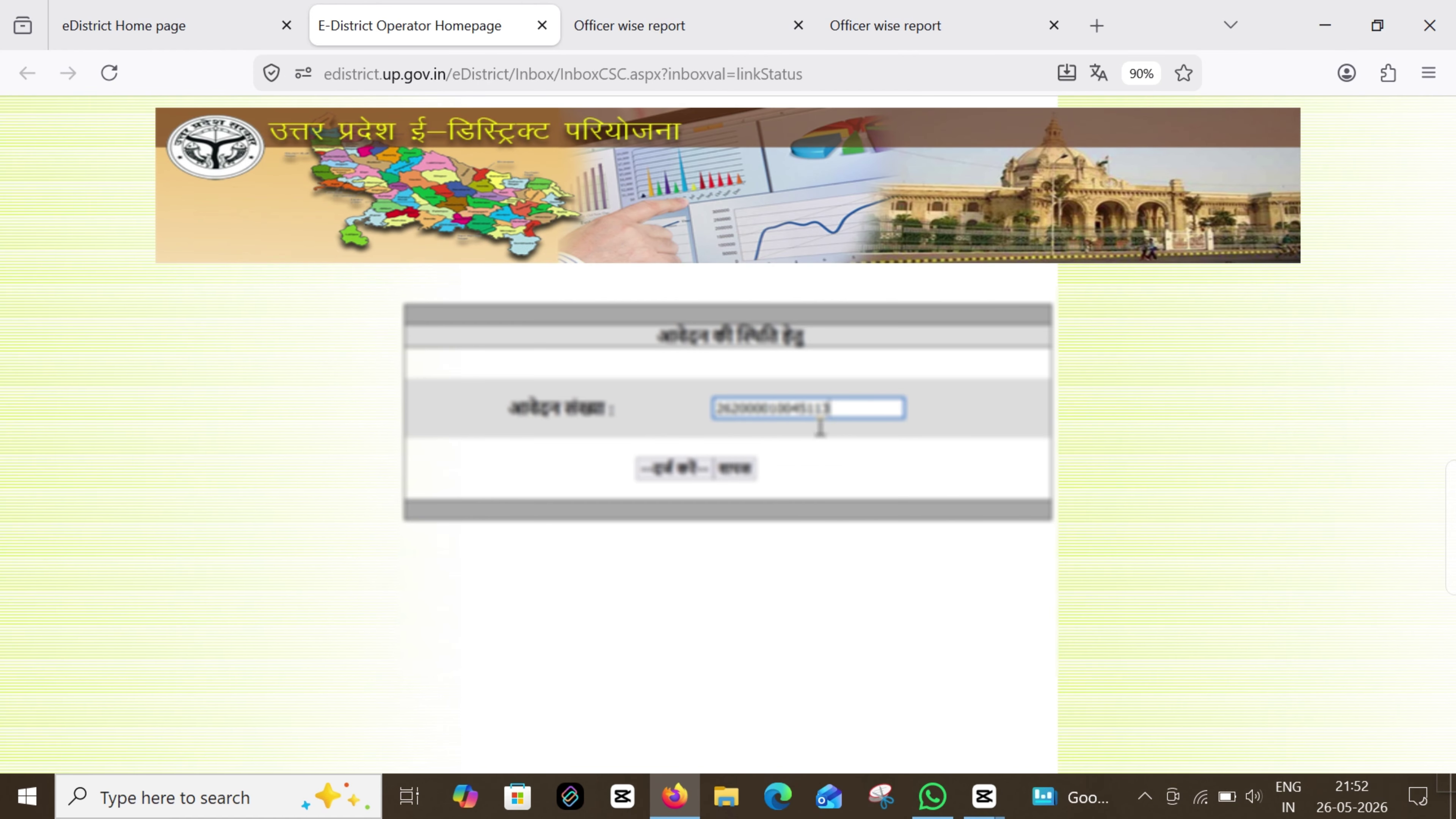
drag(820, 416, 685, 439)
click(680, 476)
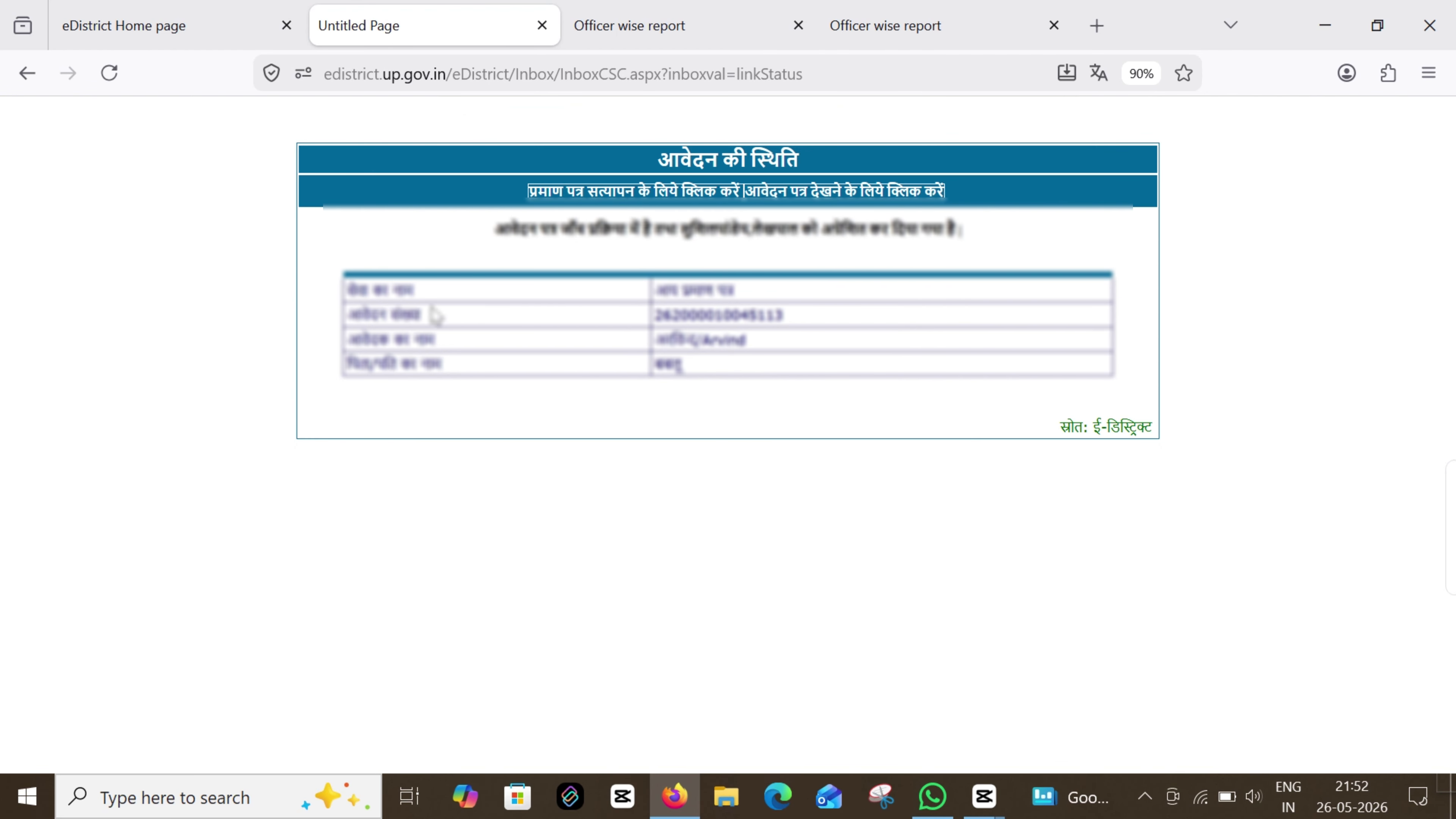
drag(345, 284, 798, 356)
click(835, 398)
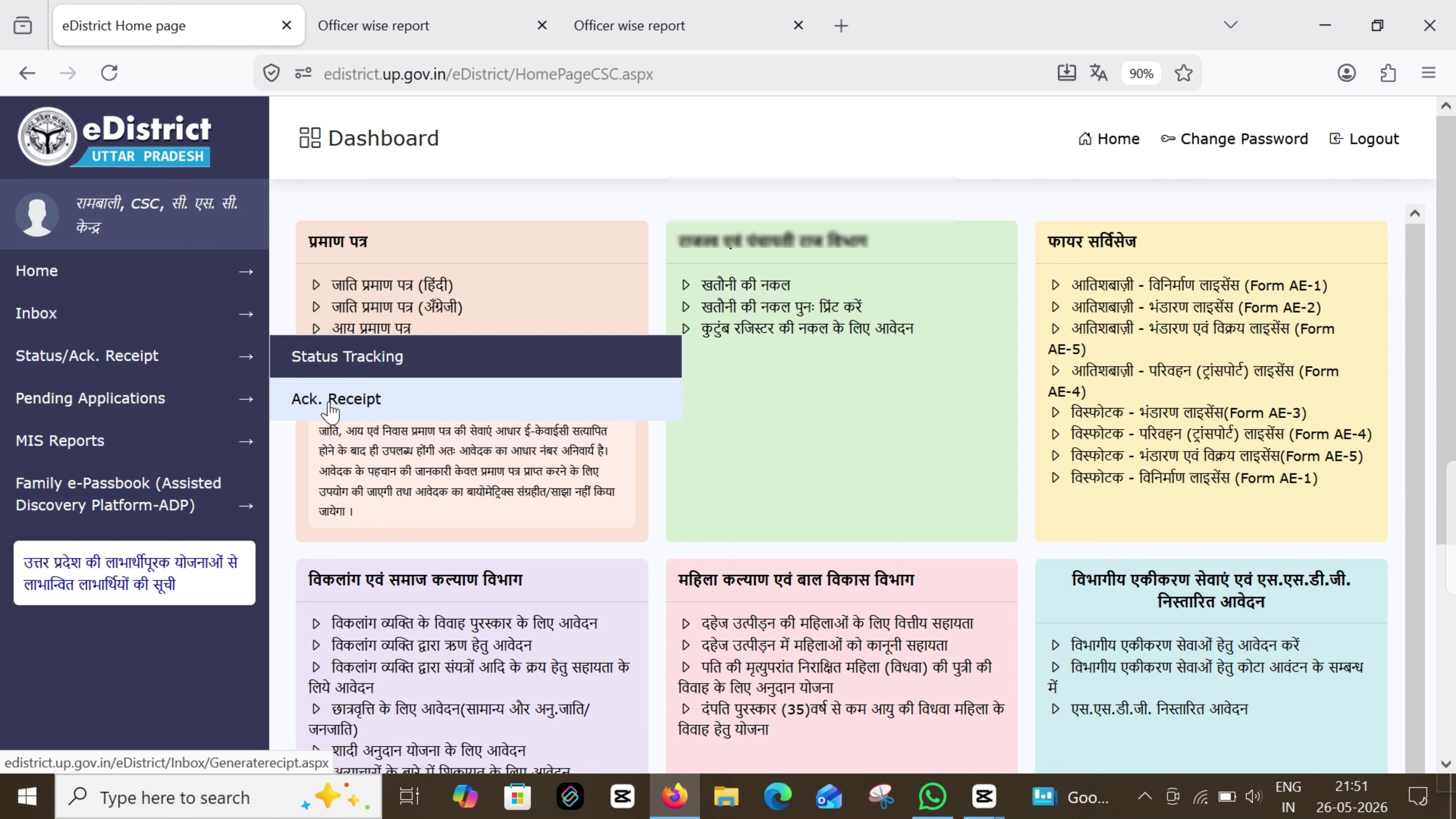
Regenerate the Ack. Receipt for the pasted application number and print it
click(332, 408)
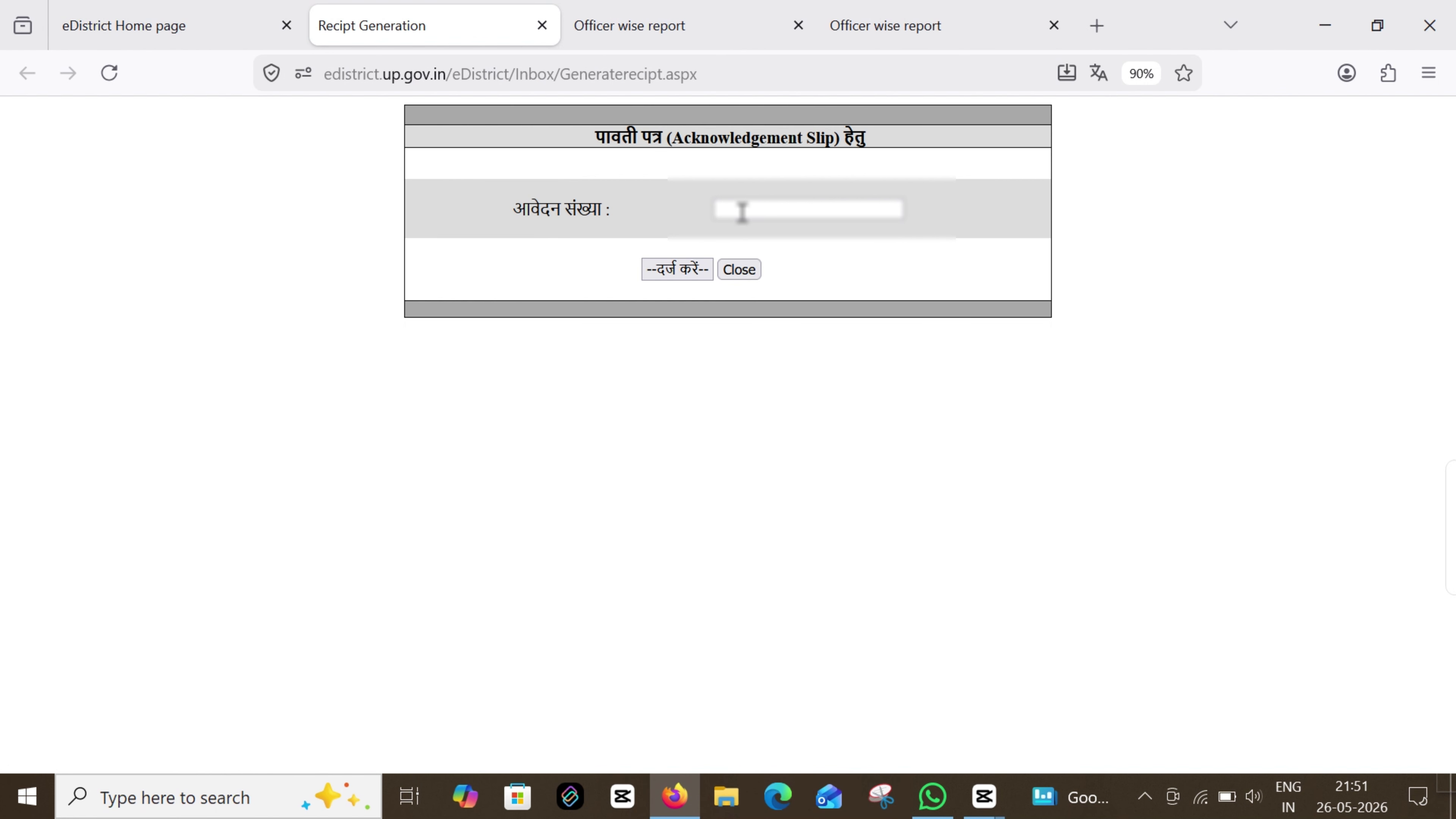
click(740, 212)
right_click(740, 213)
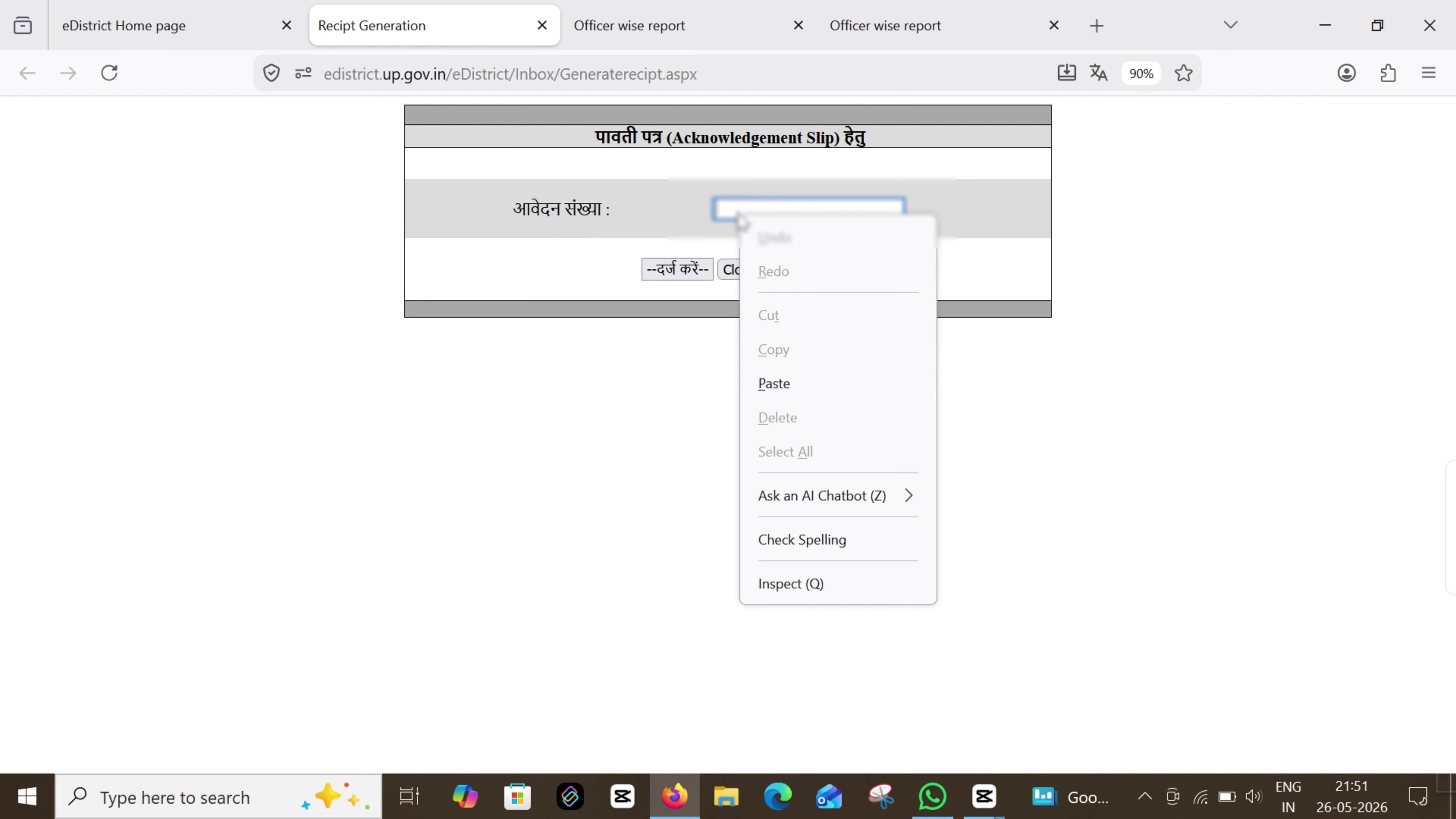
click(769, 384)
click(677, 269)
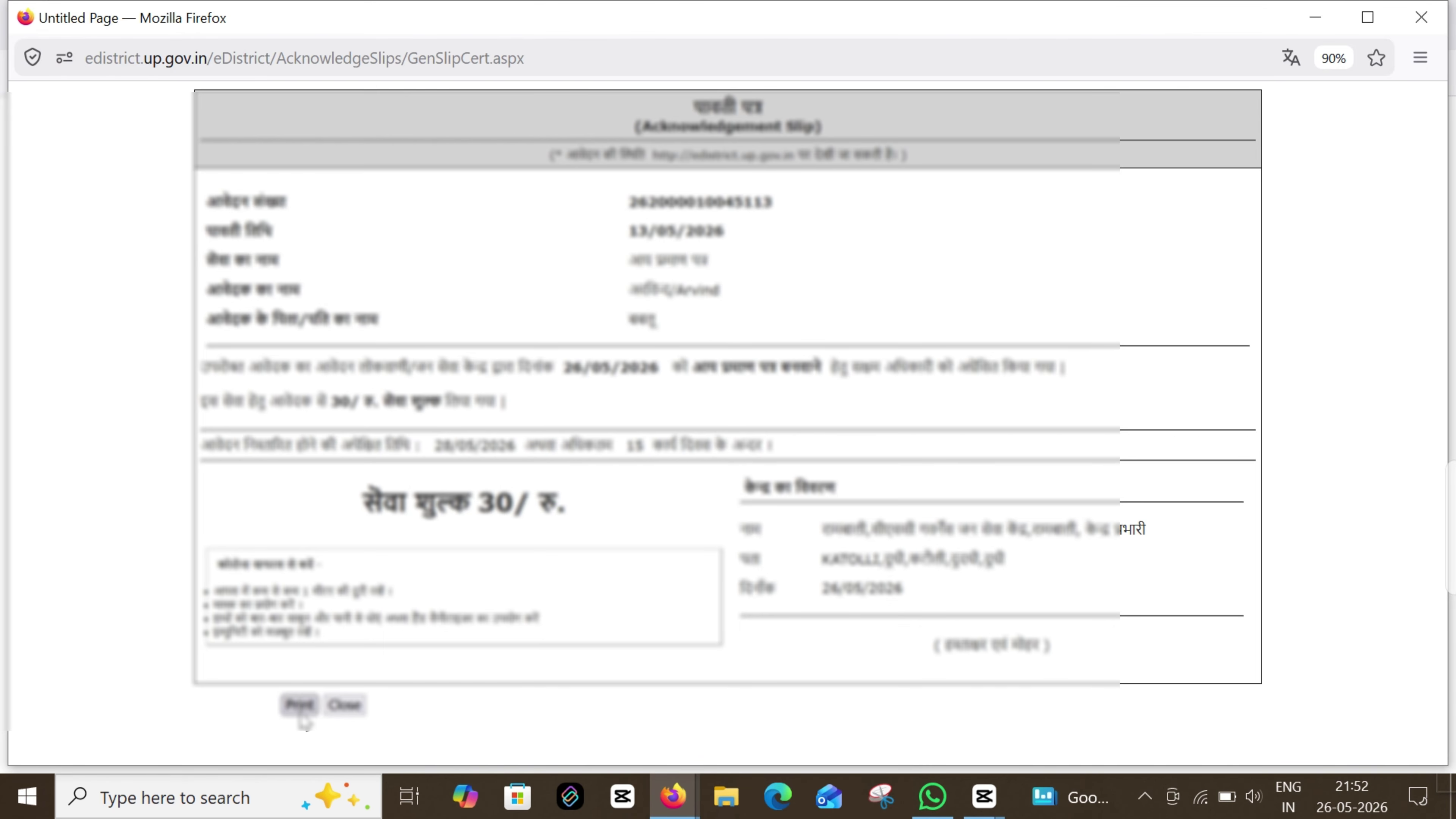
click(300, 706)
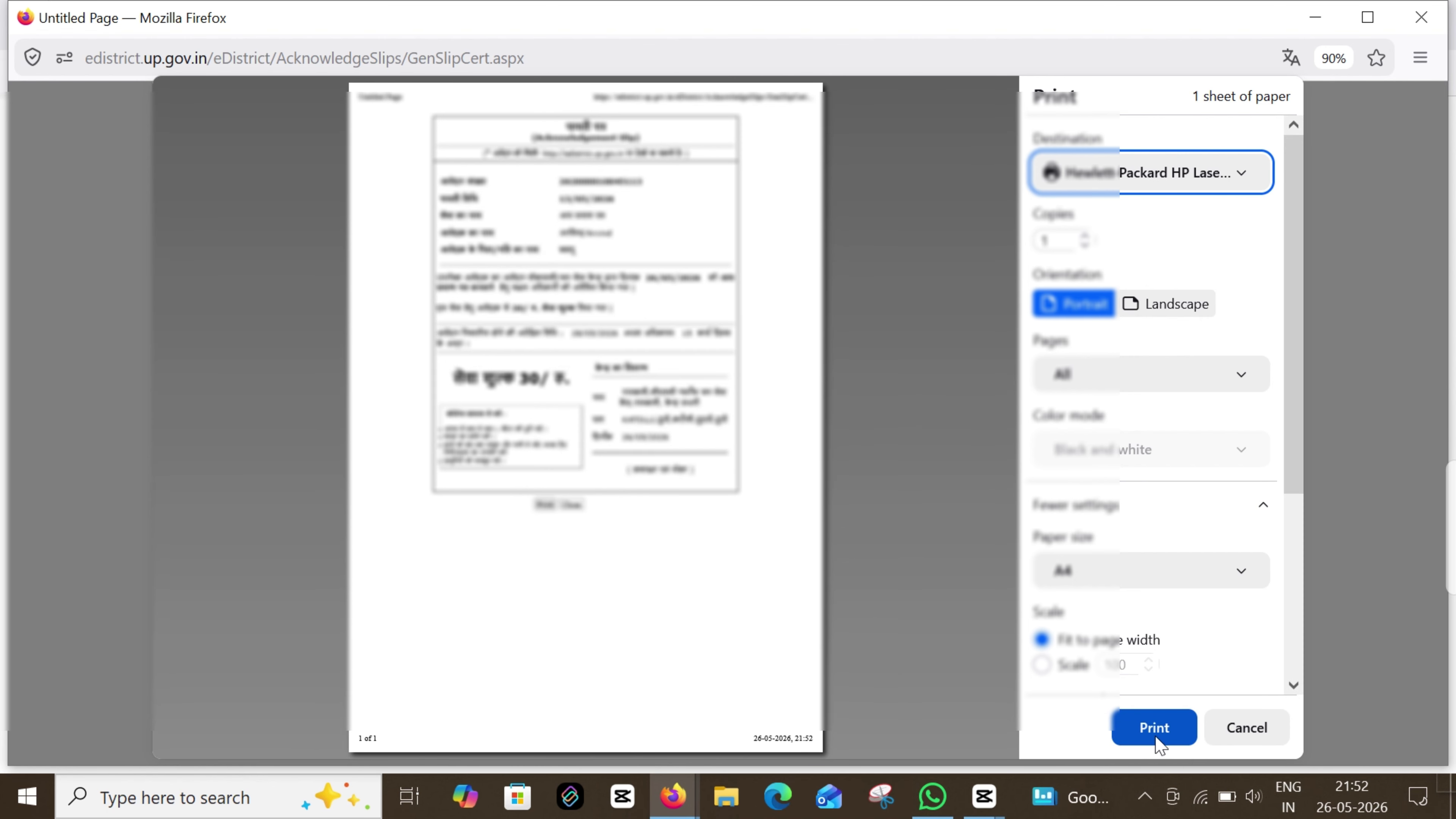
click(1153, 172)
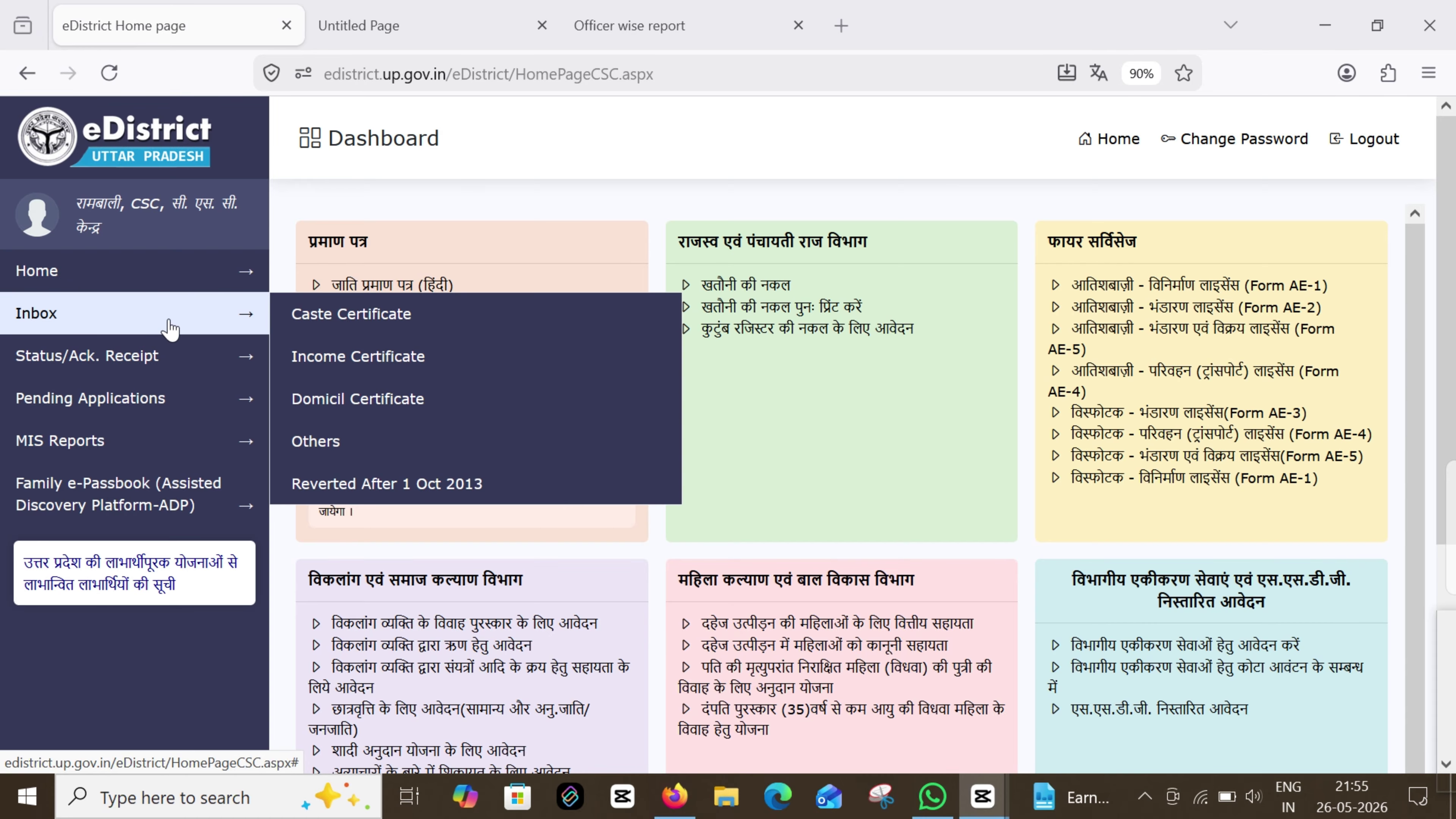
Filter the Inbox by the Income service, open the pending application, then close its blank popup
click(350, 314)
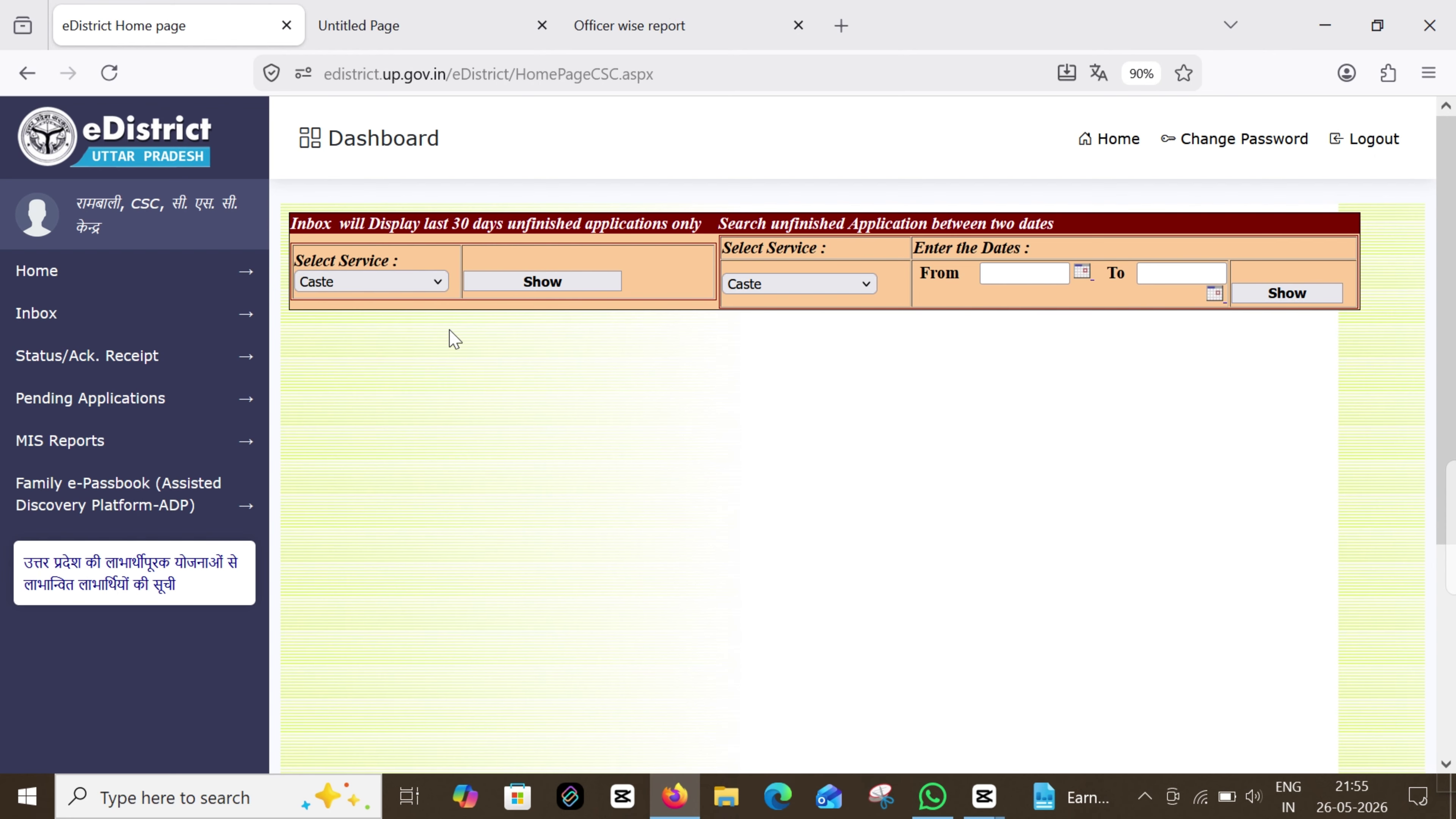
click(396, 285)
click(338, 336)
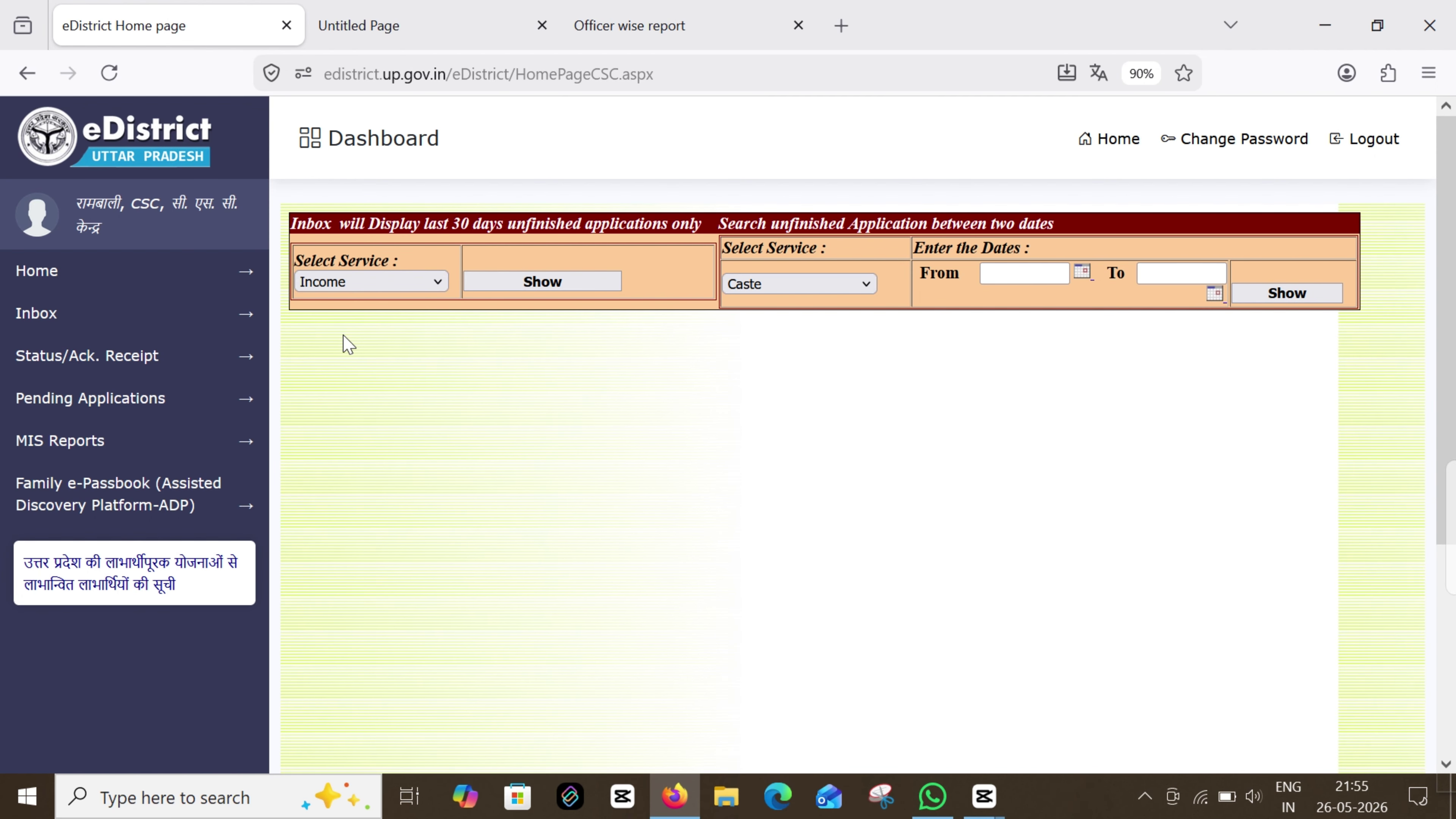
click(558, 291)
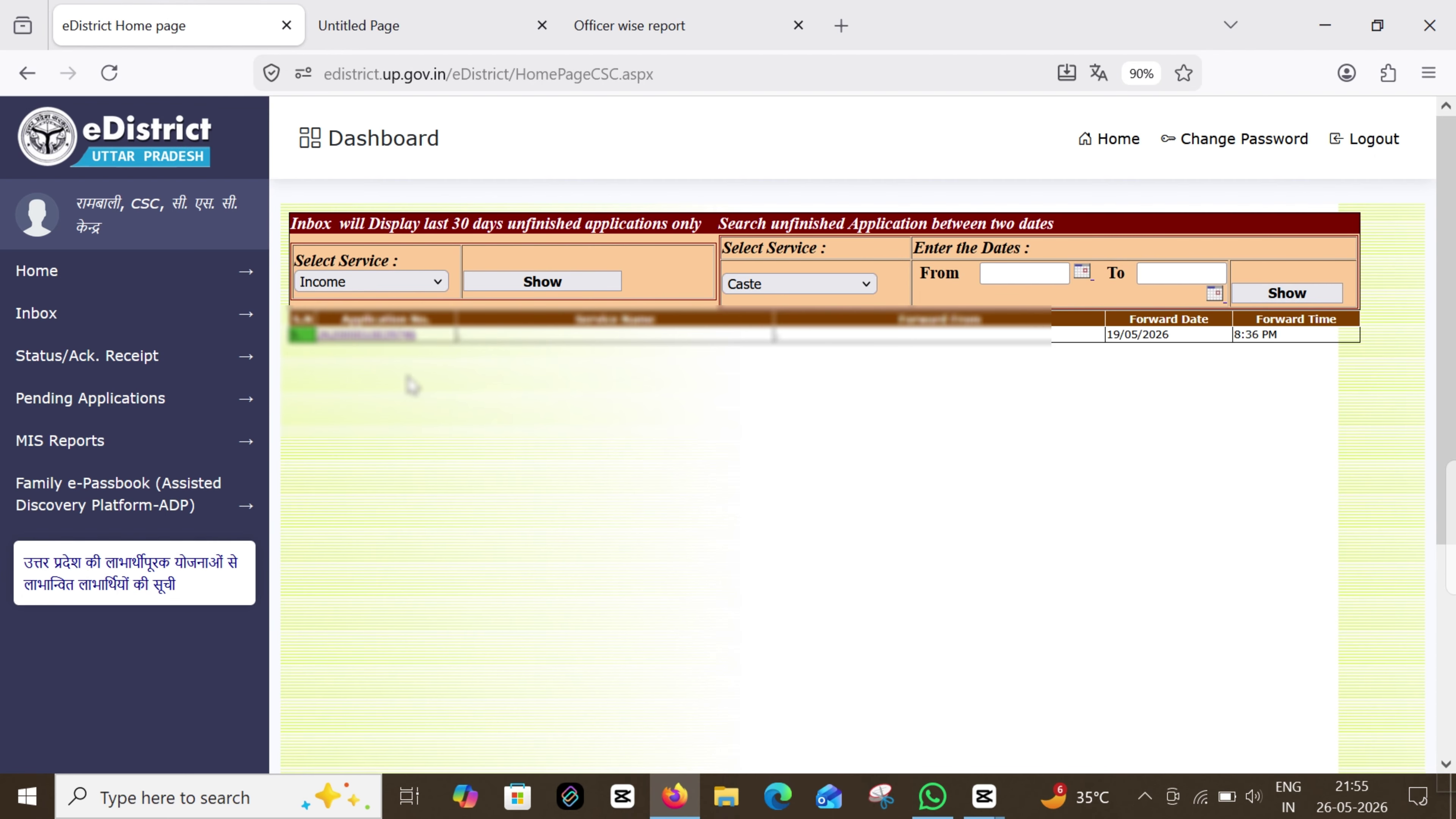
click(387, 343)
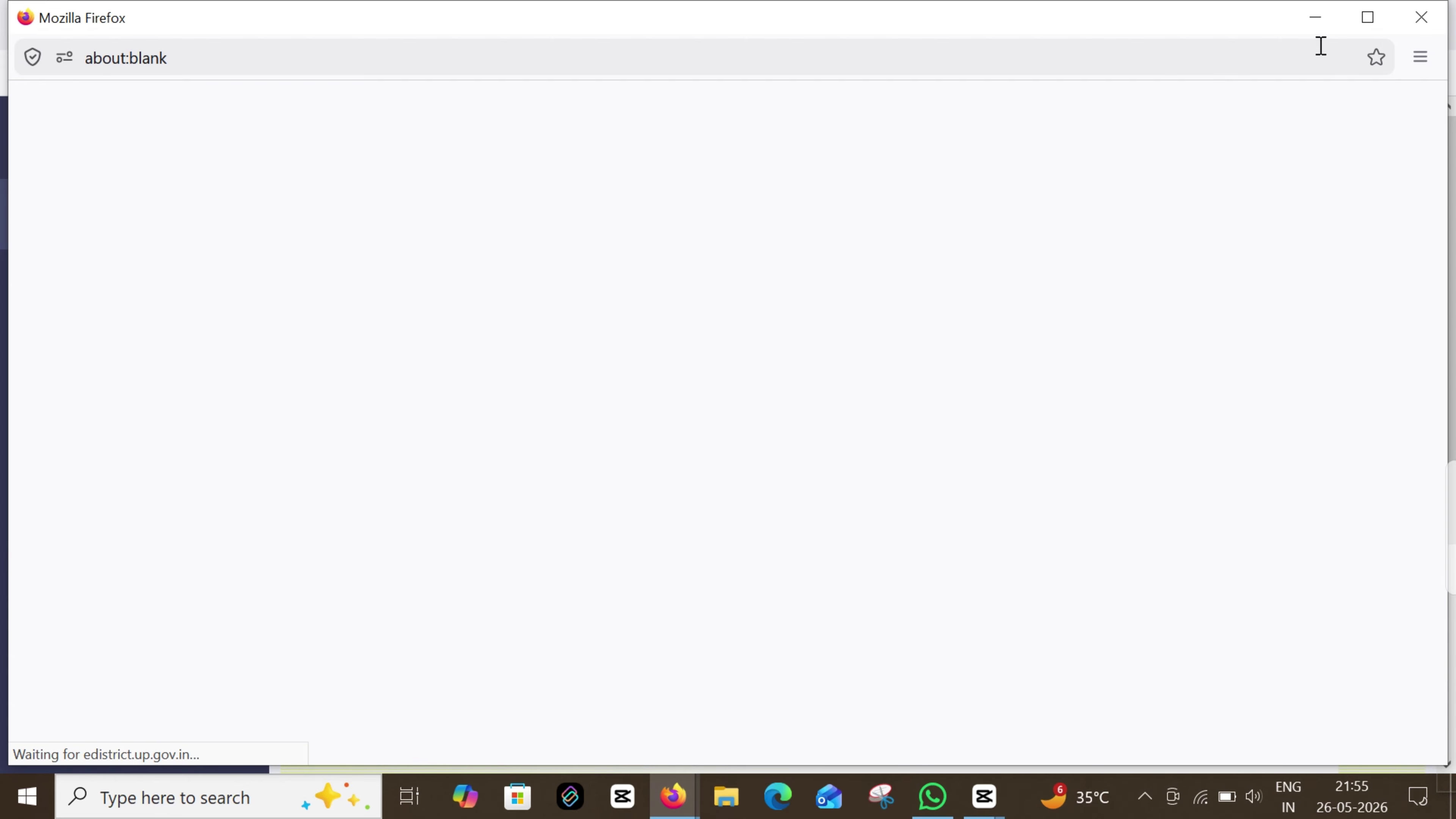
click(1412, 18)
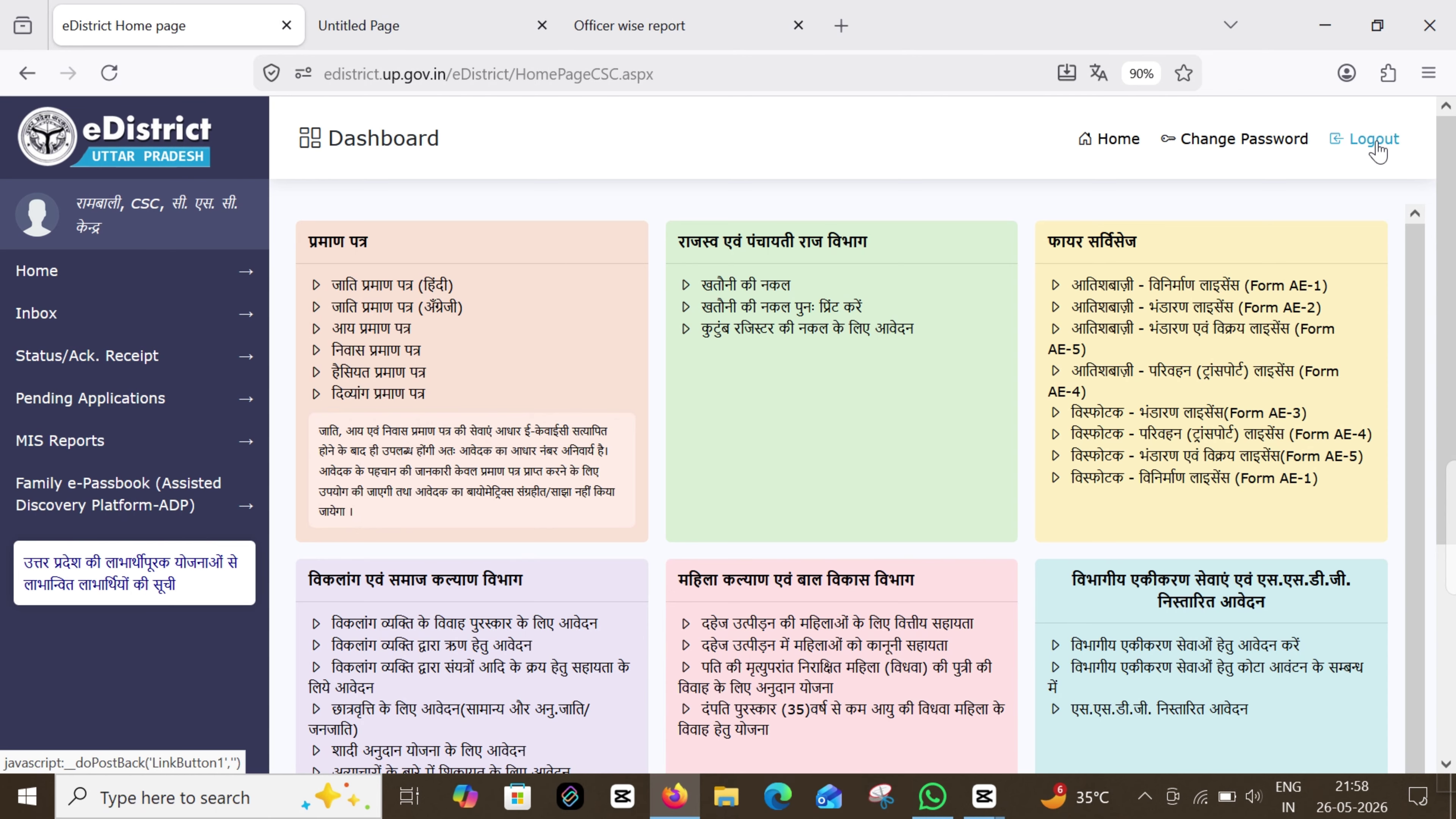
Log the operator out of the eDistrict UP CSC Dashboard using Logout at the top right
click(1376, 148)
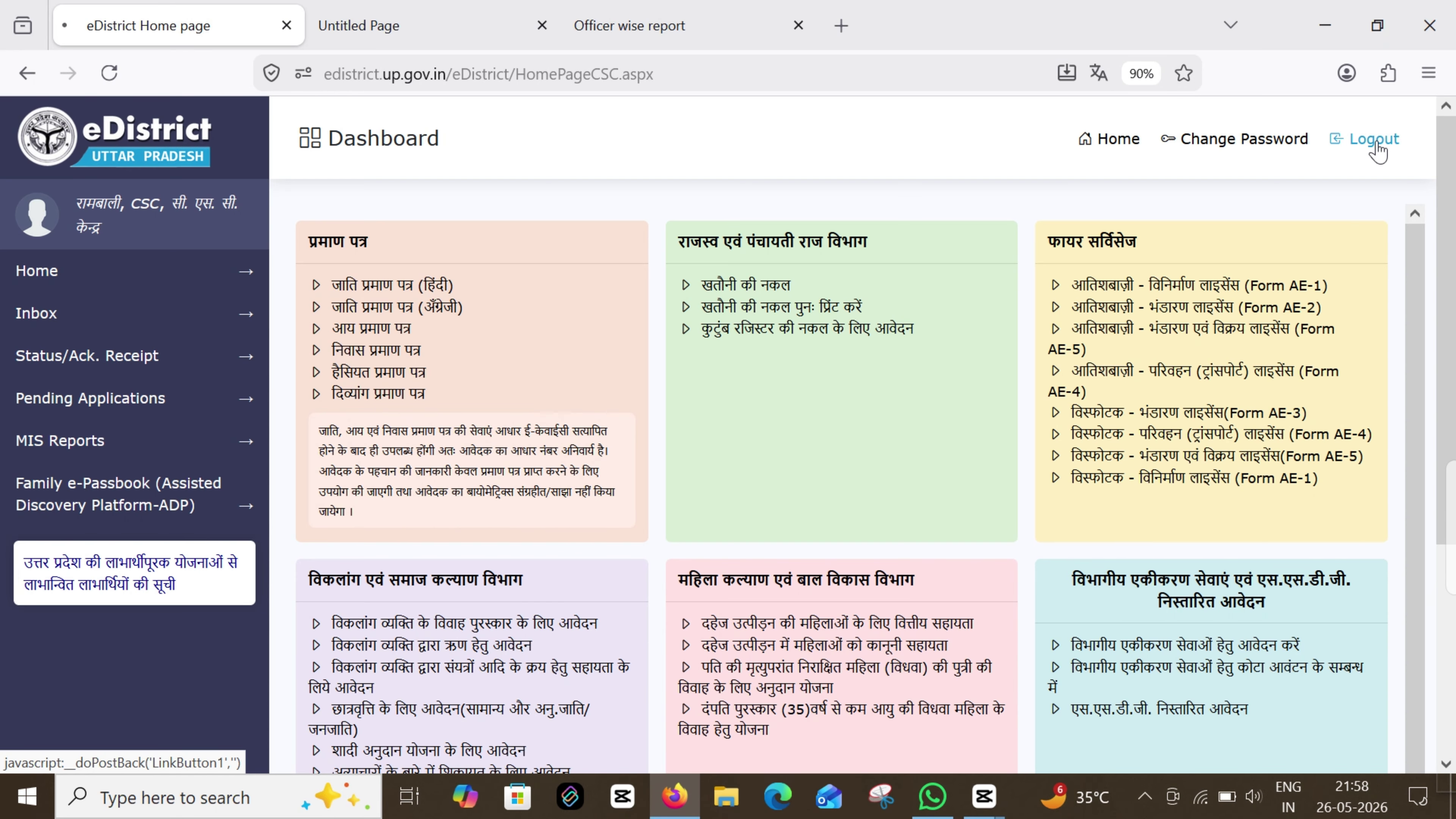